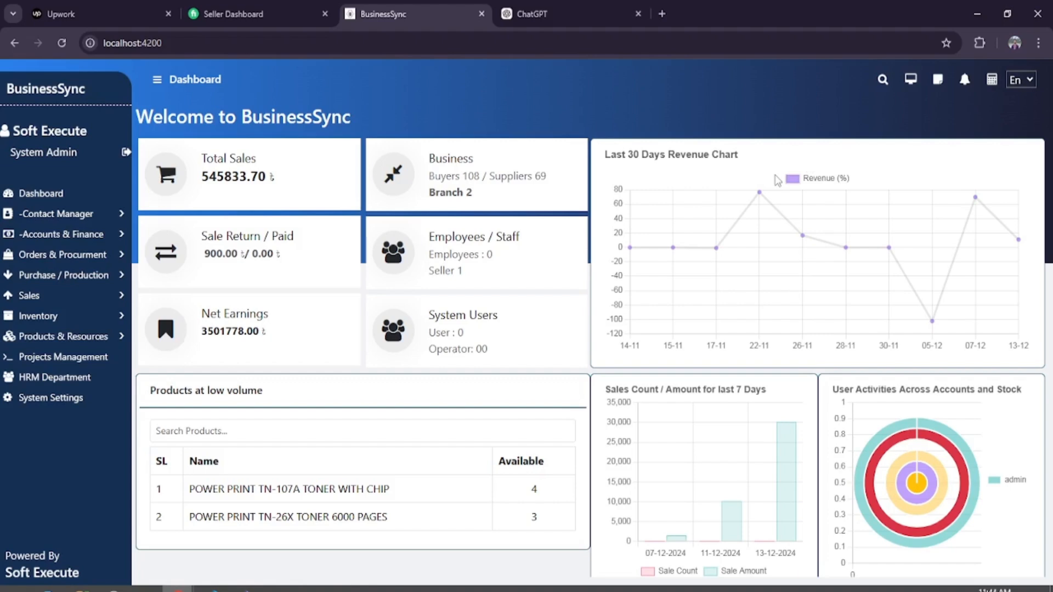
# Examine the dashboard's summary cards, revenue chart, low-volume products, seven-day sales chart and user activity chart.
pyautogui.scroll(-3, 691, 233)
pyautogui.scroll(3, 680, 271)
pyautogui.scroll(-3, 788, 292)
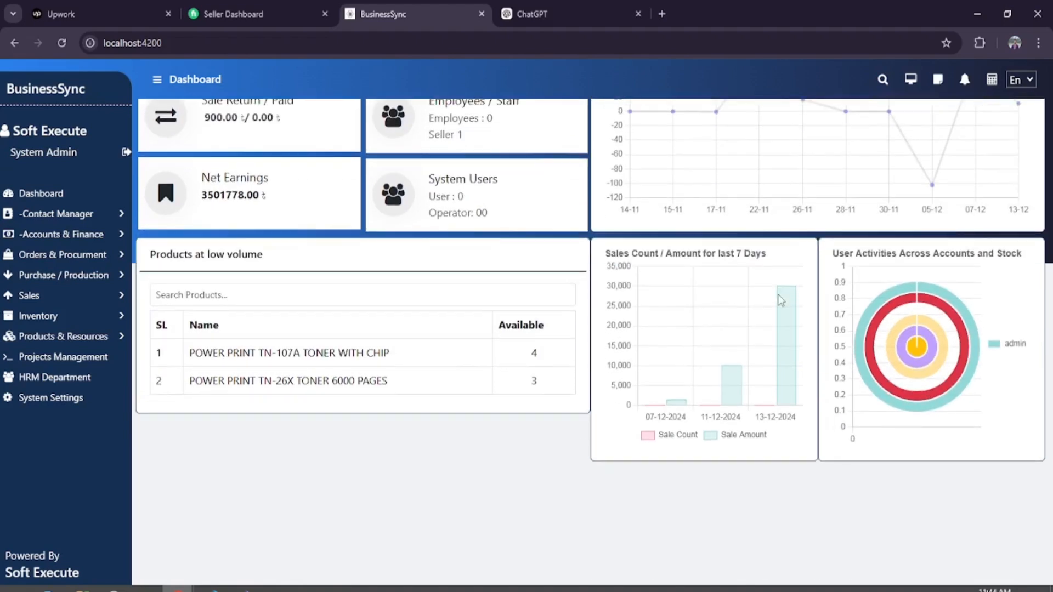
pyautogui.scroll(3, 776, 289)
pyautogui.scroll(-1, 666, 394)
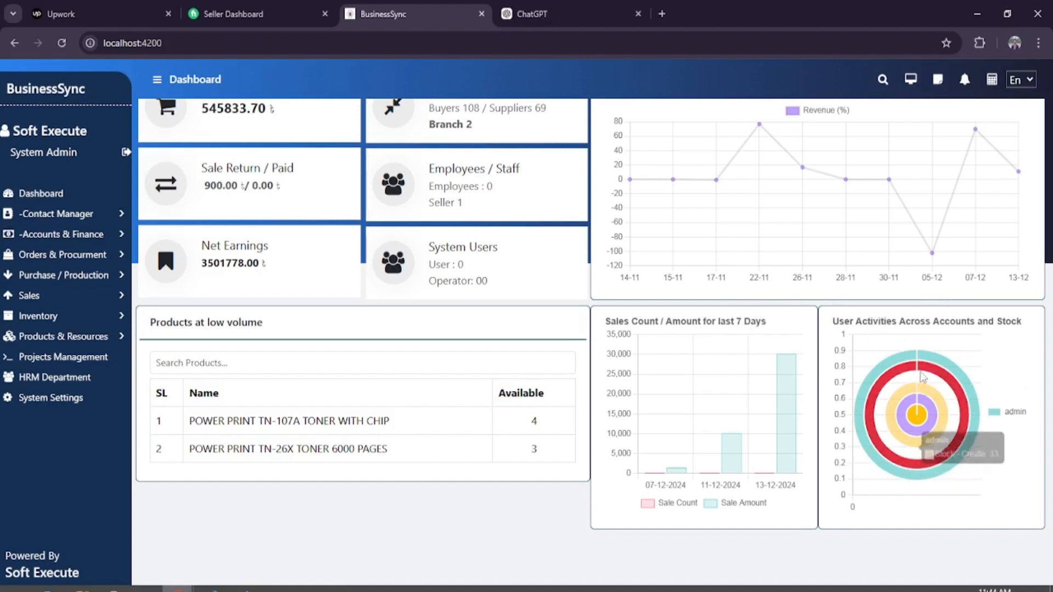
pyautogui.moveTo(930, 358)
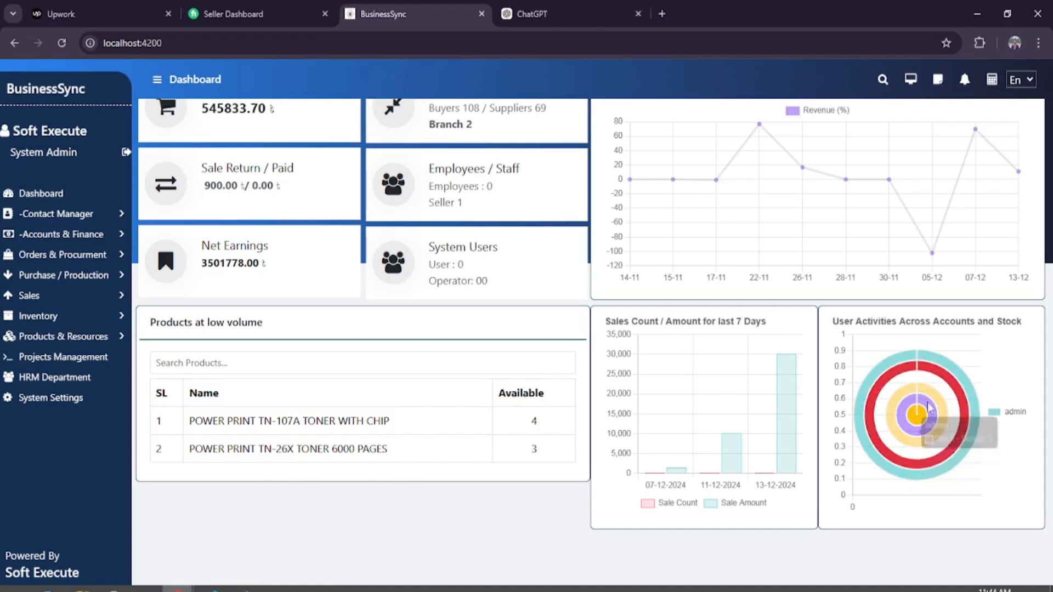
pyautogui.scroll(2, 603, 313)
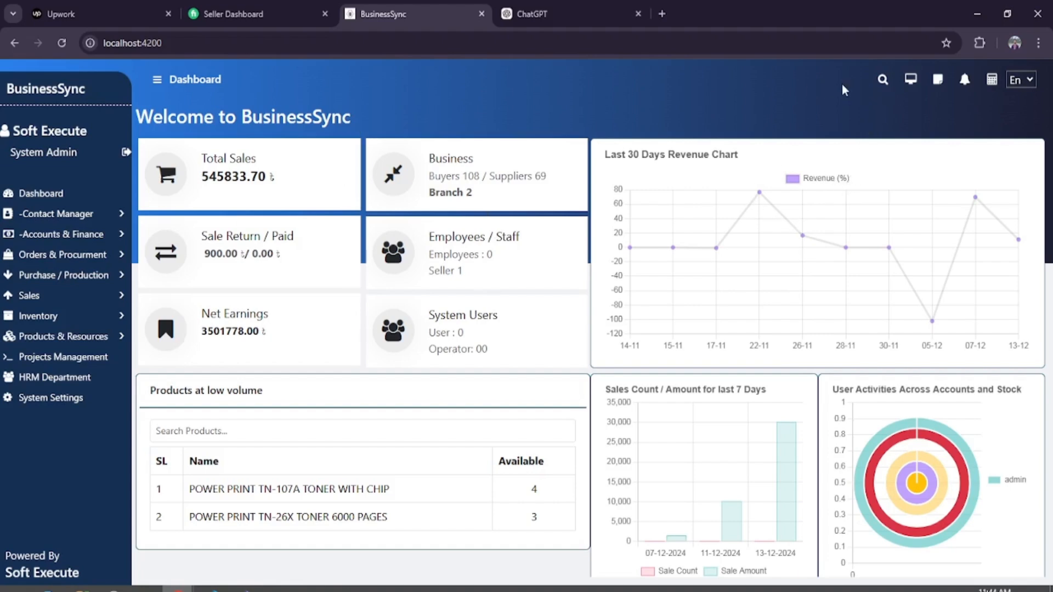
# Search the products for "toner" and view the stock records of POWER PRINT TN-76A TONER BLACK.
pyautogui.click(881, 80)
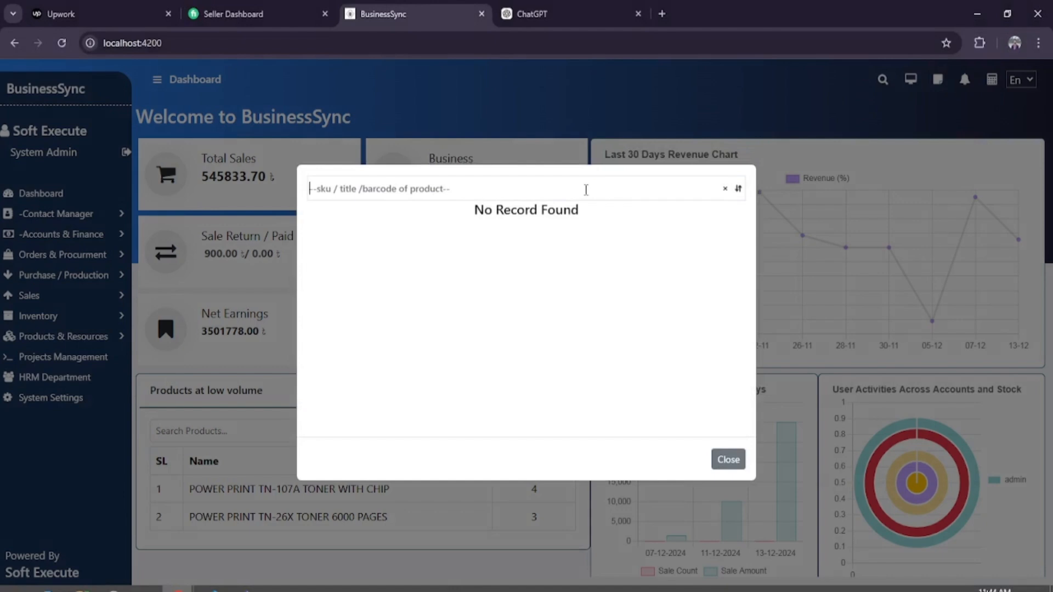
pyautogui.write('toner')
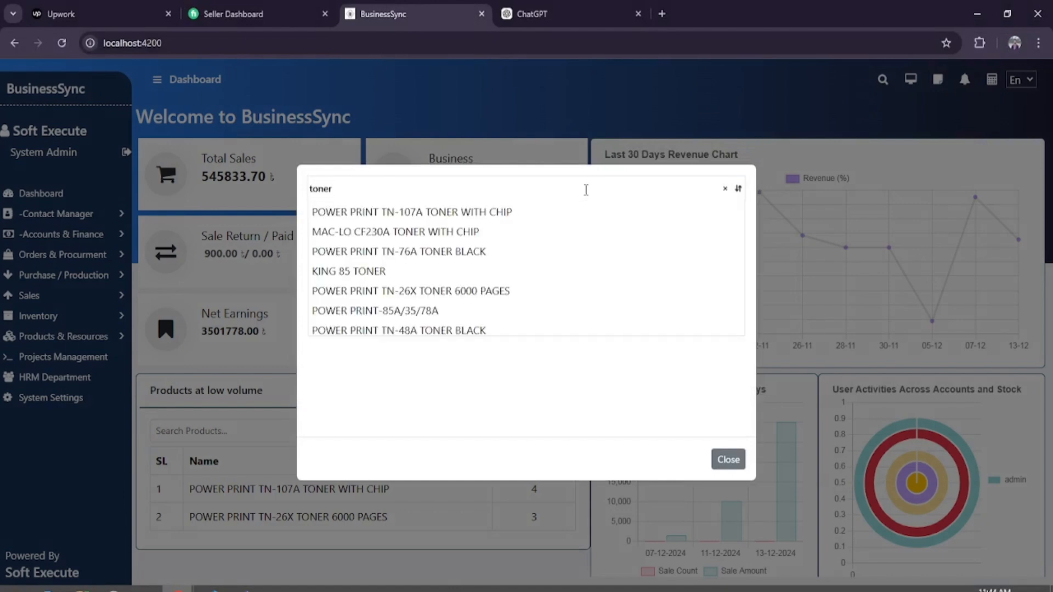
pyautogui.click(424, 255)
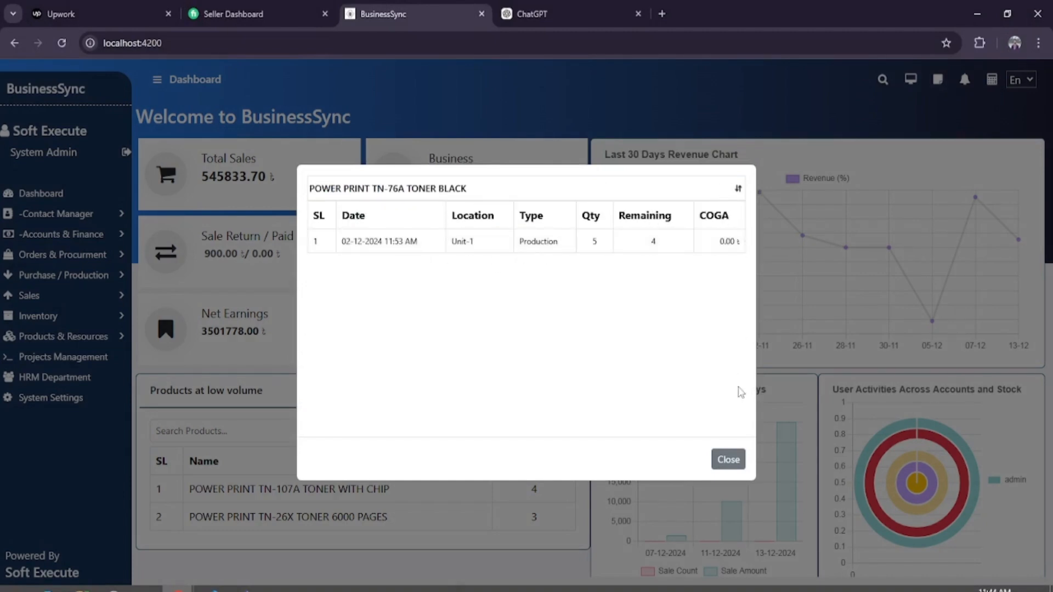
pyautogui.click(733, 460)
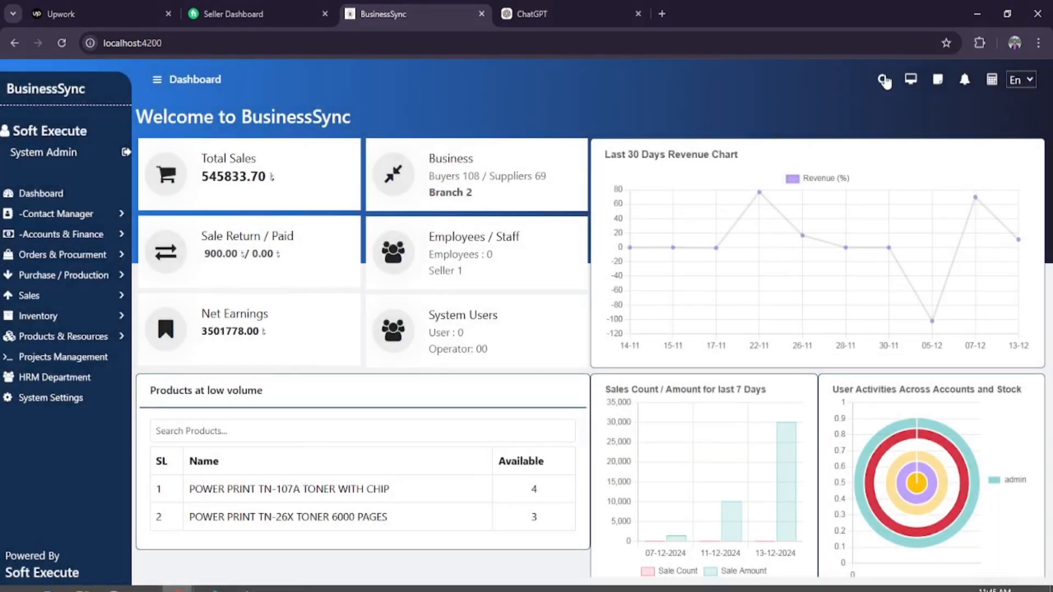
# Run the product search for "toner" again and view the stock records of KING 85 TONER.
pyautogui.click(883, 81)
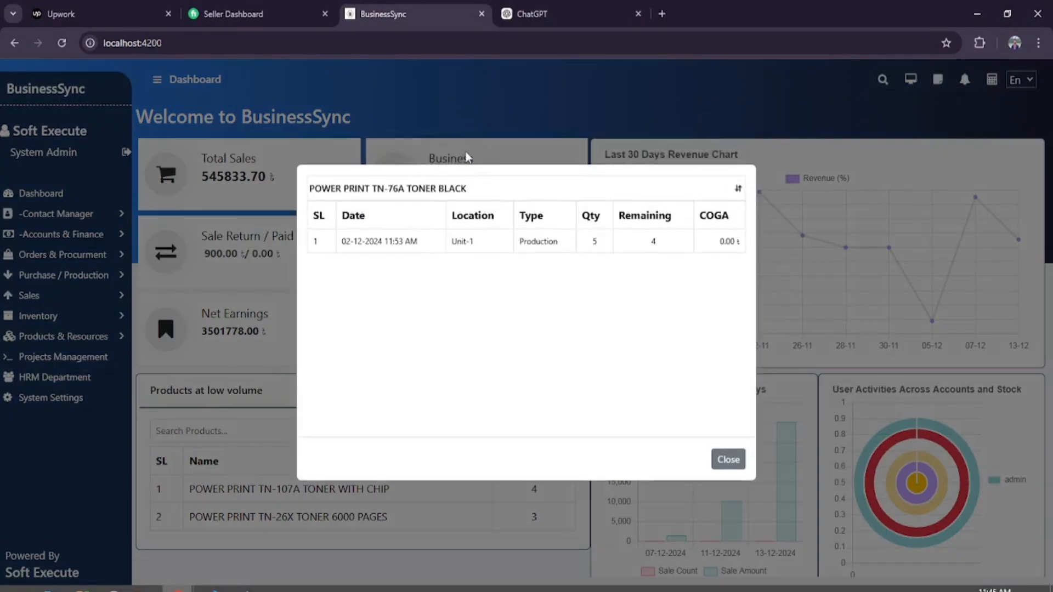
pyautogui.moveTo(483, 189); pyautogui.dragTo(207, 163)
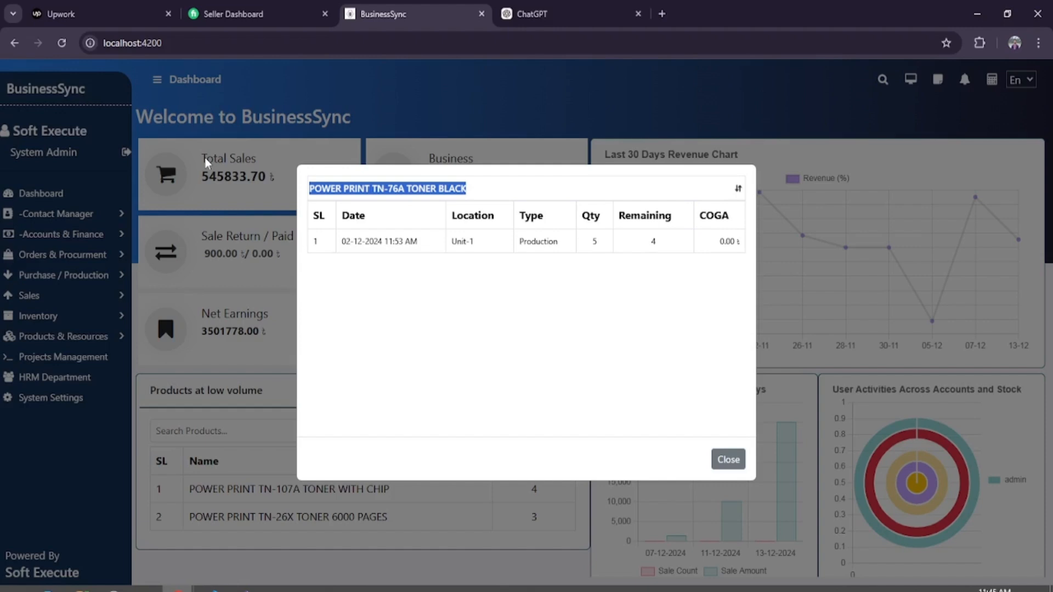
pyautogui.write('toner')
pyautogui.click(335, 272)
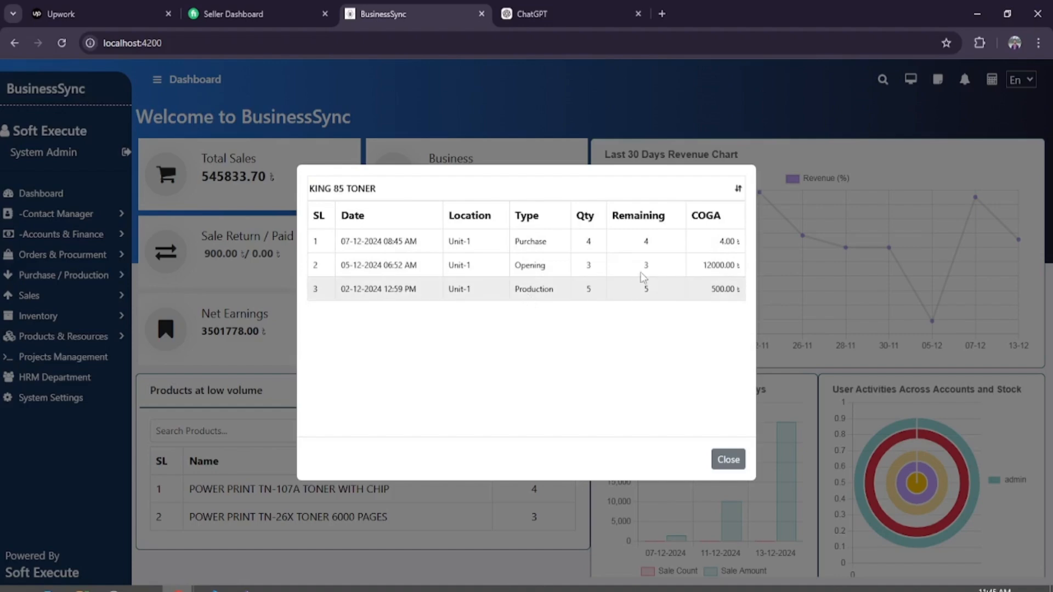
pyautogui.click(729, 460)
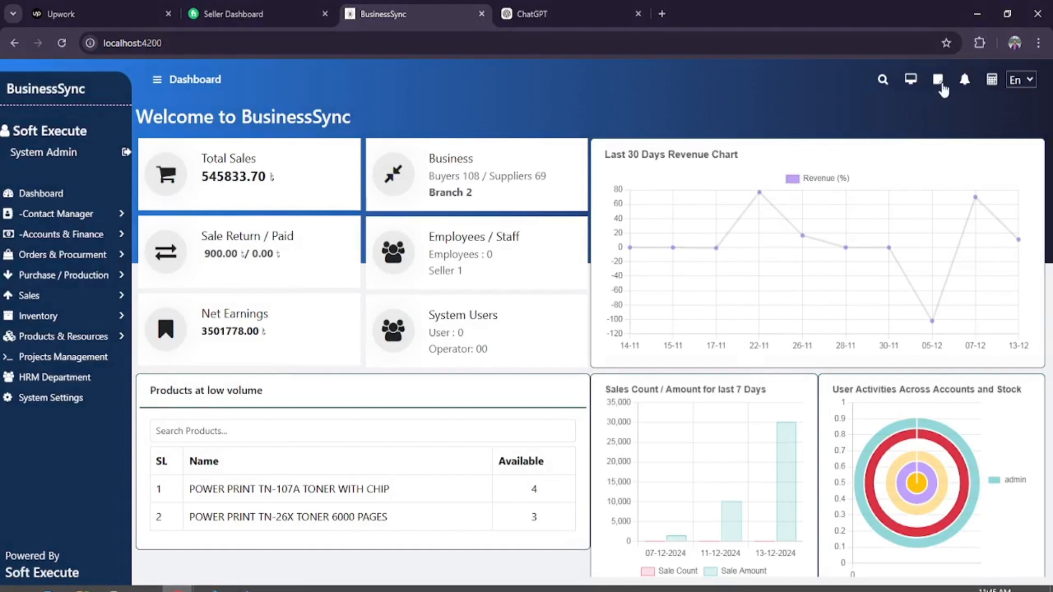
pyautogui.click(937, 79)
pyautogui.click(767, 195)
pyautogui.click(1030, 80)
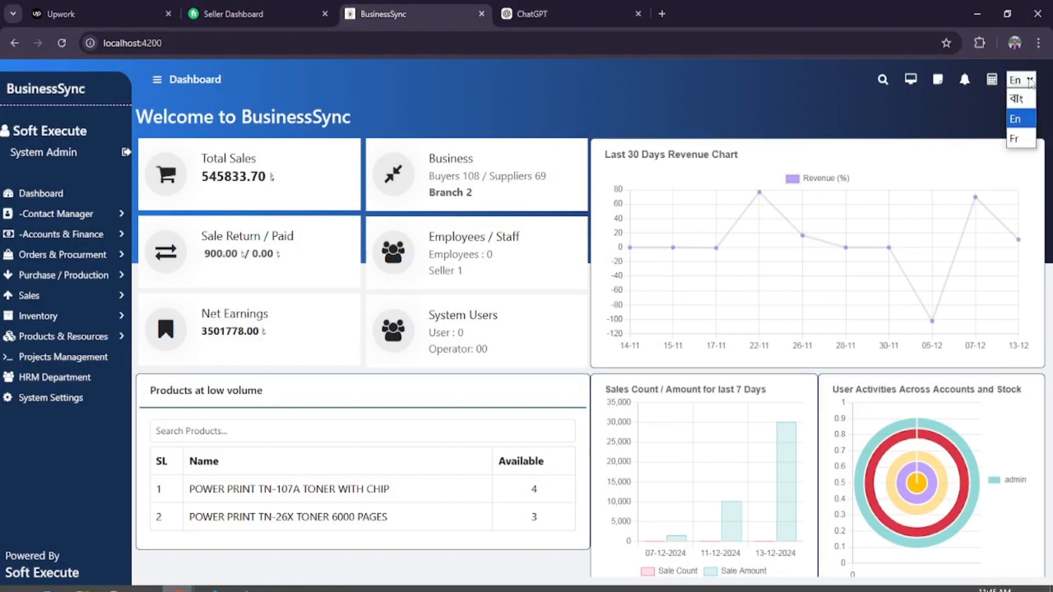
pyautogui.click(957, 121)
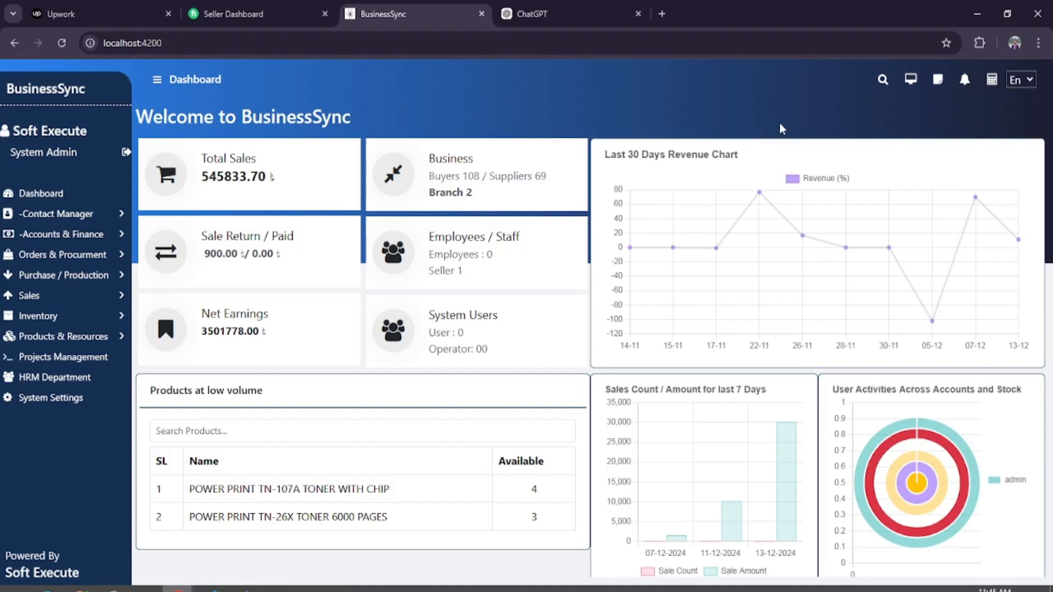
# Switch the interface language to Bangla and back to English.
pyautogui.click(1031, 80)
pyautogui.click(1027, 101)
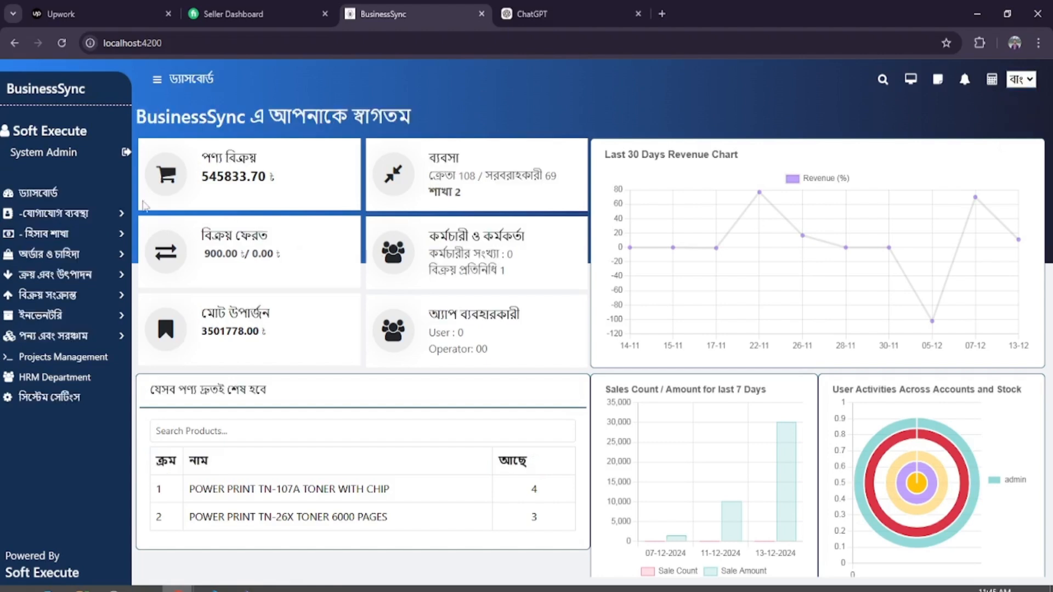
pyautogui.click(1031, 81)
pyautogui.click(1015, 120)
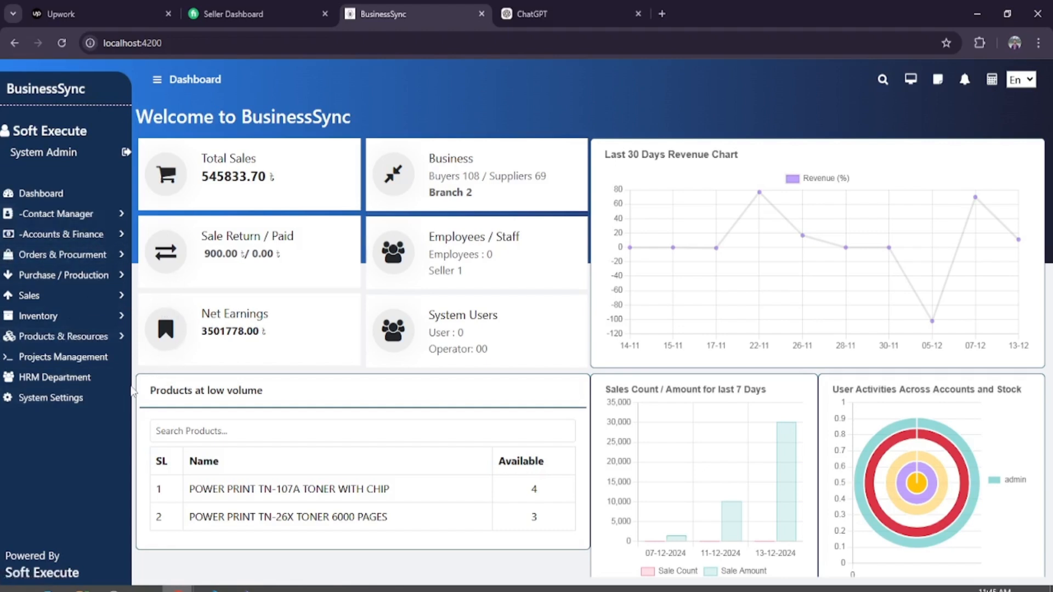
# Open the user and role management settings and review the user list and registration form.
pyautogui.click(82, 407)
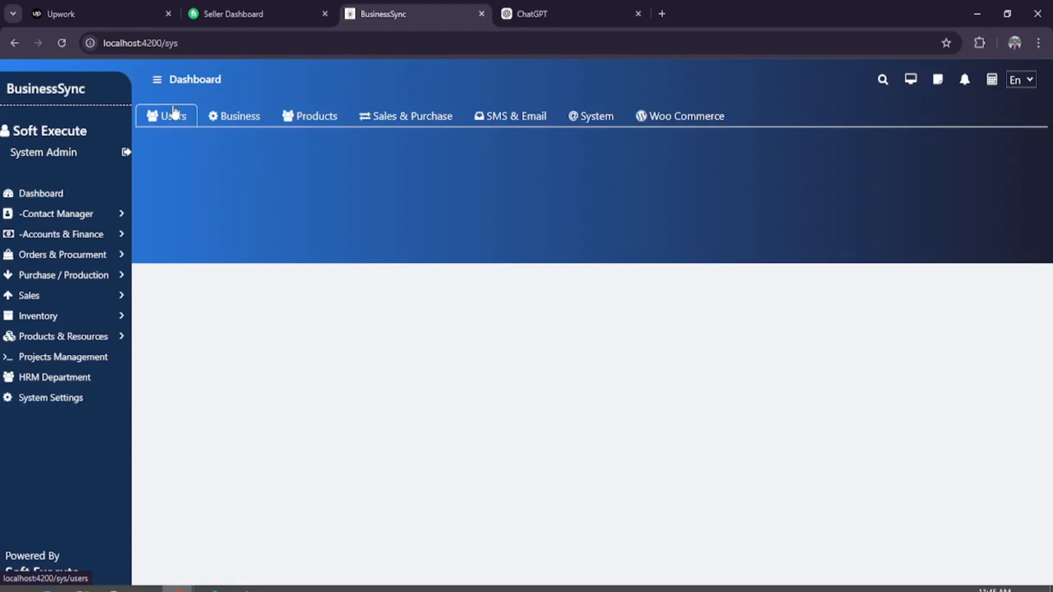
pyautogui.click(172, 122)
pyautogui.scroll(-4, 277, 209)
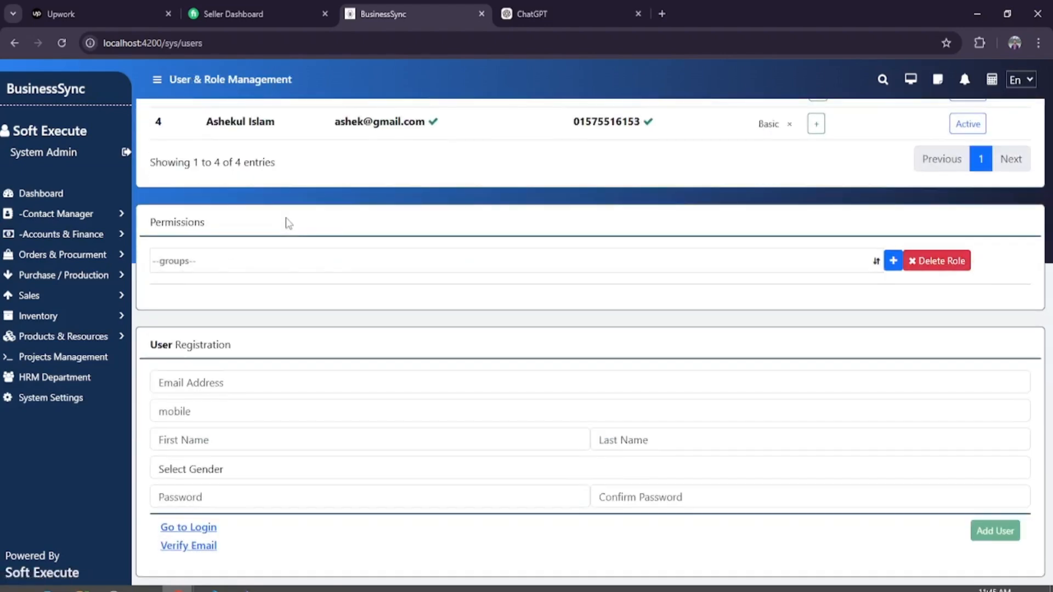
pyautogui.scroll(4, 291, 244)
pyautogui.scroll(-4, 291, 269)
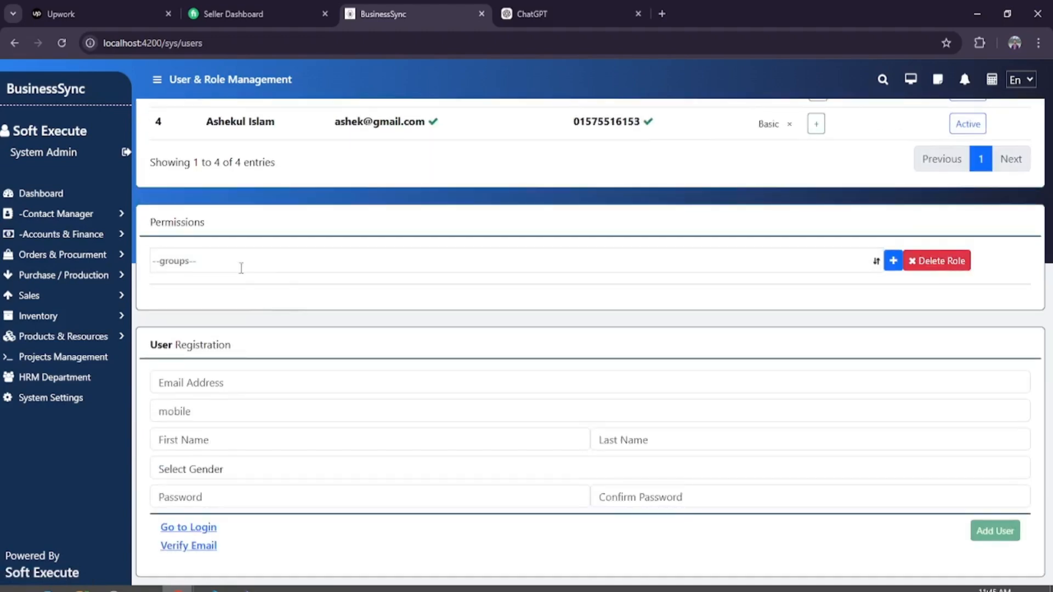
# Display the permissions of the System Admin and Admin groups and look through their access options.
pyautogui.click(239, 262)
pyautogui.click(220, 284)
pyautogui.click(228, 262)
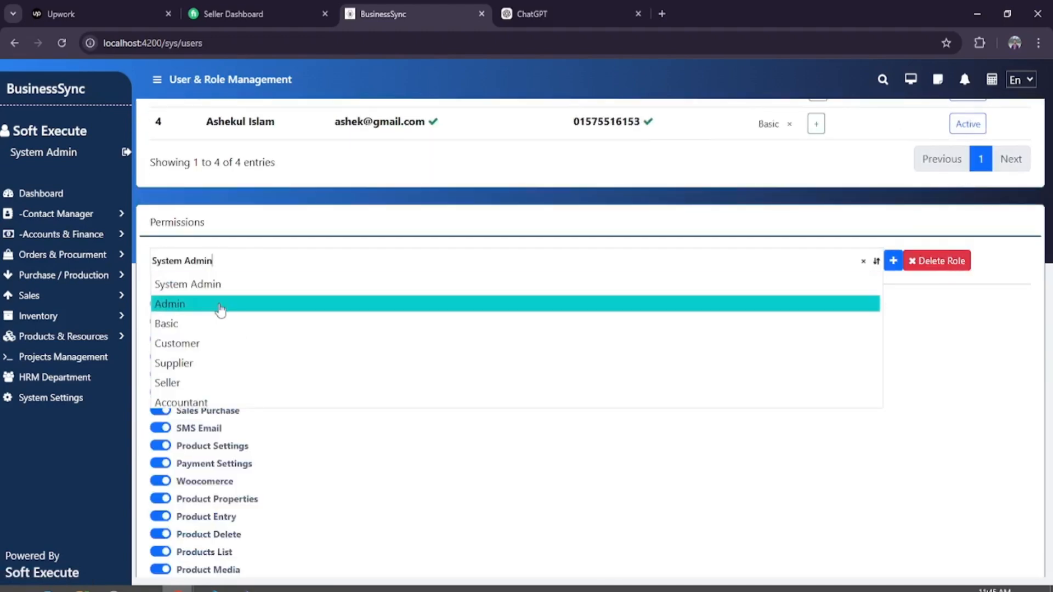
pyautogui.click(219, 305)
pyautogui.scroll(-5, 307, 340)
pyautogui.scroll(-6, 307, 353)
# Open the business setup and review the general business settings, including the stock accounting method.
pyautogui.scroll(14, 293, 352)
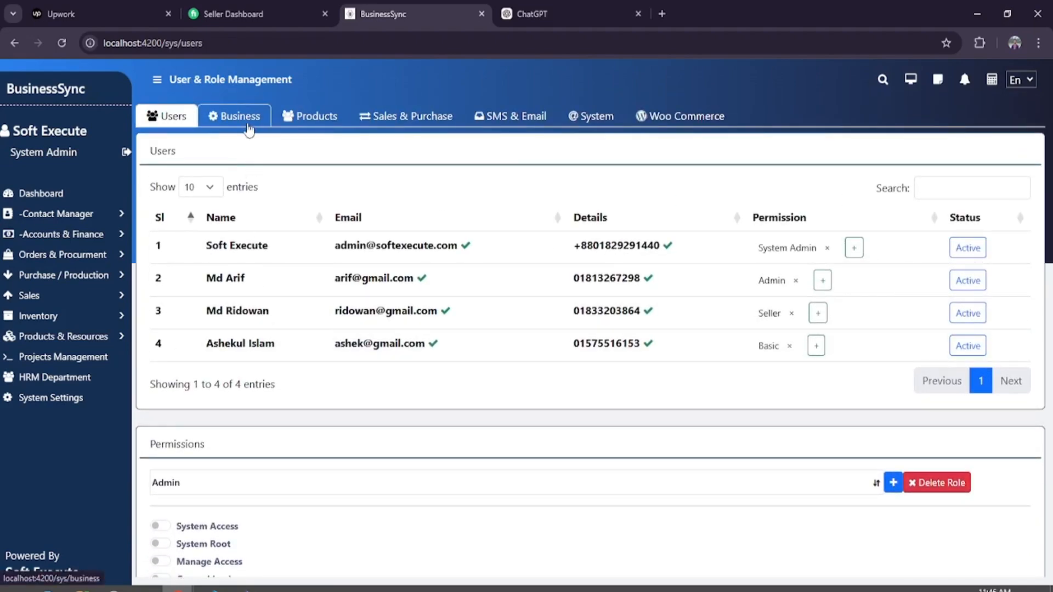
pyautogui.click(241, 117)
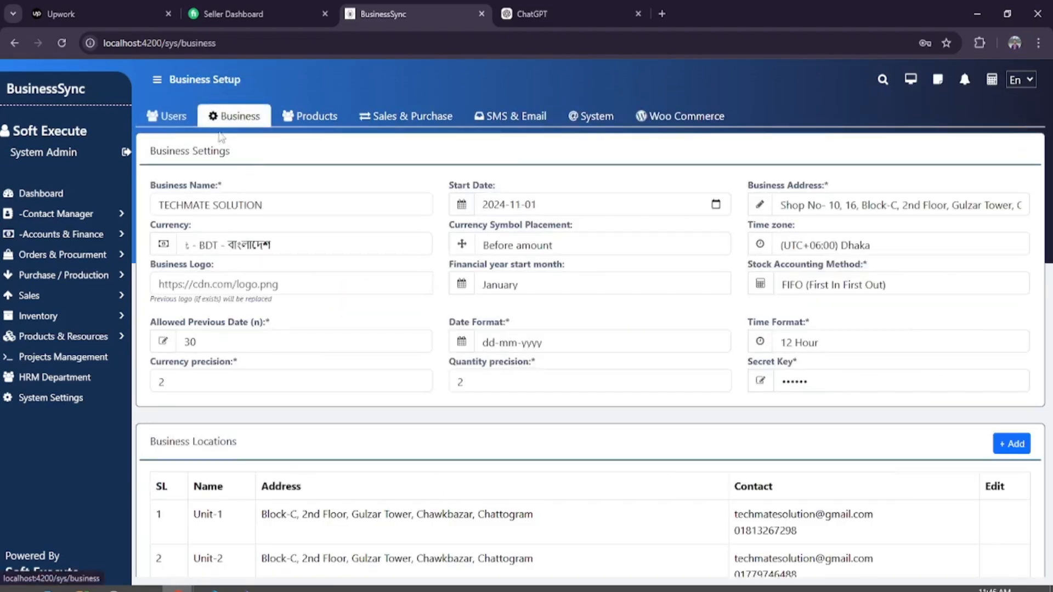
pyautogui.scroll(-6, 384, 219)
pyautogui.scroll(6, 400, 222)
pyautogui.scroll(-1, 305, 234)
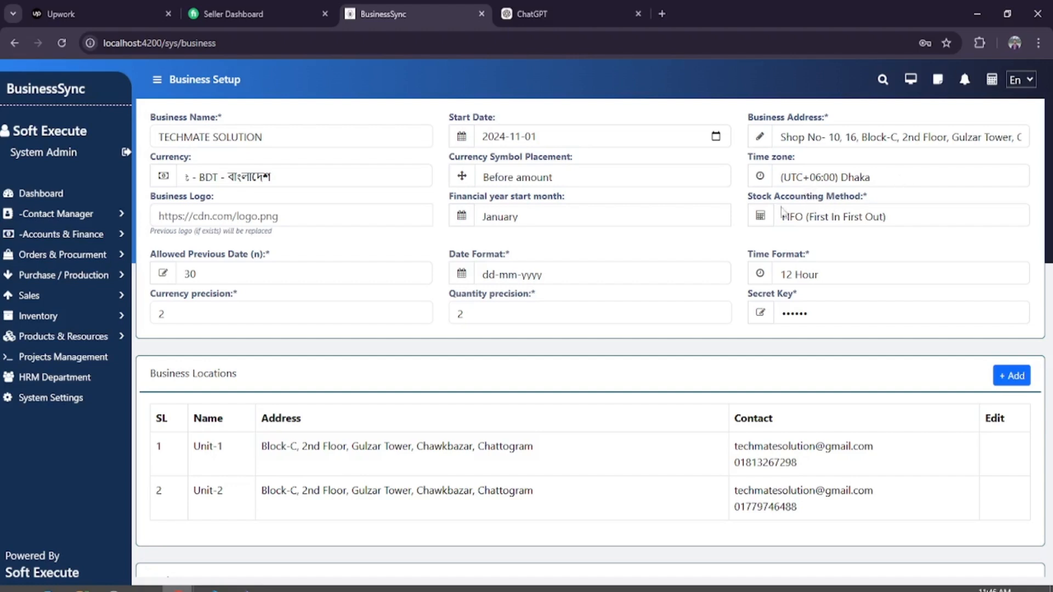
pyautogui.click(869, 221)
pyautogui.click(807, 222)
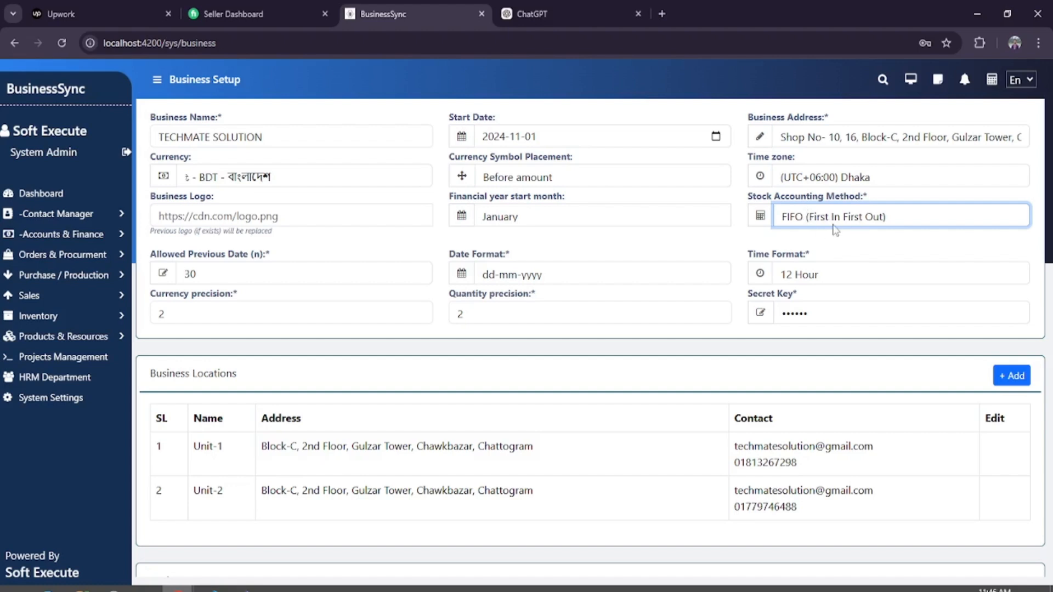
pyautogui.click(577, 242)
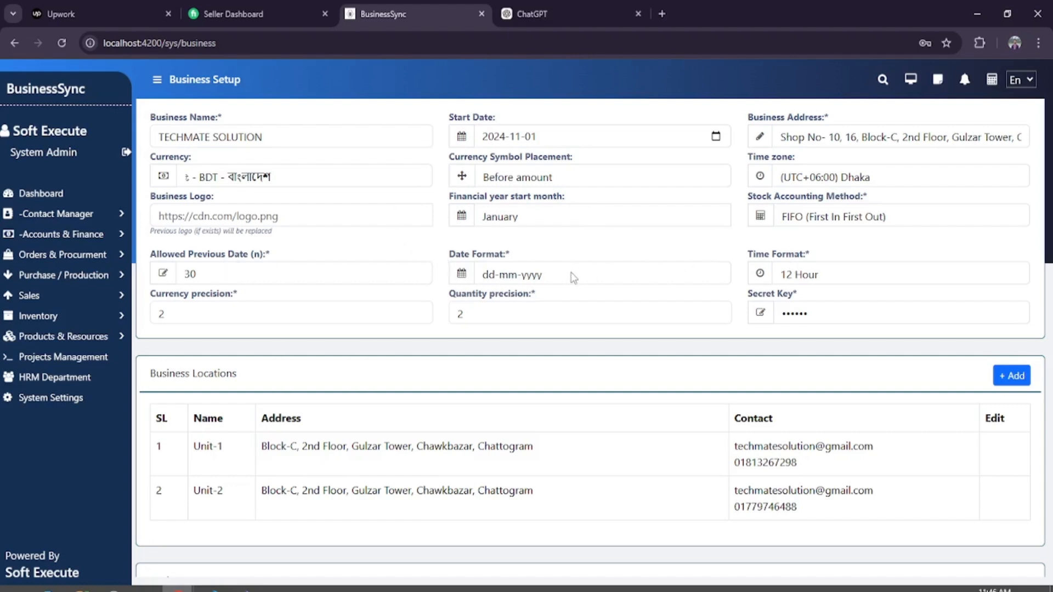
# Review the business locations, business taxes, payment settings and contact settings in the business setup.
pyautogui.scroll(-3, 417, 272)
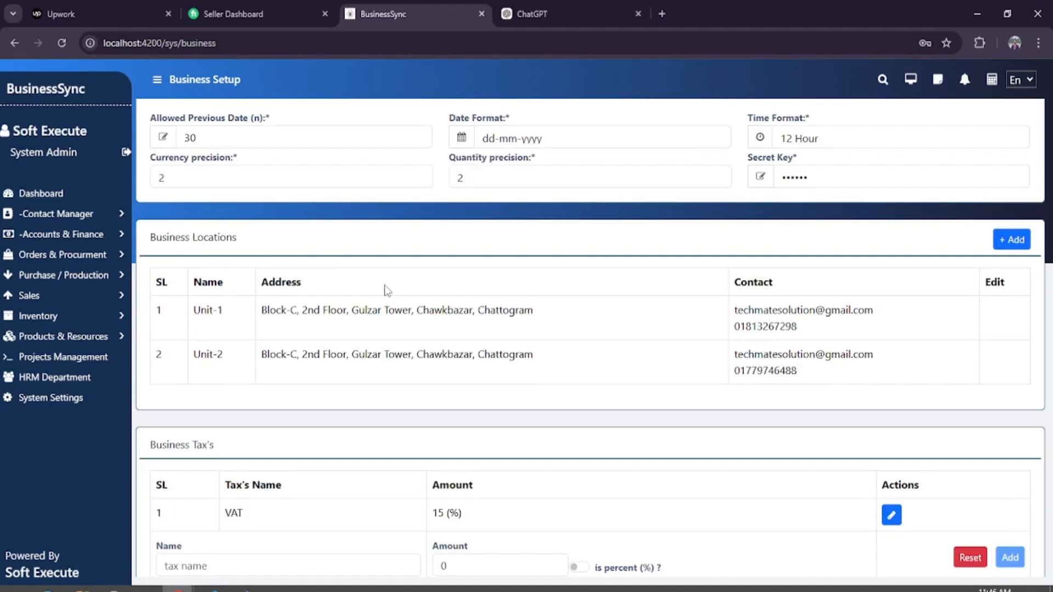
pyautogui.scroll(-4, 387, 291)
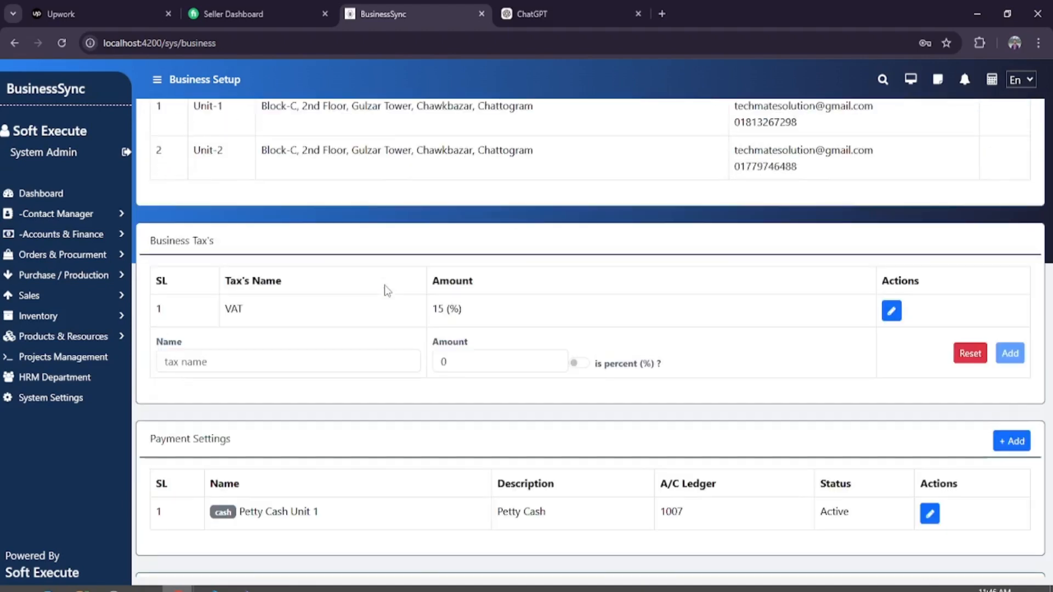
pyautogui.scroll(-2, 296, 265)
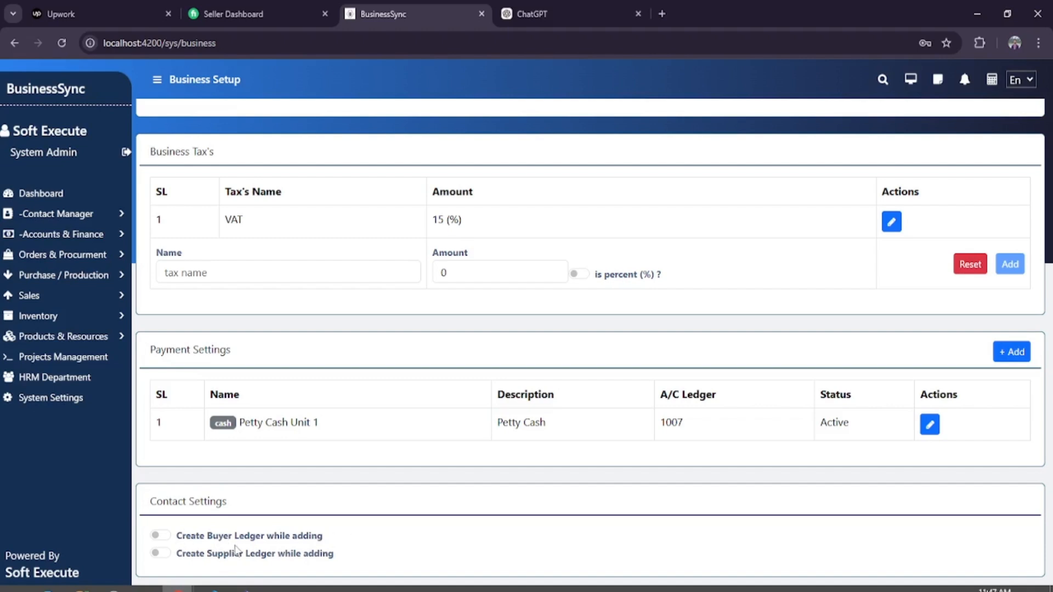
pyautogui.scroll(10, 322, 423)
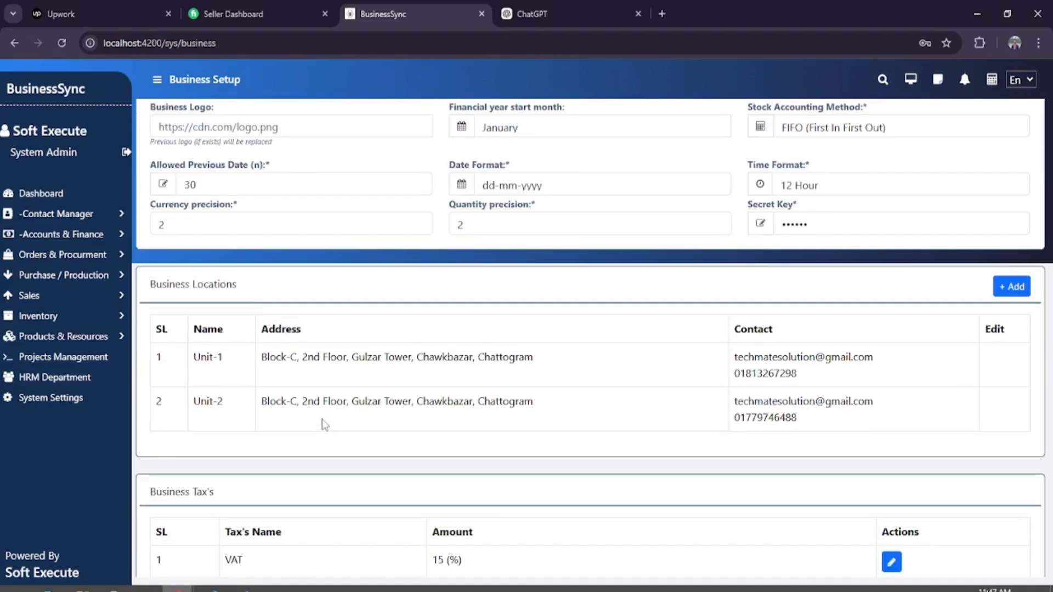
pyautogui.scroll(1, 322, 423)
pyautogui.scroll(-9, 324, 425)
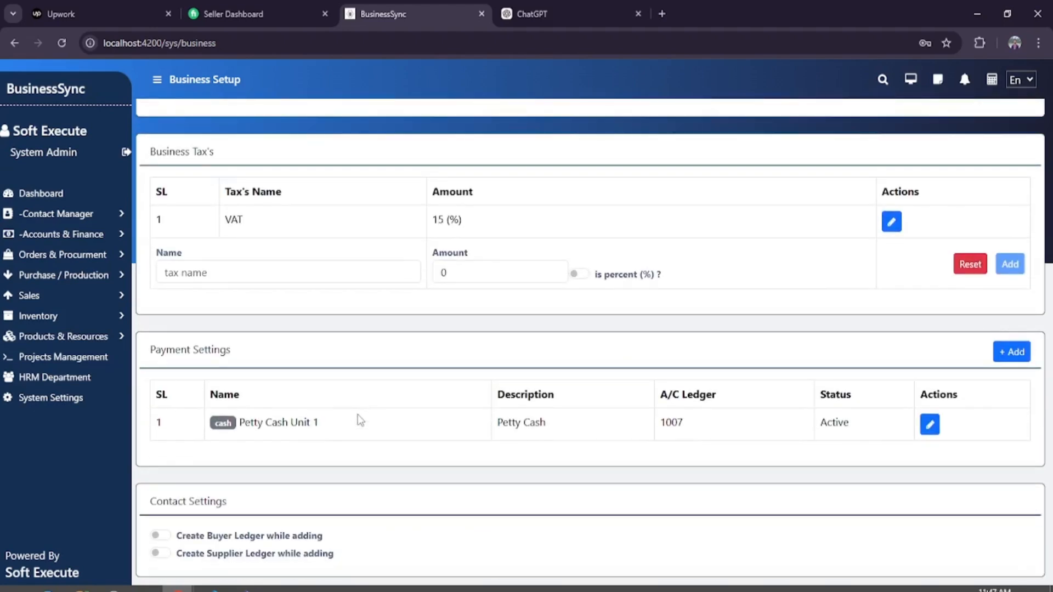
# Review the product settings and the sales and purchase settings, including ledger codes and report header image URLs.
pyautogui.scroll(10, 358, 421)
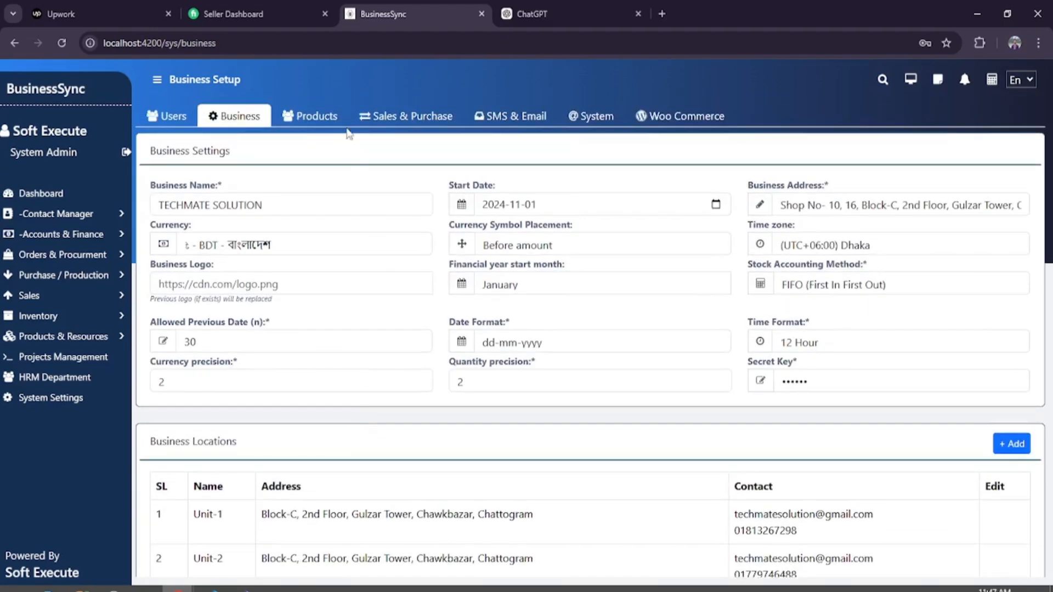
pyautogui.click(324, 121)
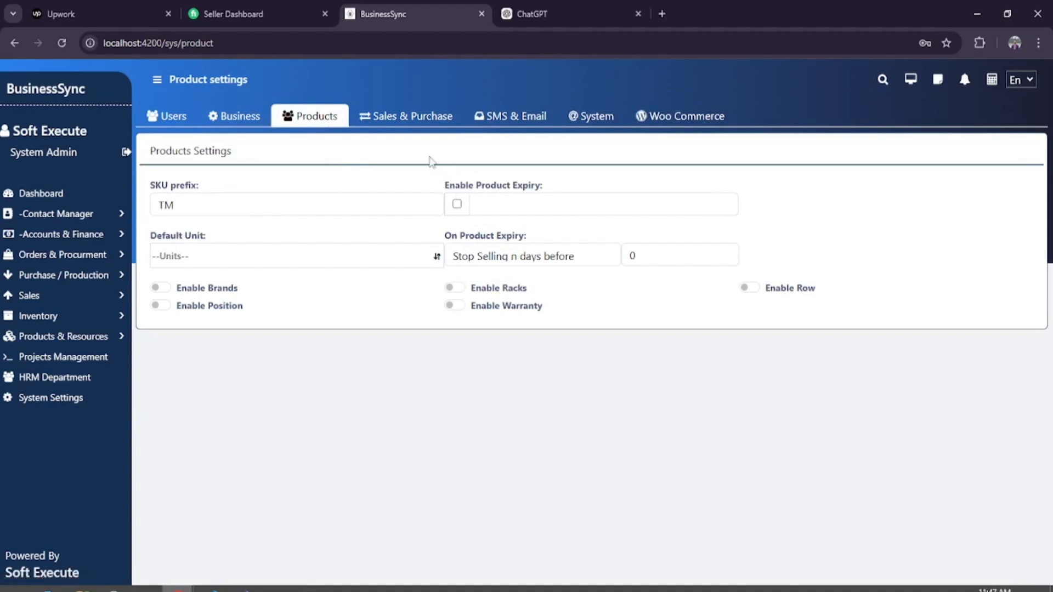
pyautogui.click(417, 123)
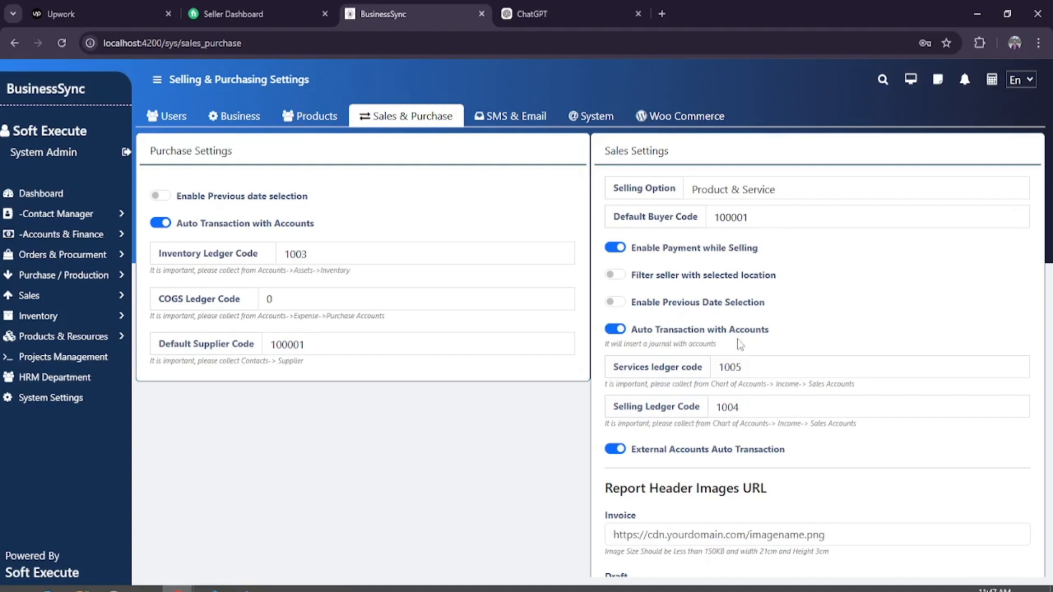
pyautogui.scroll(-4, 741, 343)
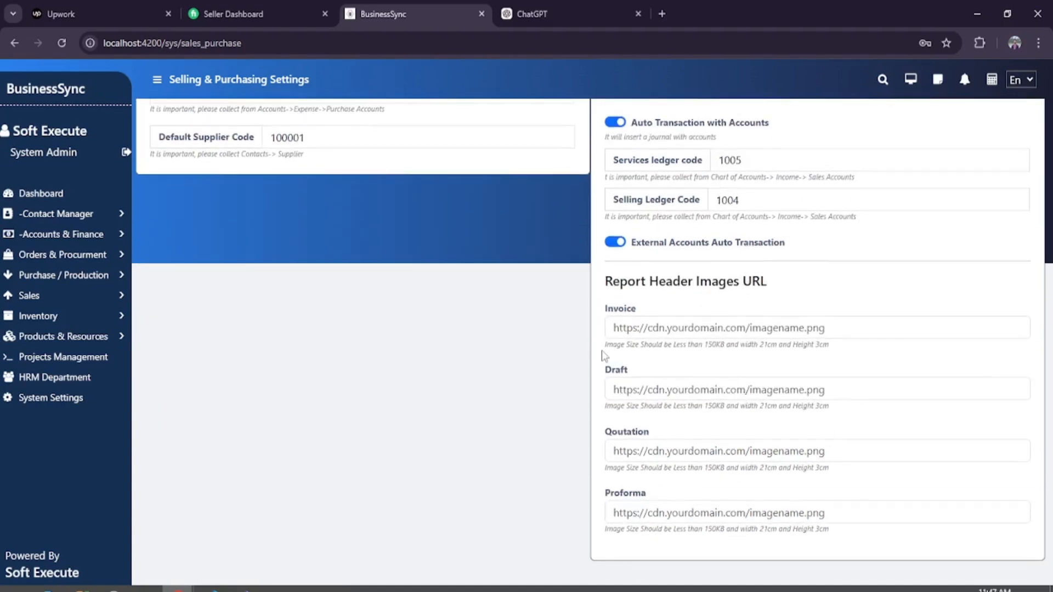
pyautogui.scroll(4, 604, 355)
# Review the SMS and email settings and the system backup and logs page, including the list of database backups.
pyautogui.click(511, 116)
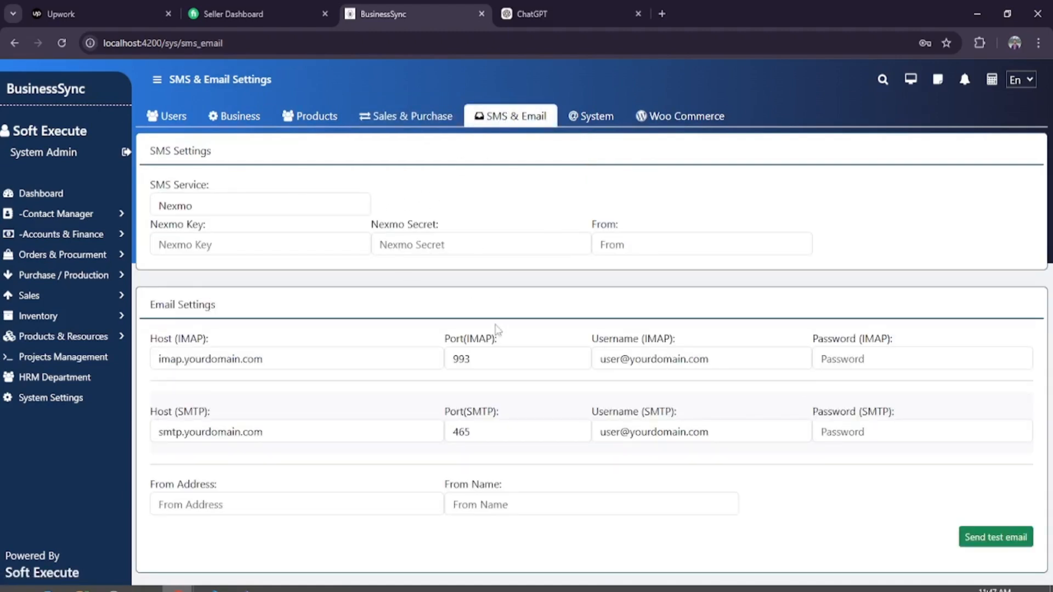
pyautogui.click(589, 118)
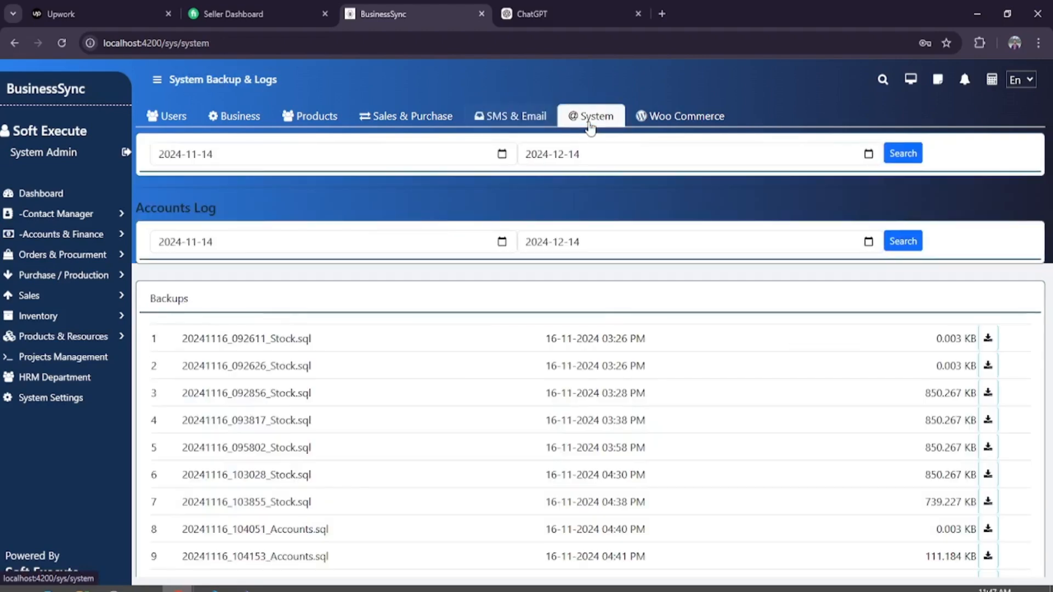
pyautogui.scroll(-3, 494, 264)
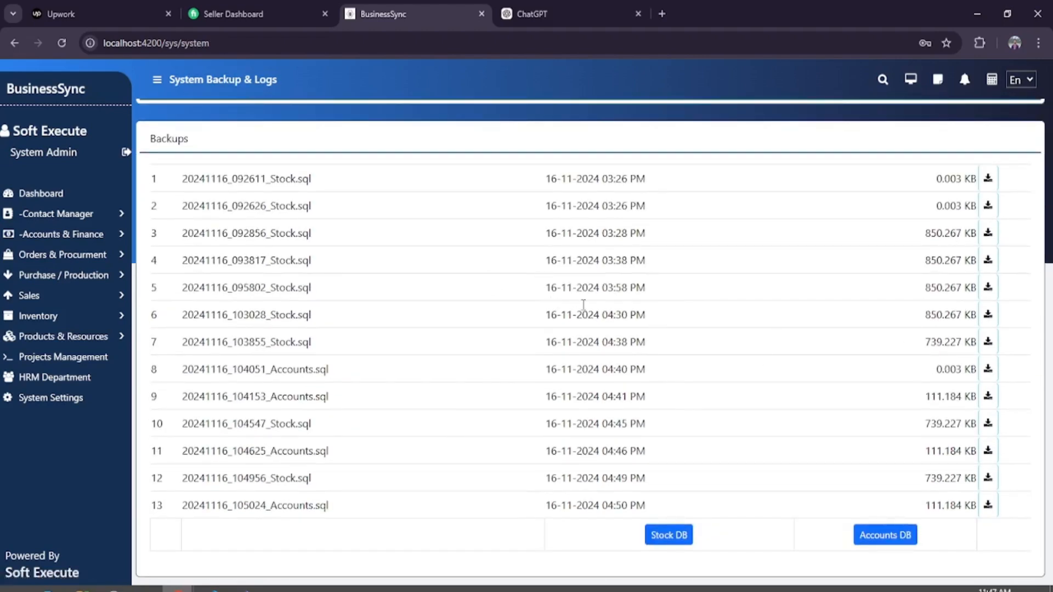
pyautogui.scroll(3, 582, 305)
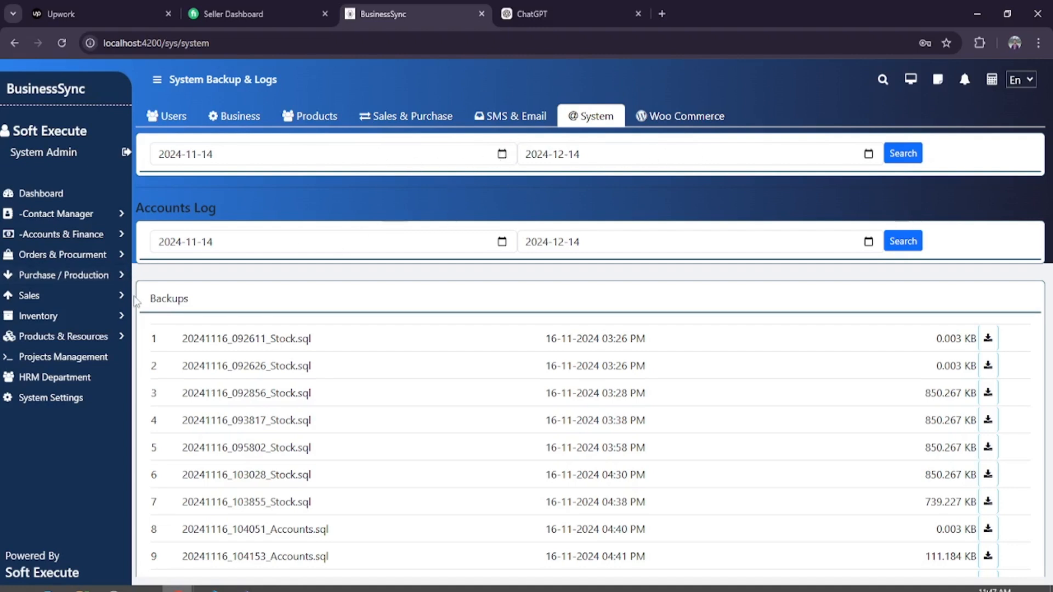
# Display the product list and browse through its entries up to page 3.
pyautogui.click(70, 339)
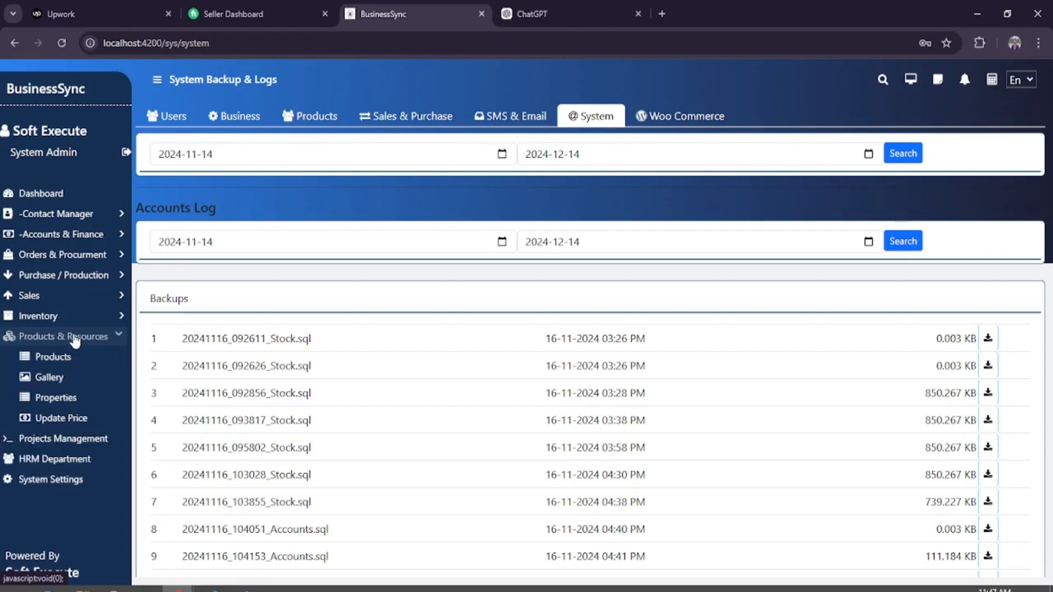
pyautogui.click(70, 358)
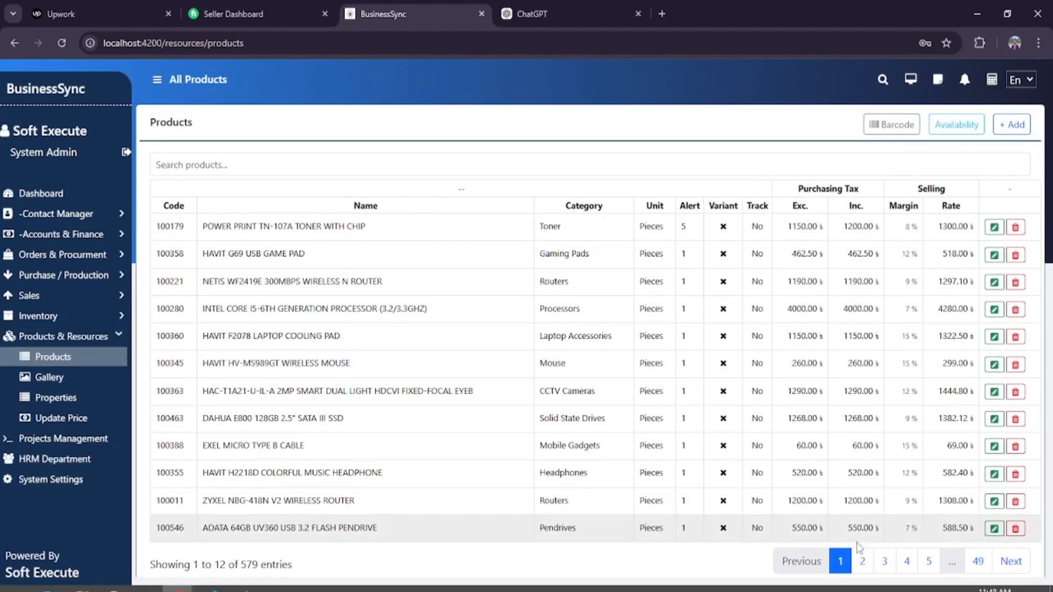
pyautogui.click(862, 561)
pyautogui.click(893, 564)
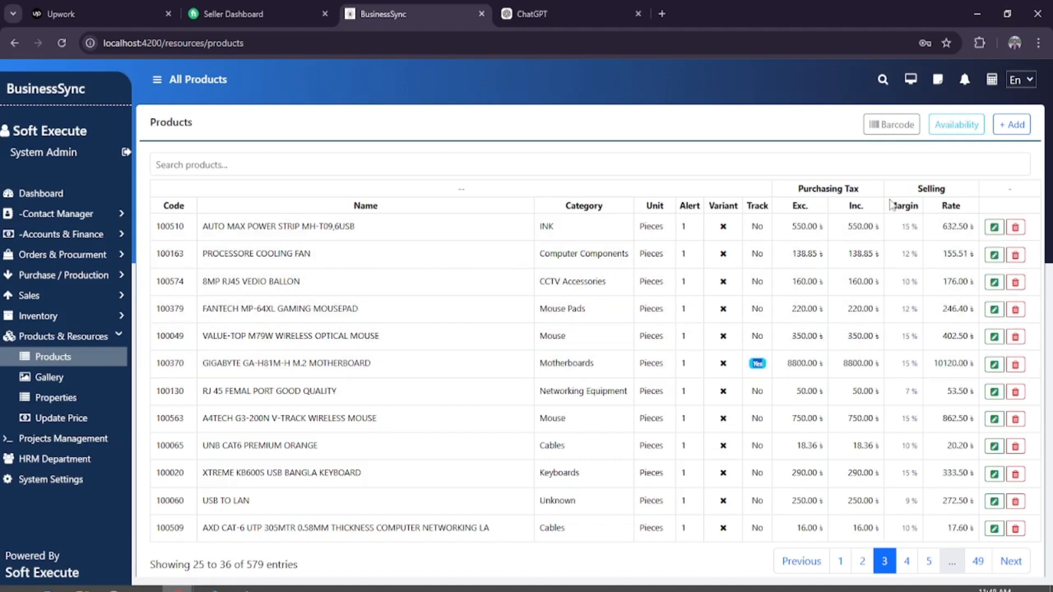
pyautogui.moveTo(890, 203); pyautogui.dragTo(918, 199)
pyautogui.click(930, 214)
# Check product availability for Unit-1 in the Peripherals -> Webcams category, select all listed items, and return to the product list without adding them.
pyautogui.click(955, 129)
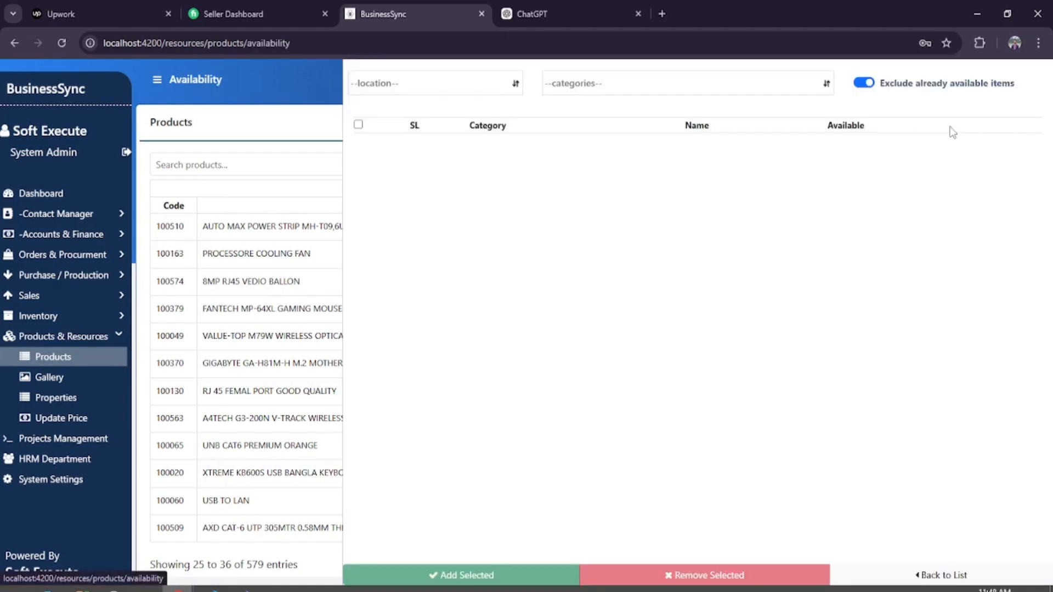
pyautogui.click(431, 83)
pyautogui.click(381, 107)
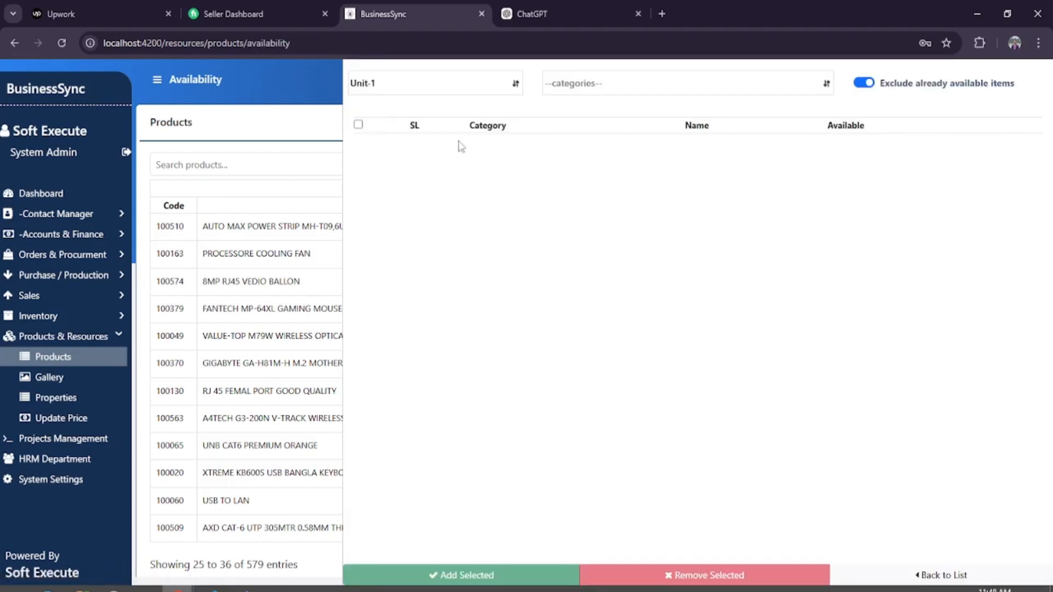
pyautogui.click(603, 77)
pyautogui.click(614, 164)
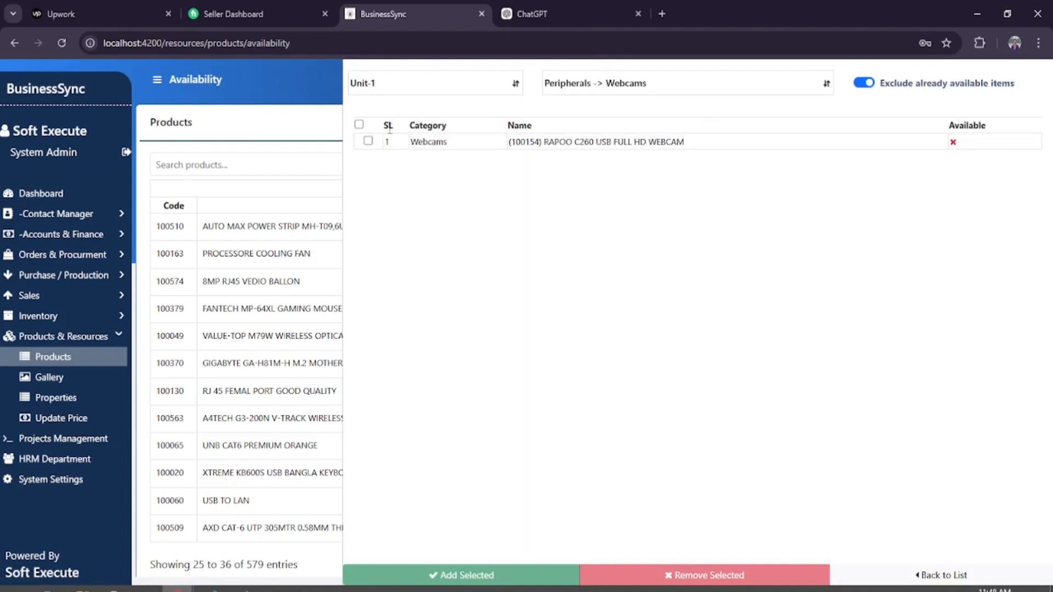
pyautogui.click(361, 126)
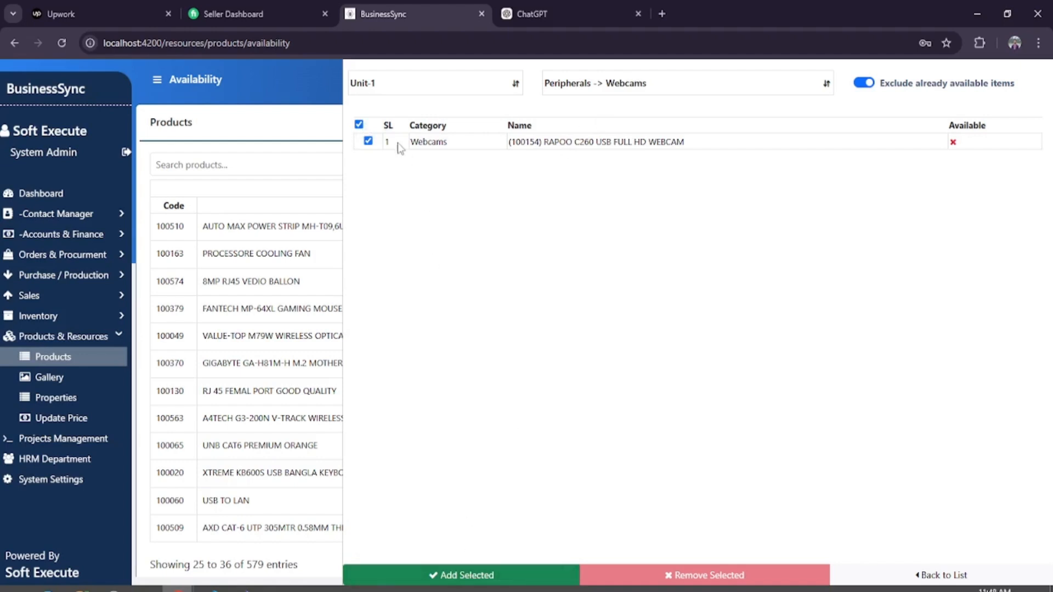
pyautogui.click(943, 574)
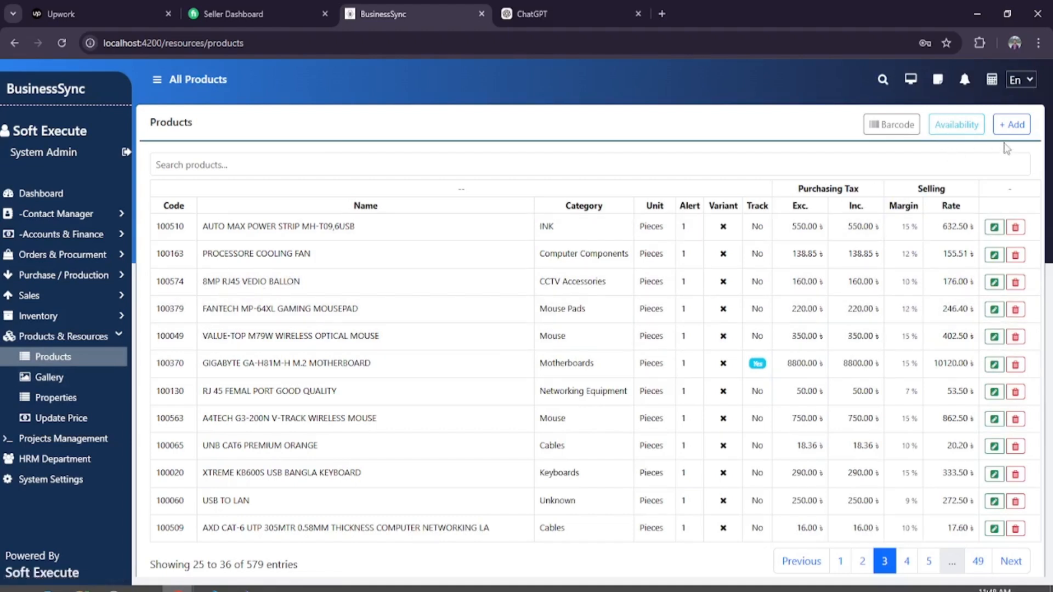
# Start a new product and assign it to the Unit-1 and Unit-2 warehouse locations.
pyautogui.click(1012, 125)
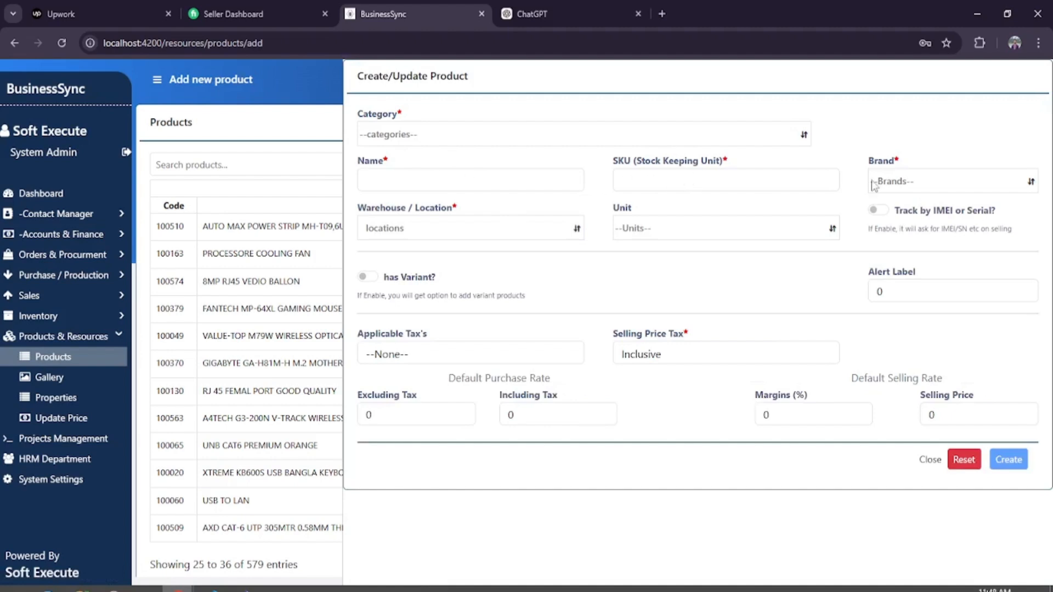
pyautogui.click(427, 228)
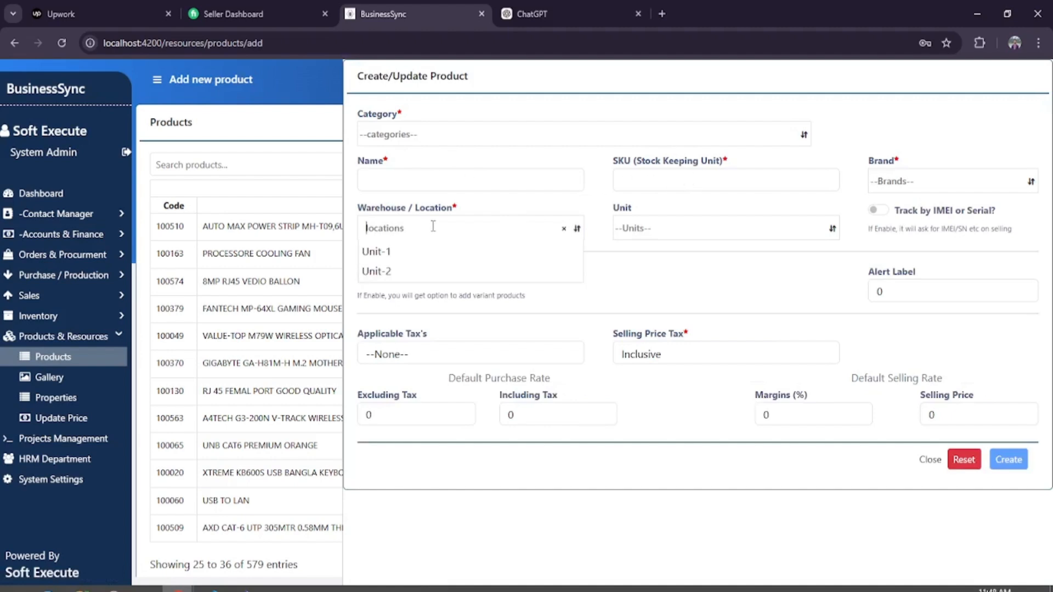
pyautogui.click(417, 251)
pyautogui.click(467, 225)
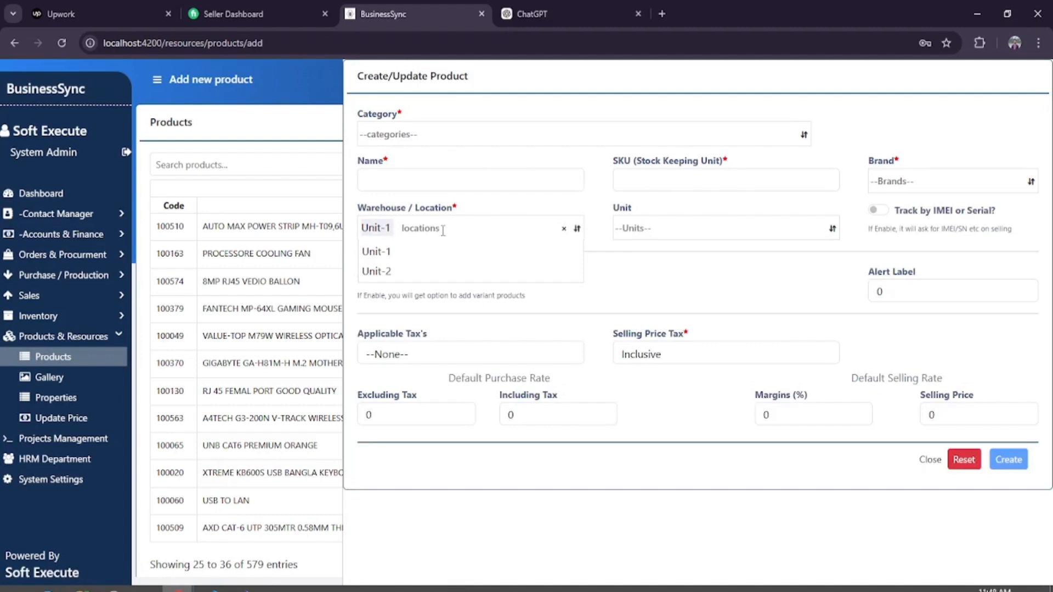
pyautogui.click(411, 268)
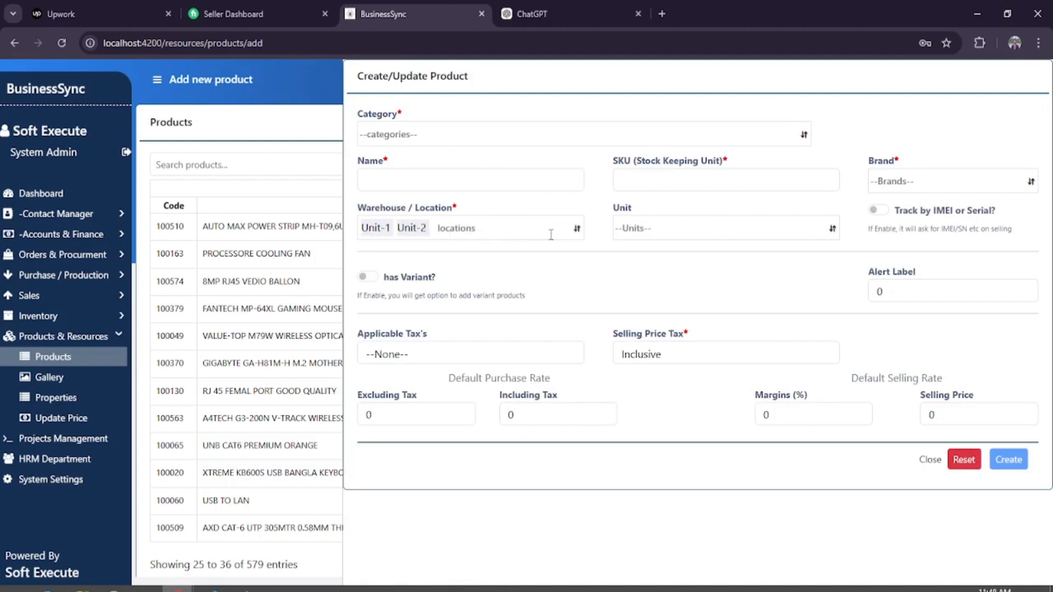
# Remove both the Unit-2 and Unit-1 locations from the new product.
pyautogui.click(400, 230)
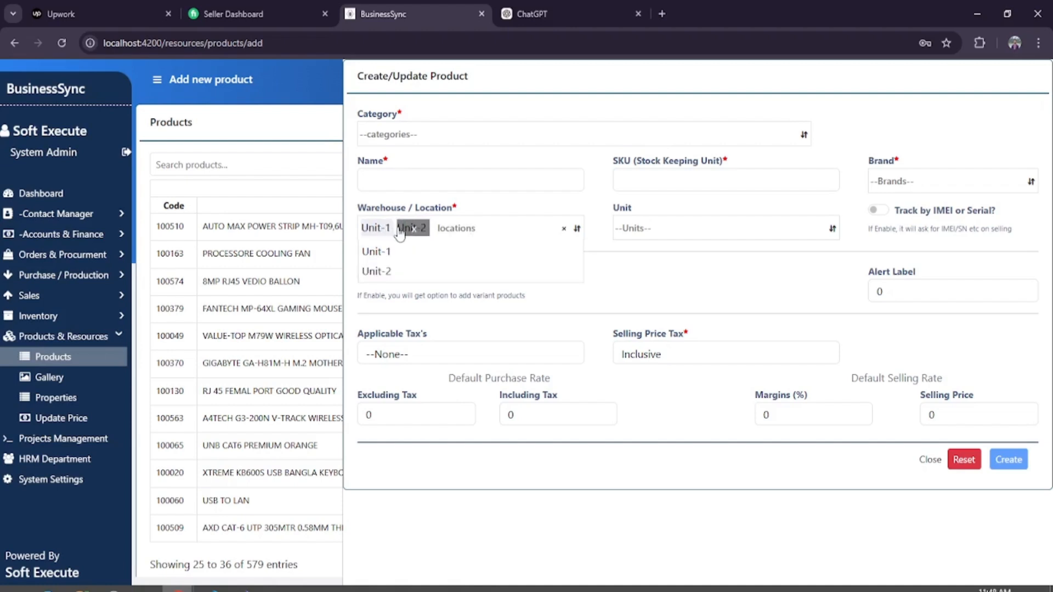
pyautogui.click(399, 231)
pyautogui.click(376, 228)
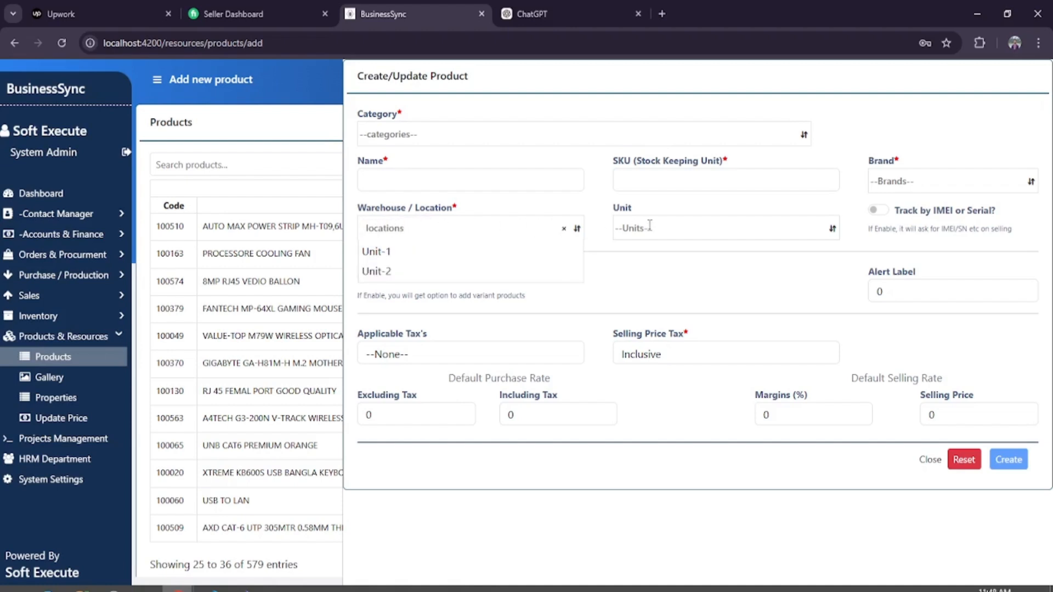
pyautogui.click(562, 225)
# Examine the new product's unit choices and try the IMEI or serial tracking option on and off.
pyautogui.click(662, 223)
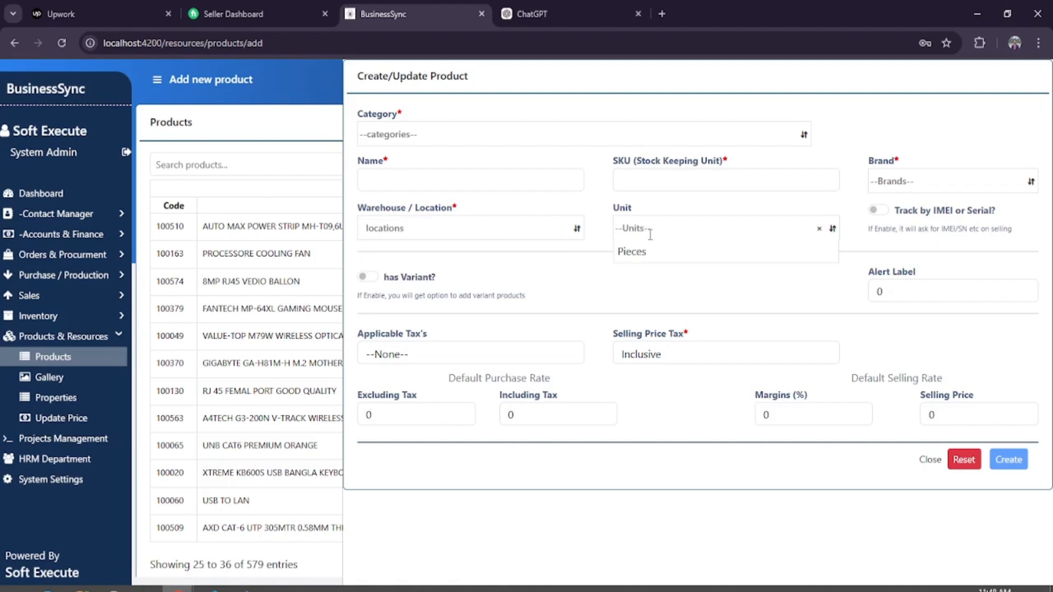
pyautogui.click(632, 226)
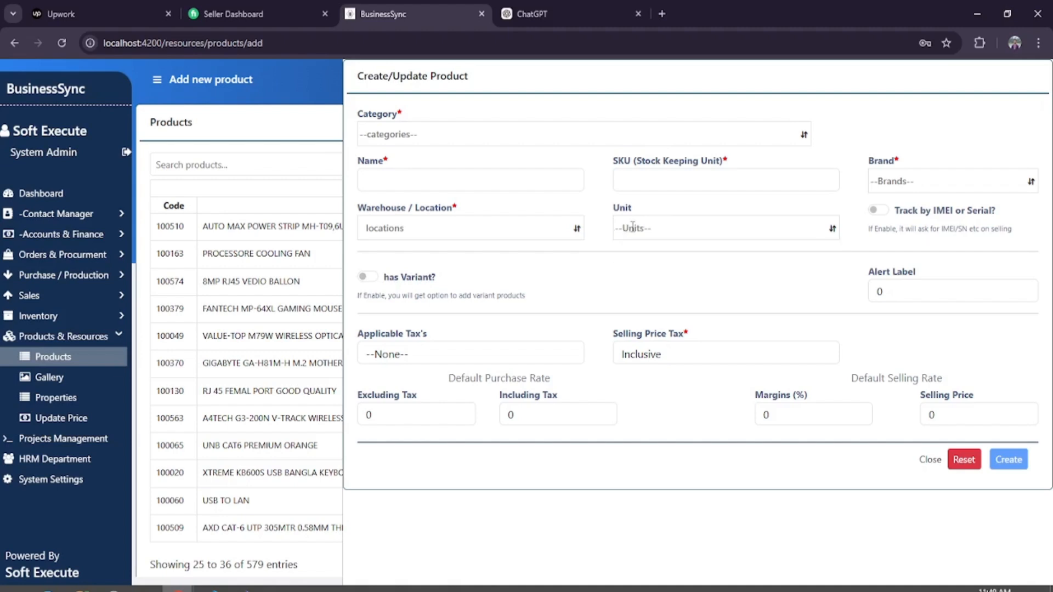
pyautogui.click(877, 211)
pyautogui.click(879, 212)
# Review the applicable tax and selling price tax options for the new product, and close the form without creating it.
pyautogui.click(417, 357)
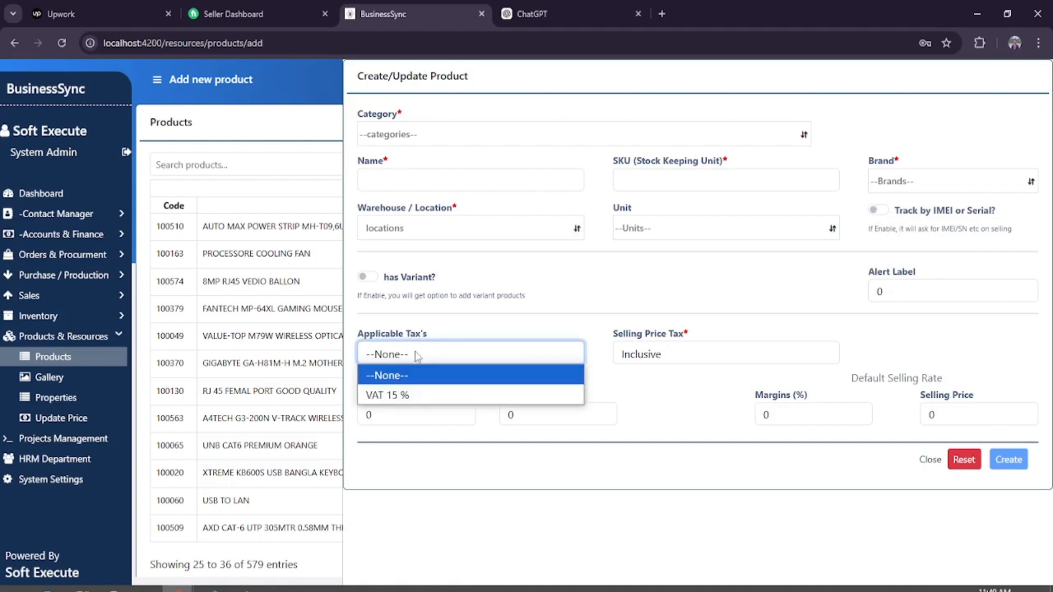
pyautogui.click(418, 357)
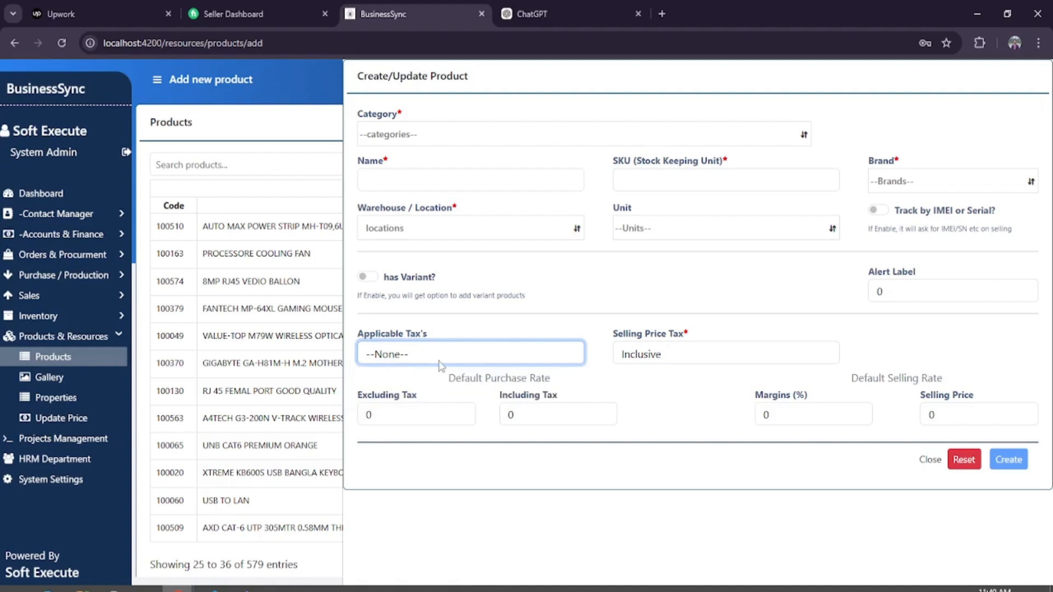
pyautogui.click(666, 352)
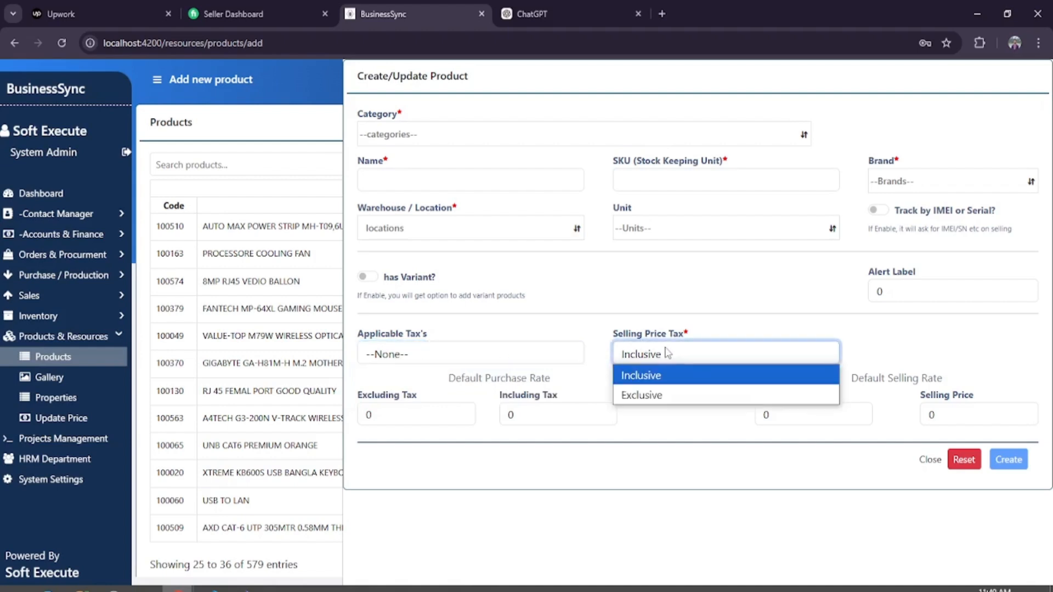
pyautogui.click(656, 359)
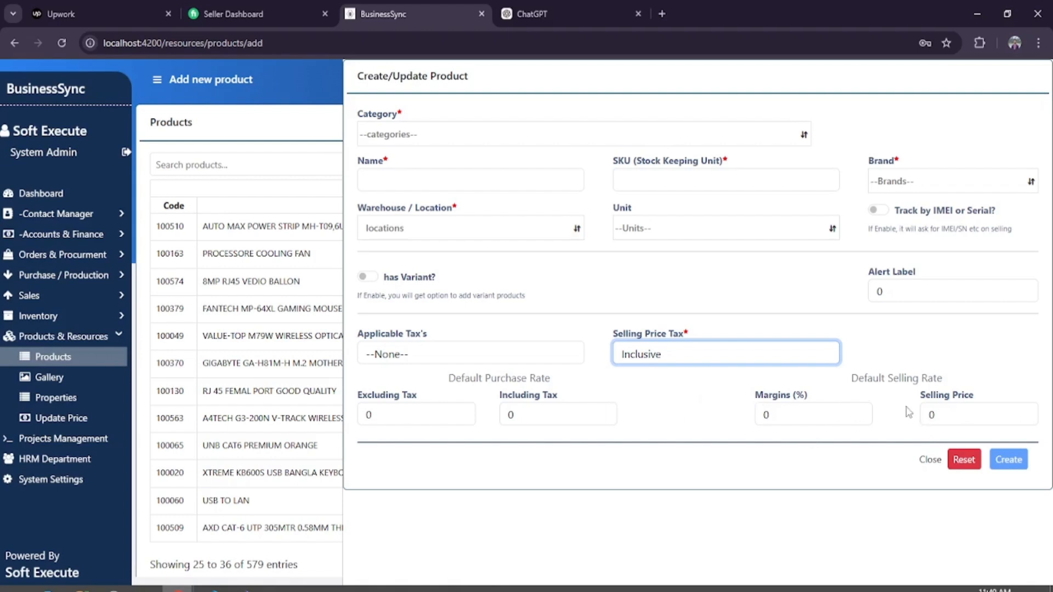
pyautogui.click(929, 460)
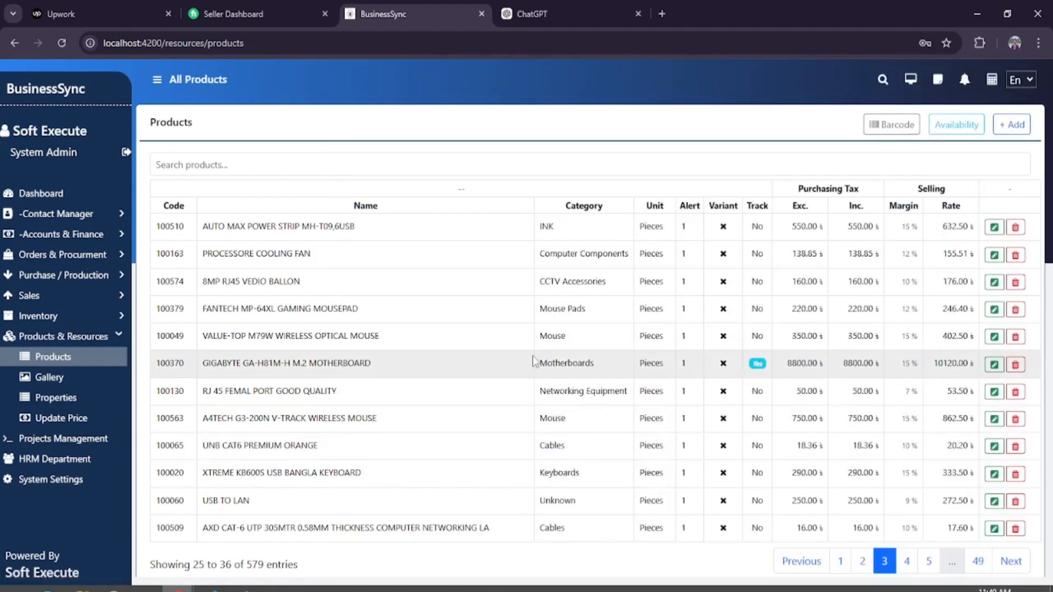
# View the product media gallery page and browse the categories in the product properties up to page 5.
pyautogui.click(55, 379)
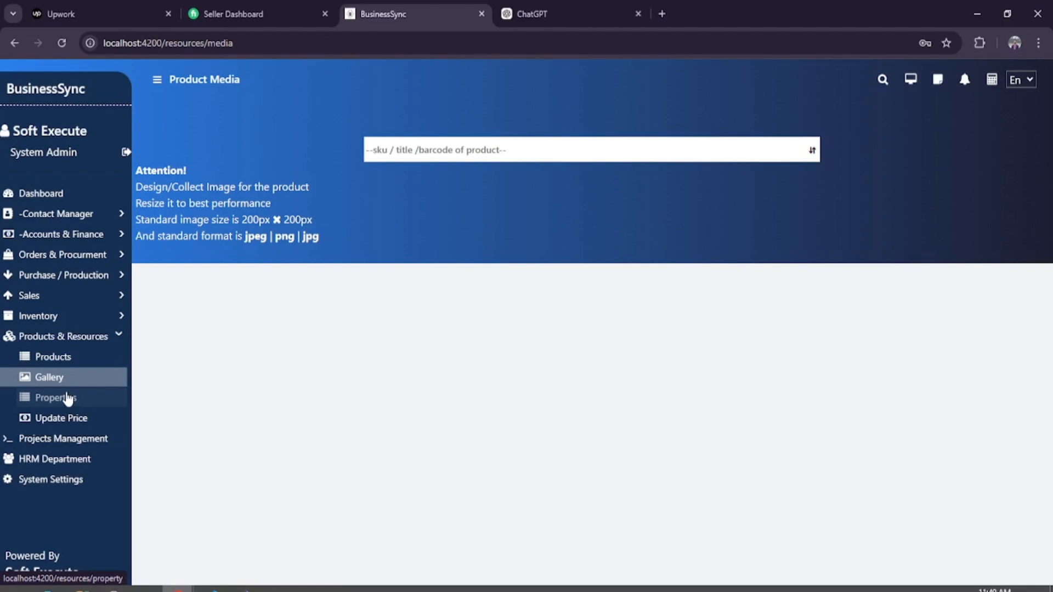
pyautogui.click(68, 399)
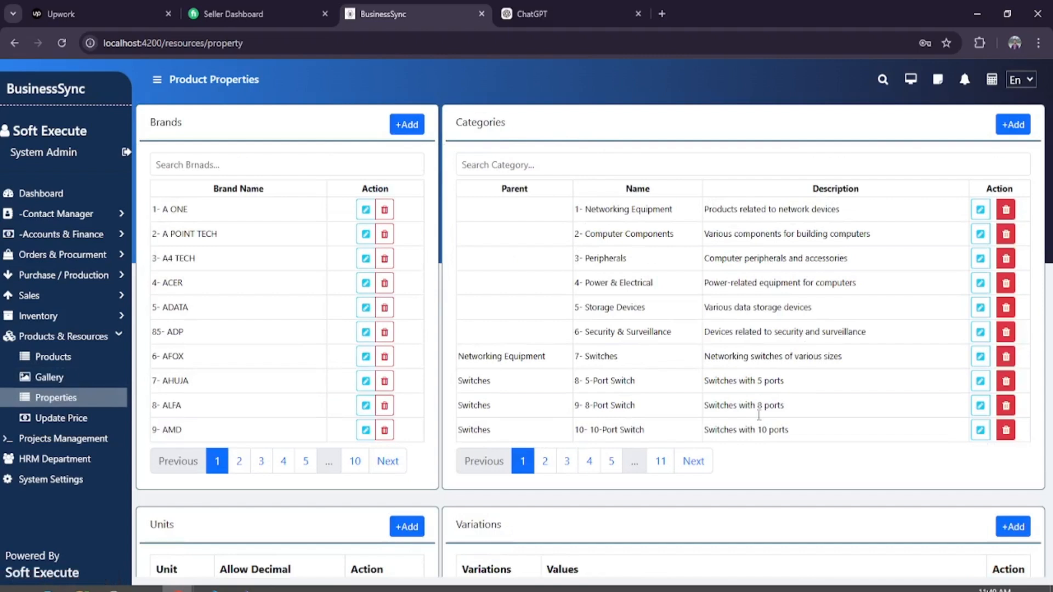
pyautogui.click(545, 461)
pyautogui.click(567, 461)
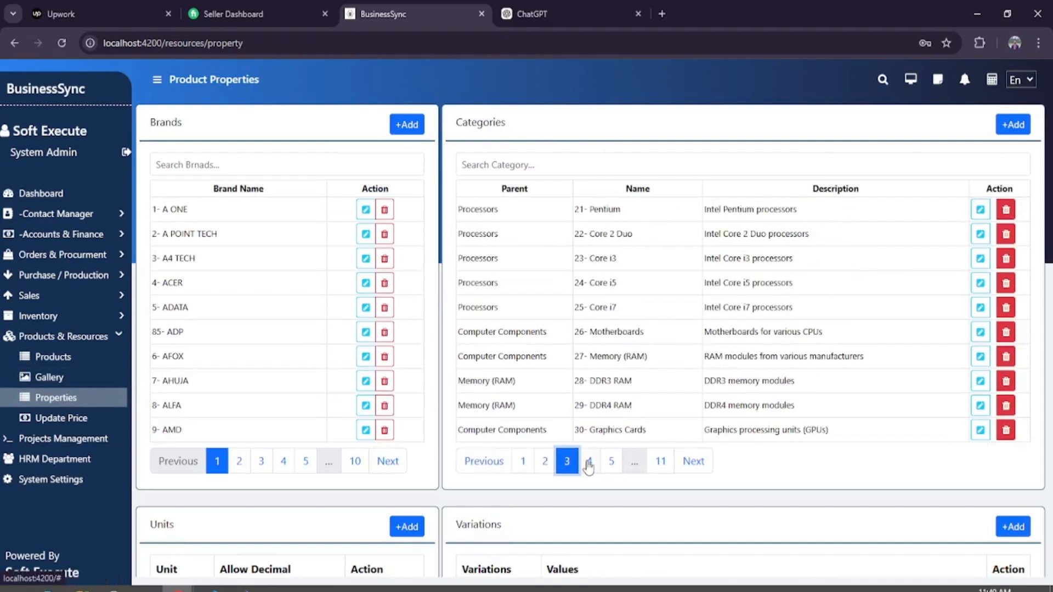
pyautogui.click(588, 463)
pyautogui.click(612, 461)
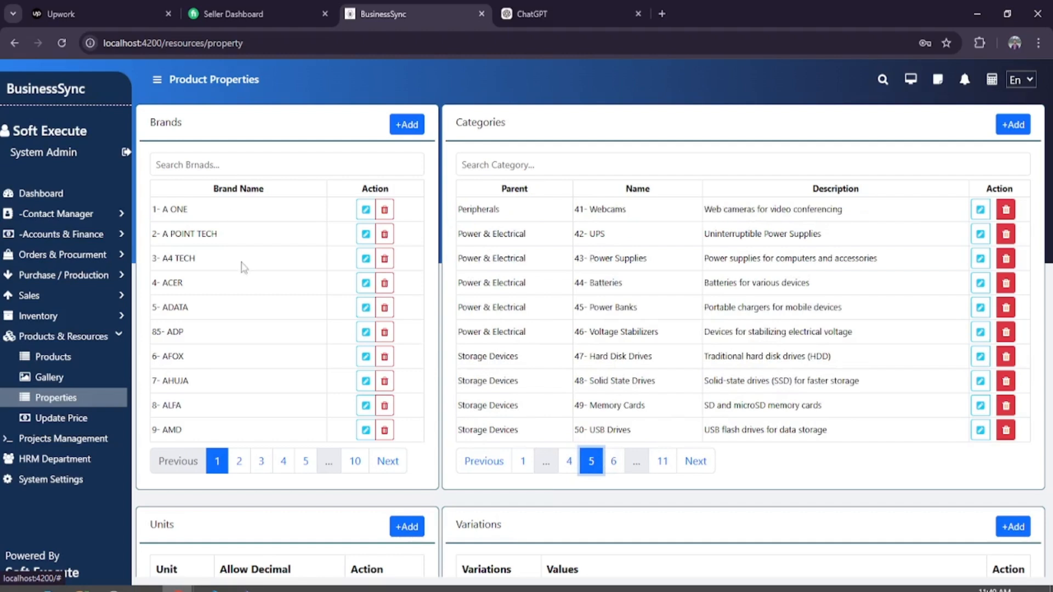
# Browse the brands in the product properties up to page 5.
pyautogui.click(239, 461)
pyautogui.click(261, 461)
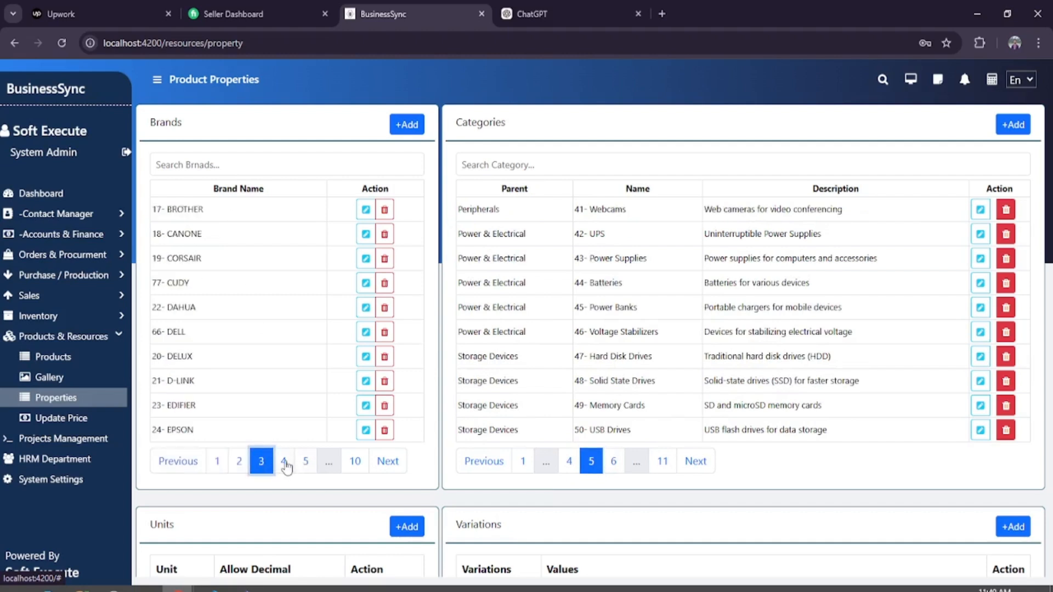
pyautogui.click(284, 461)
pyautogui.click(306, 461)
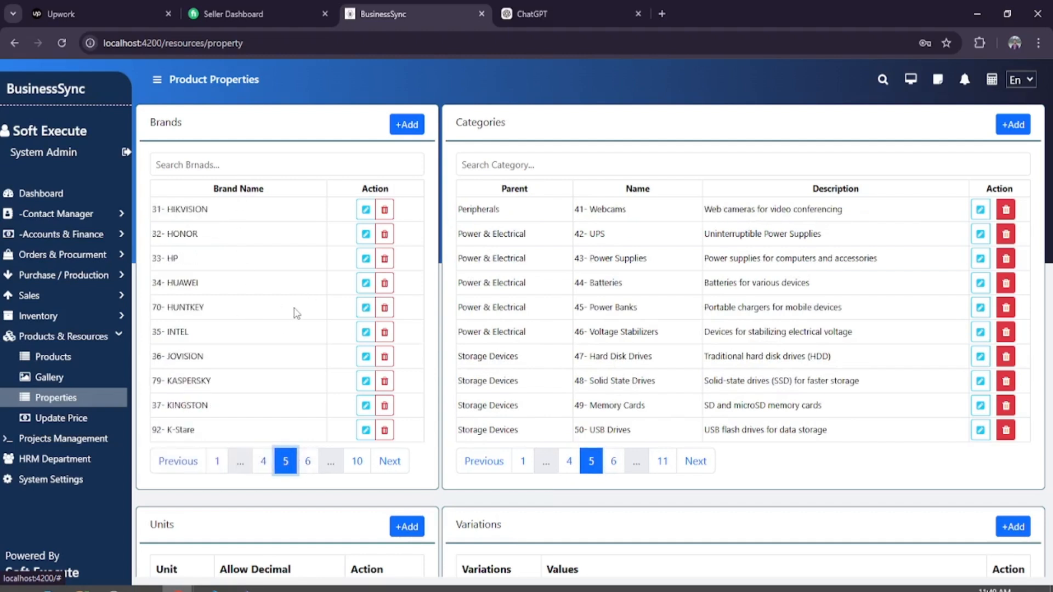
# Inspect the forms for creating a brand, creating a category and updating the Batteries category, closing each without saving.
pyautogui.click(407, 125)
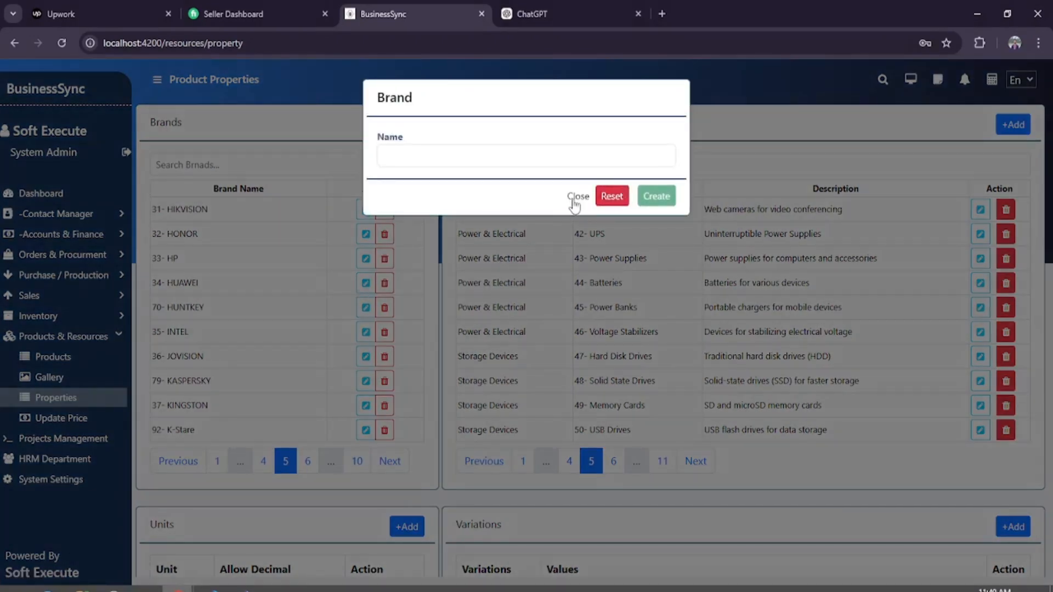
pyautogui.click(577, 196)
pyautogui.click(1013, 125)
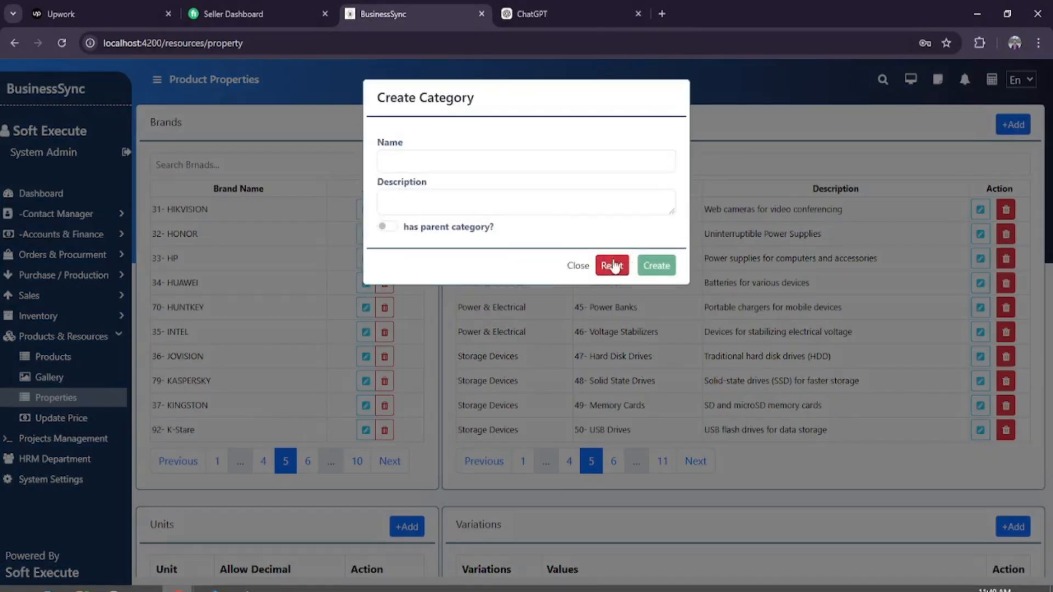
pyautogui.click(576, 265)
pyautogui.click(979, 283)
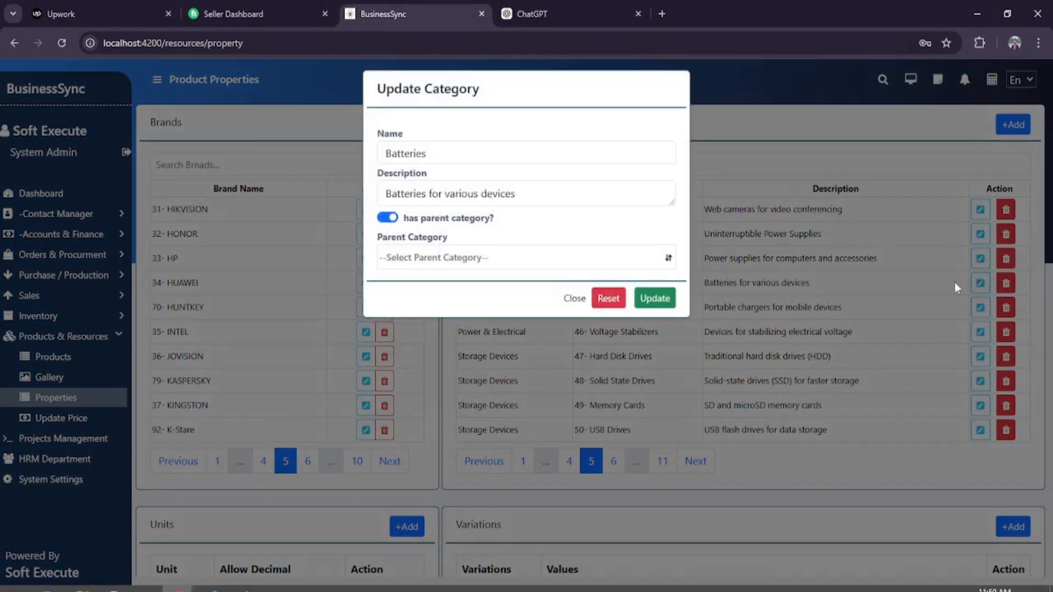
pyautogui.click(574, 297)
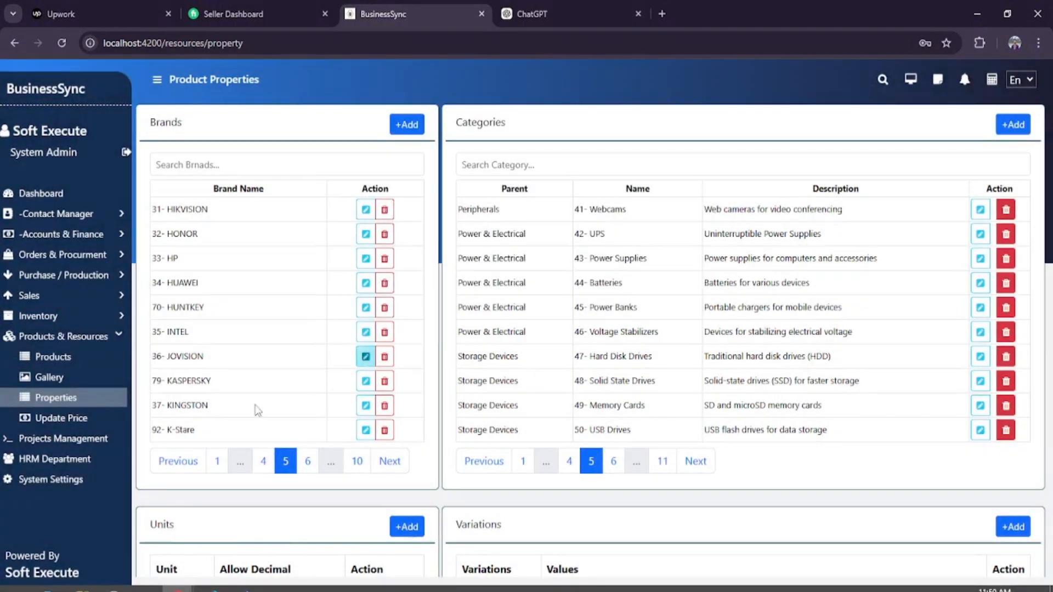
# Open the product price update page and list the products in code range 100179~100189.
pyautogui.click(59, 419)
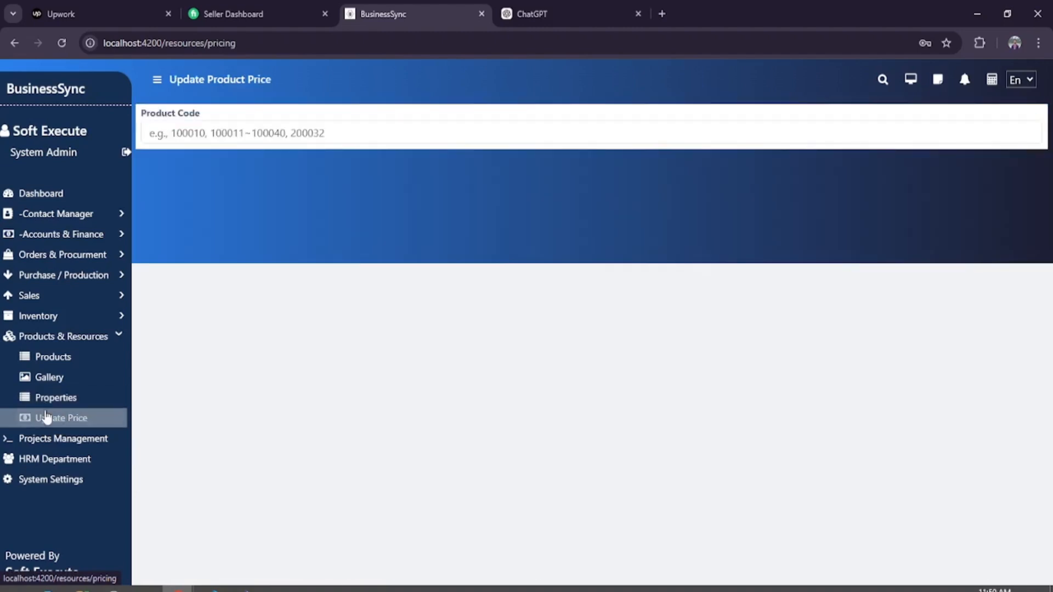
pyautogui.click(227, 135)
pyautogui.click(240, 163)
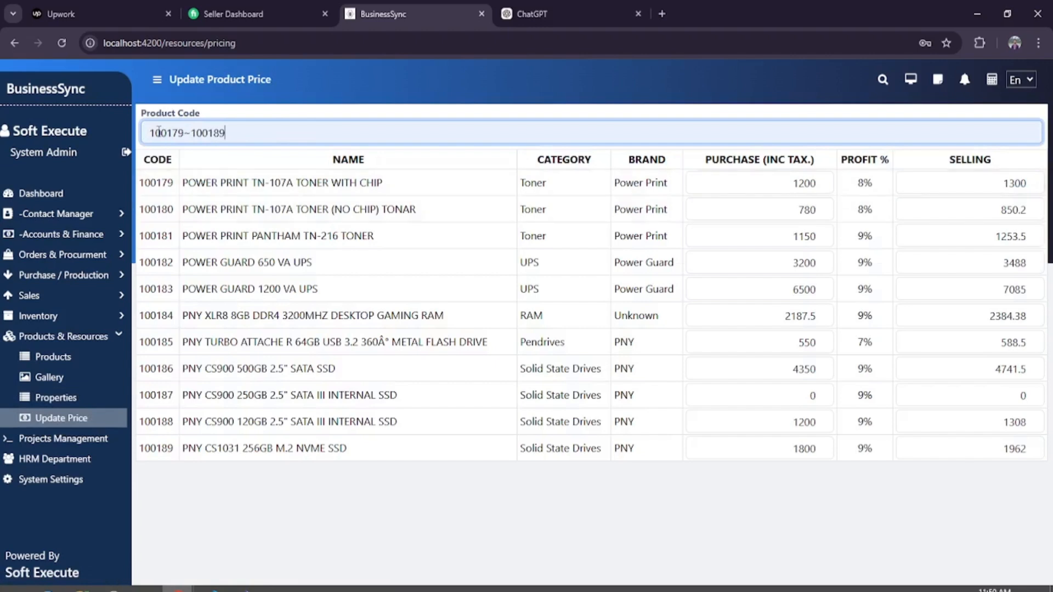
pyautogui.moveTo(151, 133); pyautogui.dragTo(225, 133)
pyautogui.click(51, 343)
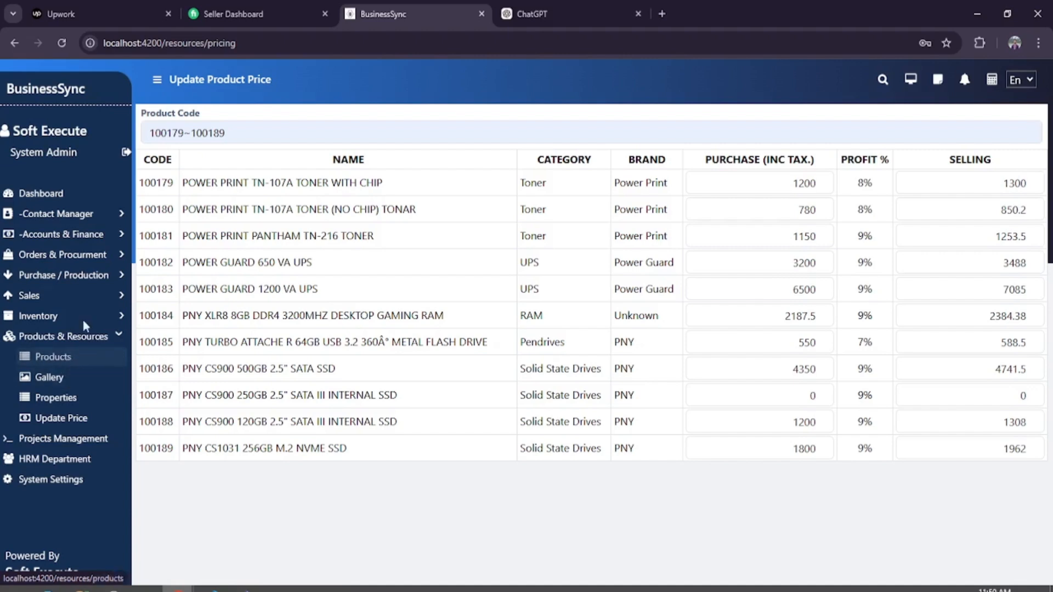
# Open the form for adding a purchase record, choose Unit-1 as the business location and look through the supplier options.
pyautogui.click(87, 276)
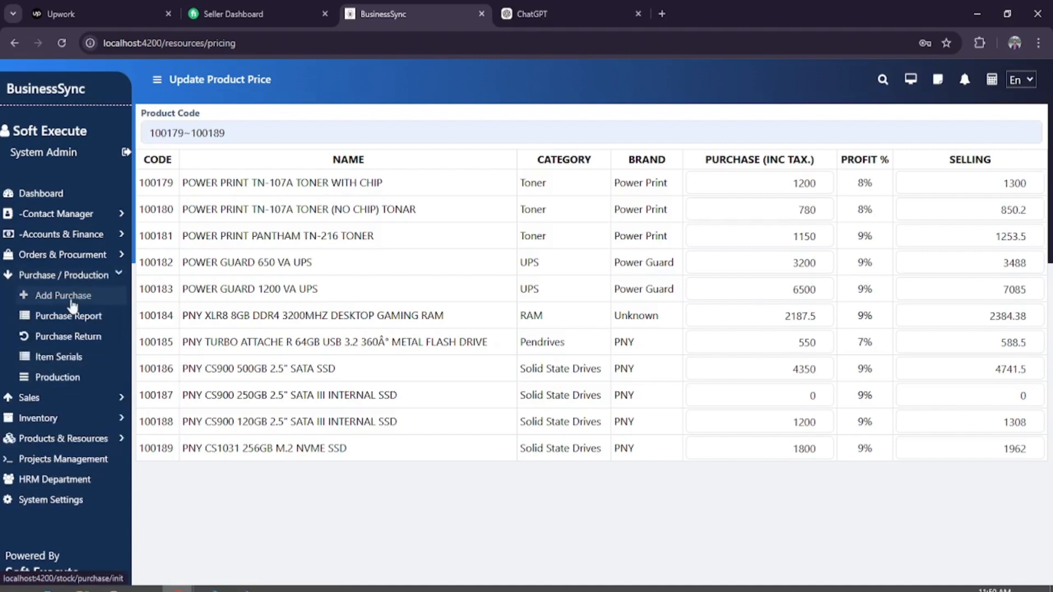
pyautogui.click(66, 296)
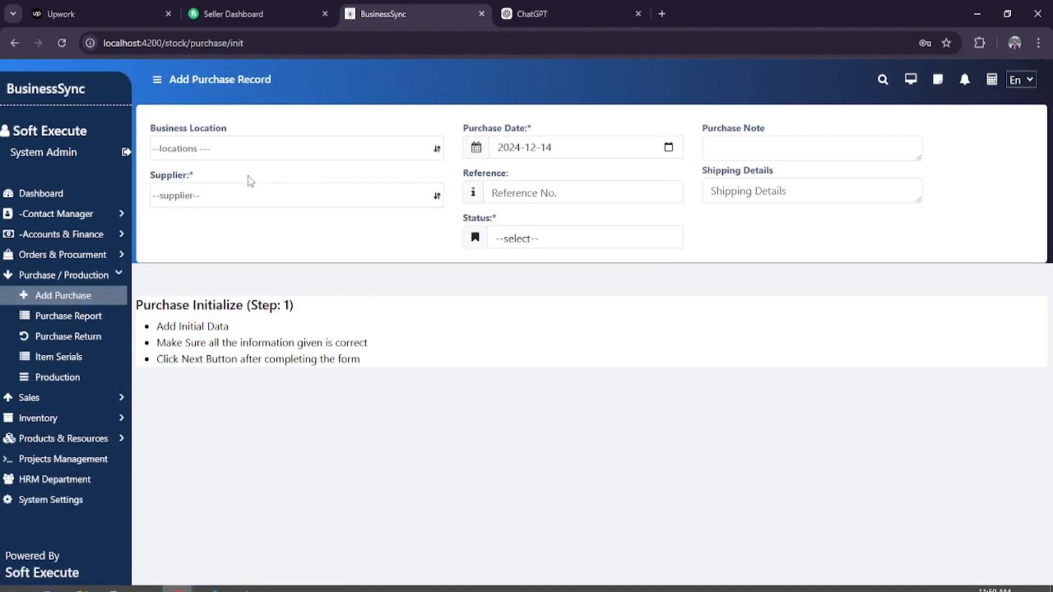
pyautogui.click(199, 147)
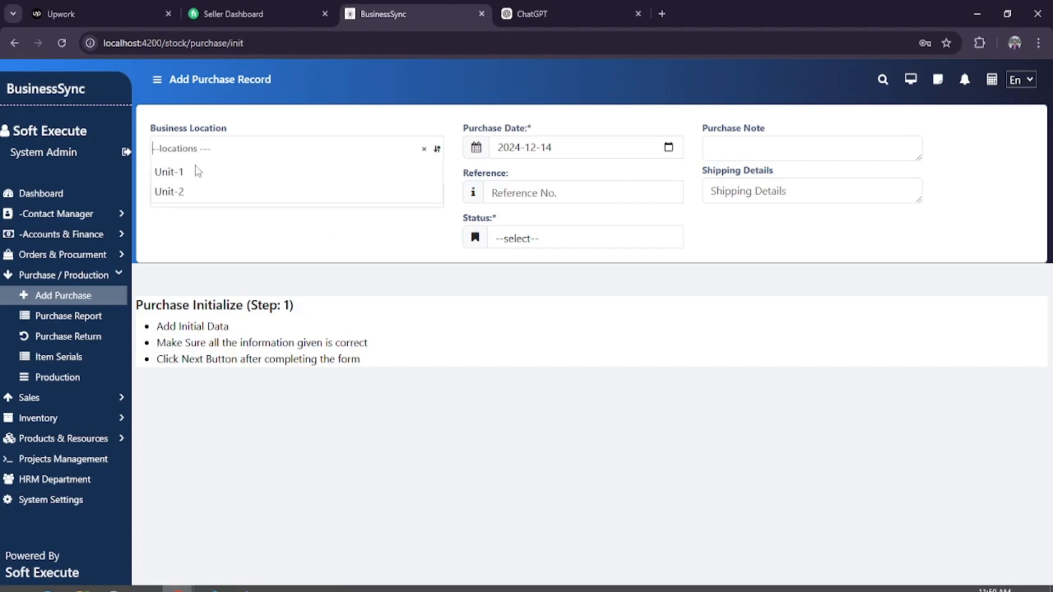
pyautogui.click(219, 171)
pyautogui.click(235, 193)
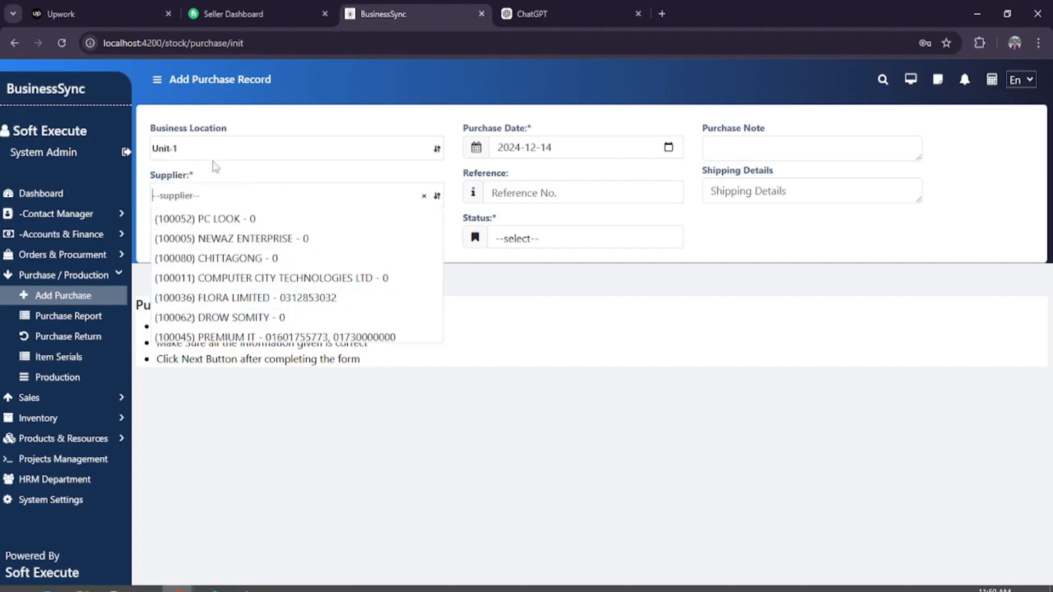
pyautogui.click(196, 199)
# Review the status options of the new purchase record without choosing one.
pyautogui.click(578, 245)
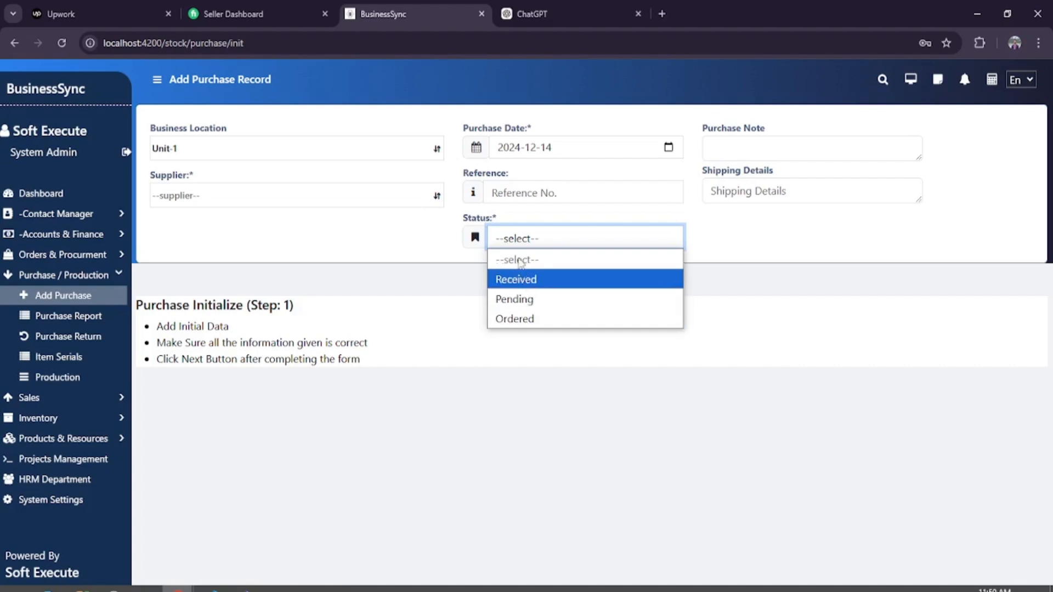
pyautogui.click(518, 239)
pyautogui.click(518, 239)
pyautogui.click(417, 262)
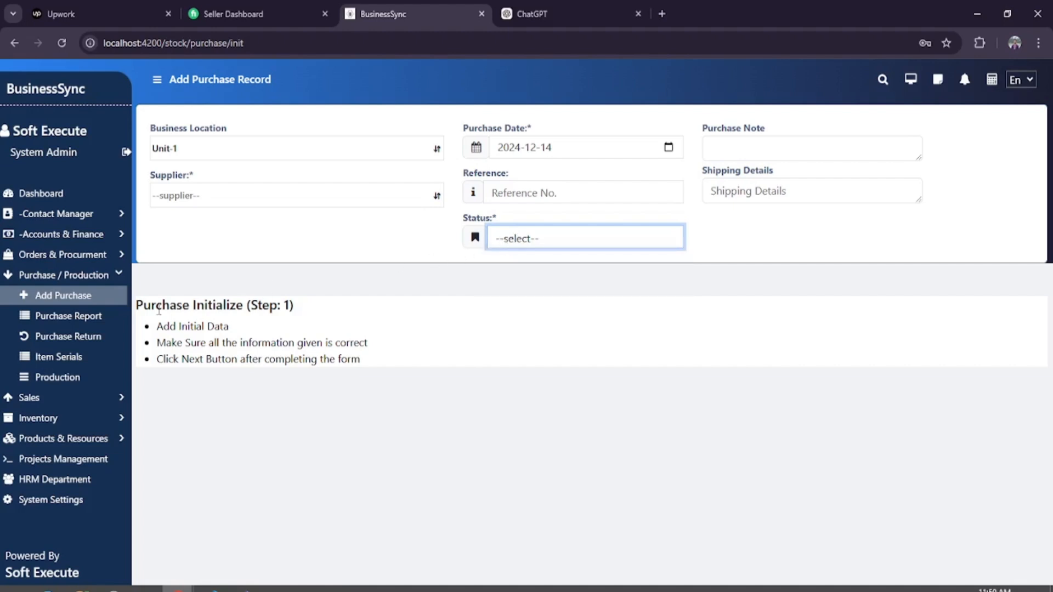
# Open the ordered GOLDEN TREDE INT: BD purchase from the purchase report for editing and show its product entry form.
pyautogui.click(66, 317)
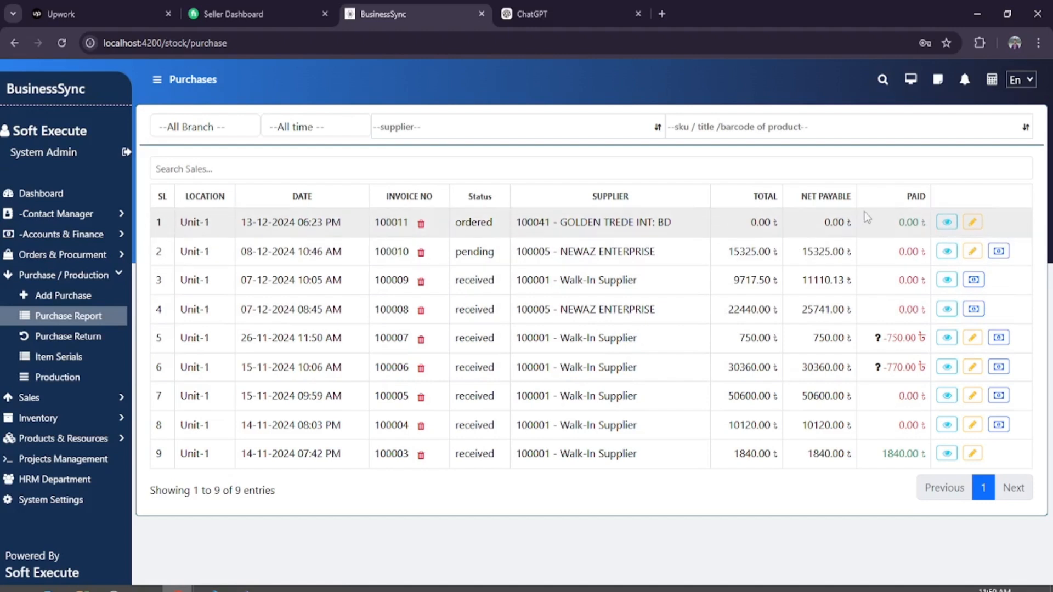
pyautogui.click(972, 223)
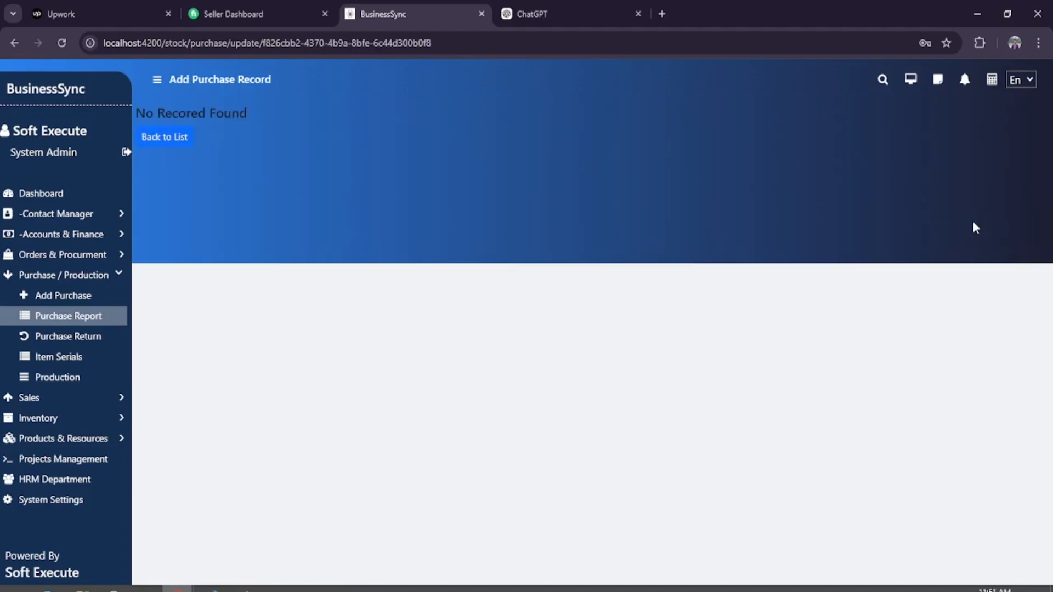
pyautogui.click(590, 331)
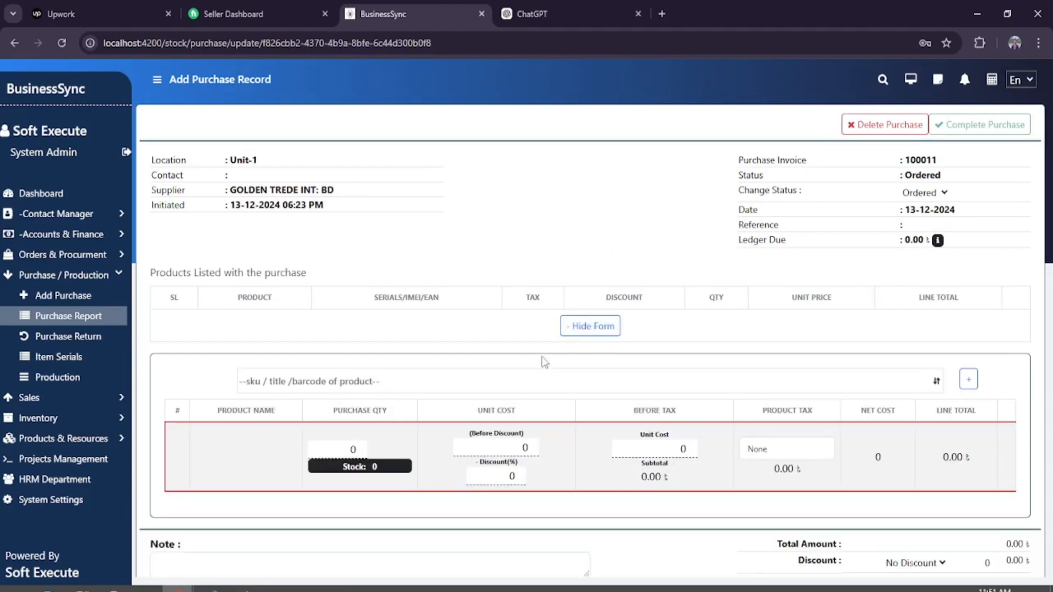
# Search for "ton" in the purchase's product entry form, choose POWER PRINT TN-76A TONER BLACK and set its purchase quantity to 1.
pyautogui.click(410, 387)
pyautogui.write('t')
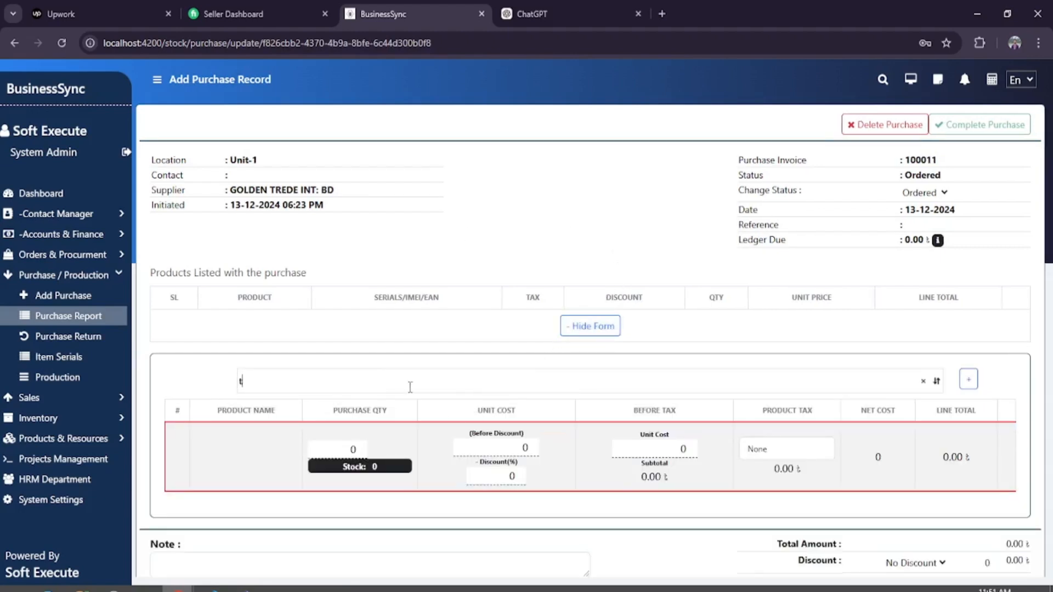
pyautogui.write('on')
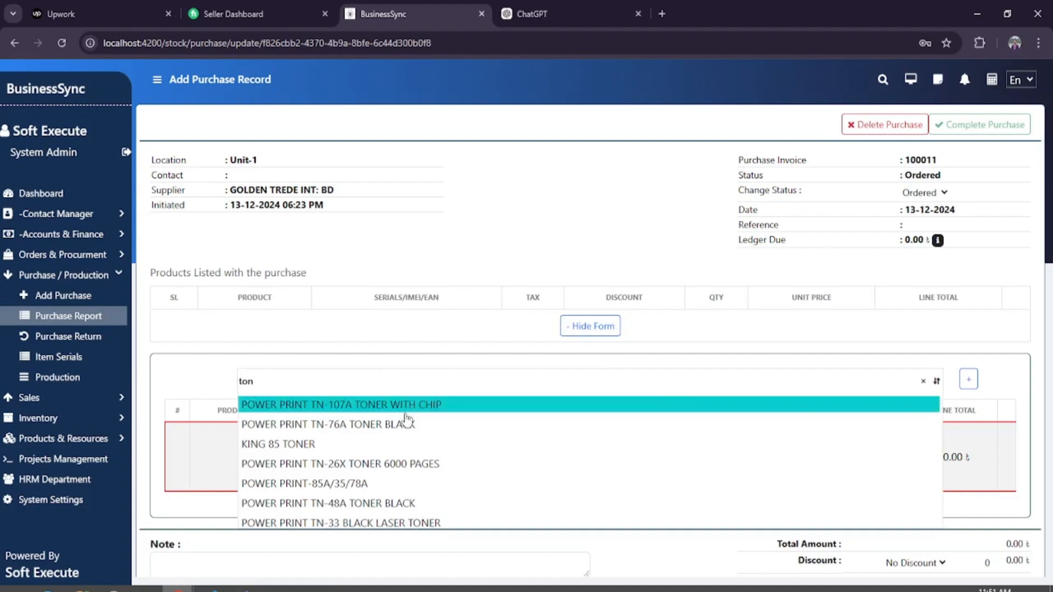
pyautogui.click(404, 404)
pyautogui.doubleClick(483, 449)
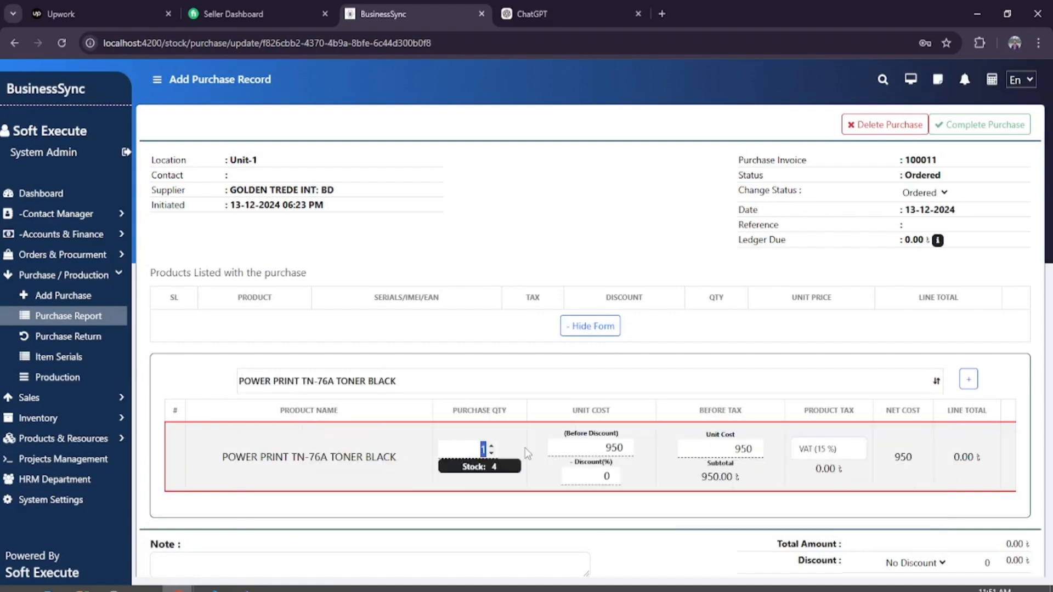
pyautogui.write('1')
pyautogui.scroll(-2, 931, 483)
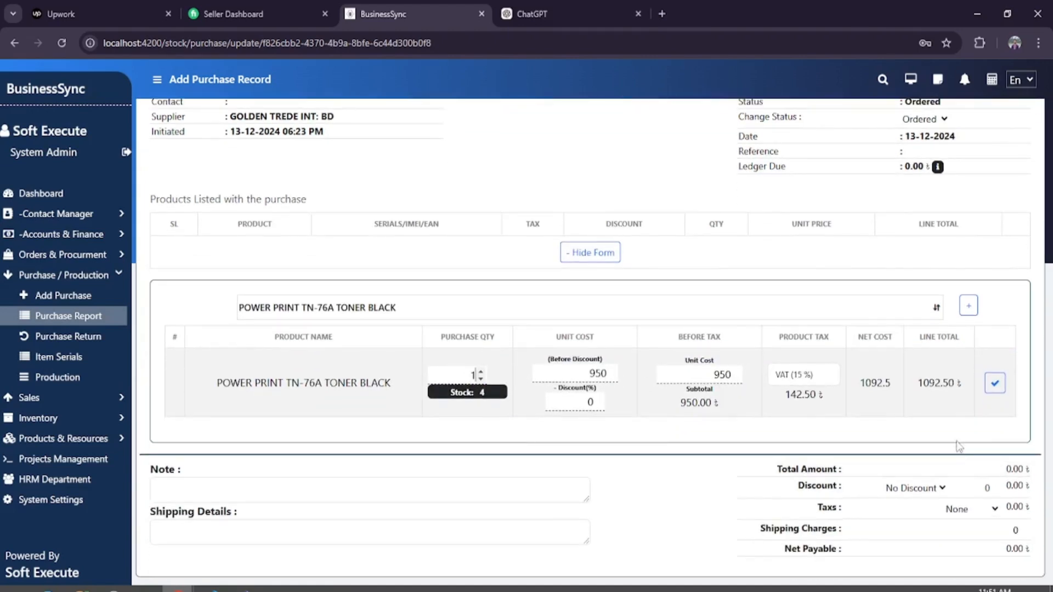
pyautogui.scroll(2, 477, 378)
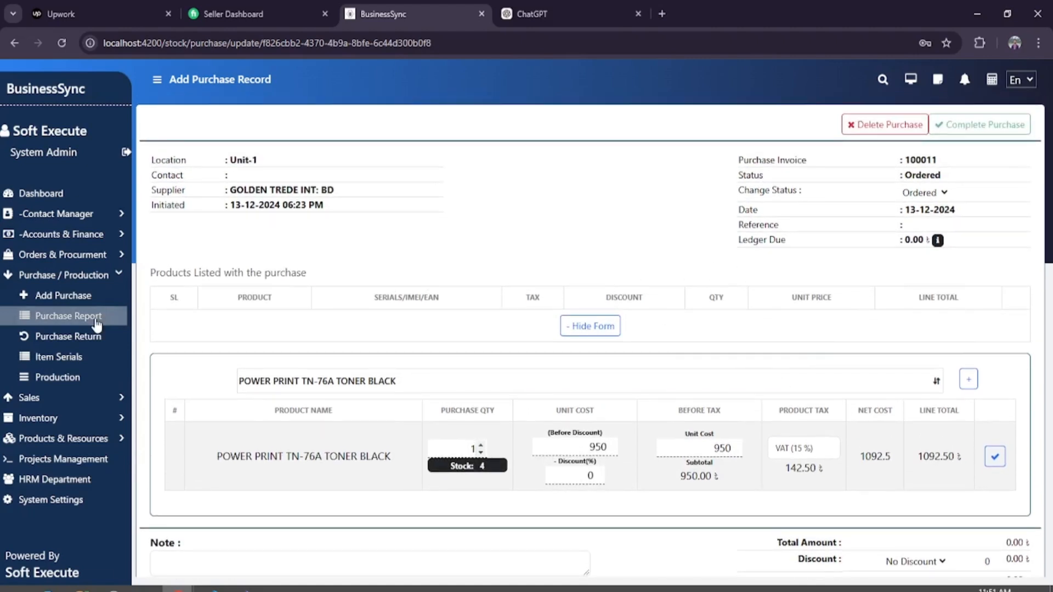
# View the purchase return page, and copy the invoice number of the received NEWAZ ENTERPRISE purchase from the purchase report.
pyautogui.click(70, 339)
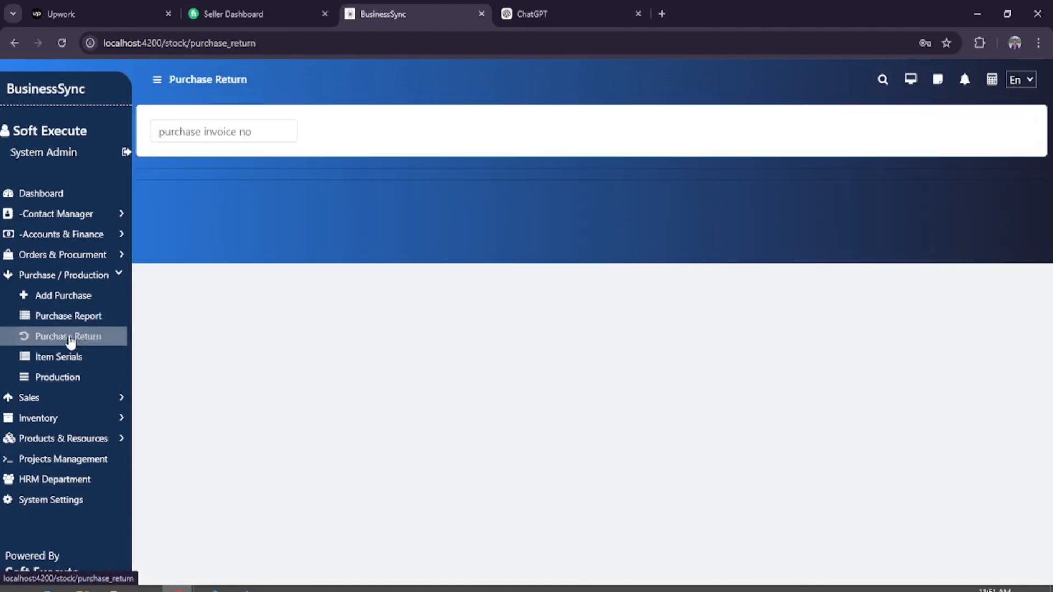
pyautogui.click(215, 134)
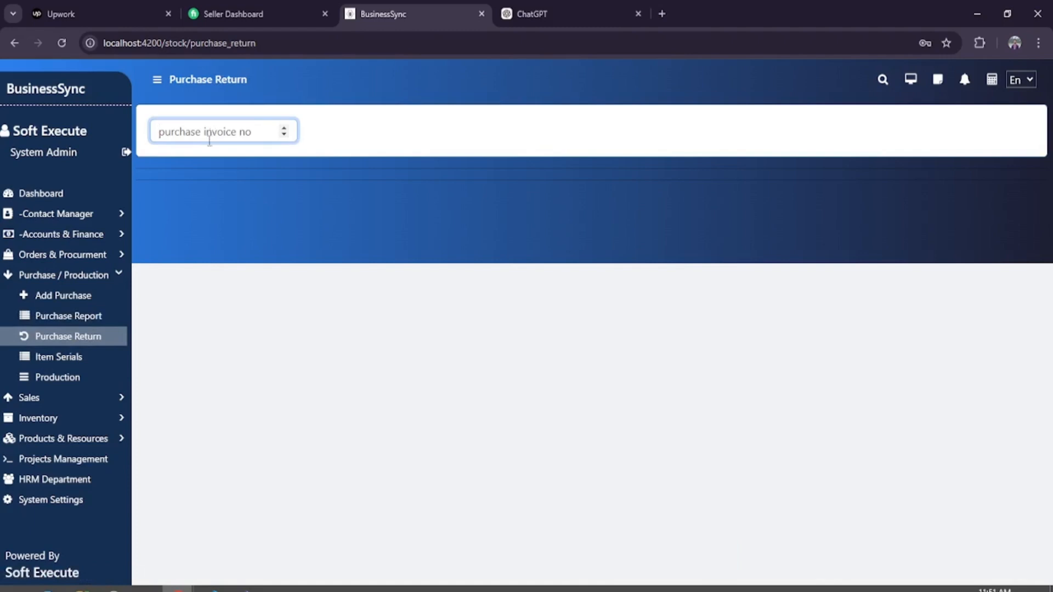
pyautogui.click(78, 345)
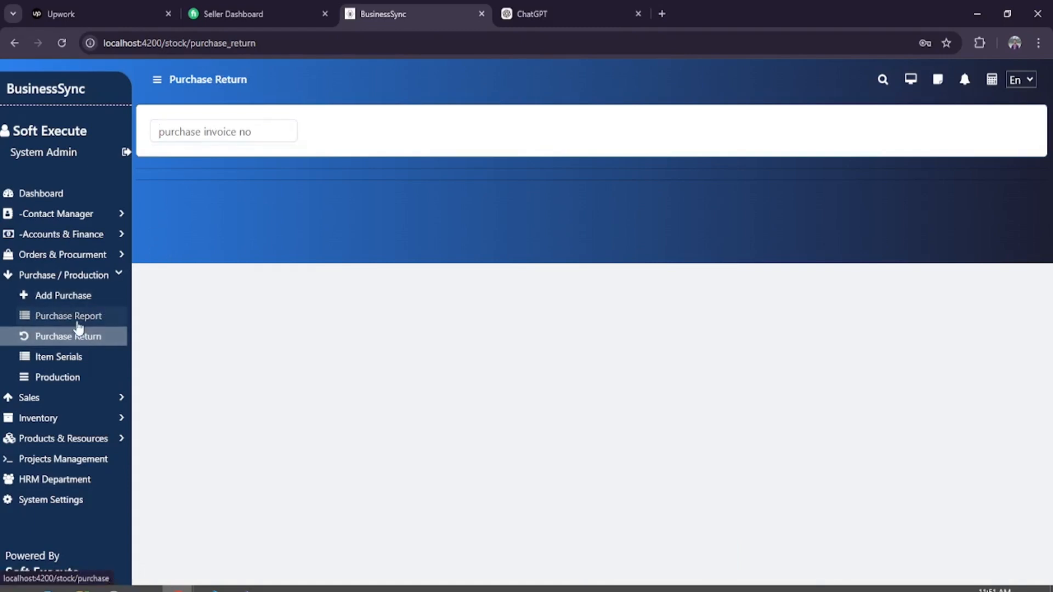
pyautogui.click(79, 318)
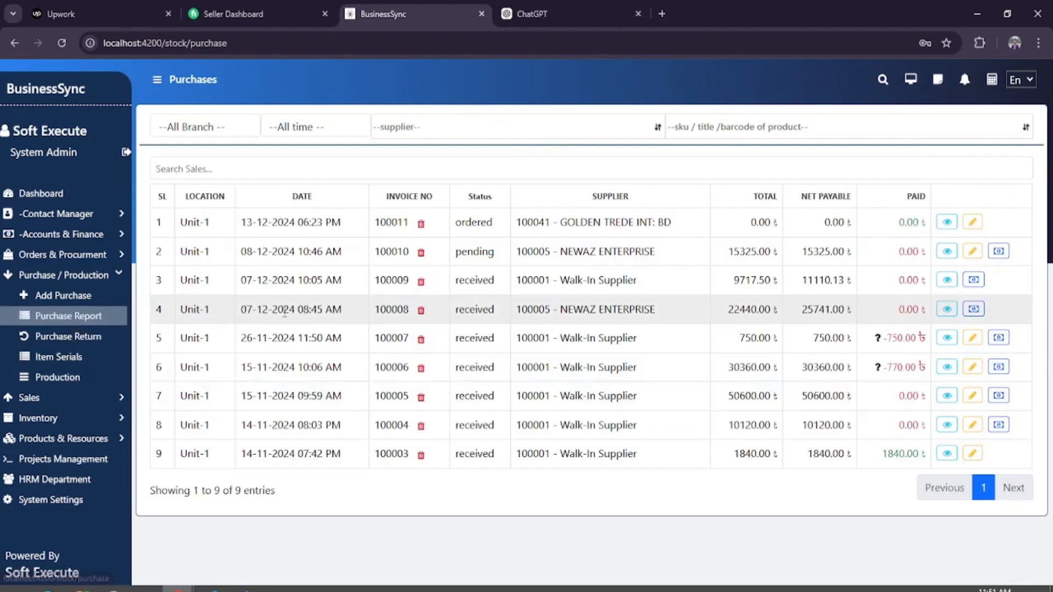
pyautogui.doubleClick(385, 307)
pyautogui.hotkey('ctrl', 'c')
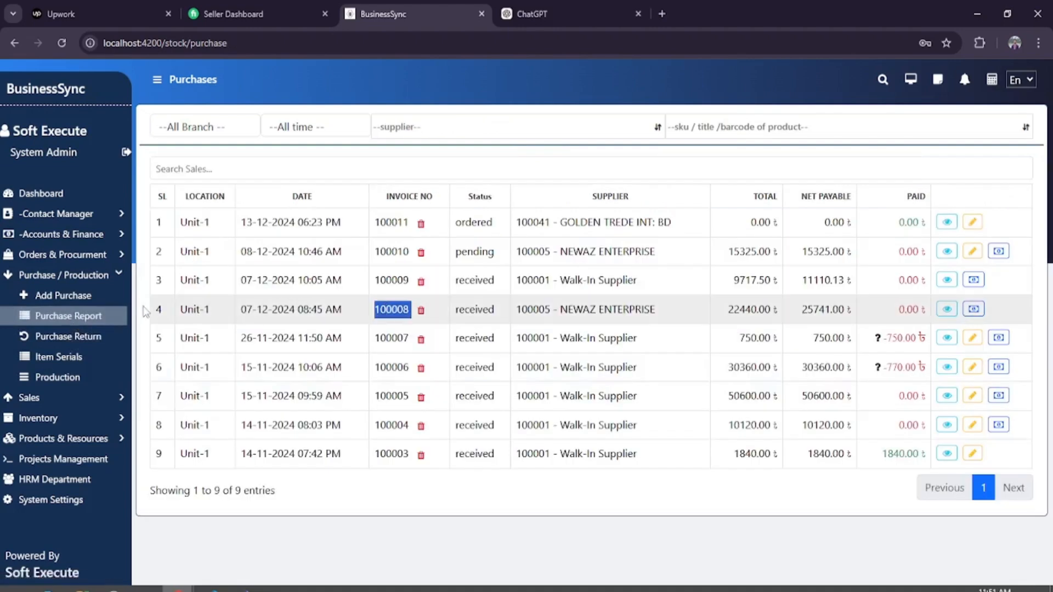
# Load the purchase on the purchase return page by its copied invoice number, and dismiss the battery alert.
pyautogui.click(67, 336)
pyautogui.click(191, 132)
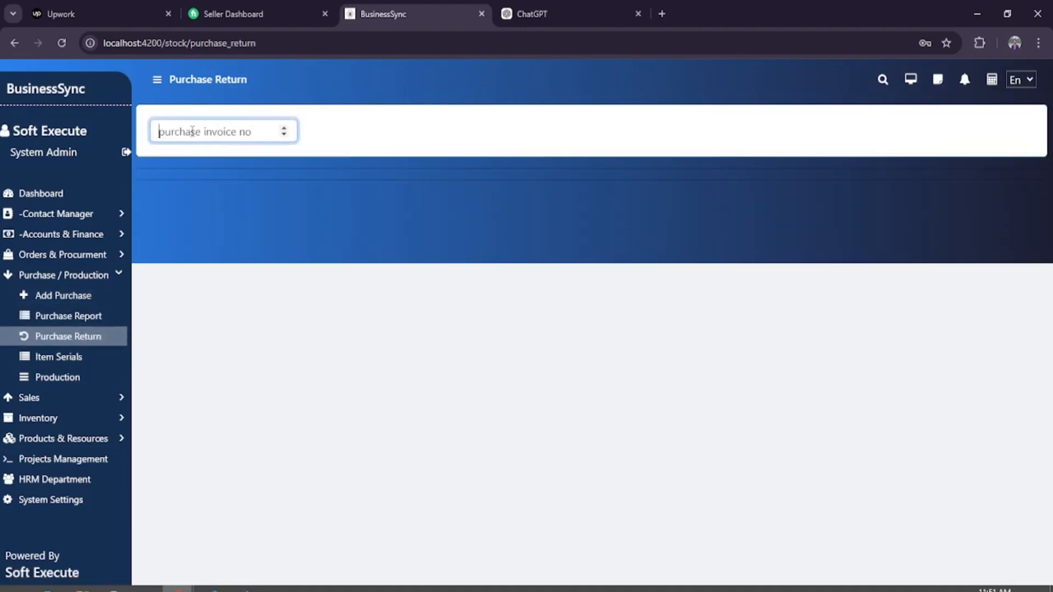
pyautogui.hotkey('ctrl', 'v')
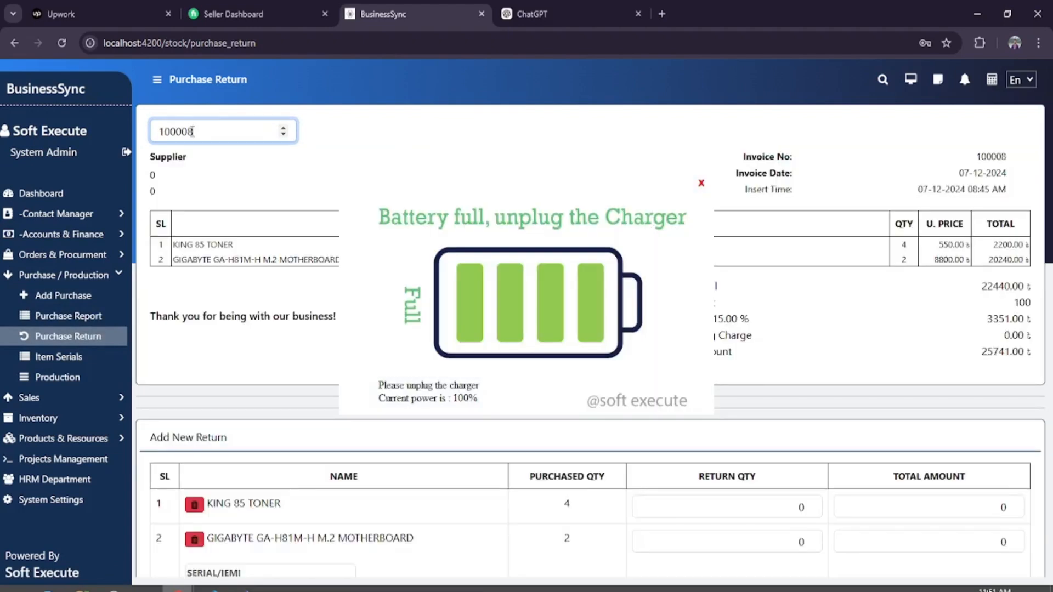
pyautogui.click(702, 183)
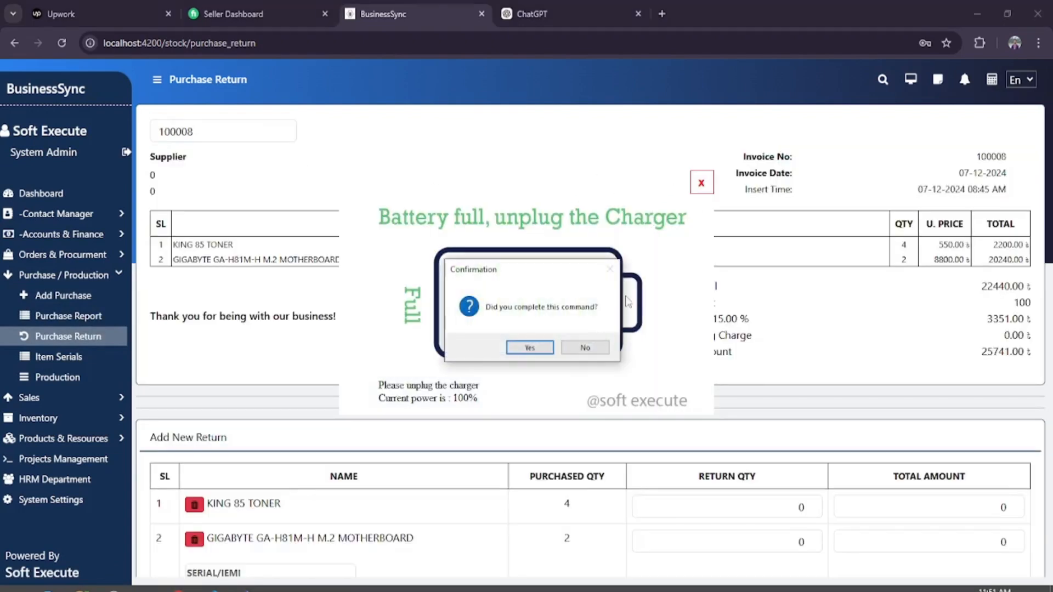
pyautogui.click(529, 347)
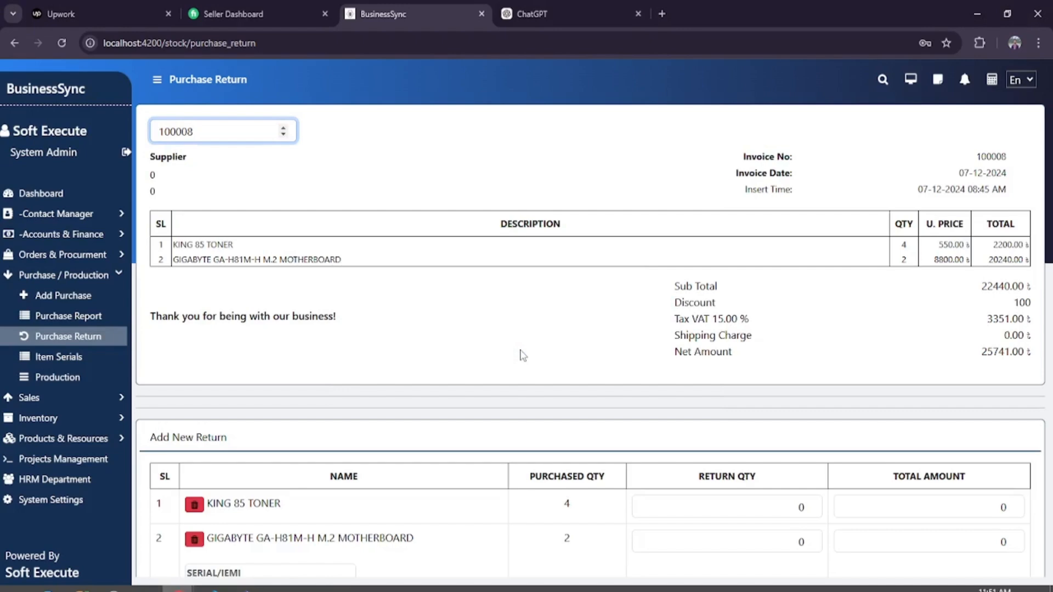
# Review the loaded invoice and its new return form, and set the return's payment account to Petty Cash Unit 1.
pyautogui.scroll(-2, 504, 395)
pyautogui.scroll(1, 341, 216)
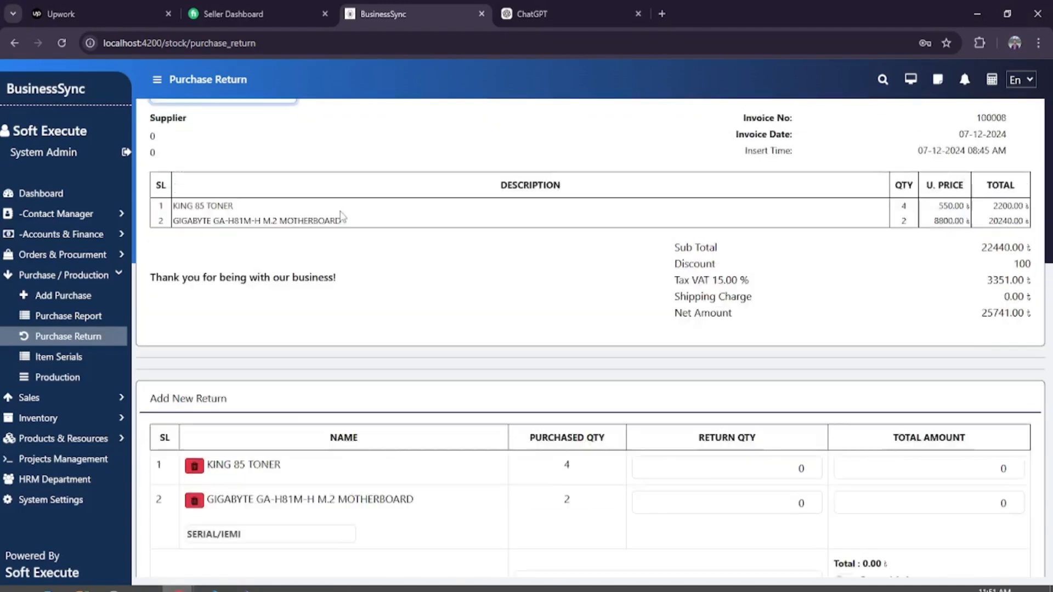
pyautogui.scroll(1, 341, 215)
pyautogui.scroll(-2, 981, 276)
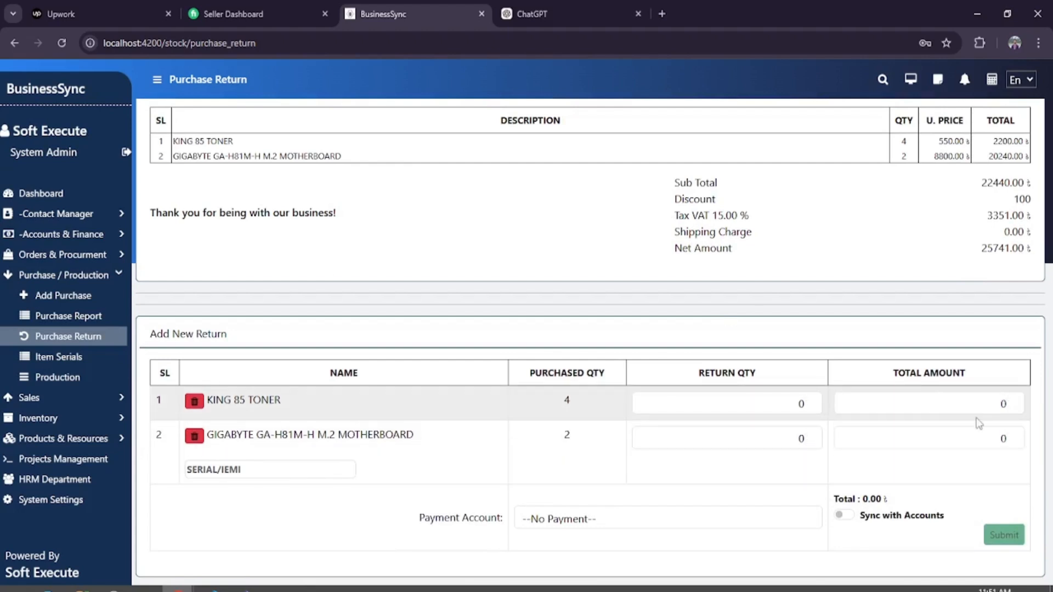
pyautogui.click(613, 518)
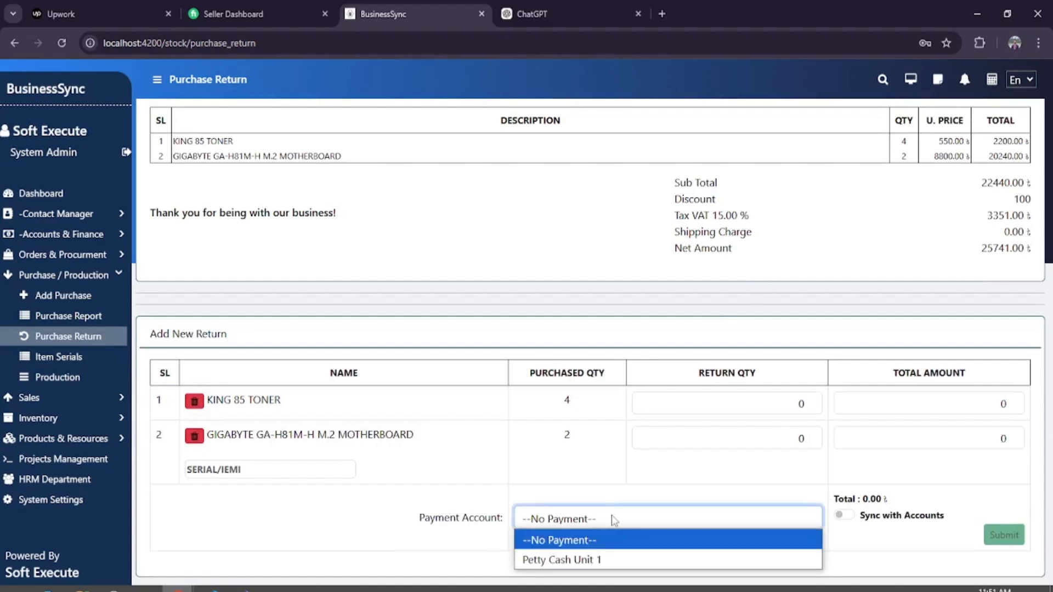
pyautogui.click(607, 558)
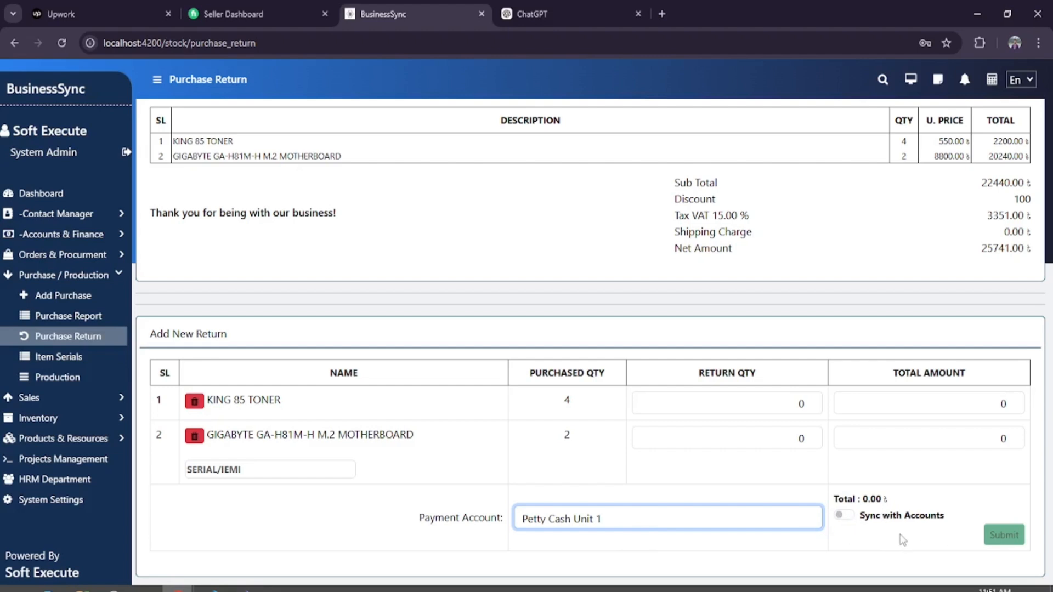
# Open the item serials entry, load the same purchase by its number and select GIGABYTE GA-H81M-H M.2 MOTHERBOARD as the item.
pyautogui.click(77, 357)
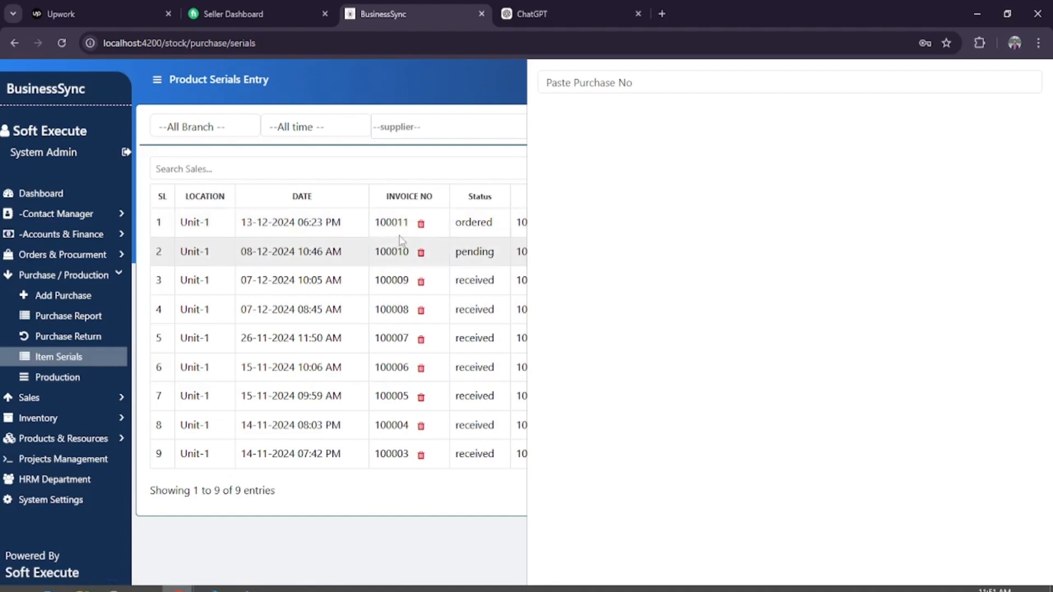
pyautogui.click(586, 82)
pyautogui.write('100008')
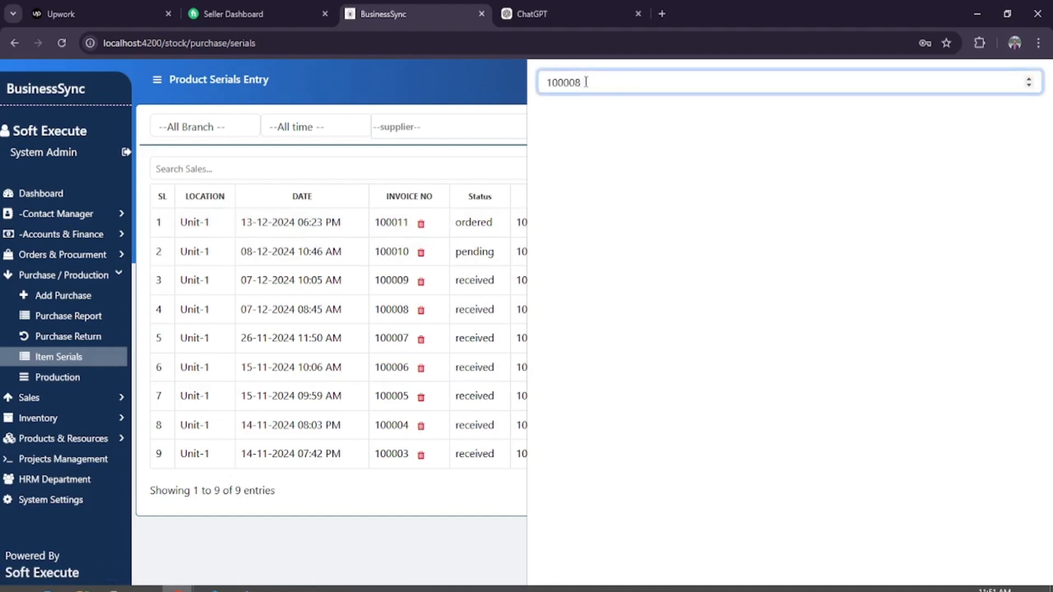
pyautogui.click(618, 191)
pyautogui.click(627, 197)
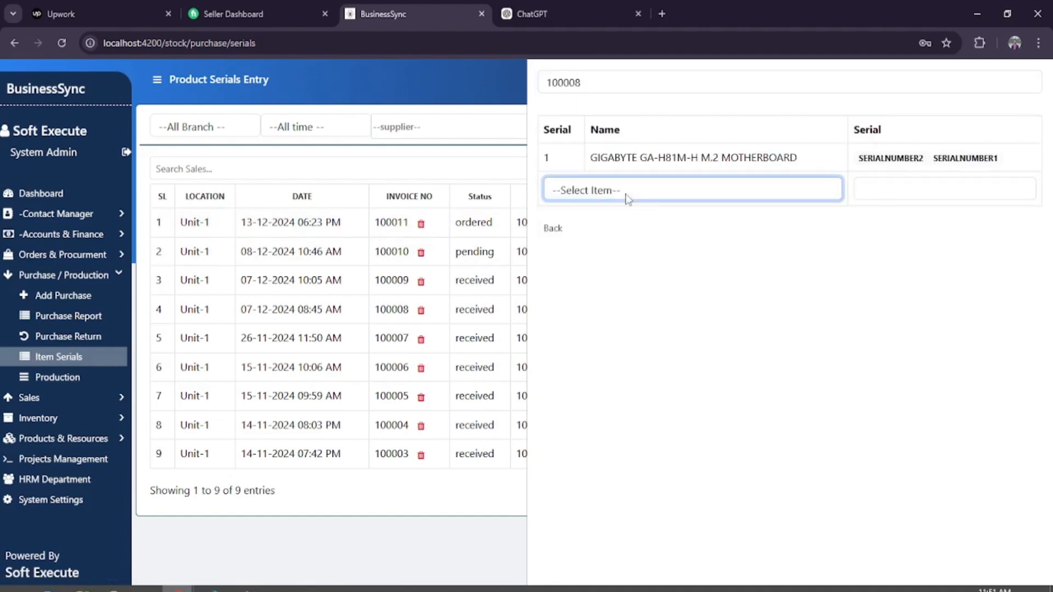
pyautogui.click(712, 193)
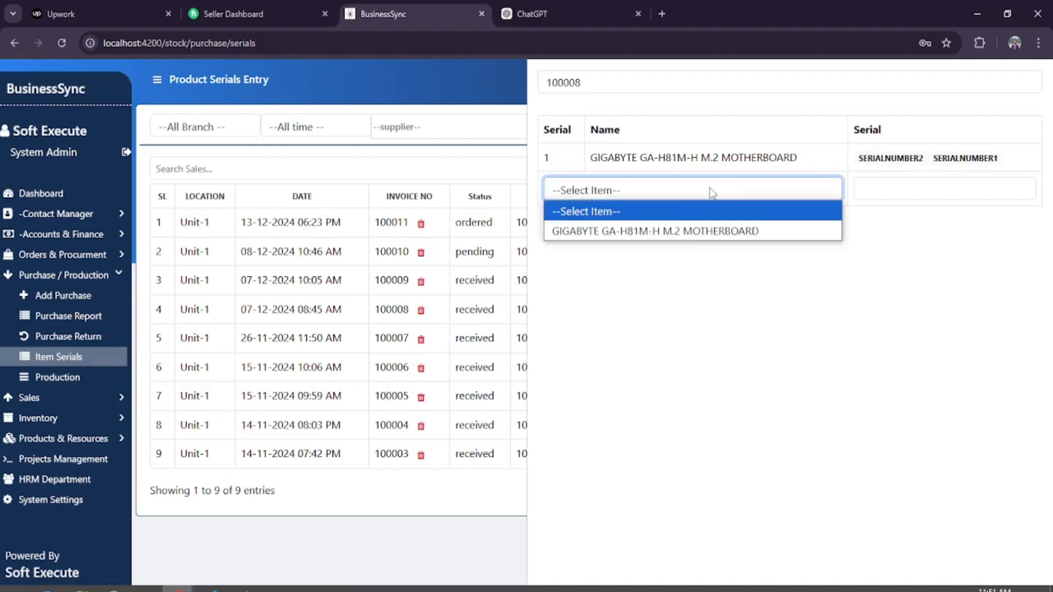
pyautogui.click(663, 231)
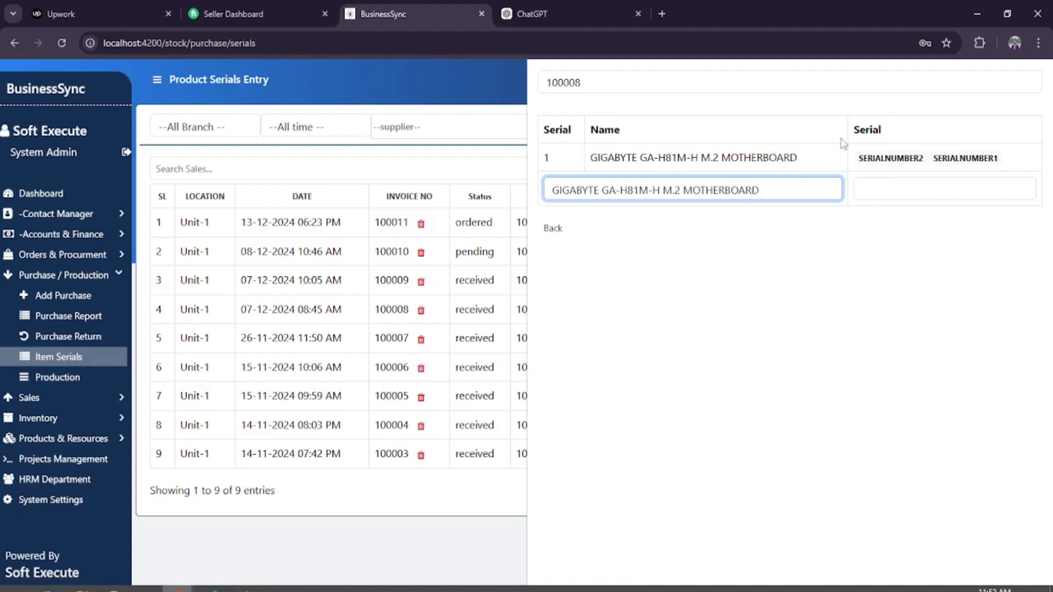
# Leave the item serials entry, open the productions list and filter it to the Unit-1 branch.
pyautogui.click(554, 227)
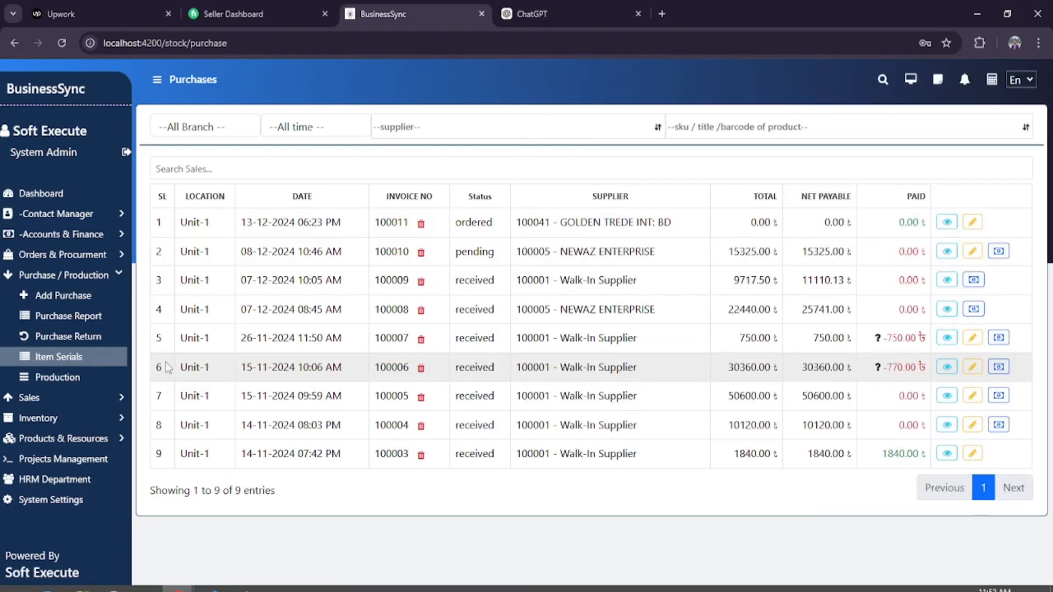
pyautogui.click(68, 378)
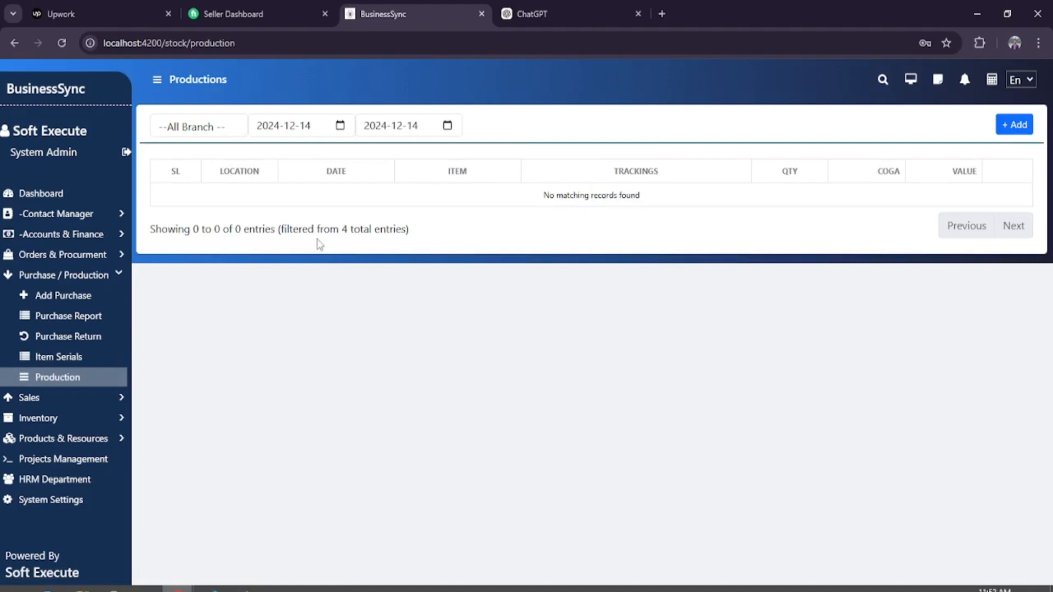
pyautogui.click(217, 131)
pyautogui.click(202, 168)
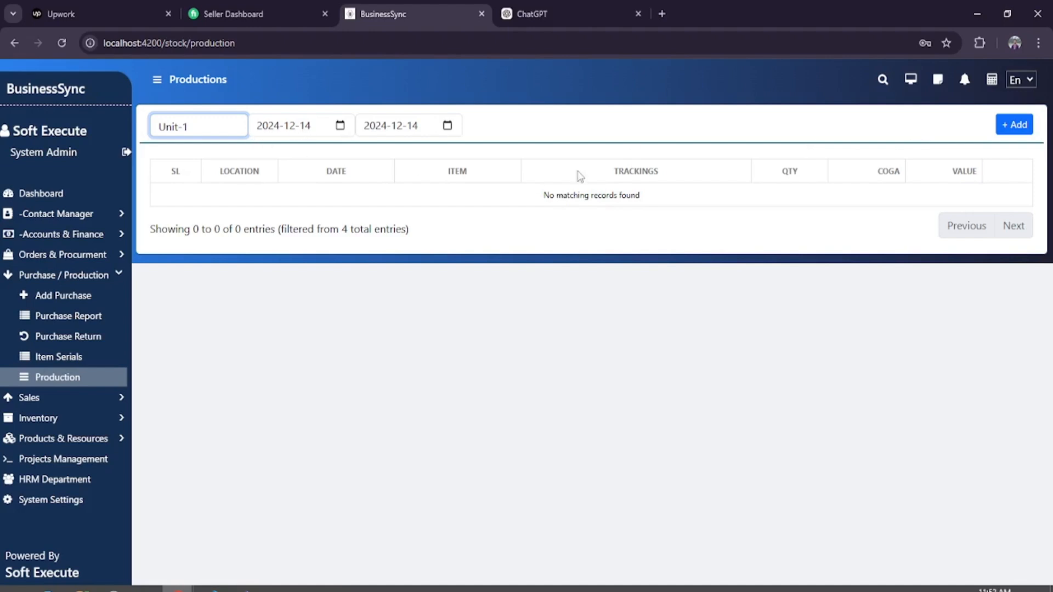
# Start a new production entry at location Unit-1 for the product POWER PRINT TN-87A TONER, and review its quantity and COGP fields.
pyautogui.click(1014, 124)
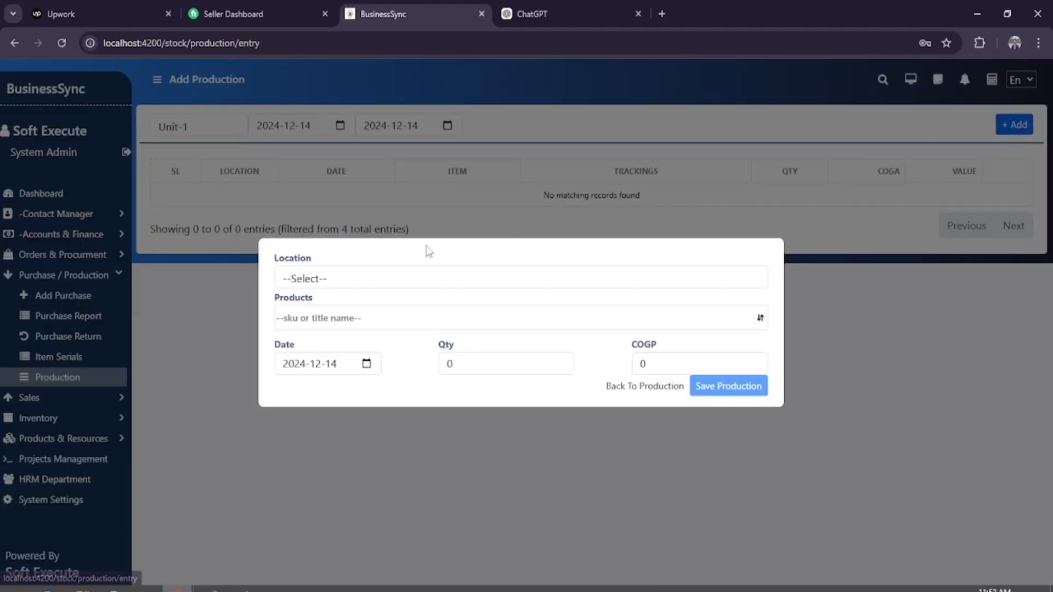
pyautogui.click(340, 286)
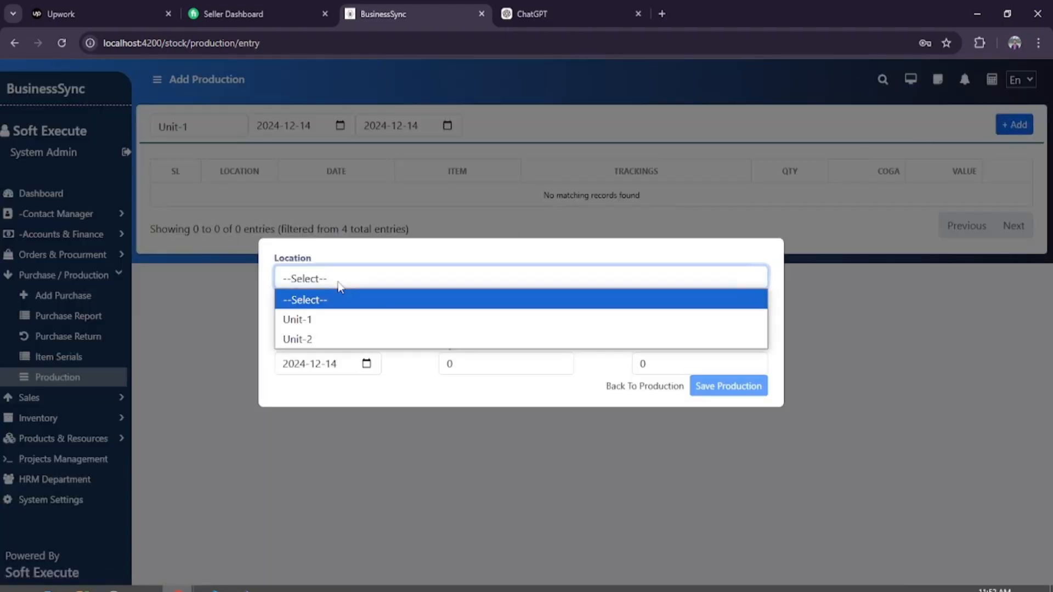
pyautogui.click(315, 322)
pyautogui.click(402, 322)
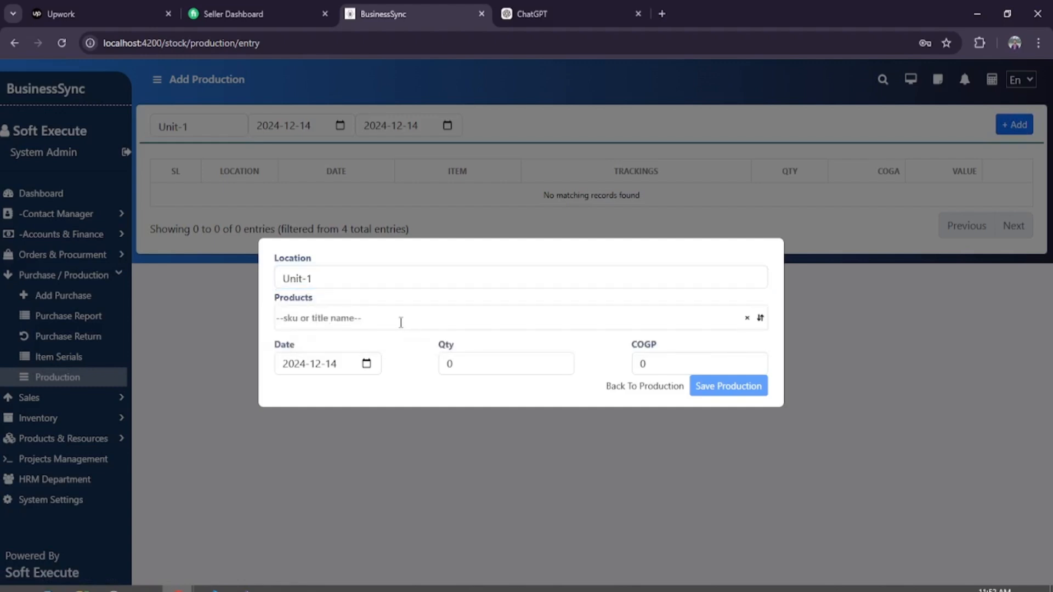
pyautogui.write('toner')
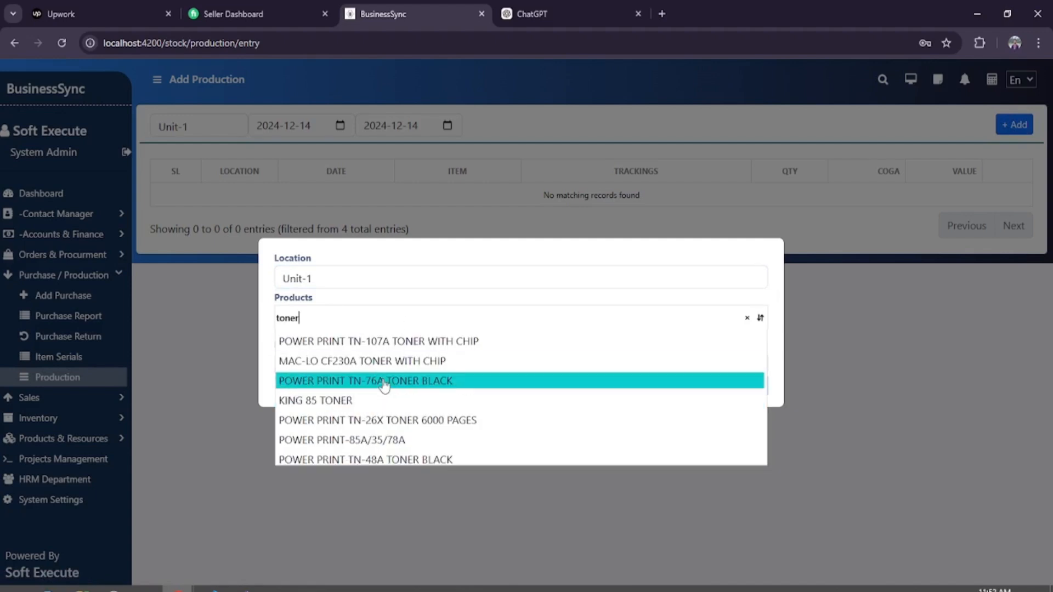
pyautogui.scroll(-5, 398, 415)
pyautogui.click(397, 415)
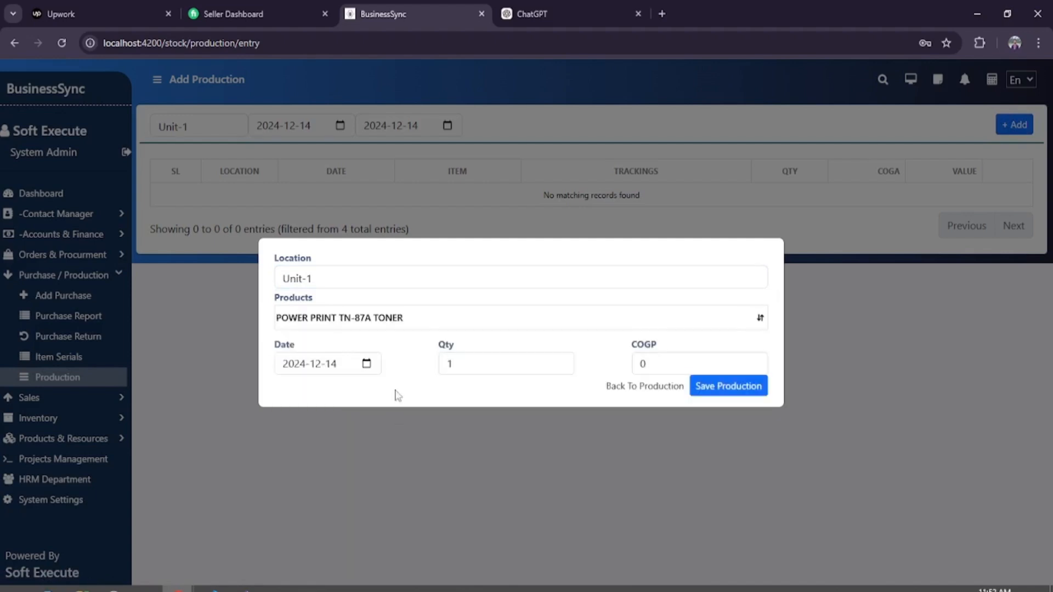
pyautogui.click(450, 364)
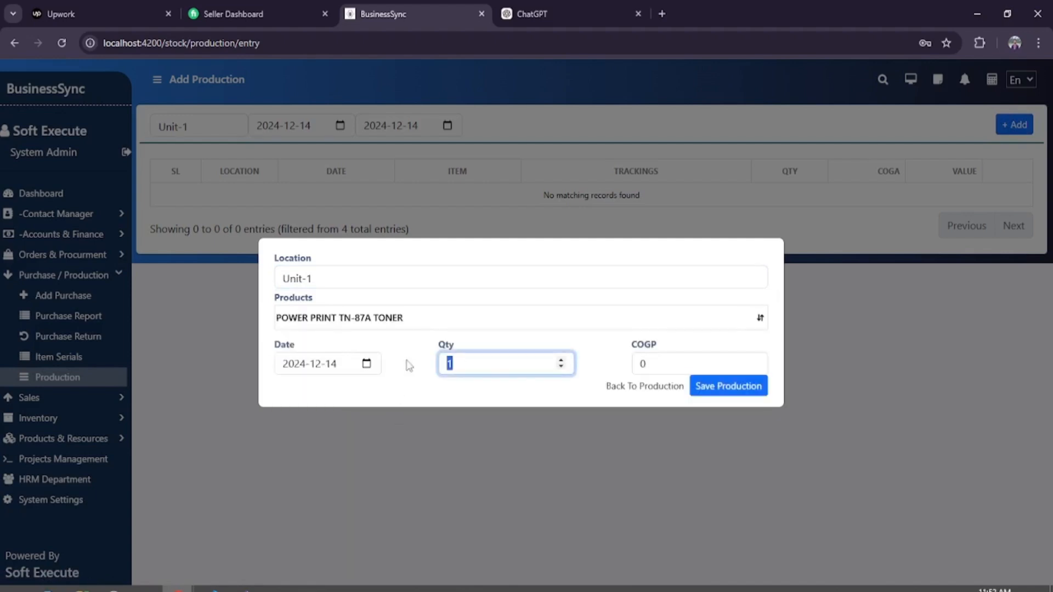
pyautogui.doubleClick(681, 363)
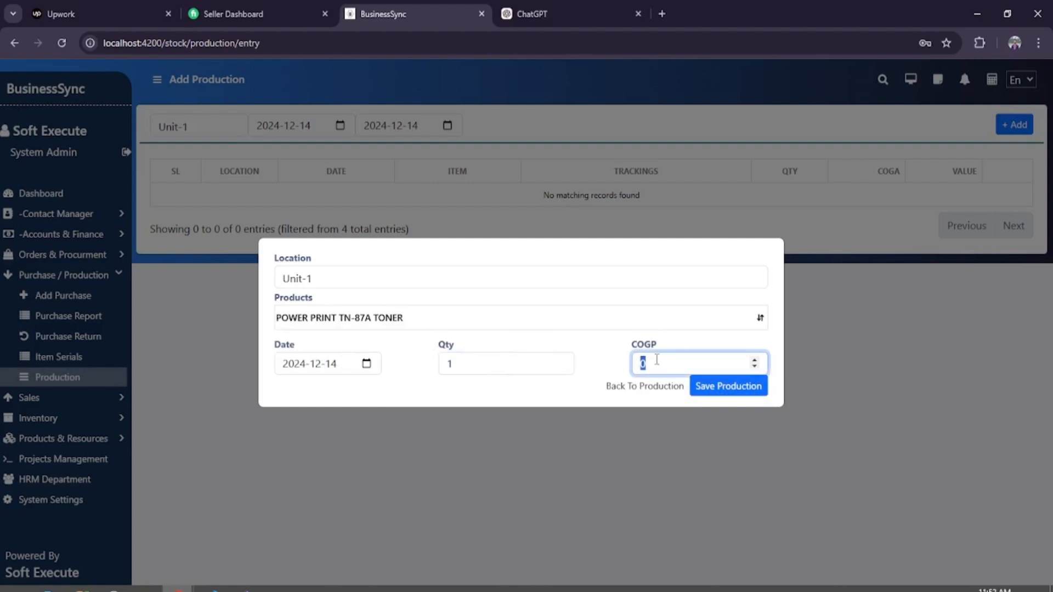
# Replace the production entry's product with GIGABYTE GA-H81M-H M.2 MOTHERBOARD.
pyautogui.moveTo(433, 313); pyautogui.dragTo(273, 307)
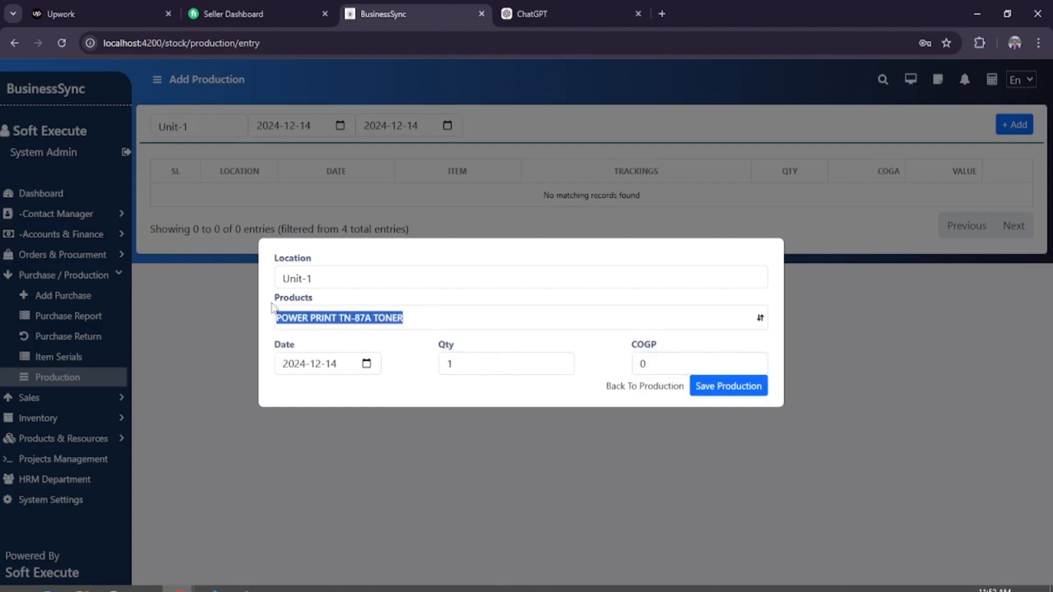
pyautogui.write('git')
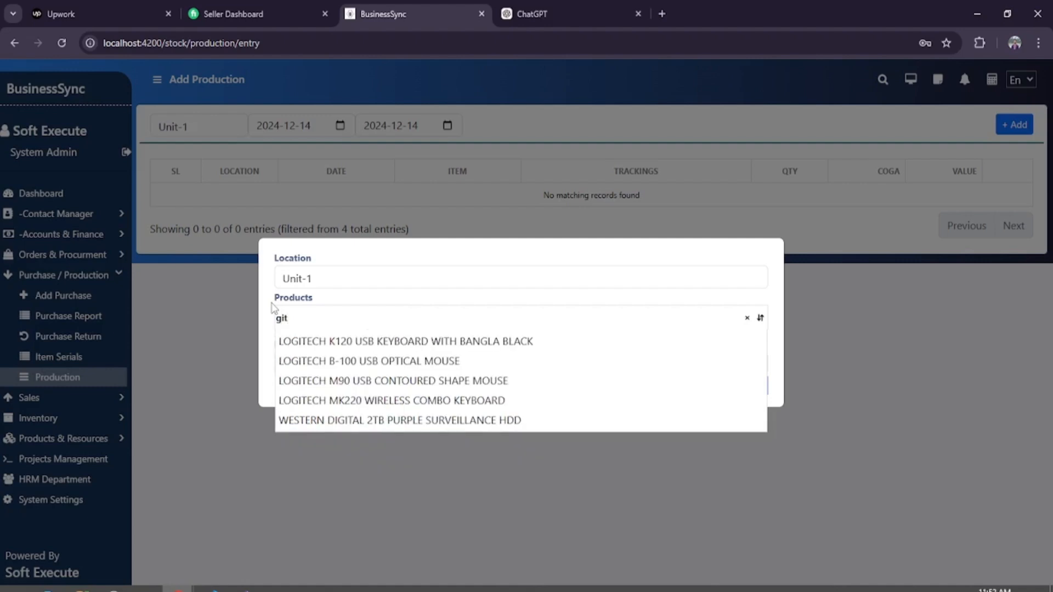
pyautogui.press('BackSpace')
pyautogui.write('ga')
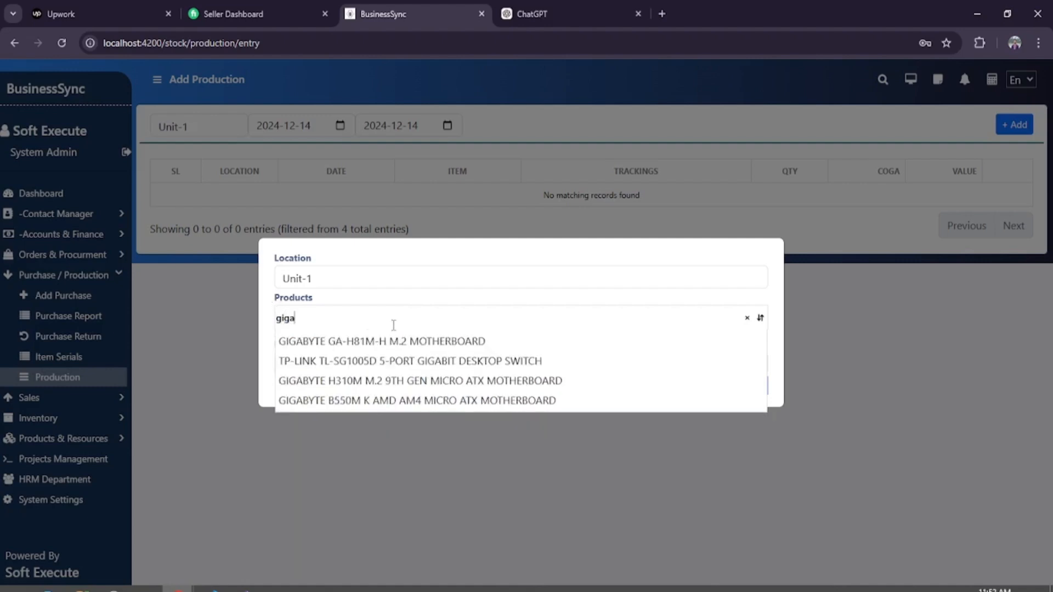
pyautogui.click(404, 342)
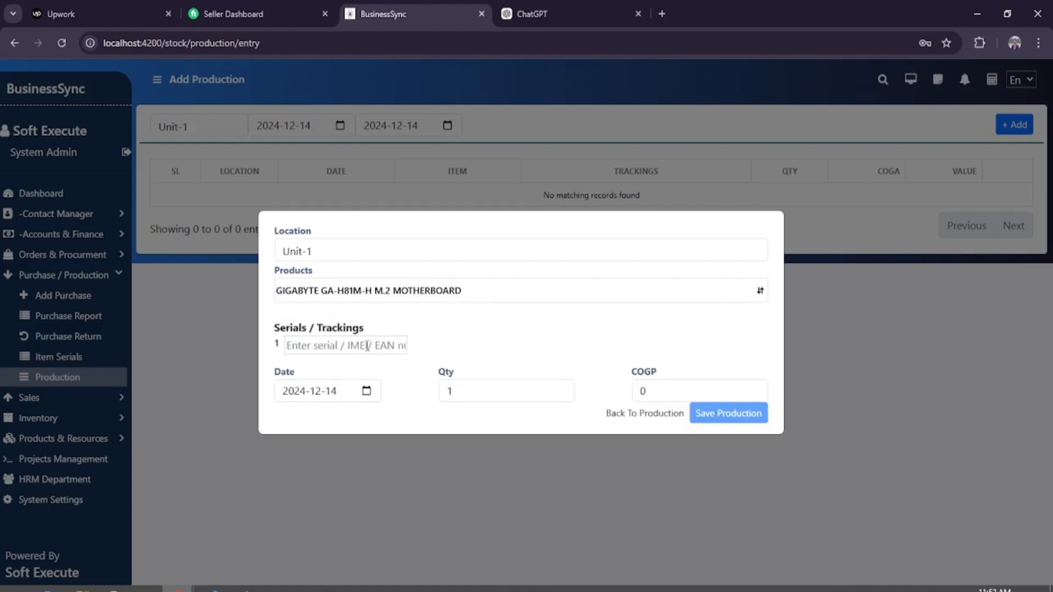
# Set the production quantity to 2, check the serial fields, and return to the productions list without saving.
pyautogui.click(349, 345)
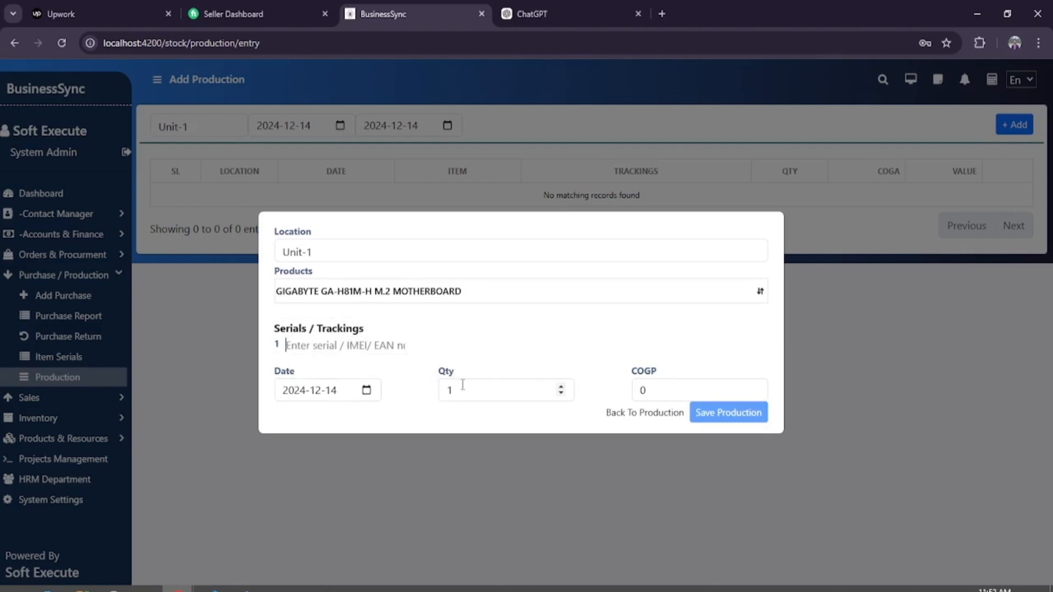
pyautogui.moveTo(463, 386); pyautogui.dragTo(378, 368)
pyautogui.write('2')
pyautogui.click(398, 355)
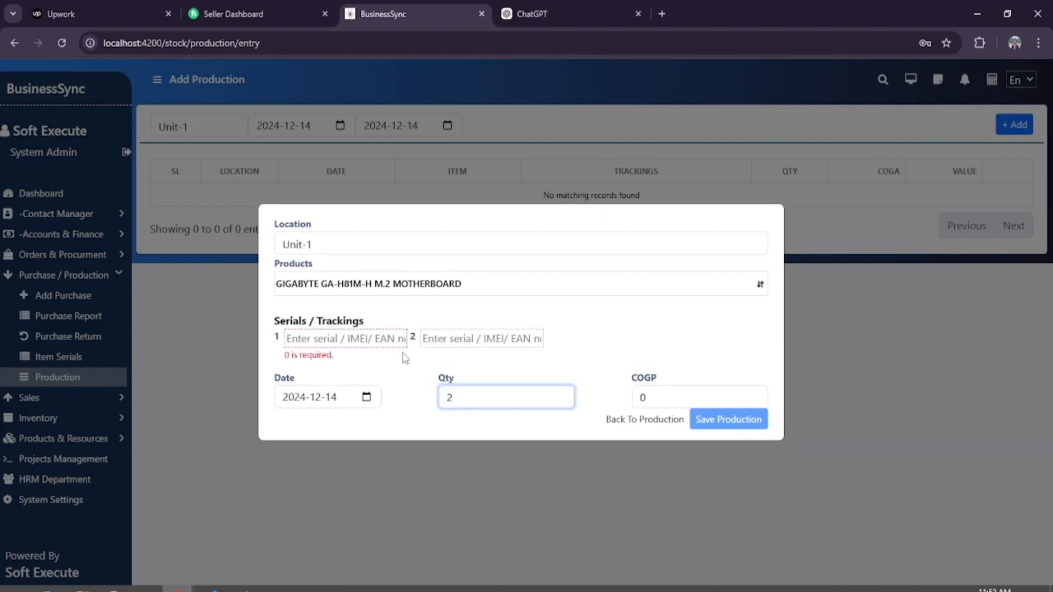
pyautogui.click(485, 337)
pyautogui.click(565, 346)
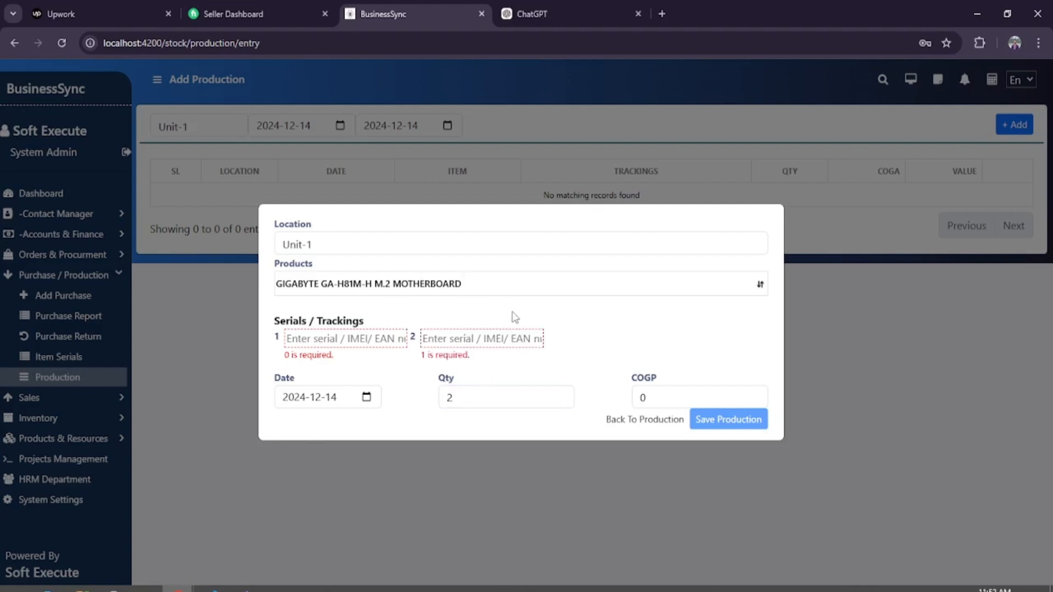
pyautogui.click(629, 421)
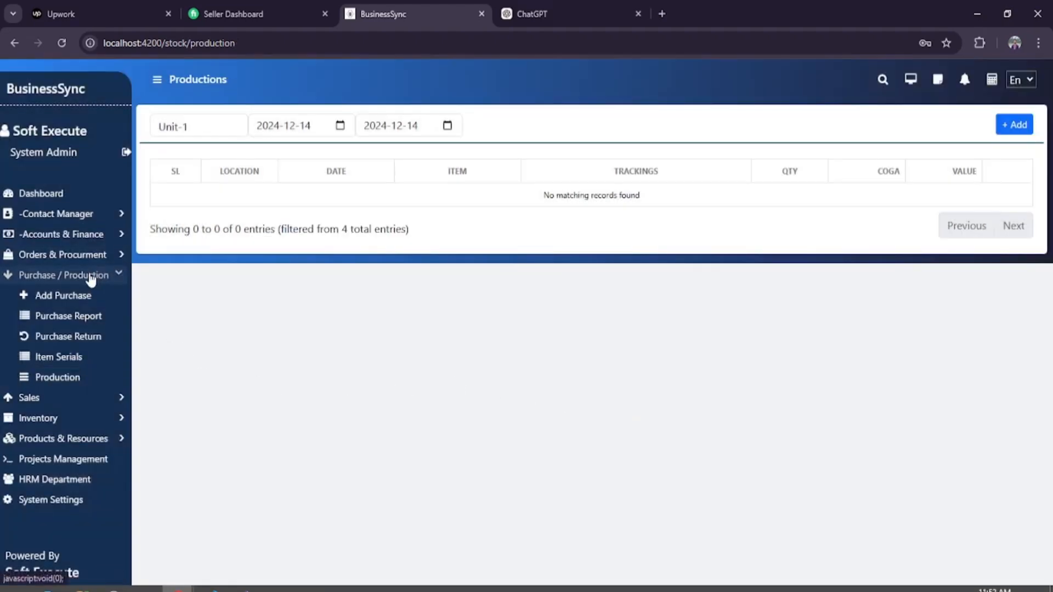
# Open the pending NEWAZ ENTERPRISE purchase from the purchase report and examine its invoice items, serials and totals.
pyautogui.click(95, 323)
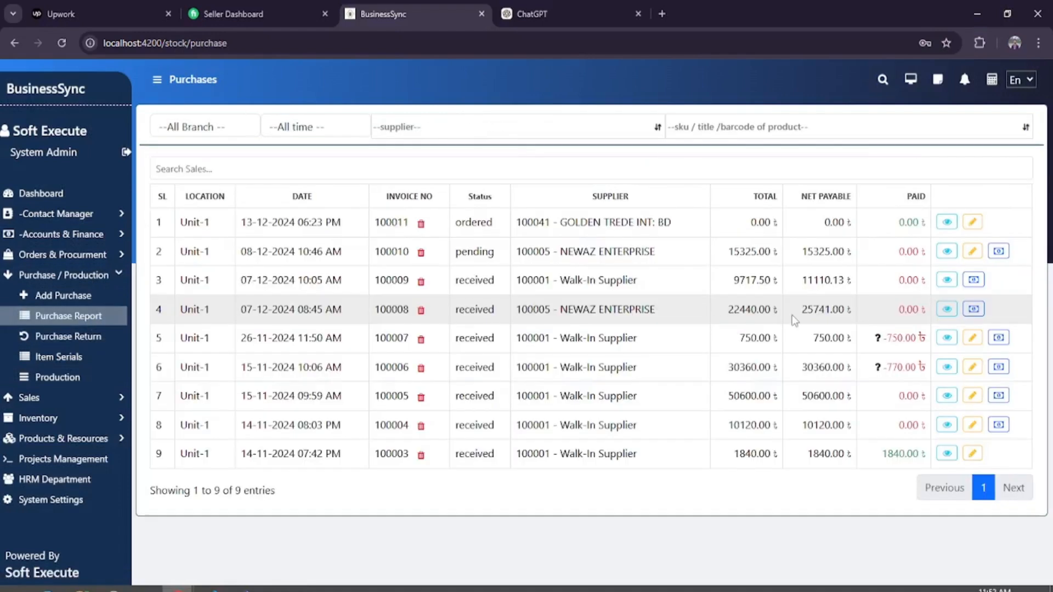
pyautogui.click(947, 252)
pyautogui.scroll(-5, 637, 314)
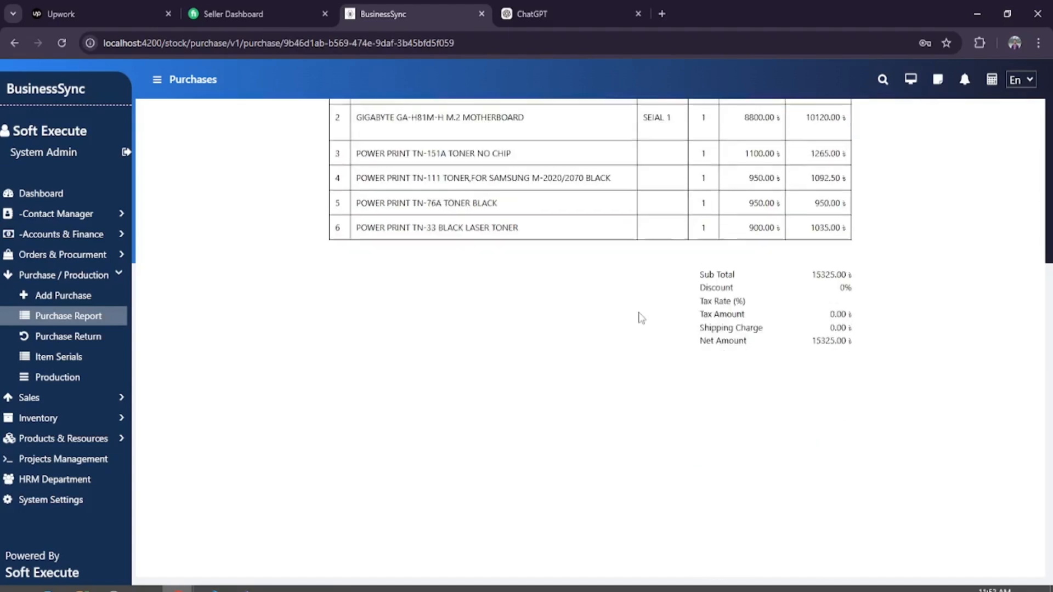
pyautogui.scroll(4, 640, 315)
pyautogui.scroll(-1, 640, 317)
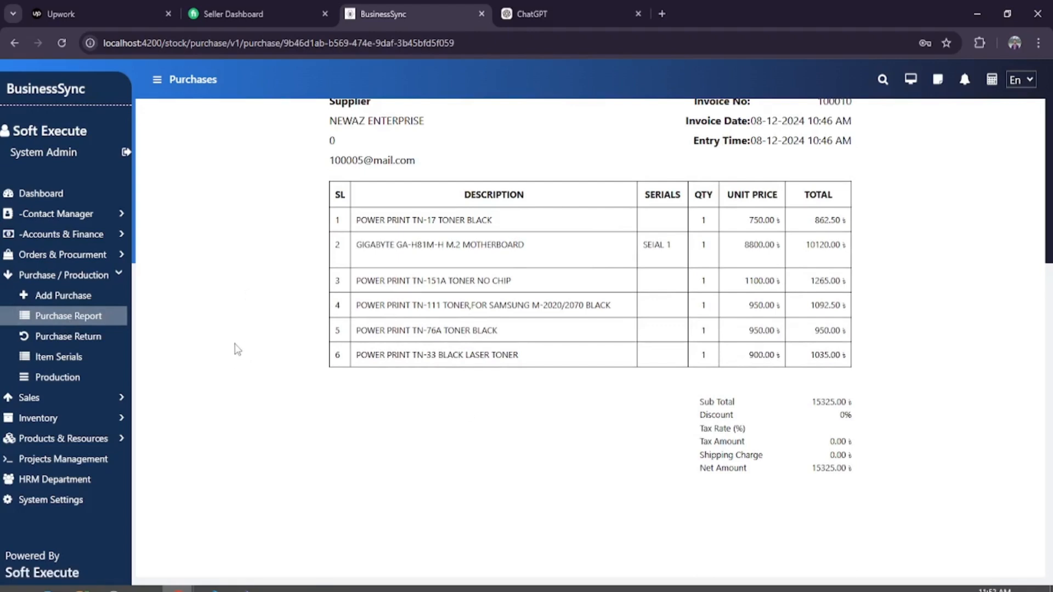
pyautogui.scroll(2, 358, 246)
pyautogui.scroll(-3, 521, 230)
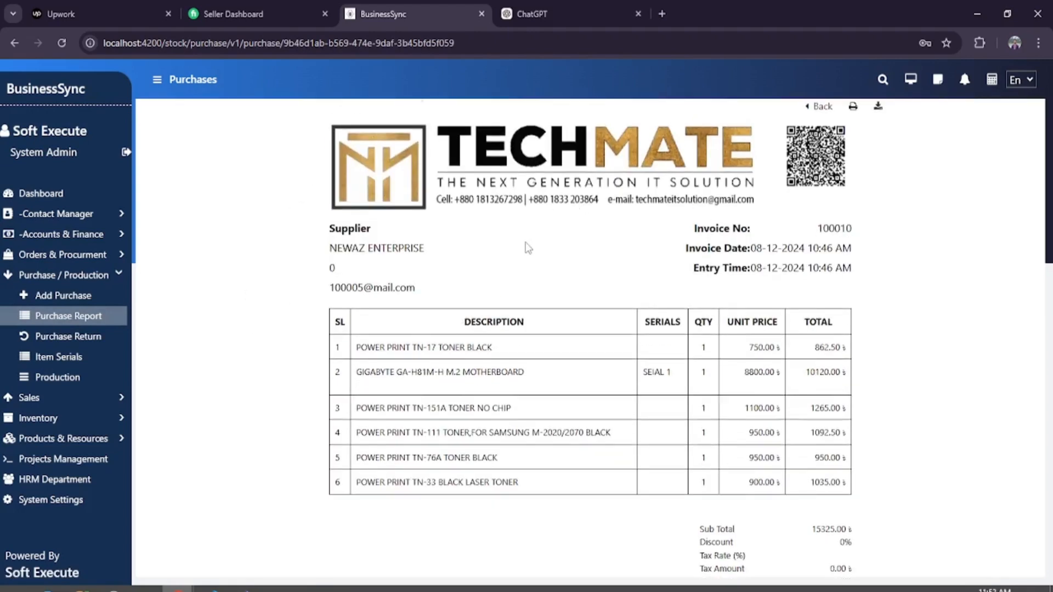
pyautogui.scroll(2, 515, 248)
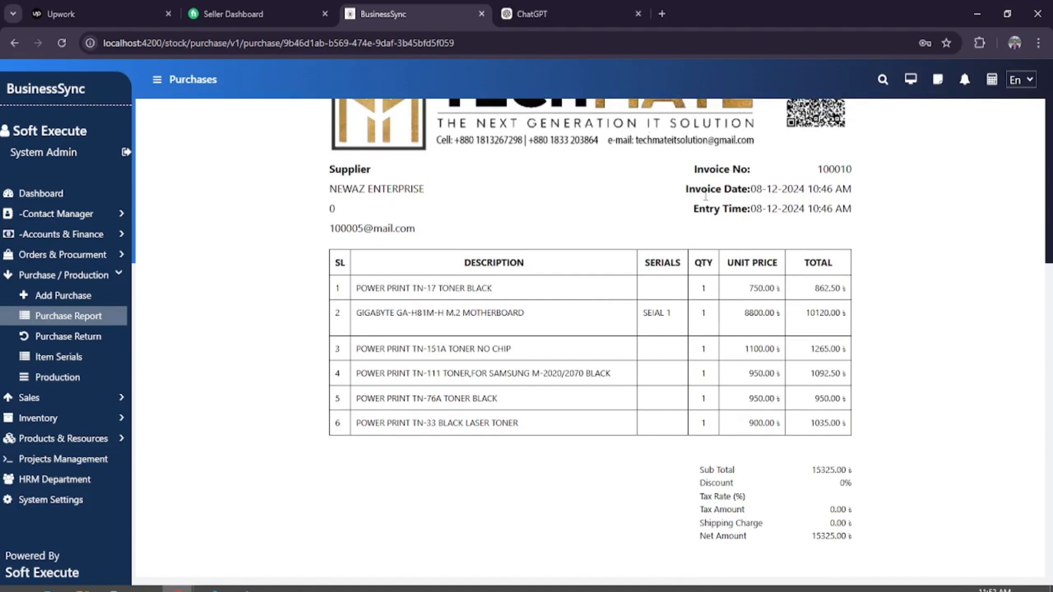
pyautogui.scroll(-2, 705, 196)
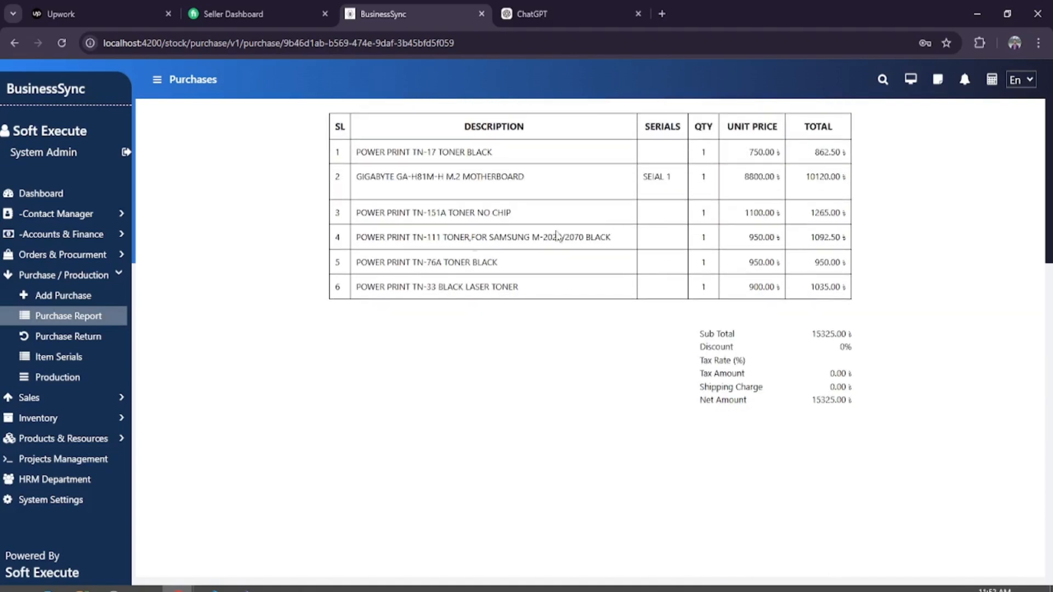
# Open a new sales entry, set the business location to Unit-1 and choose AS COMPUTER SOLUTION as the buyer.
pyautogui.click(30, 398)
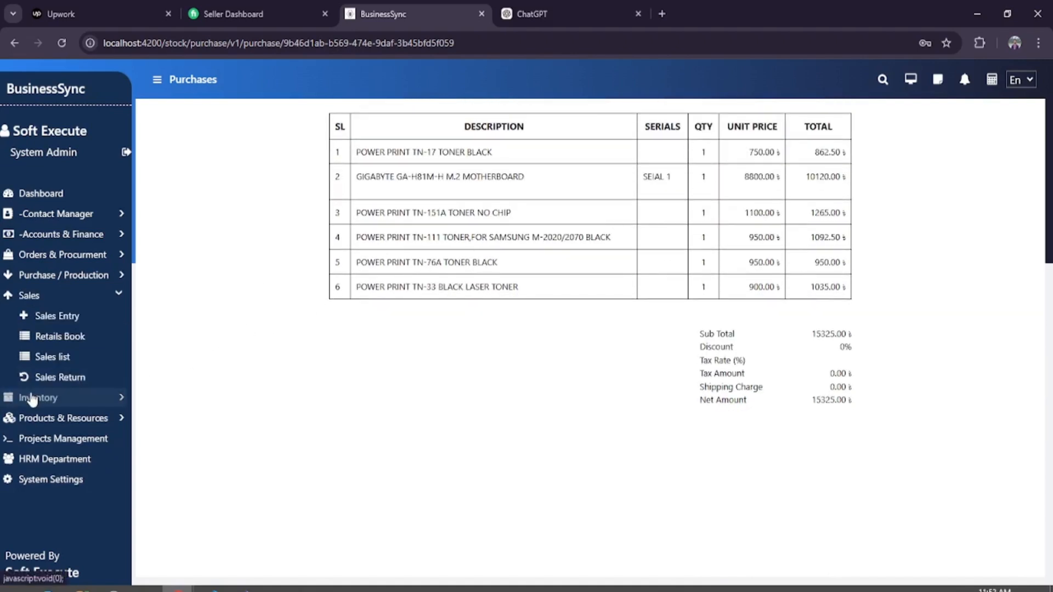
pyautogui.click(61, 322)
pyautogui.scroll(2, 642, 327)
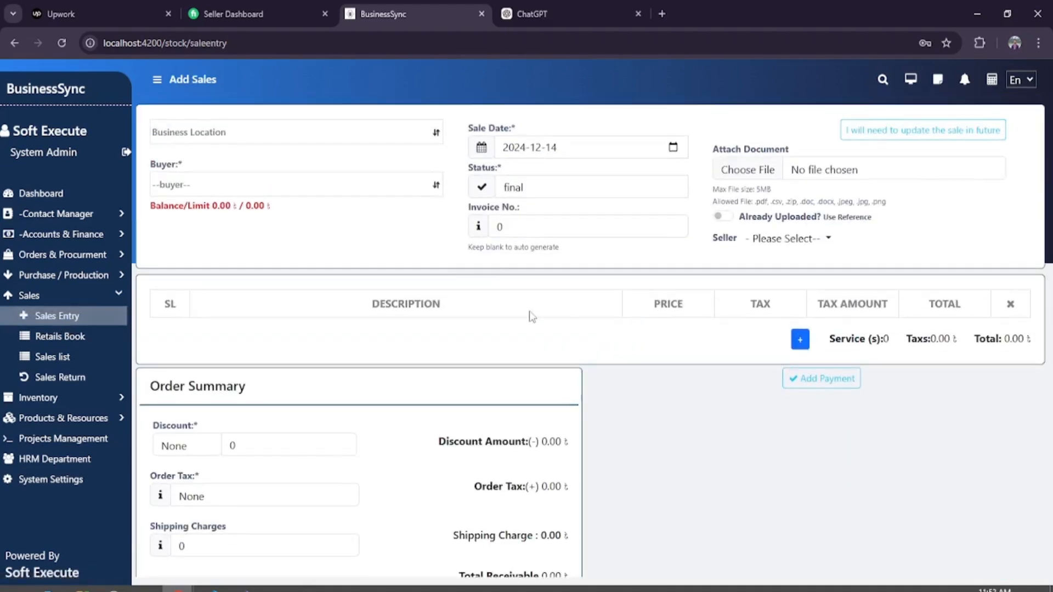
pyautogui.click(255, 138)
pyautogui.click(170, 150)
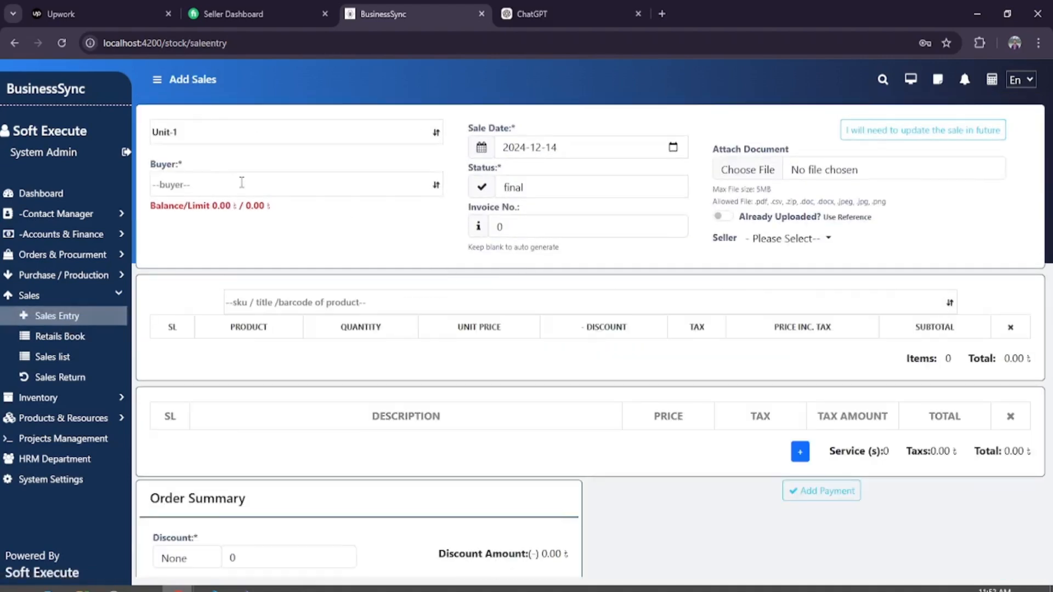
pyautogui.click(241, 184)
pyautogui.click(241, 239)
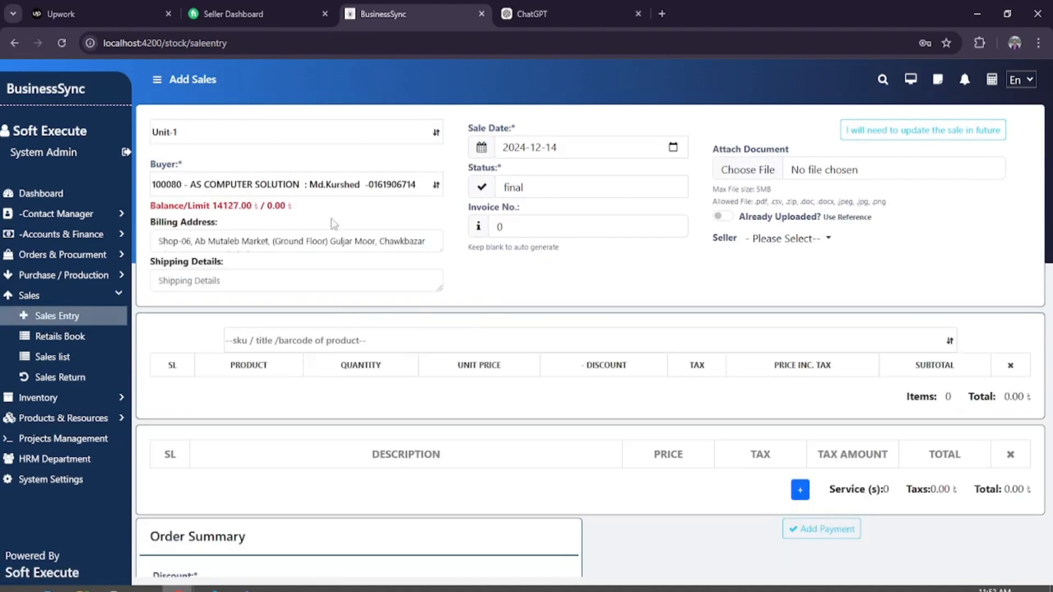
# Change the sale's buyer to Walk-in Customer, view the buyer info form and close it without entering details.
pyautogui.click(282, 184)
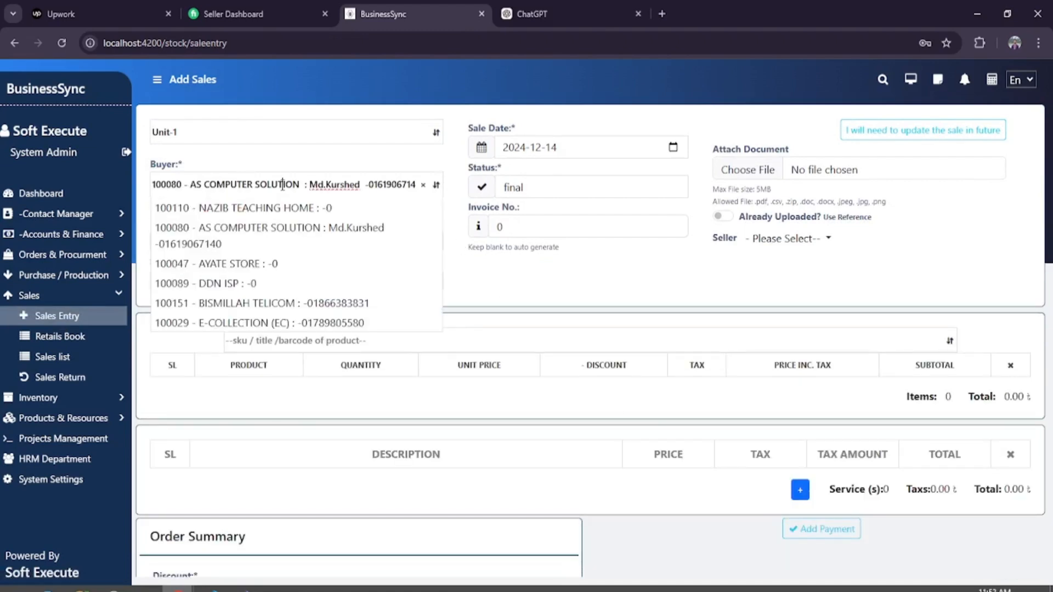
pyautogui.hotkey('ctrl', 'a')
pyautogui.press('BackSpace')
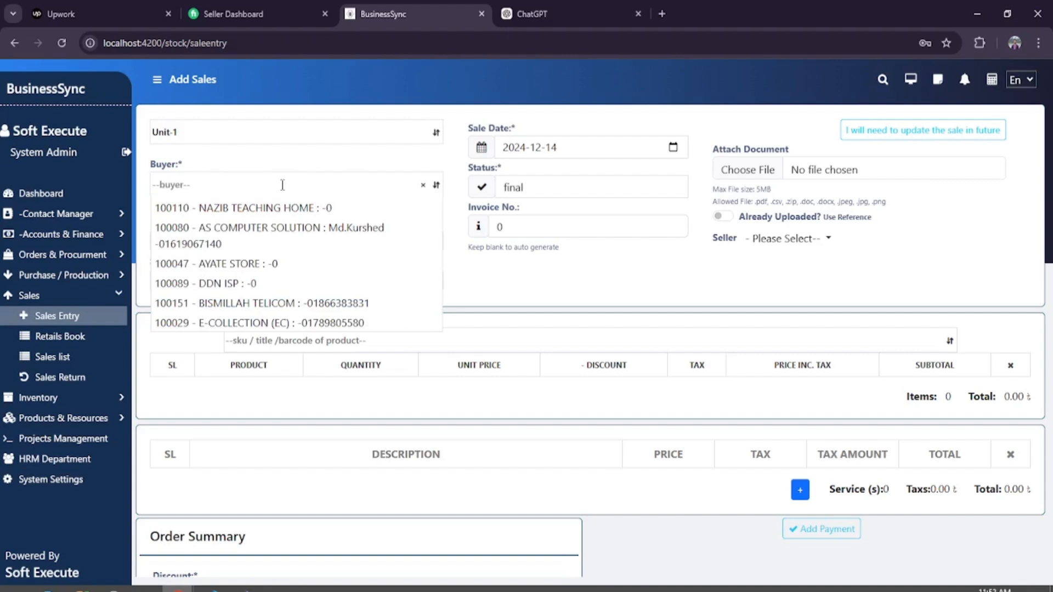
pyautogui.write('walk')
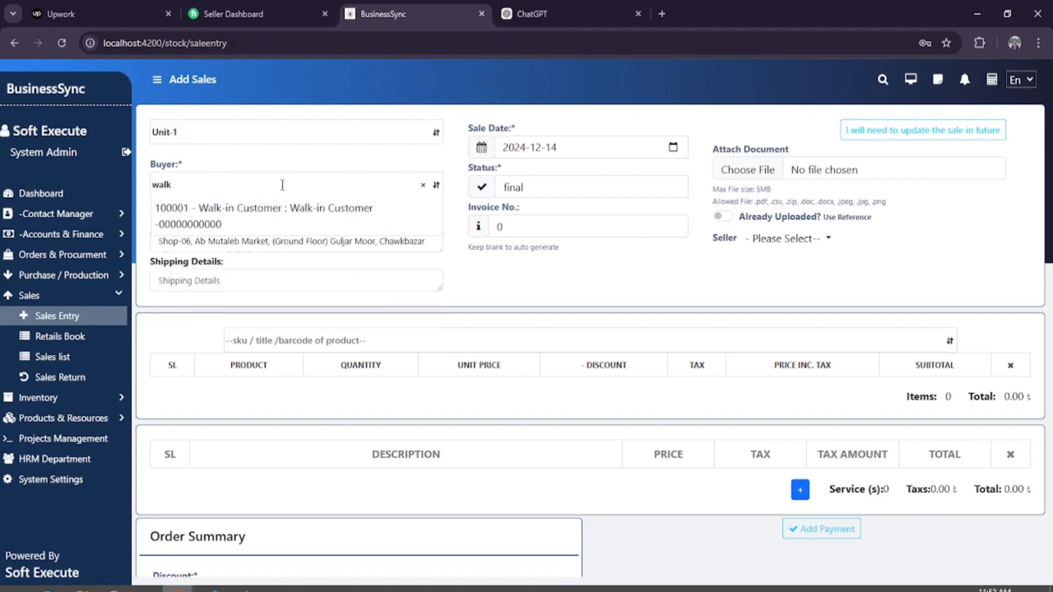
pyautogui.click(282, 215)
pyautogui.click(229, 209)
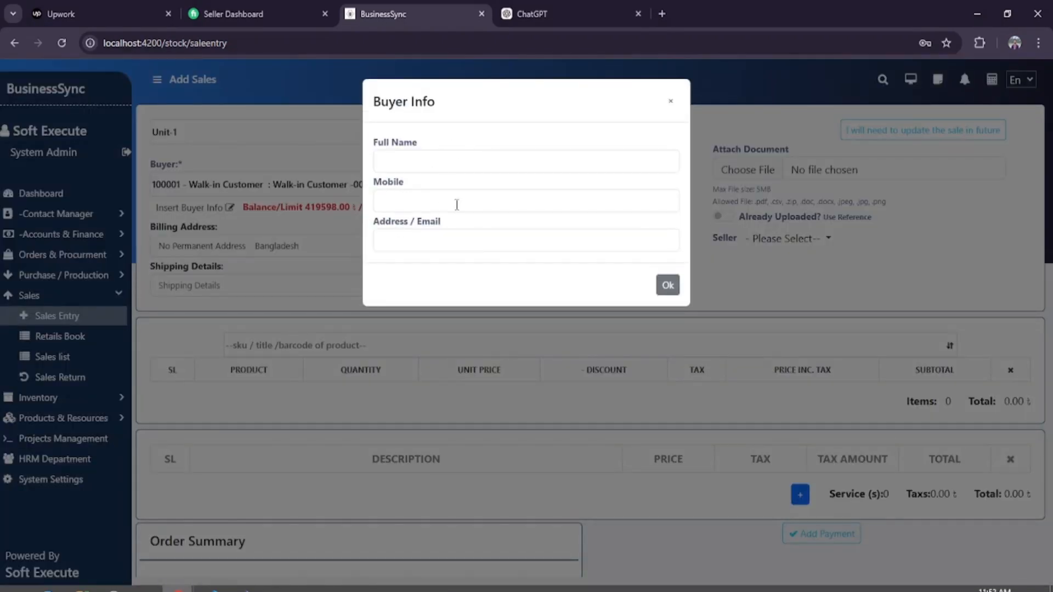
pyautogui.click(664, 286)
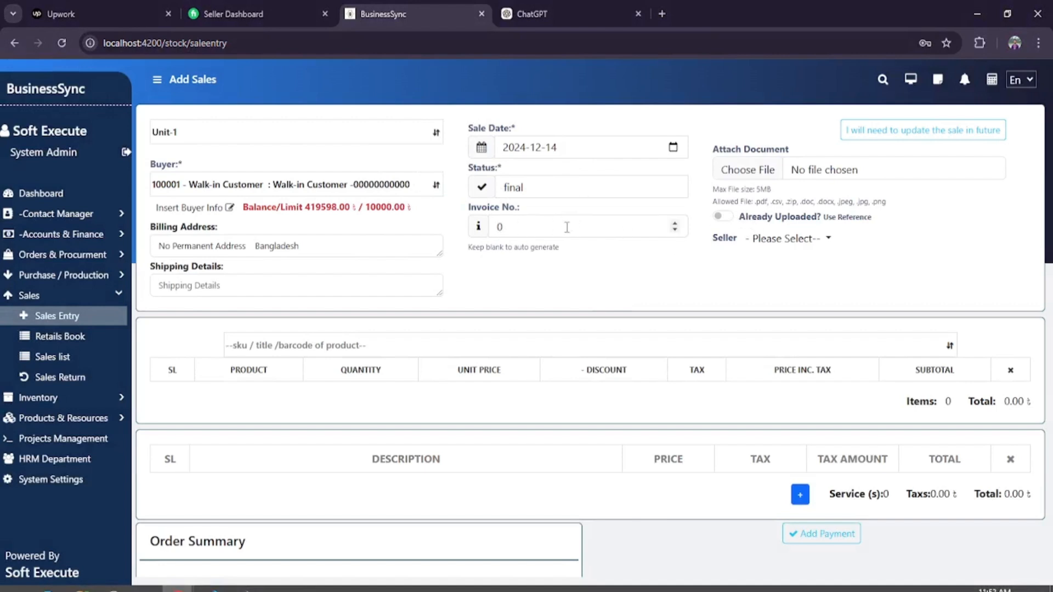
# Search the sale's products for "toner" and try to add POWER PRINT TN-26X TONER 6000 PAGES.
pyautogui.click(518, 227)
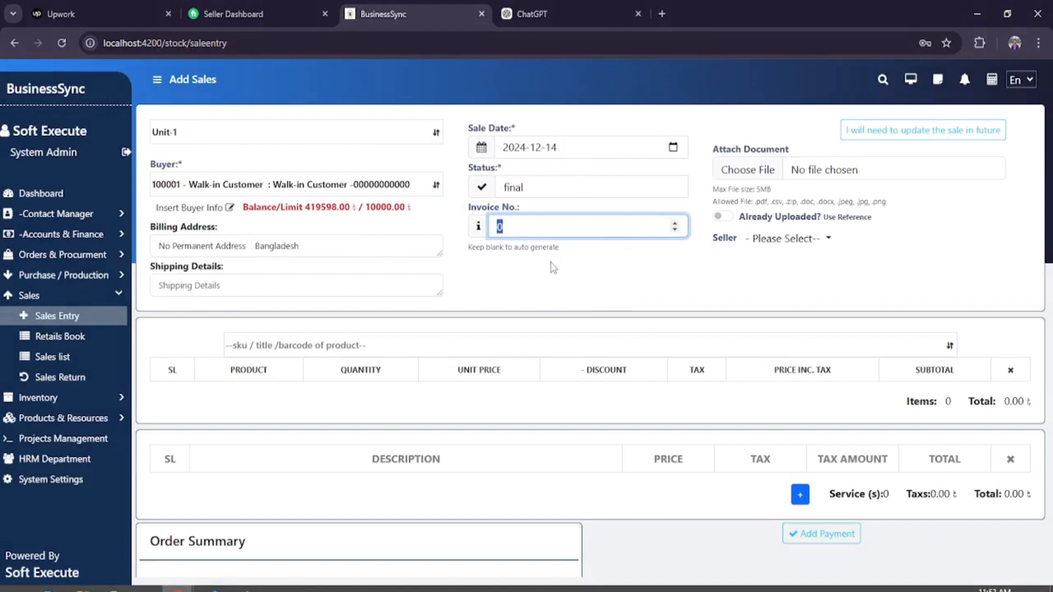
pyautogui.click(448, 346)
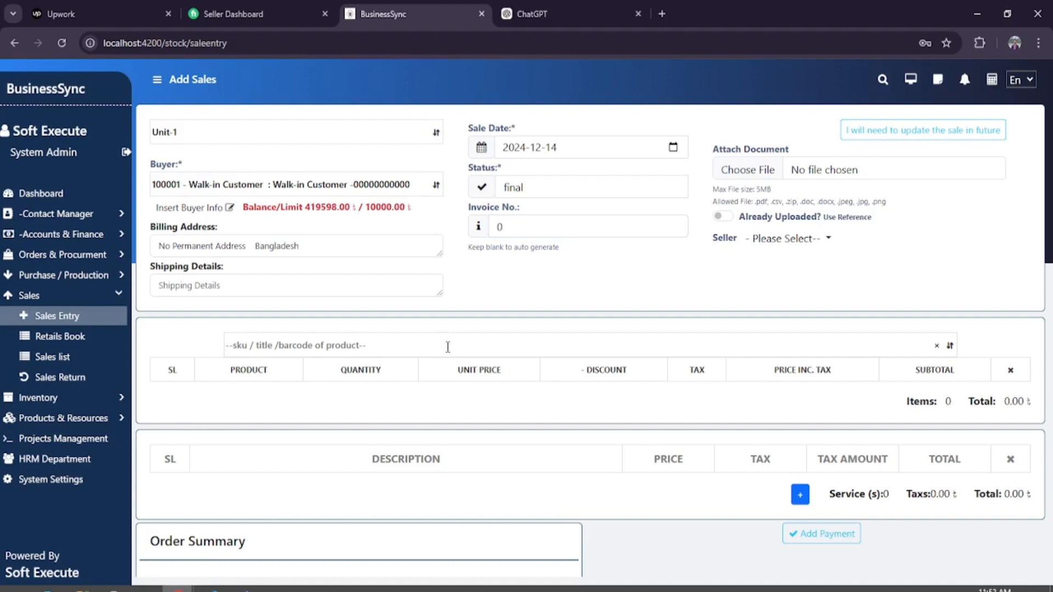
pyautogui.write('toner')
pyautogui.press('Return')
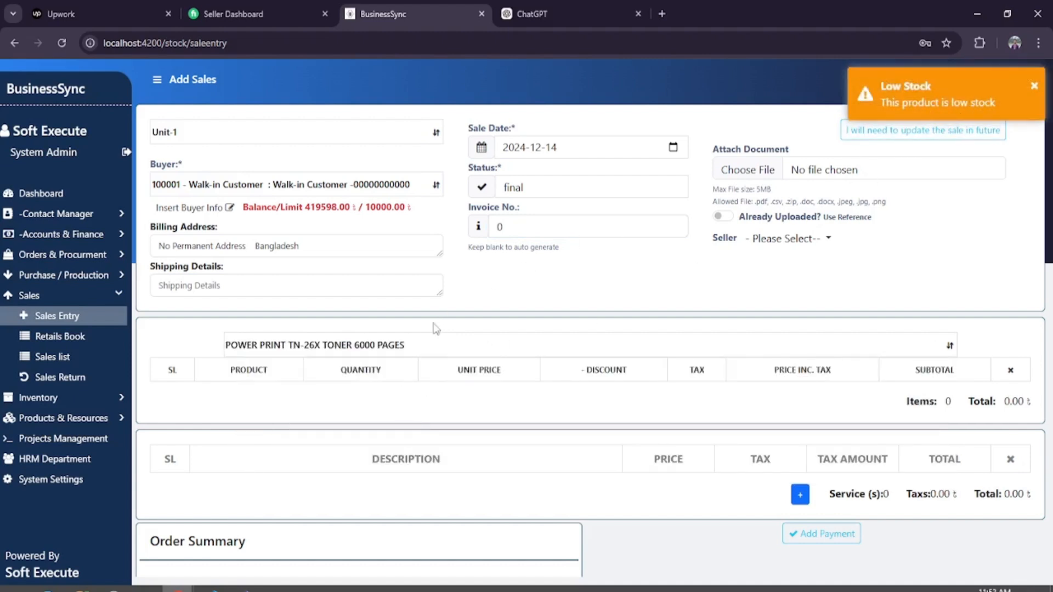
# Search for "toner" and add KING 85 TONER to the sale with quantity 1 and tax set to None.
pyautogui.click(423, 341)
pyautogui.write('toner')
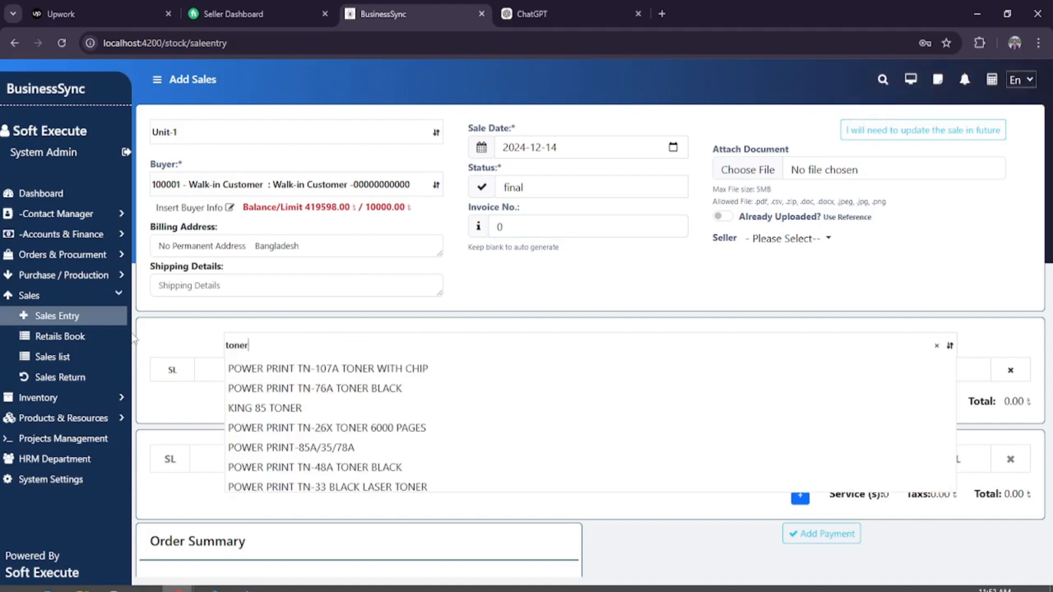
pyautogui.click(317, 412)
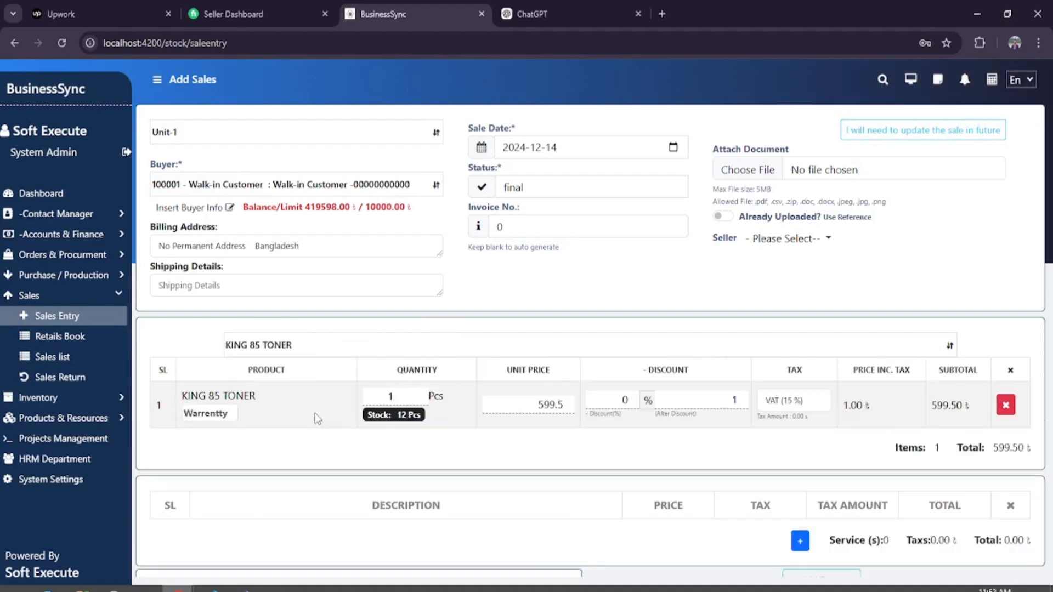
pyautogui.moveTo(386, 397); pyautogui.dragTo(423, 395)
pyautogui.write('1')
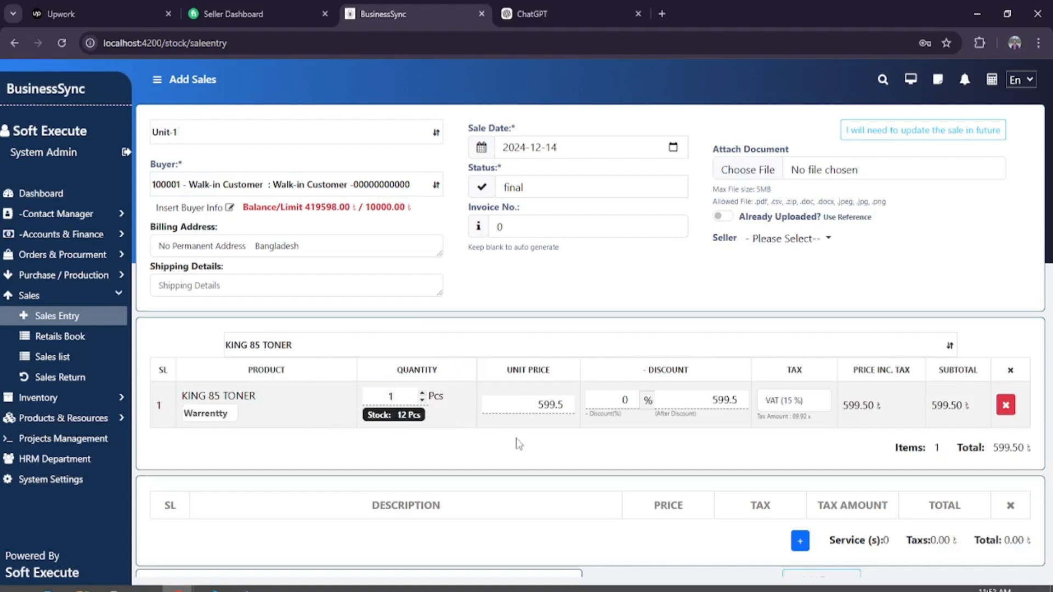
pyautogui.click(785, 406)
pyautogui.click(818, 432)
pyautogui.scroll(-3, 979, 389)
pyautogui.scroll(2, 822, 304)
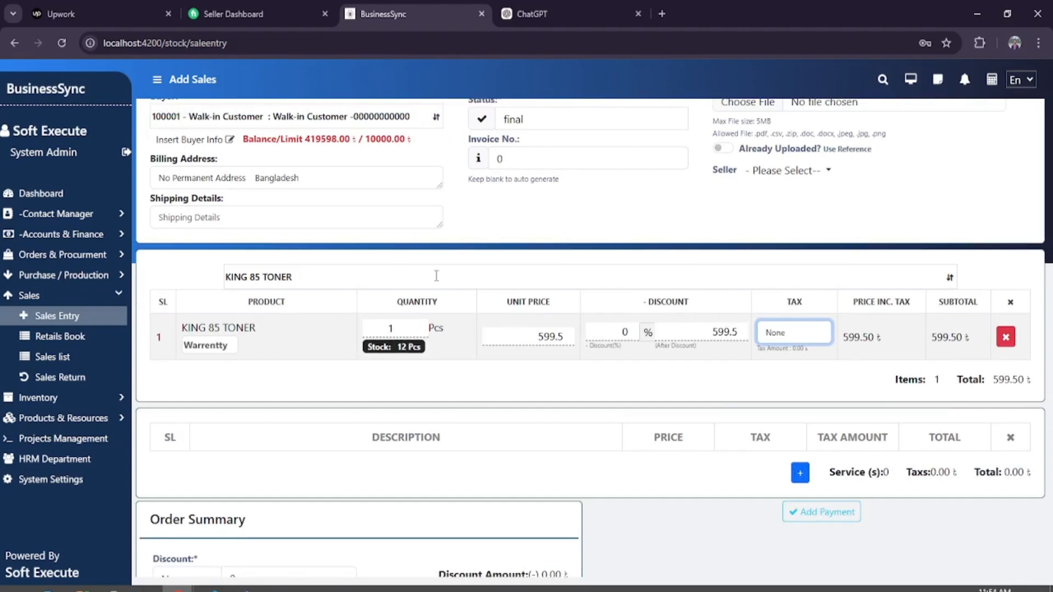
# Add a service line described as "Desktop Serivices" with a price of 1200.
pyautogui.click(799, 472)
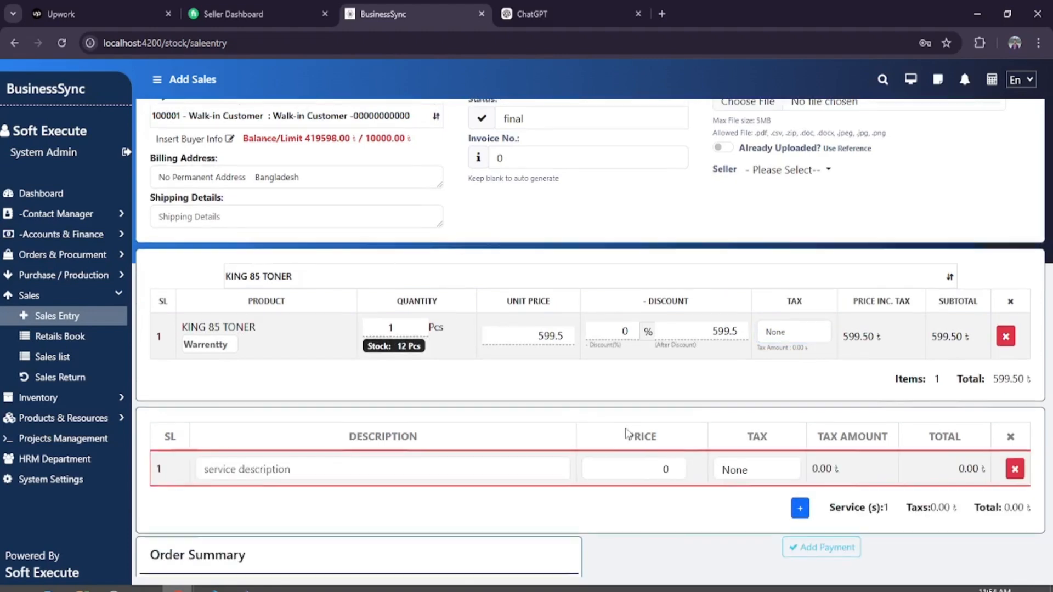
pyautogui.scroll(-2, 562, 230)
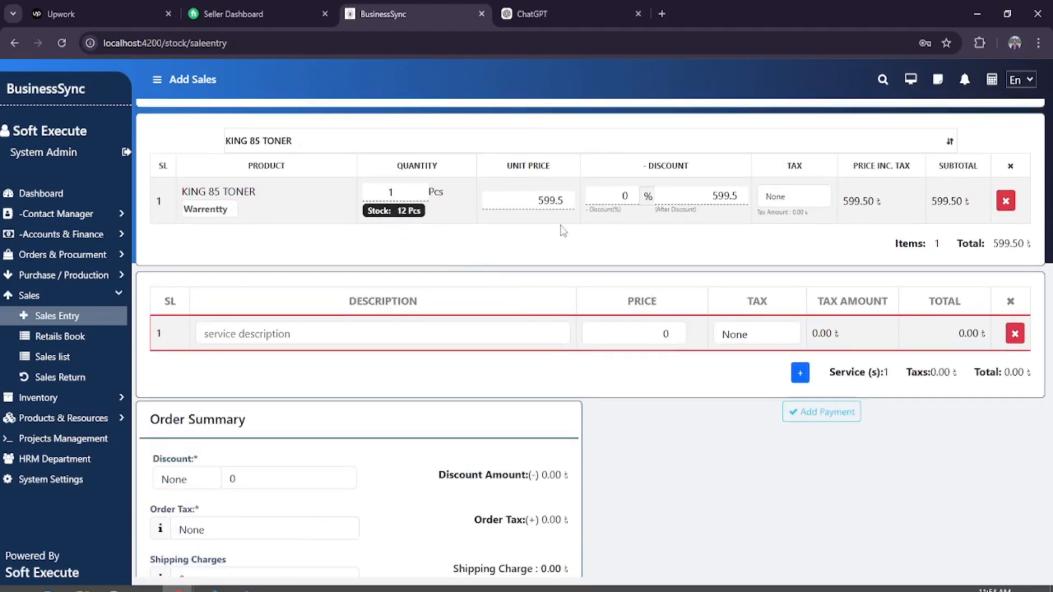
pyautogui.click(374, 335)
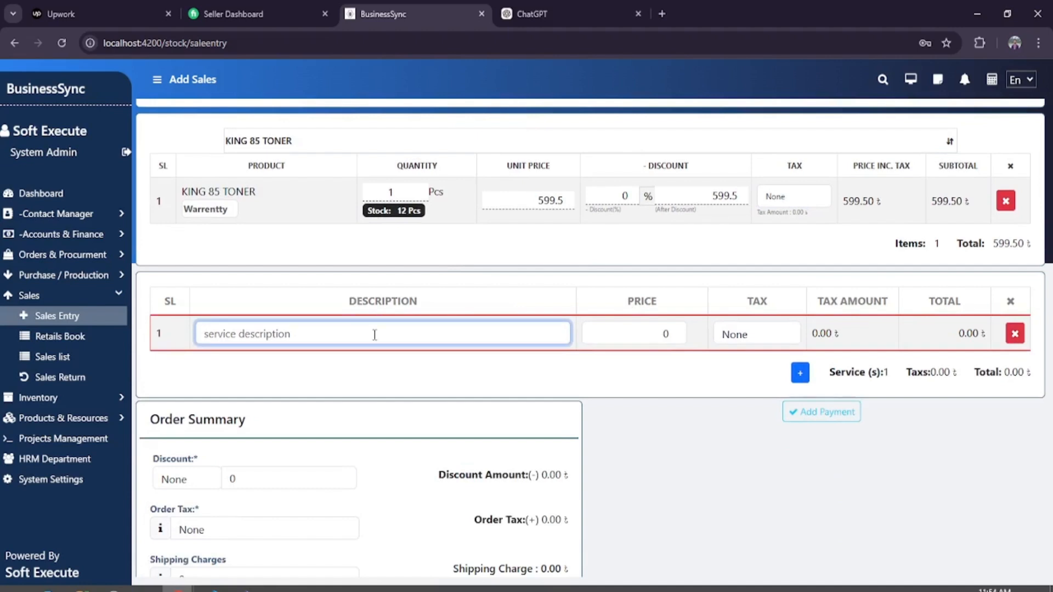
pyautogui.write('Desk')
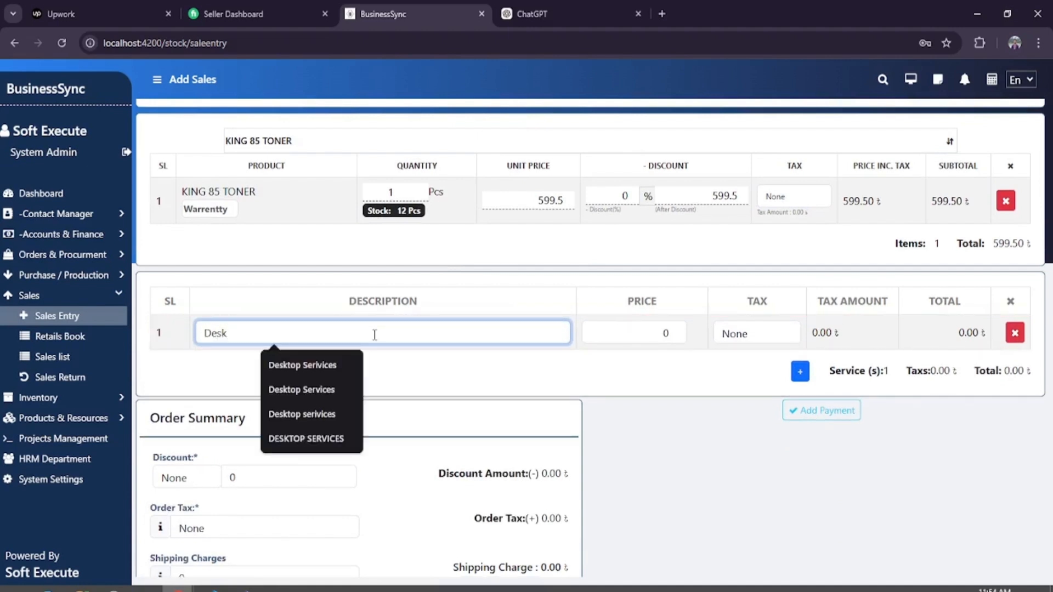
pyautogui.click(307, 365)
pyautogui.click(682, 332)
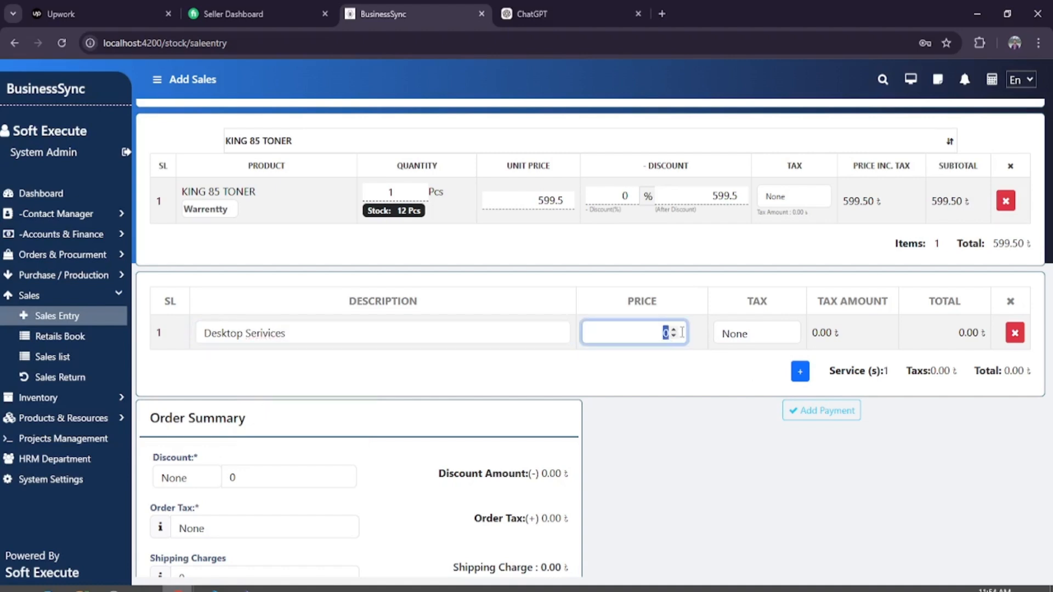
pyautogui.write('1200')
pyautogui.click(675, 383)
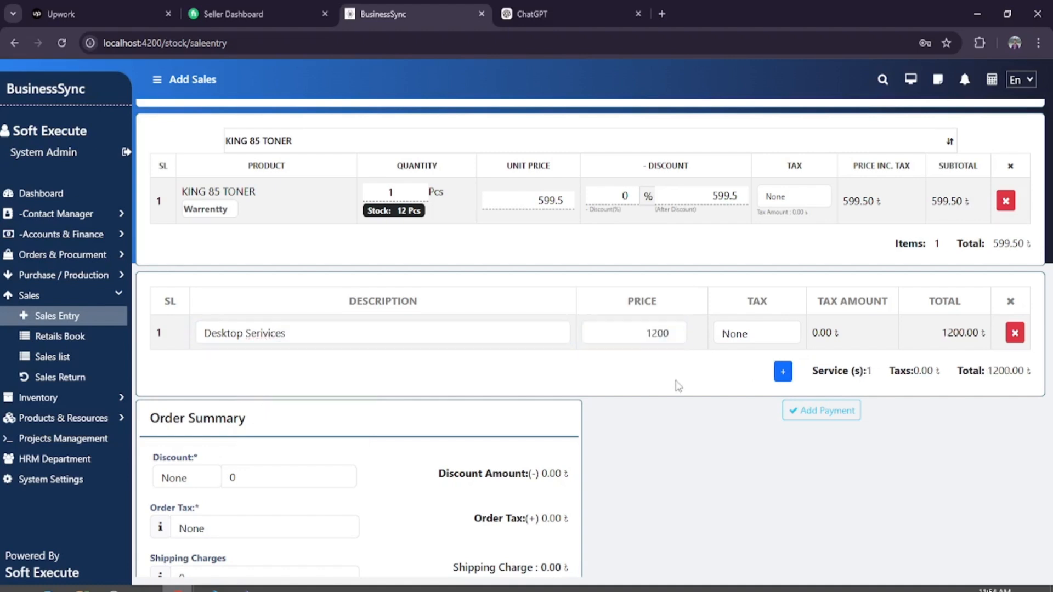
# Review the order summary, add a payment to the sale and fill its amount with the full receivable of 1799.
pyautogui.scroll(-2, 817, 304)
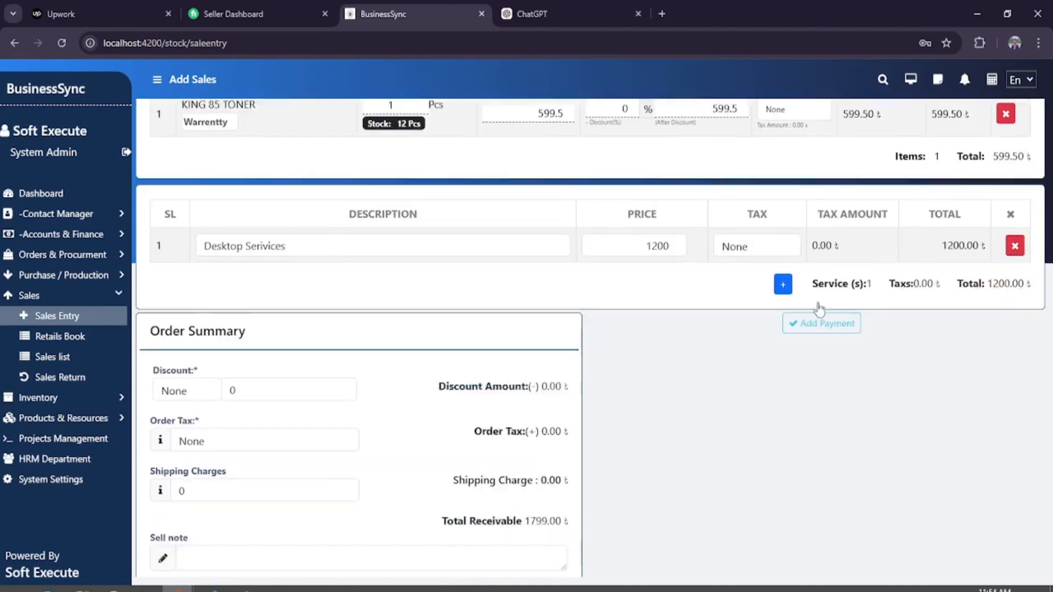
pyautogui.scroll(1, 831, 387)
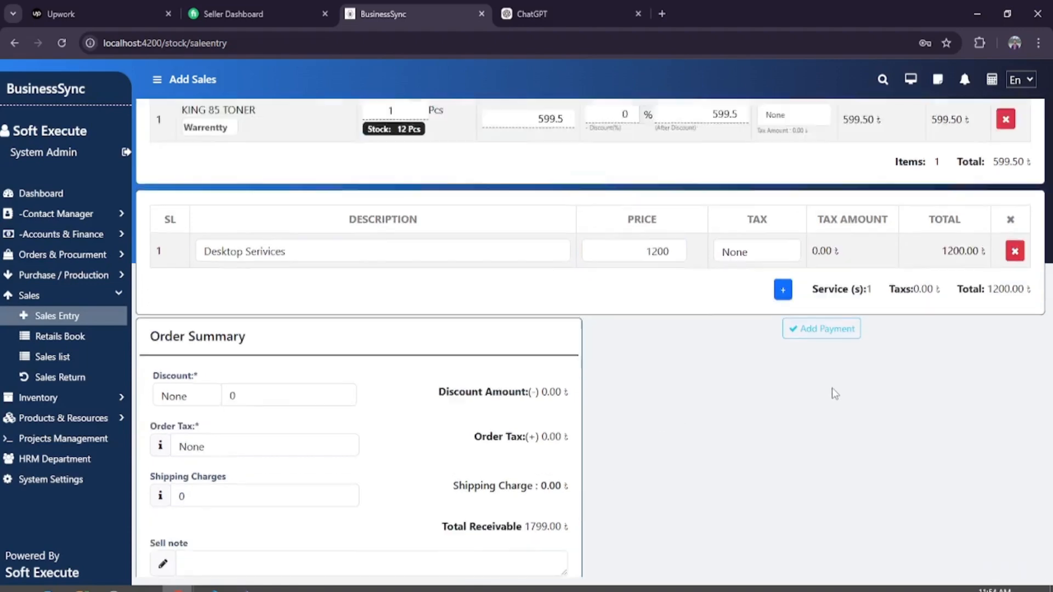
pyautogui.scroll(-1, 831, 387)
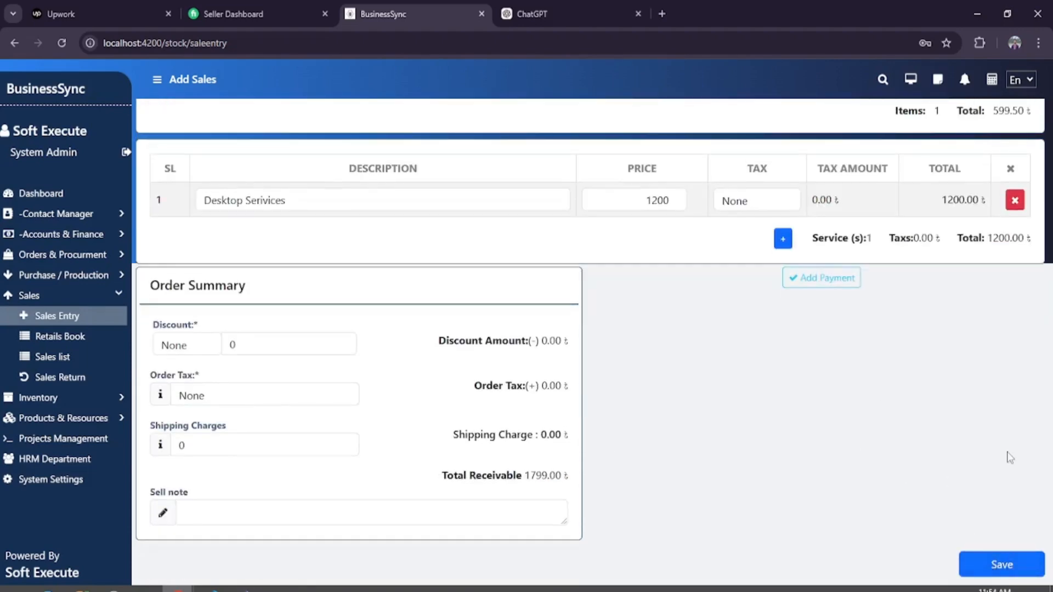
pyautogui.scroll(3, 841, 451)
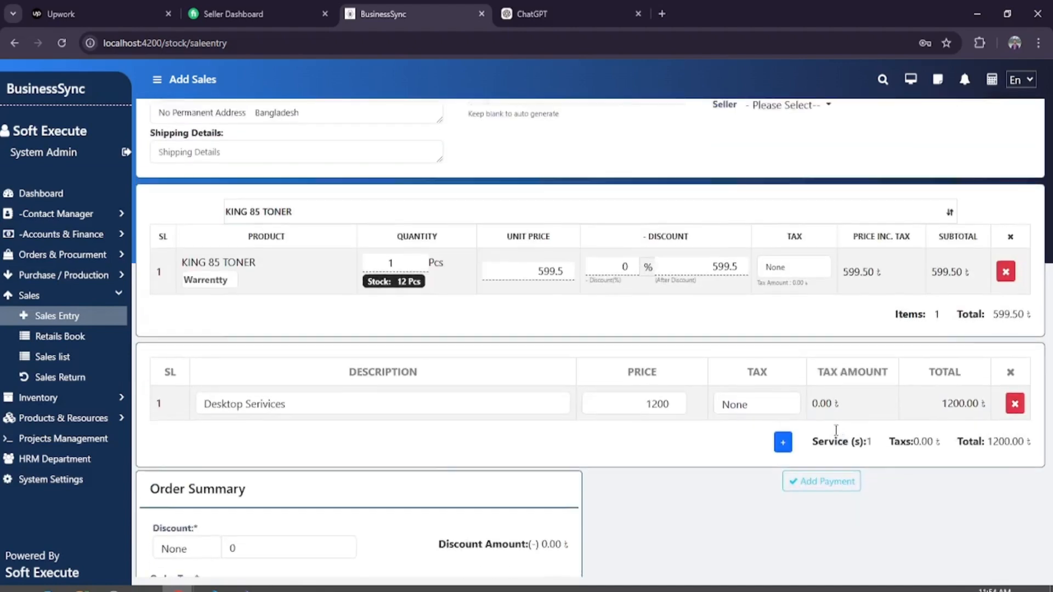
pyautogui.scroll(-2, 817, 351)
pyautogui.click(814, 347)
pyautogui.scroll(-2, 757, 406)
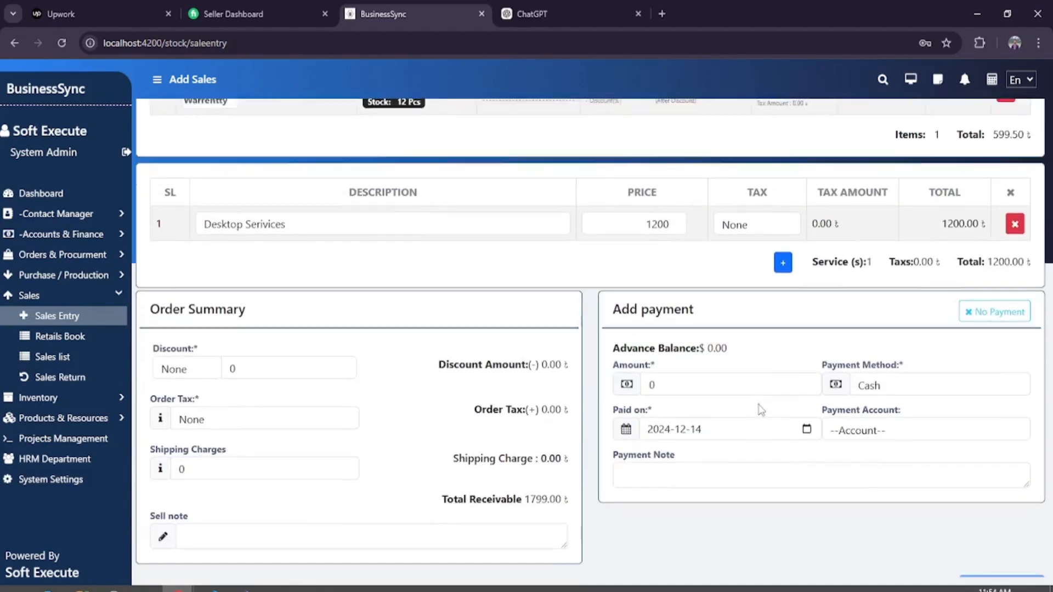
pyautogui.click(631, 355)
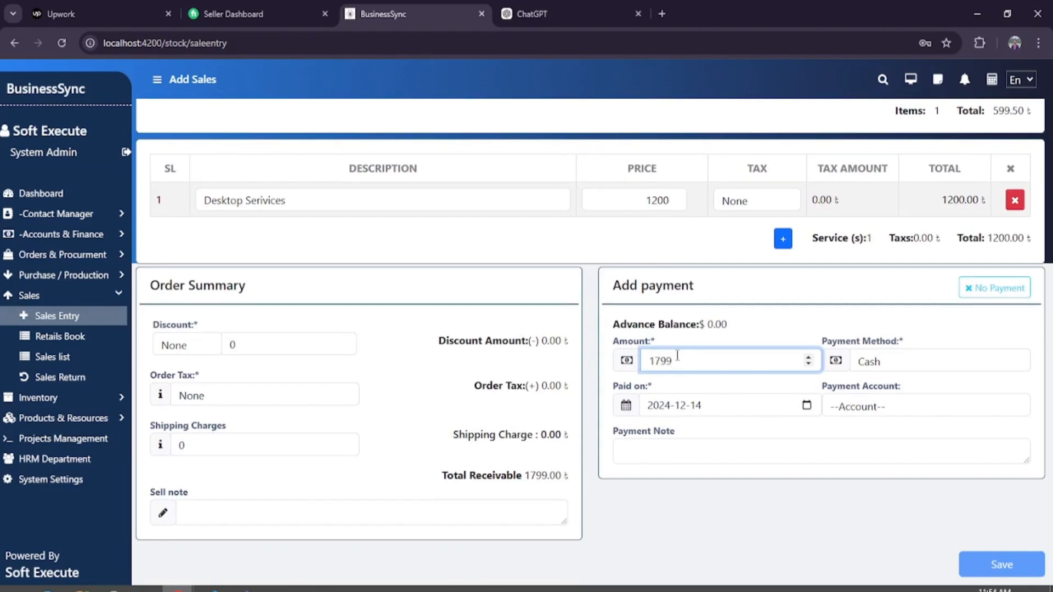
# Reset the payment amount to 0.
pyautogui.doubleClick(704, 363)
pyautogui.press('BackSpace')
pyautogui.write('0')
pyautogui.click(725, 501)
# Change the price of the Desktop Serivices line to 1300.
pyautogui.scroll(5, 768, 336)
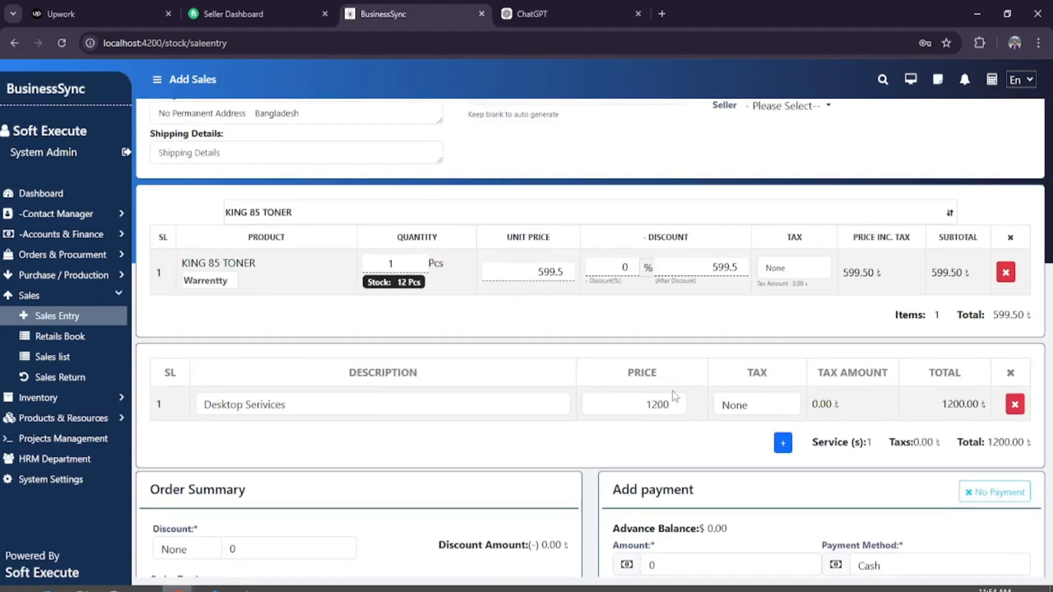
pyautogui.moveTo(664, 404); pyautogui.dragTo(652, 404)
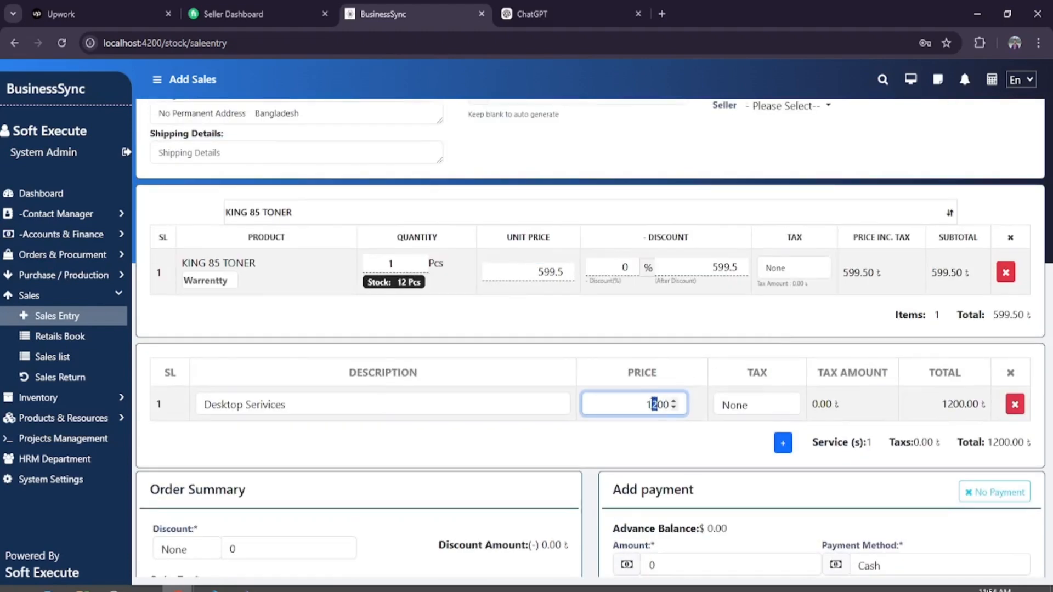
pyautogui.write('1')
pyautogui.press('BackSpace')
pyautogui.write('3')
pyautogui.scroll(-4, 679, 411)
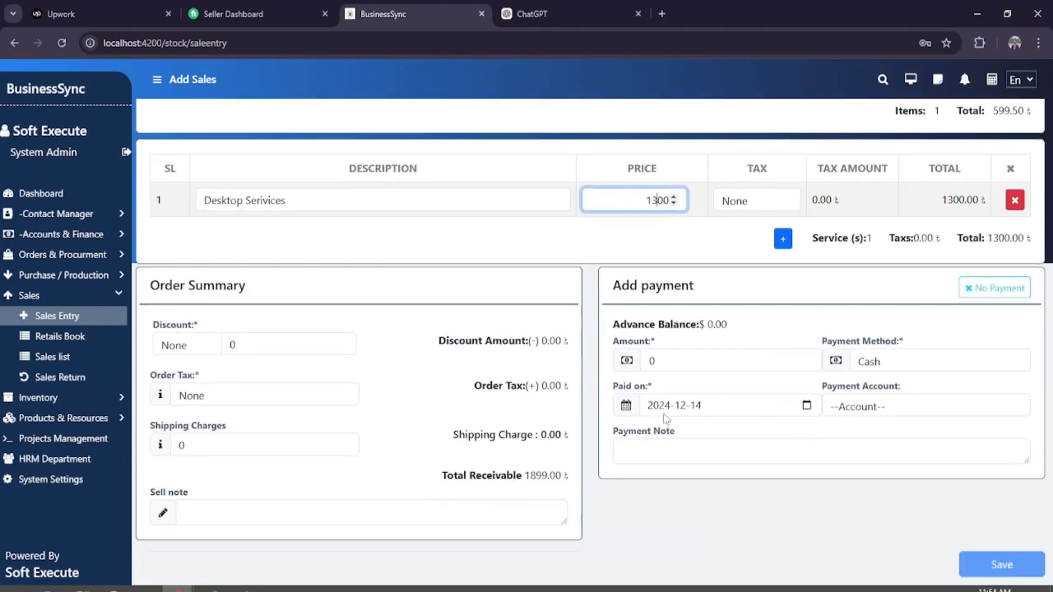
pyautogui.click(726, 485)
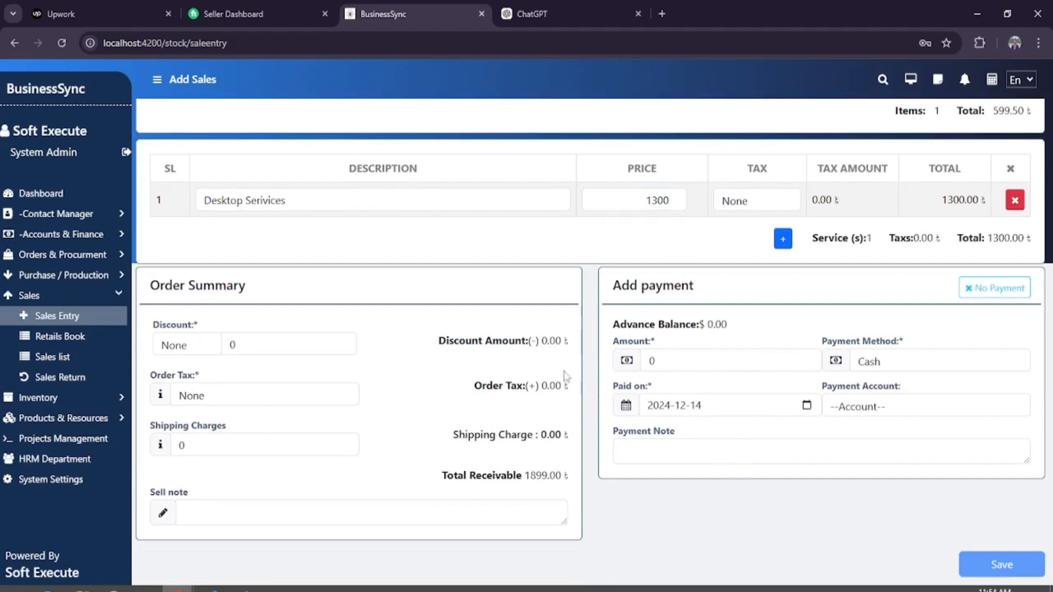
# Set the payment amount to 1899 with Petty Cash Unit 1 as payment account, leave the note empty, and try to save the sale.
pyautogui.scroll(2, 721, 385)
pyautogui.scroll(-2, 707, 390)
pyautogui.click(634, 362)
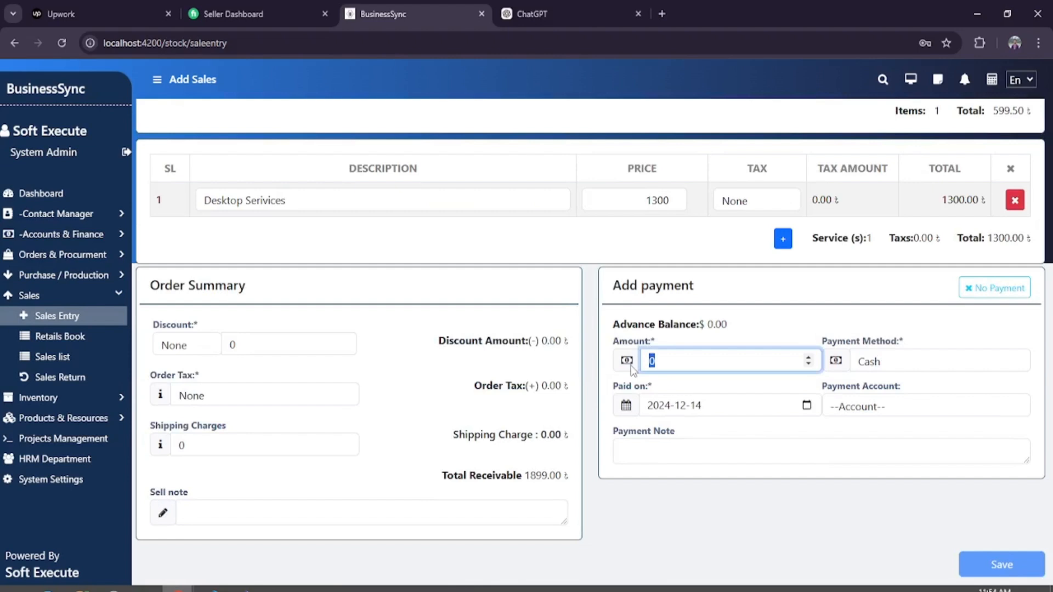
pyautogui.write('1899')
pyautogui.click(878, 409)
pyautogui.click(872, 447)
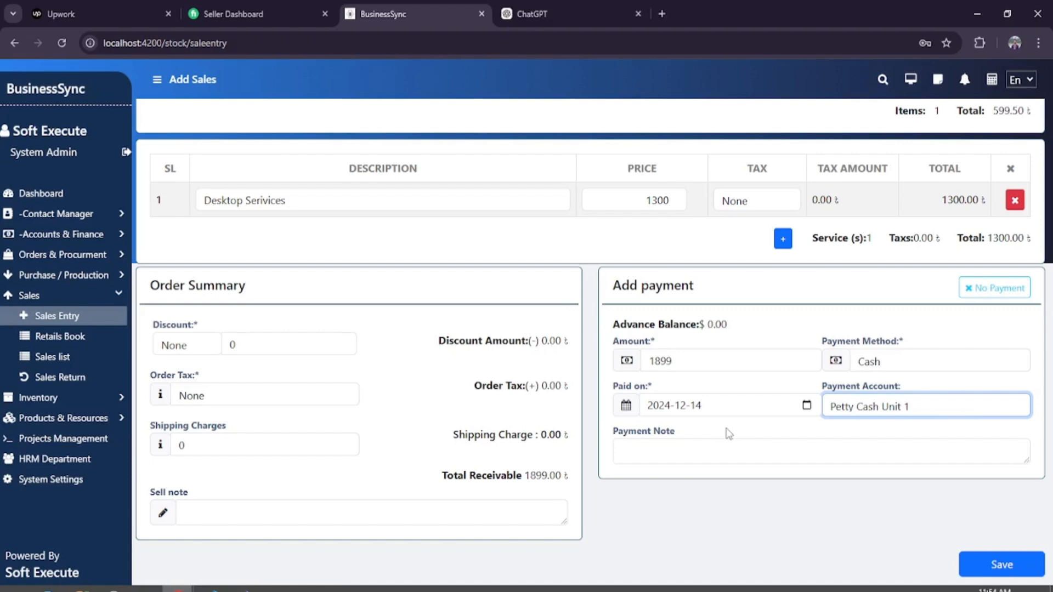
pyautogui.click(694, 449)
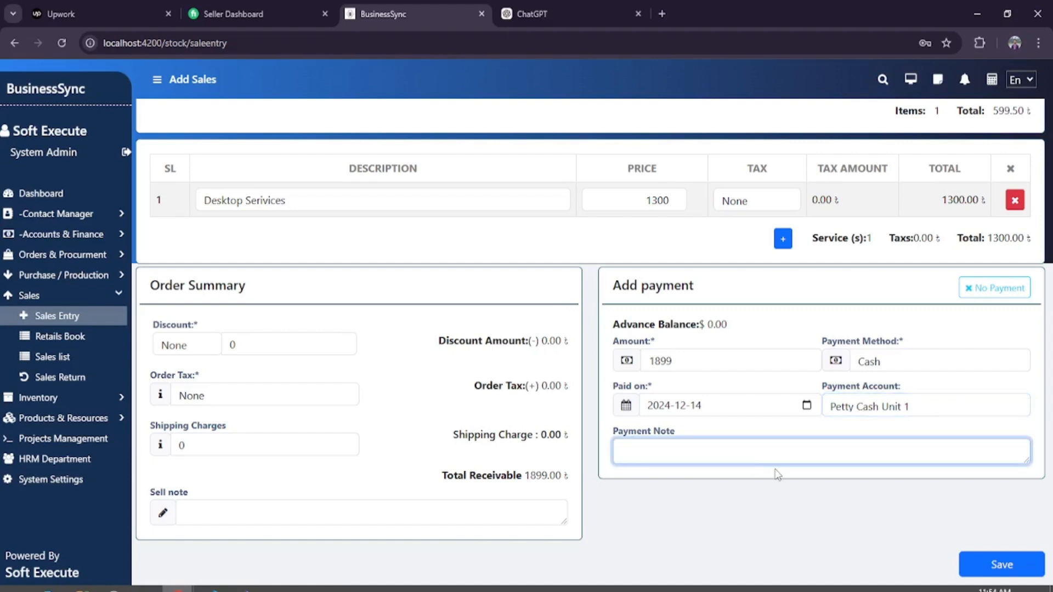
pyautogui.click(1004, 564)
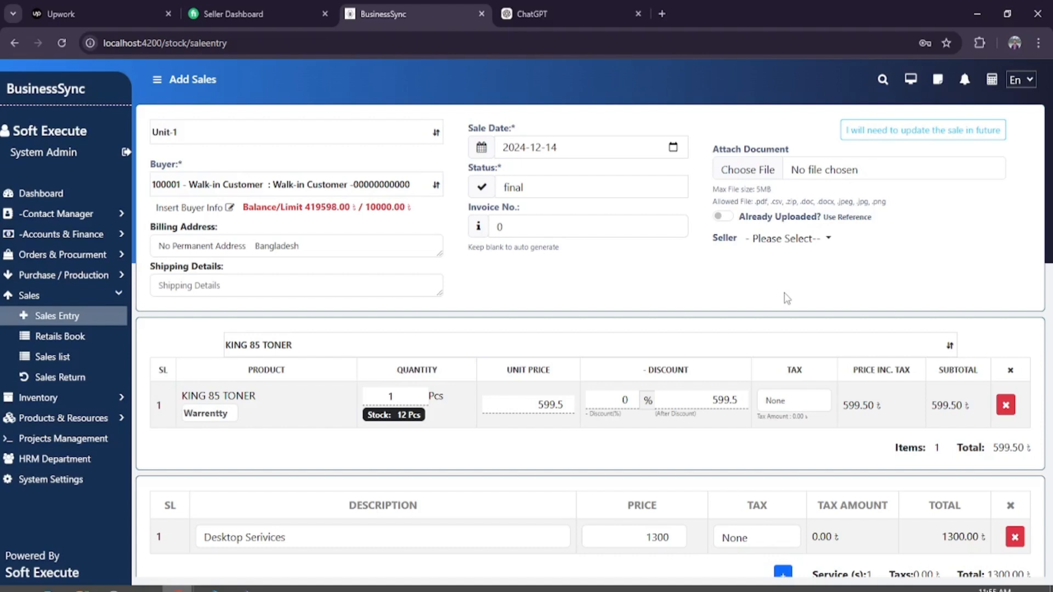
# Switch to the sale form for sales needing future updates, set the location to Unit-1 and choose NAZIB TEACHING HOME as buyer.
pyautogui.click(895, 141)
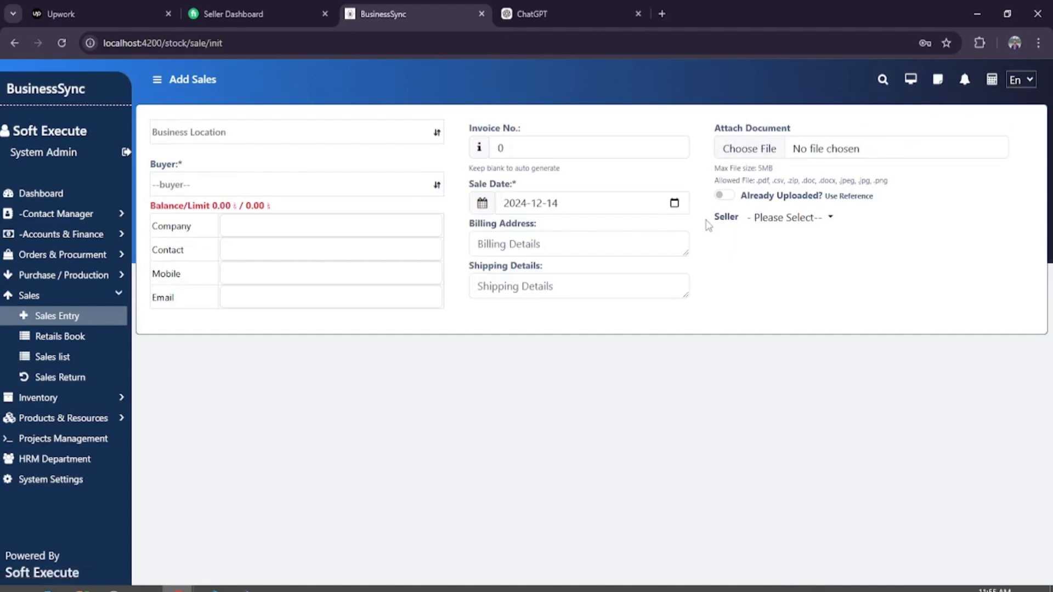
pyautogui.click(243, 131)
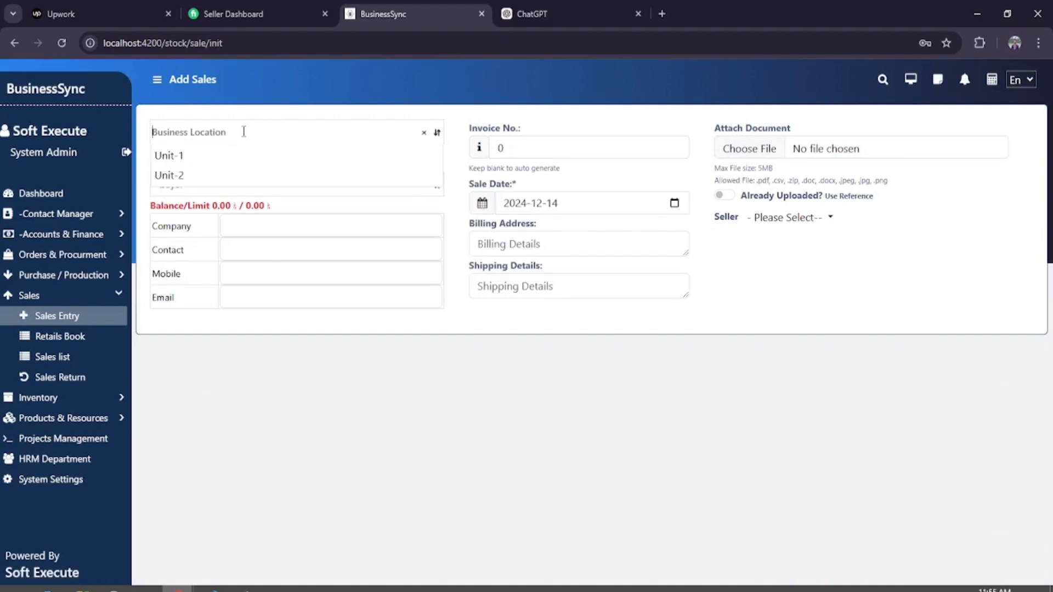
pyautogui.click(220, 155)
pyautogui.click(241, 185)
pyautogui.click(253, 209)
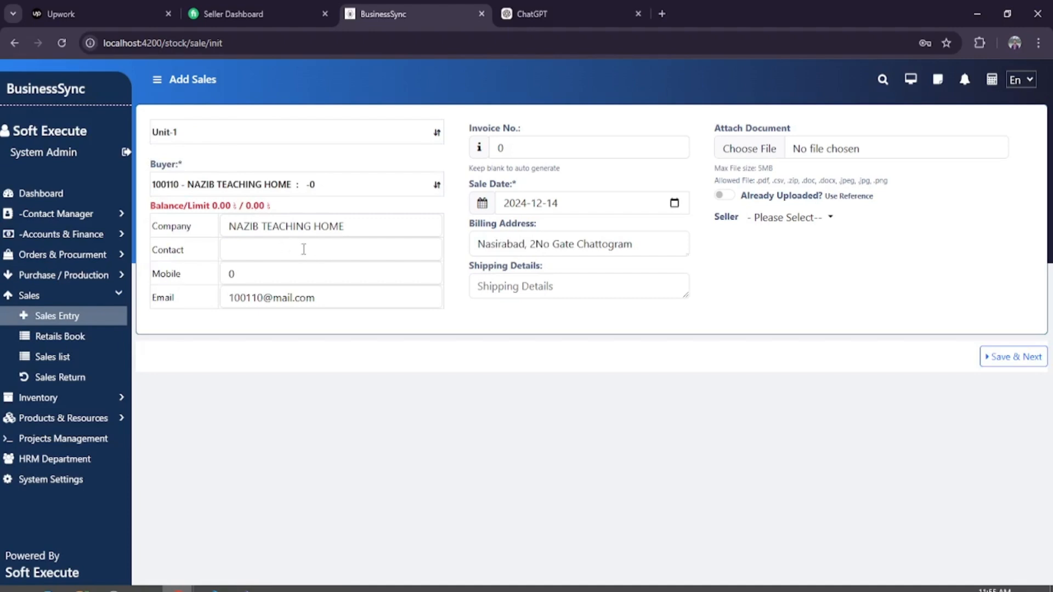
# Change the buyer to AS COMPUTER SOLUTION and save the initial sale to continue to its update page.
pyautogui.click(316, 185)
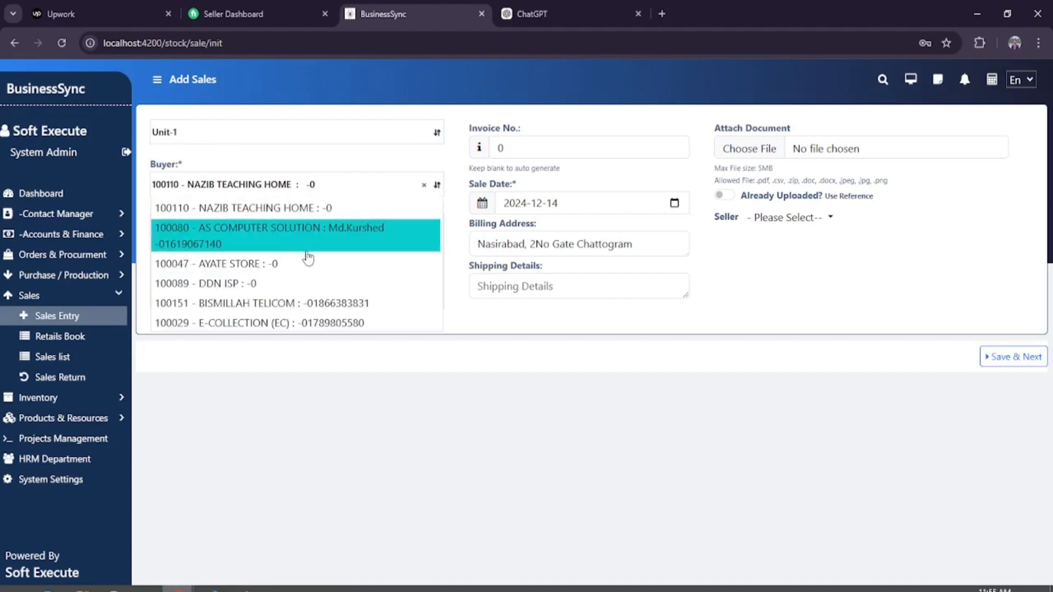
pyautogui.click(307, 245)
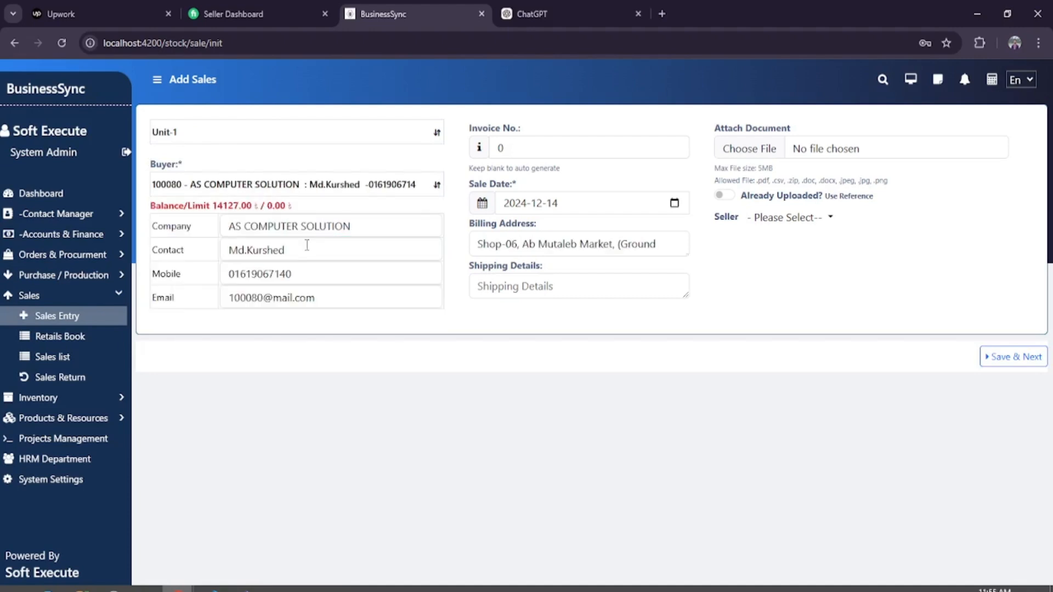
pyautogui.click(1013, 357)
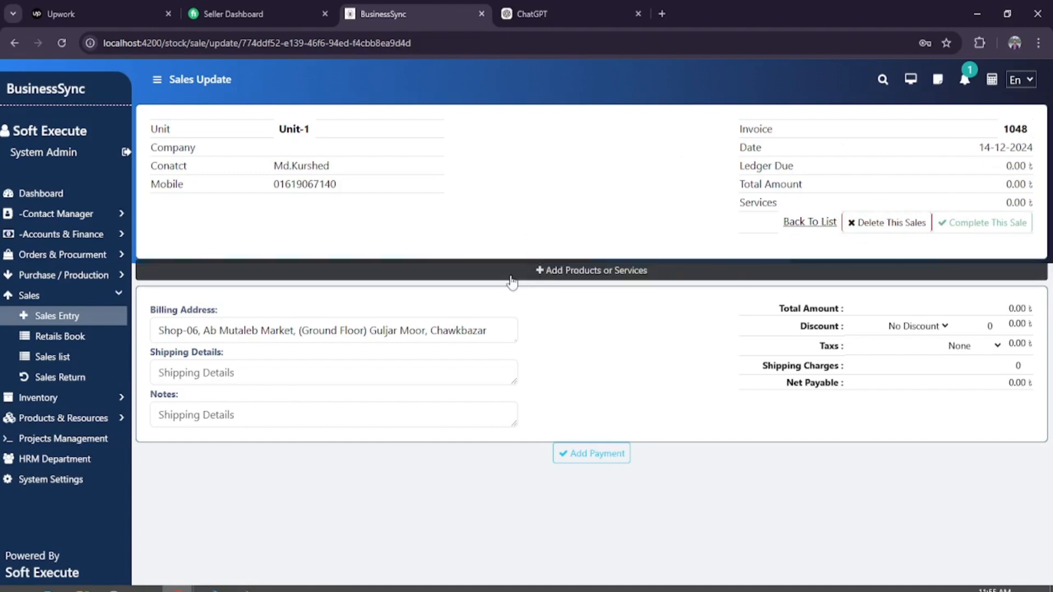
# Open product and service entry for the sale, search for "toner" and add POWER PRINT-85A/35/78A with quantity 1.
pyautogui.click(573, 272)
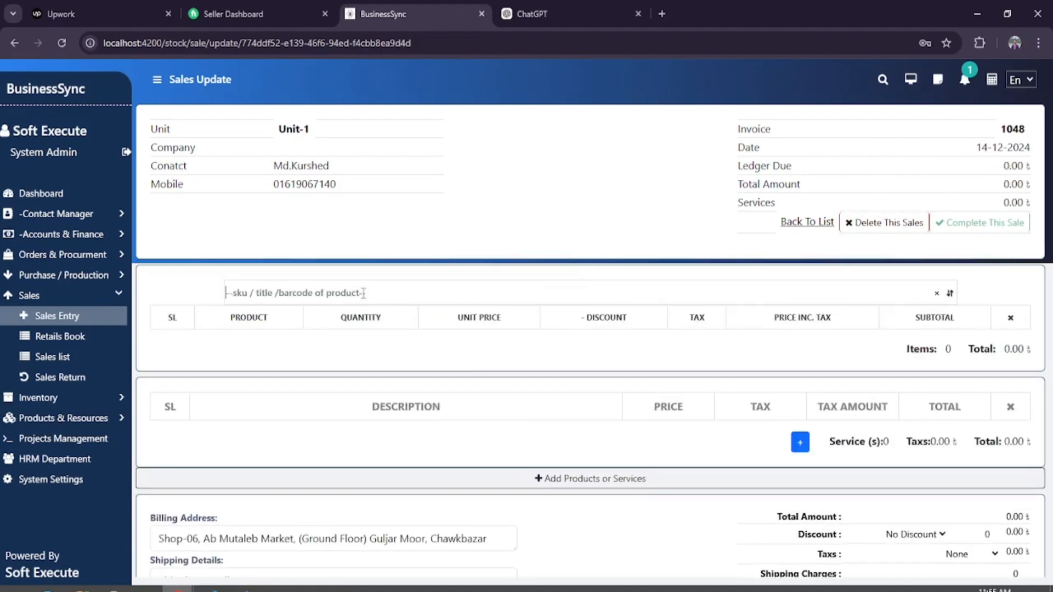
pyautogui.write('toner')
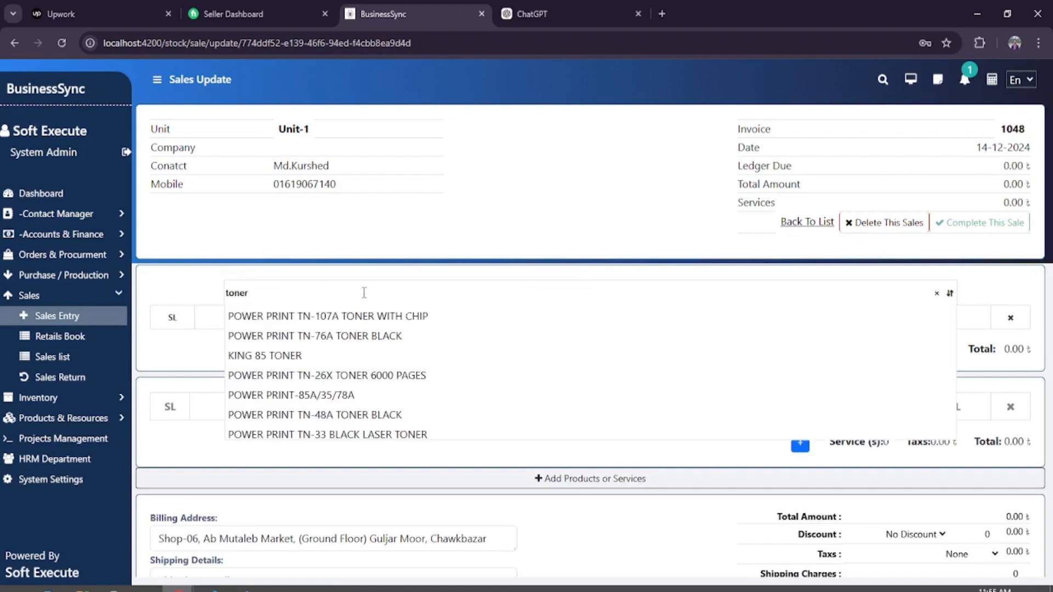
pyautogui.click(348, 396)
pyautogui.click(426, 349)
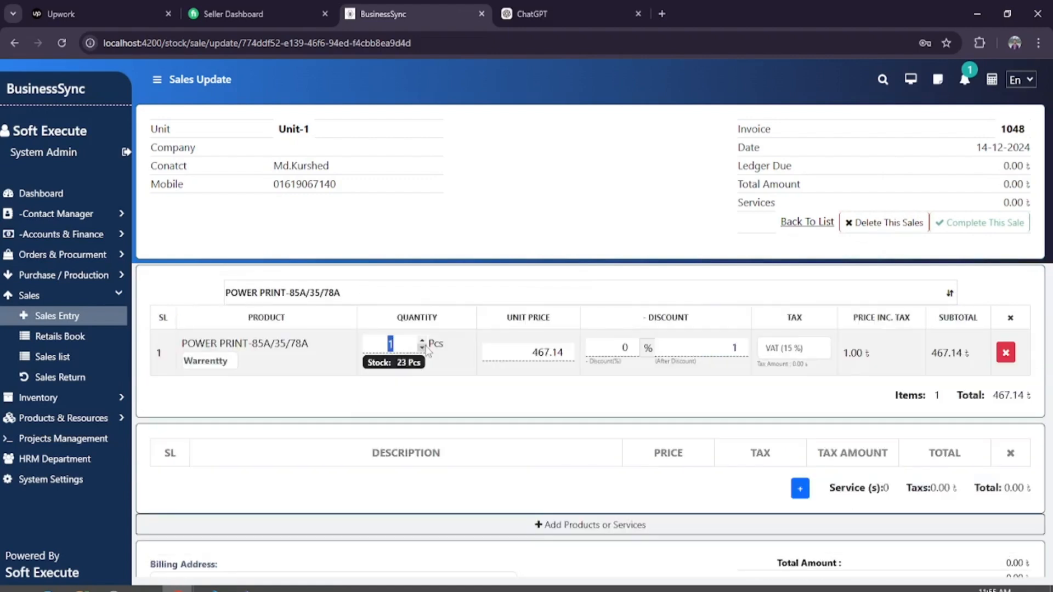
pyautogui.write('1')
pyautogui.click(522, 384)
pyautogui.scroll(-1, 954, 366)
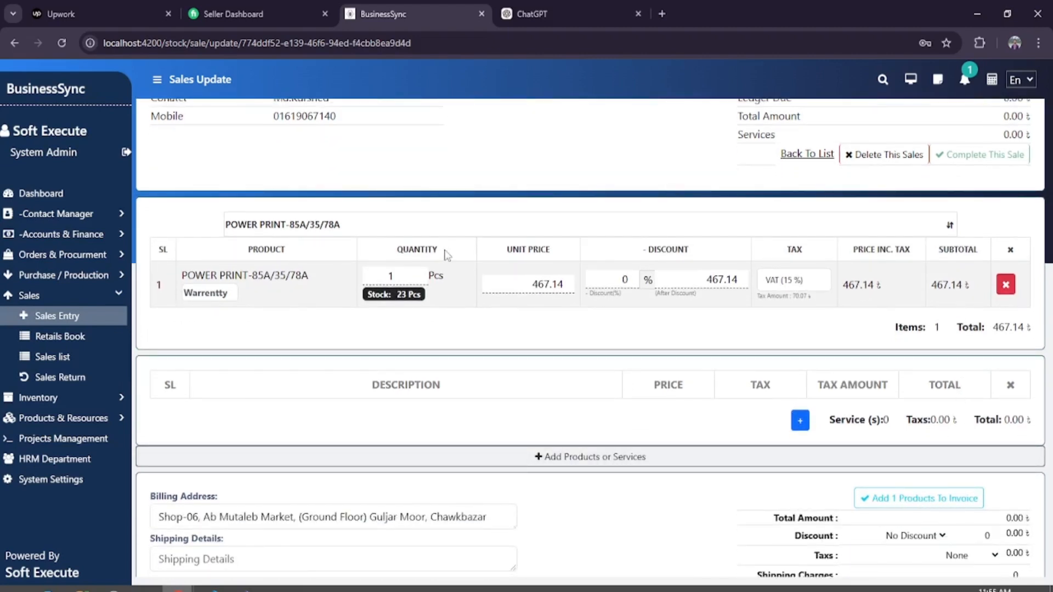
# Search the products for "gig" and try to add the GIGABYTE GA-H81M-H M.2 MOTHERBOARD to the sale.
pyautogui.moveTo(432, 225); pyautogui.dragTo(188, 230)
pyautogui.write('gigab')
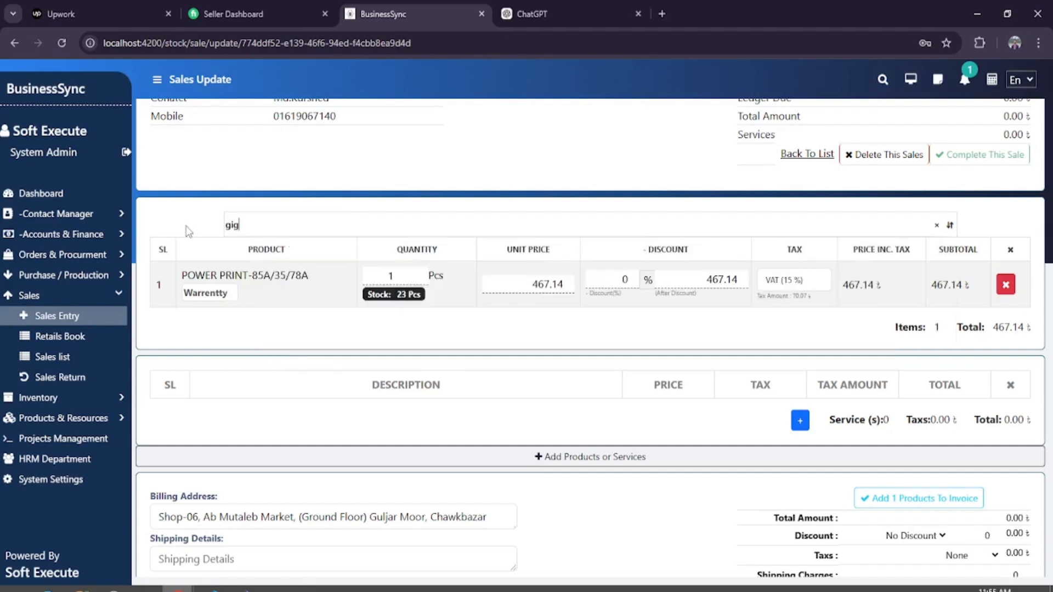
pyautogui.click(303, 250)
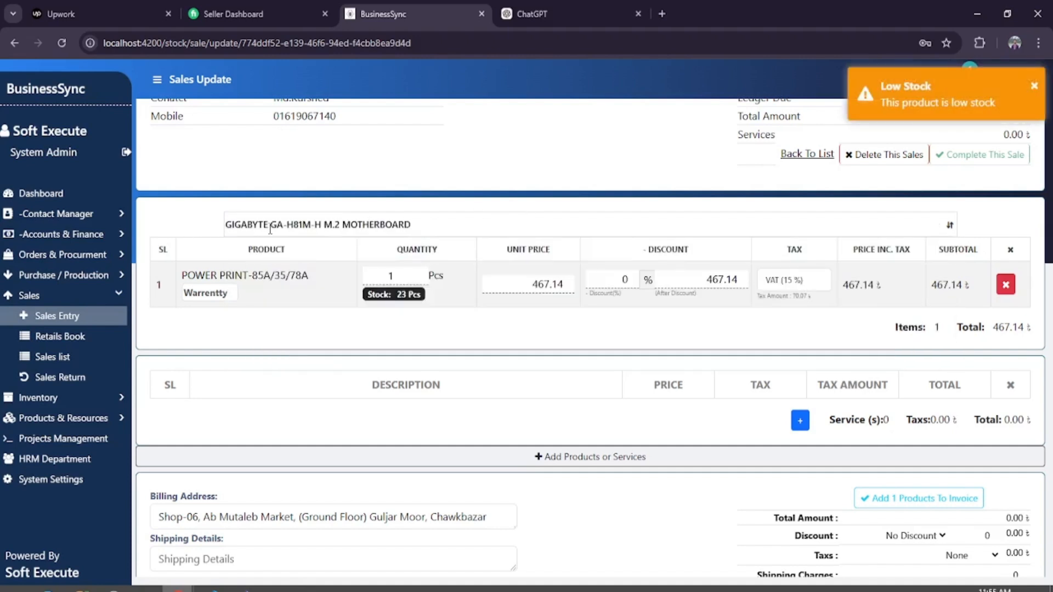
pyautogui.moveTo(441, 229); pyautogui.dragTo(34, 186)
pyautogui.write('gig')
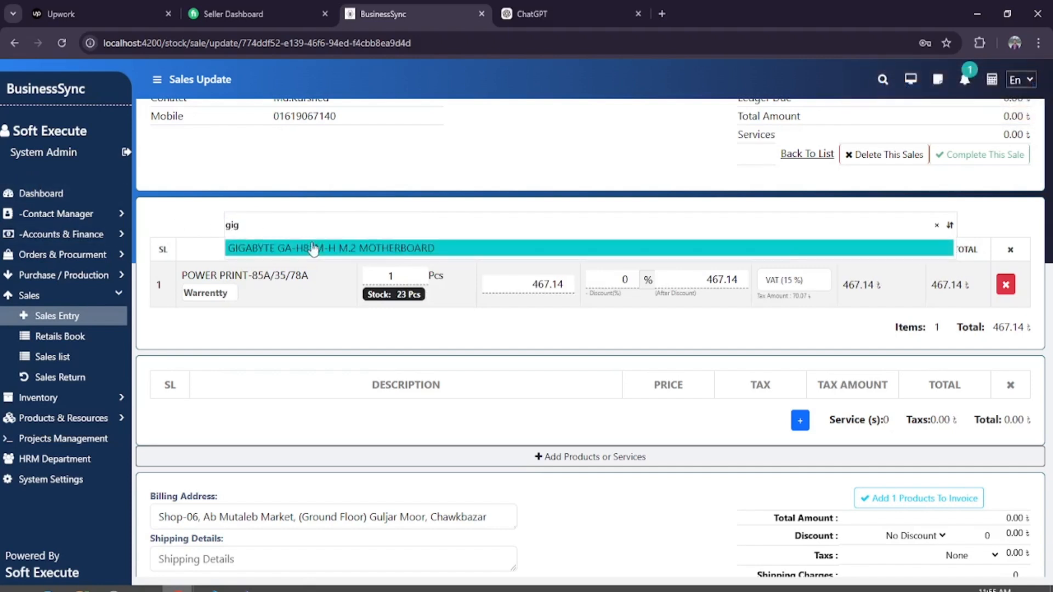
pyautogui.click(334, 249)
# Search the products for "toner" and try to add POWER PRINT TN-33 BLACK LASER TONER and POWER PRINT TN-337 TONER.
pyautogui.hotkey('ctrl', 'a')
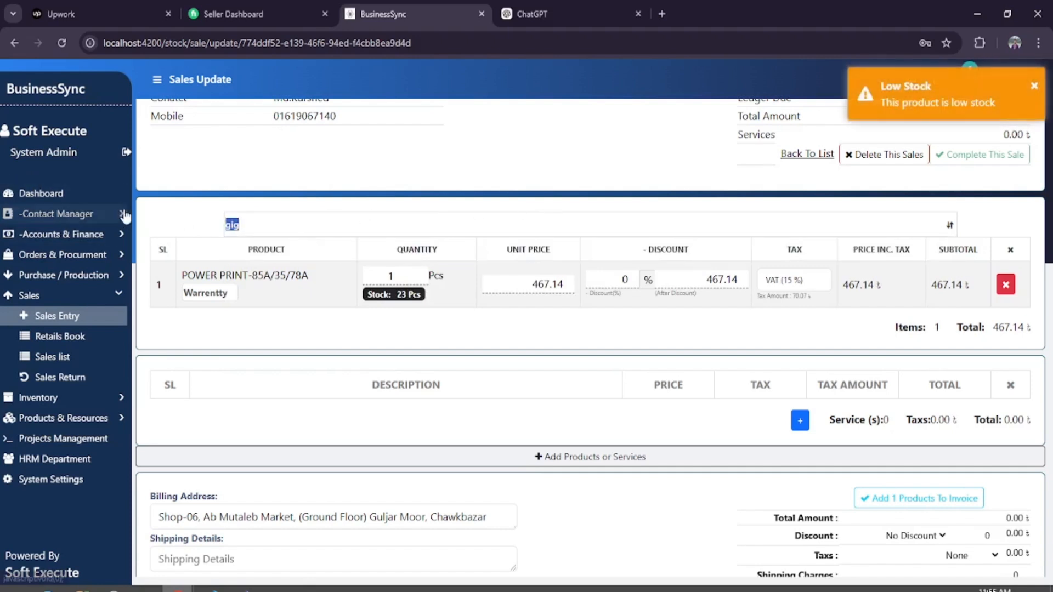
pyautogui.press('BackSpace')
pyautogui.write('toner')
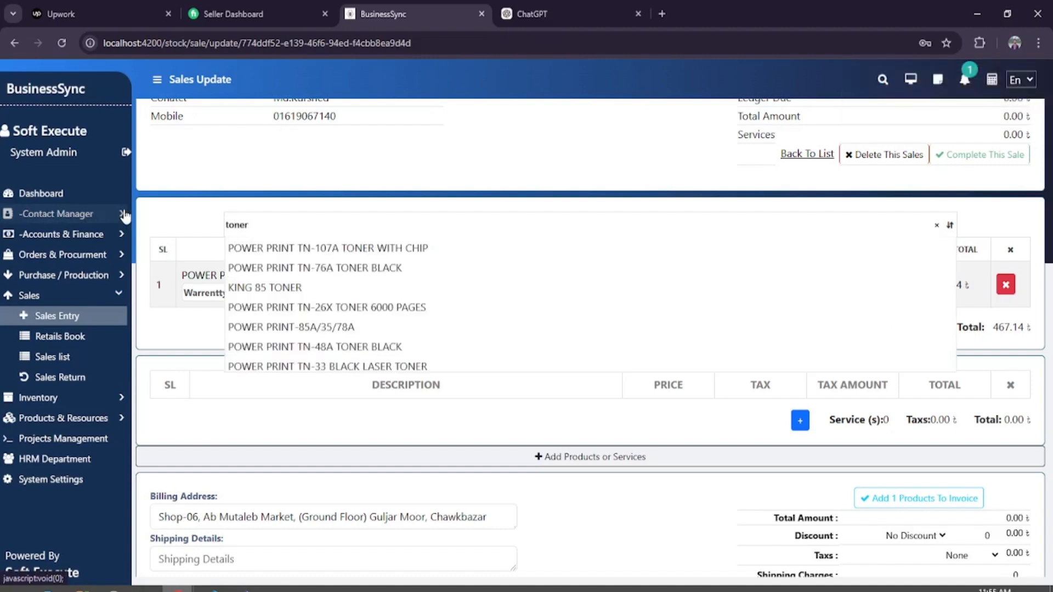
pyautogui.scroll(-3, 307, 289)
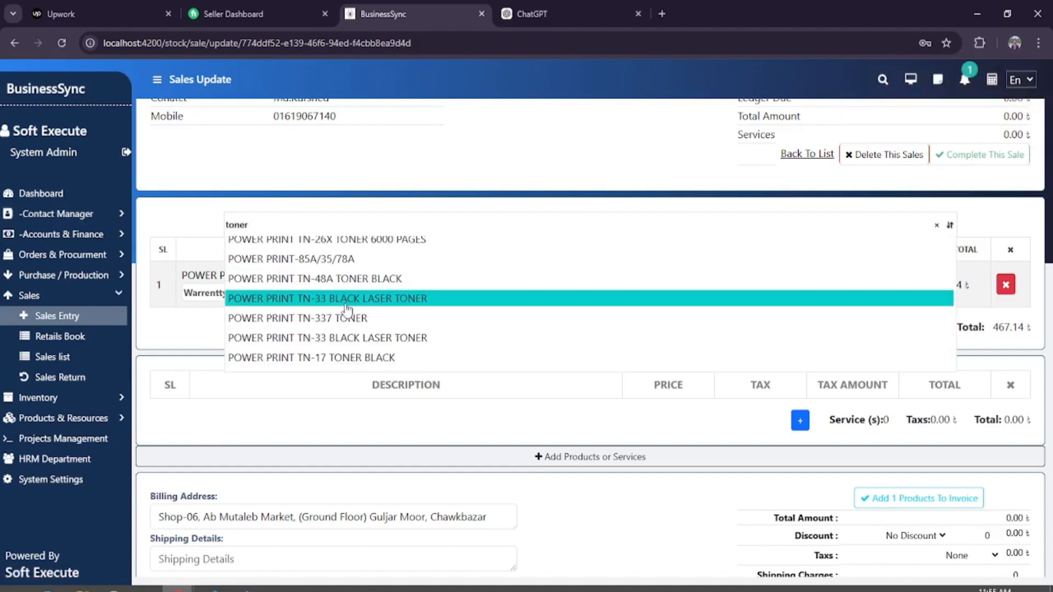
pyautogui.click(346, 300)
pyautogui.click(355, 338)
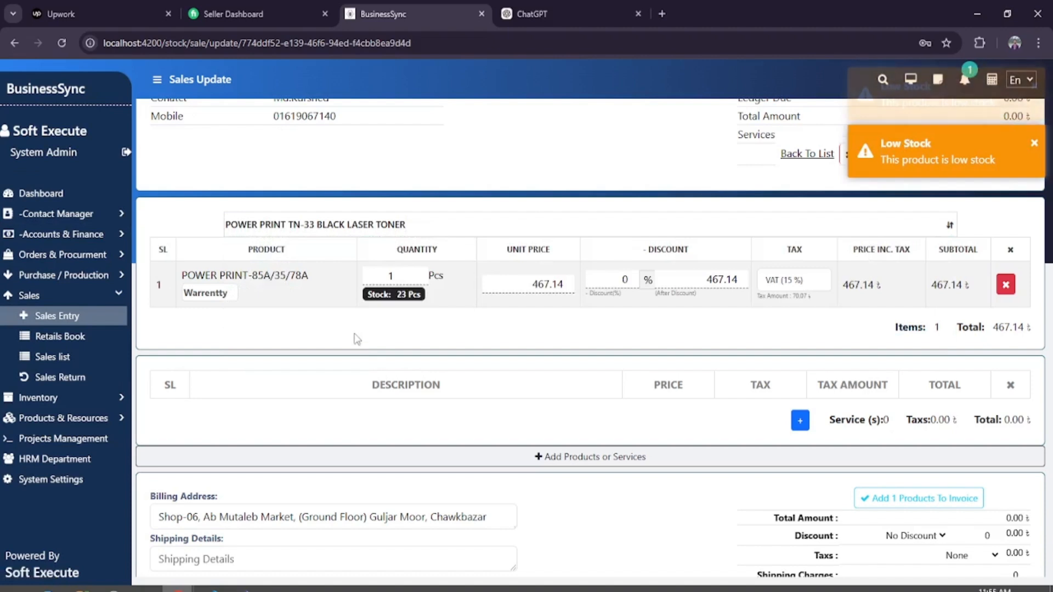
pyautogui.click(344, 317)
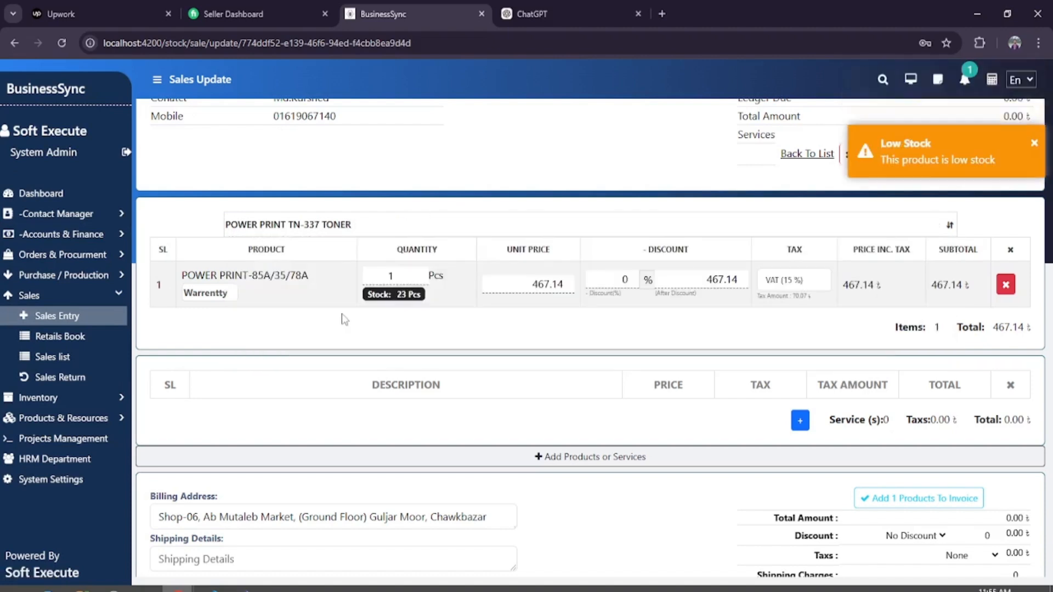
# Add a second POWER PRINT-85A/35/78A line with quantity 2, then remove that duplicate line.
pyautogui.click(383, 216)
pyautogui.click(336, 267)
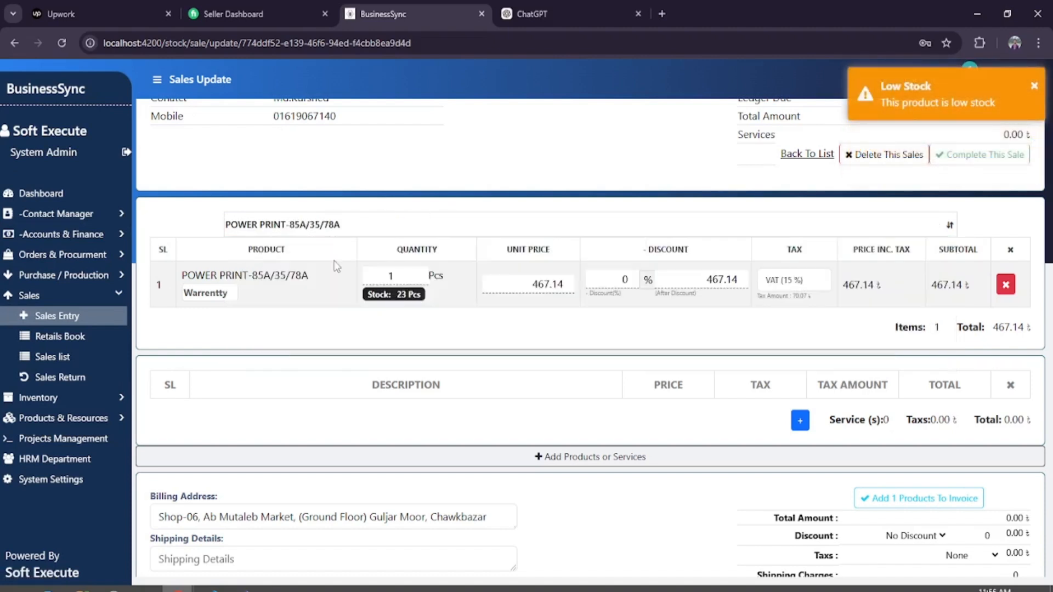
pyautogui.moveTo(382, 319); pyautogui.dragTo(428, 320)
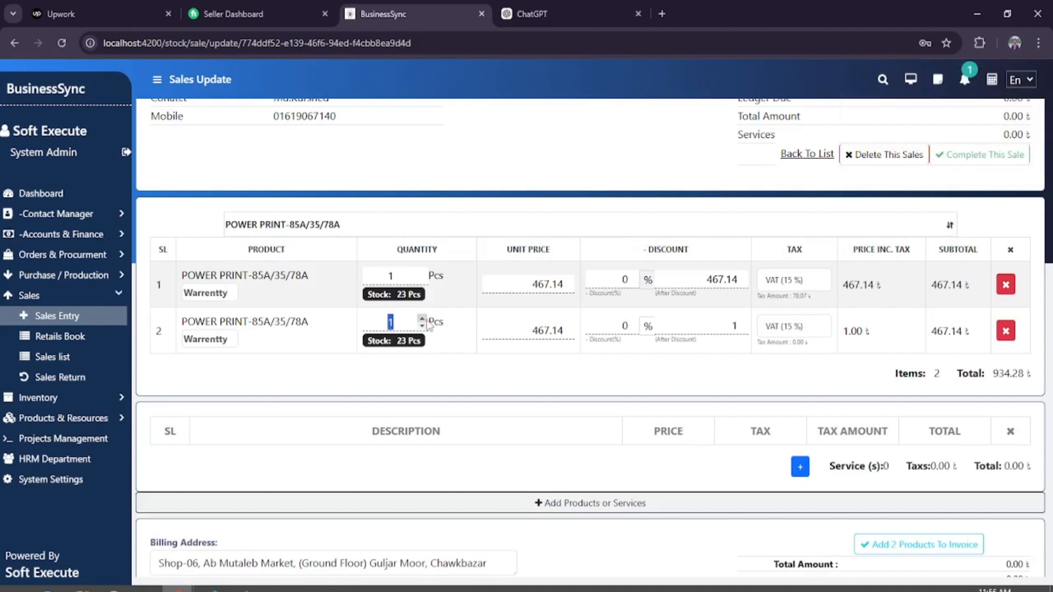
pyautogui.write('2')
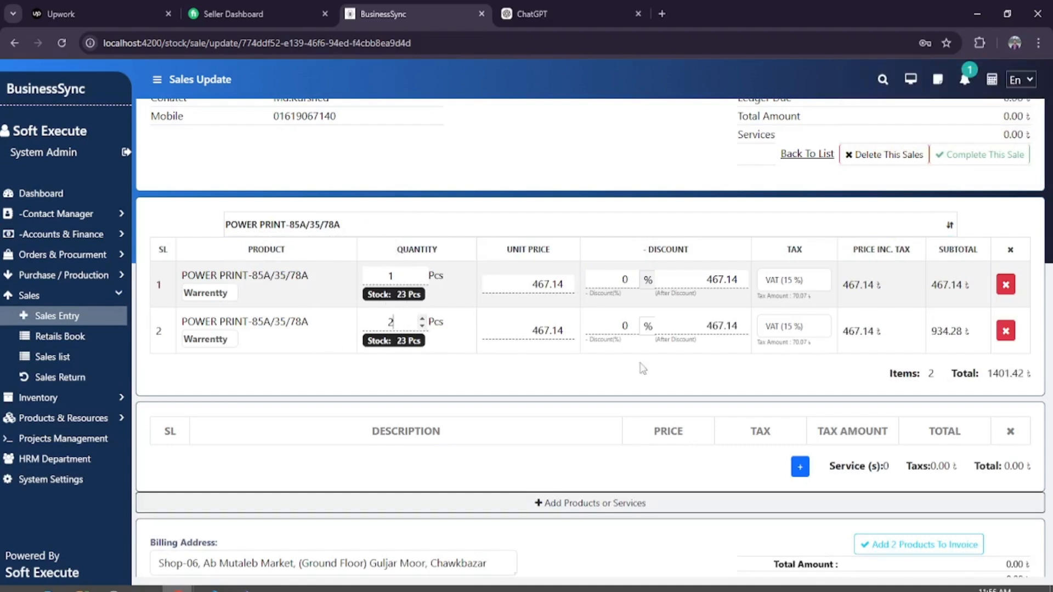
pyautogui.click(1006, 331)
# Try to add POWER PRINT TN-76A TONER BLACK and POWER PRINT TN-337 TONER from the product results.
pyautogui.click(364, 229)
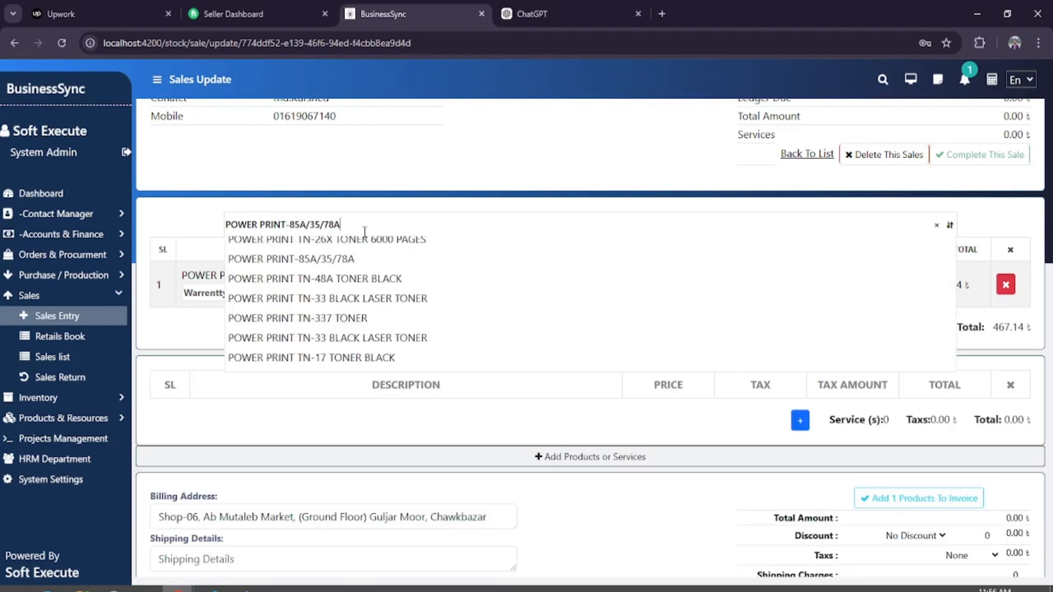
pyautogui.scroll(2, 345, 313)
pyautogui.click(348, 263)
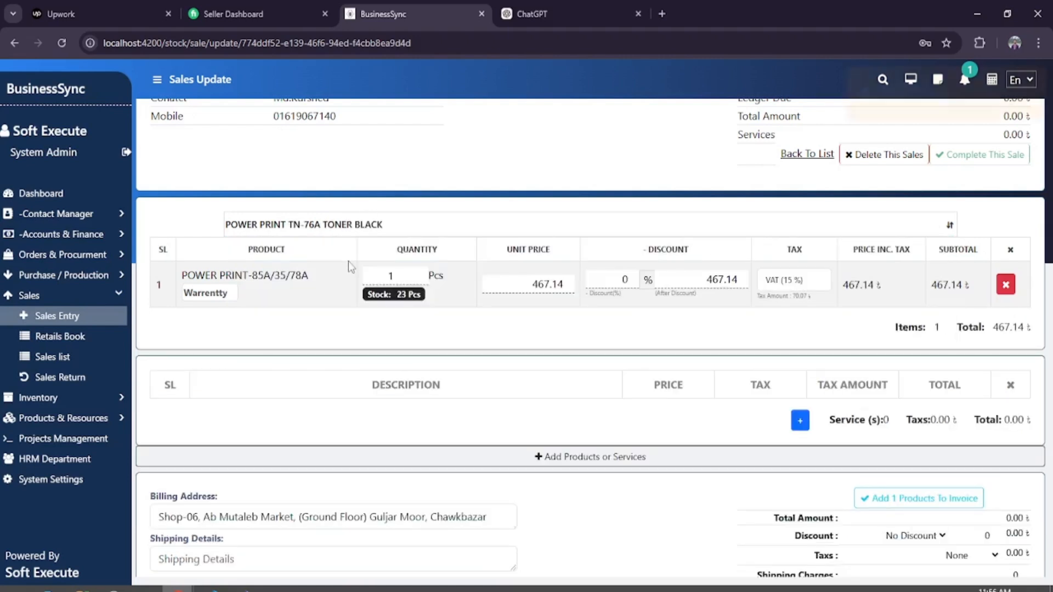
pyautogui.click(417, 223)
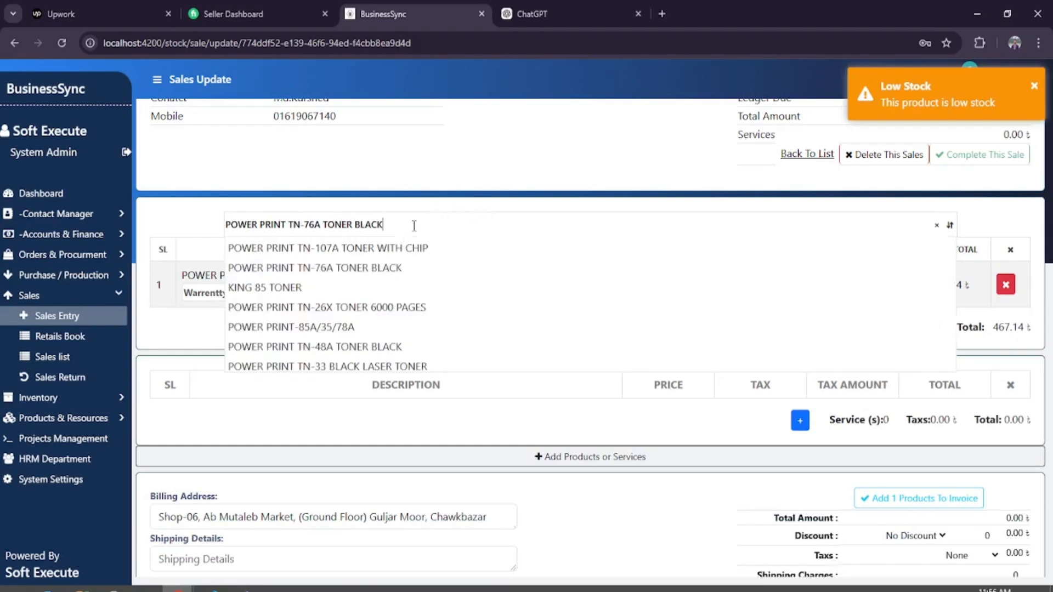
pyautogui.scroll(2, 345, 323)
pyautogui.scroll(-1, 335, 350)
pyautogui.scroll(-2, 331, 355)
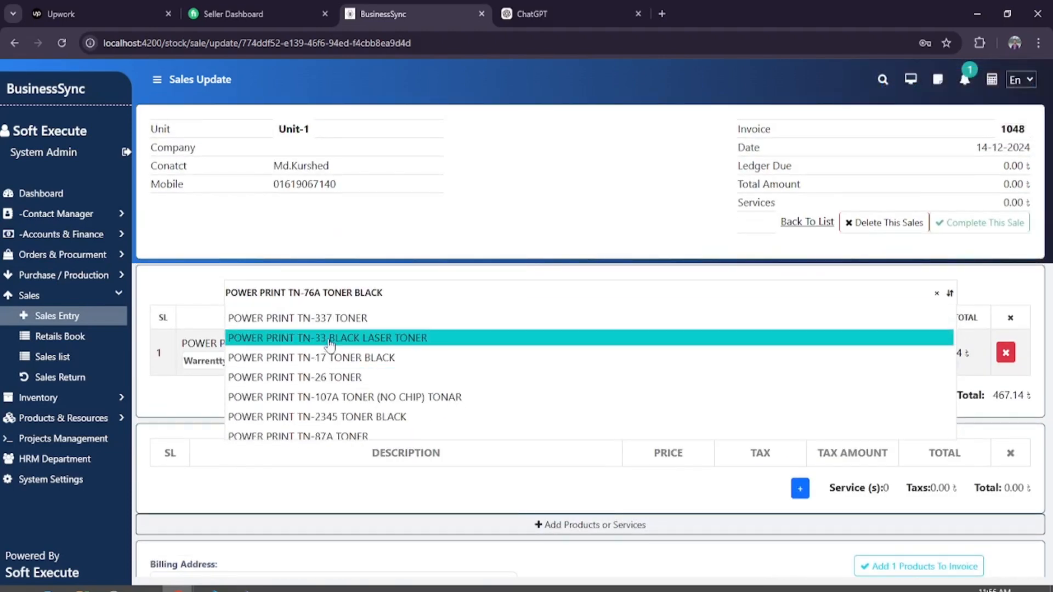
pyautogui.scroll(2, 332, 355)
pyautogui.click(325, 384)
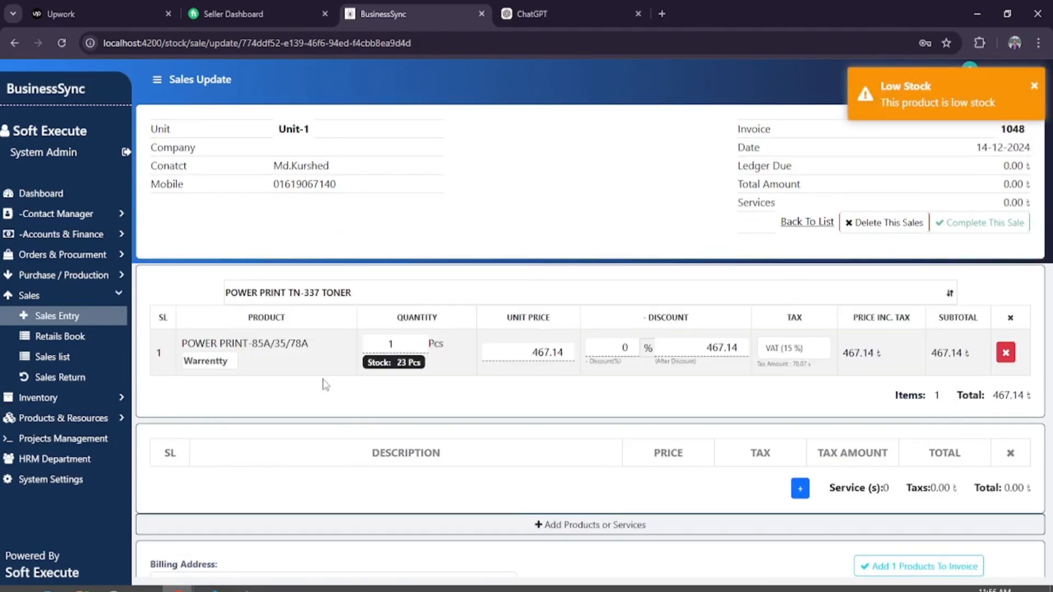
# Search for "toner" again and try to add POWER PRINT TN-26X TONER 6000 PAGES to the sale.
pyautogui.tripleClick(358, 290)
pyautogui.write('toner')
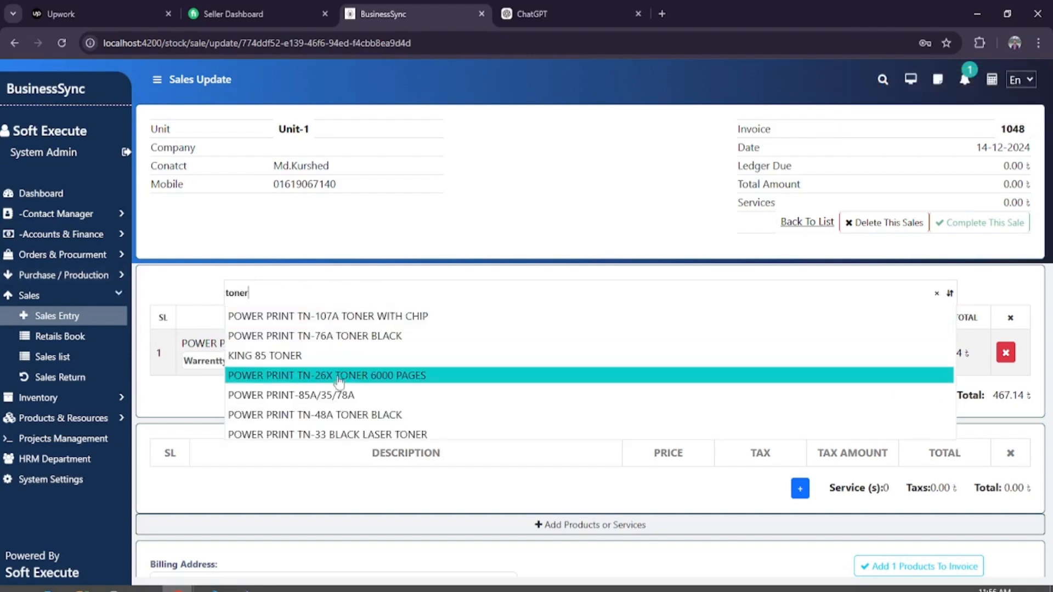
pyautogui.scroll(-3, 346, 384)
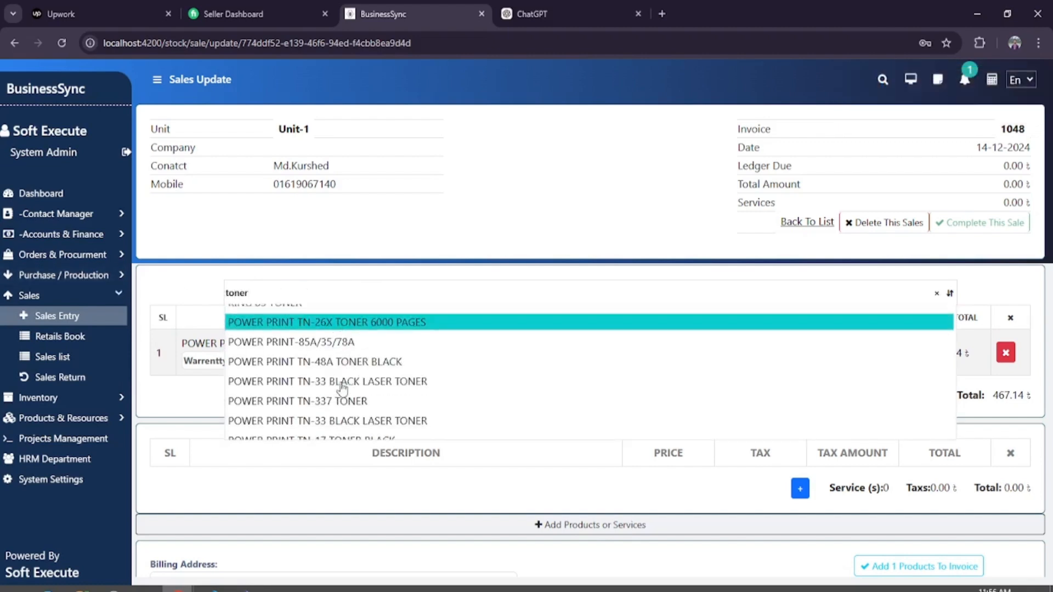
pyautogui.click(360, 310)
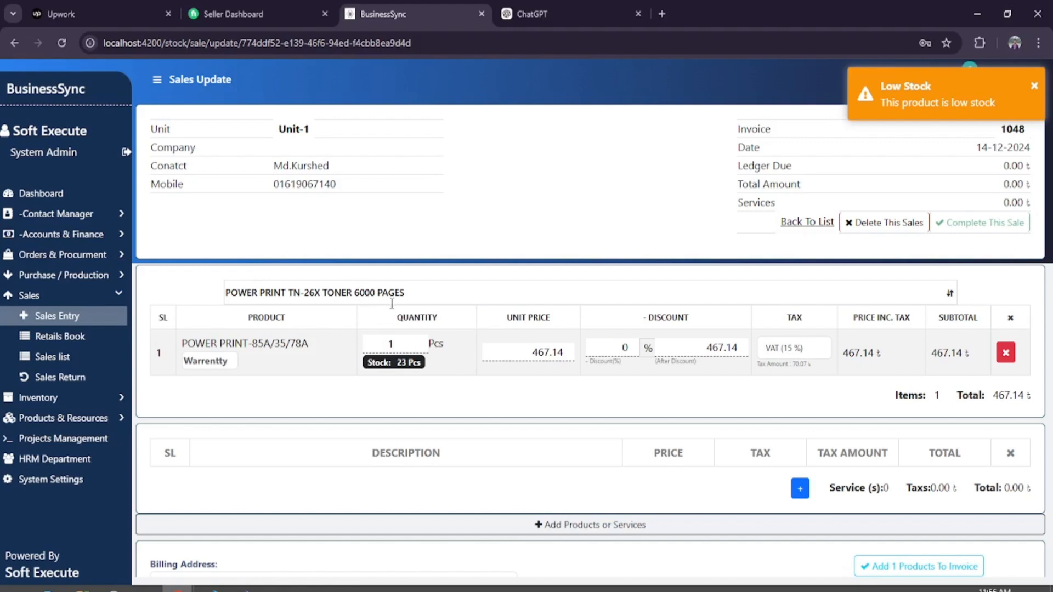
# Clear the product search and try to add POWER PRINT TN-87A TONER to the sale.
pyautogui.scroll(-1, 290, 309)
pyautogui.moveTo(430, 220); pyautogui.dragTo(212, 222)
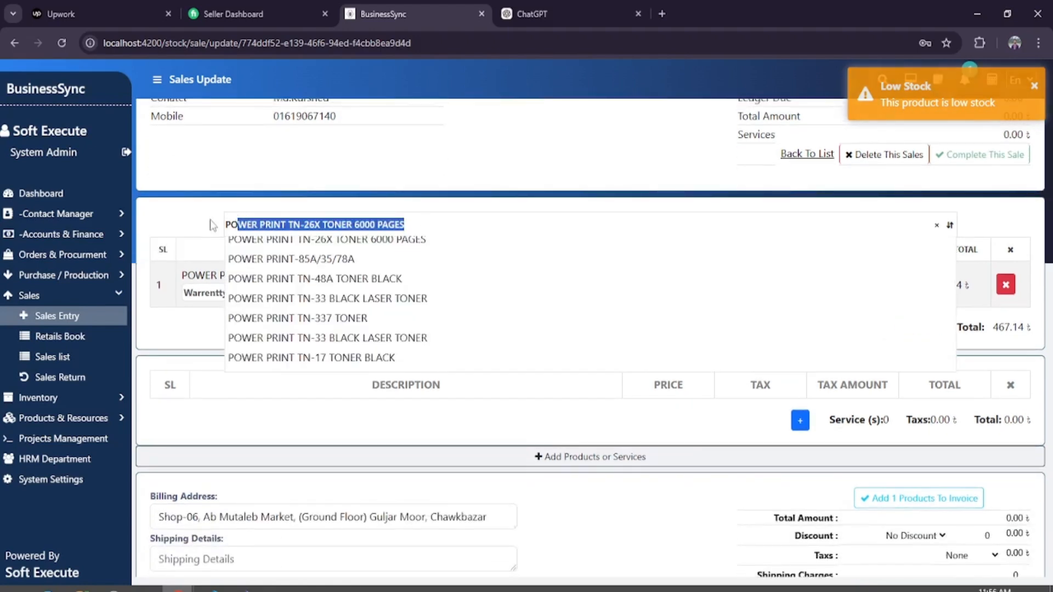
pyautogui.click(500, 240)
pyautogui.moveTo(438, 229); pyautogui.dragTo(117, 223)
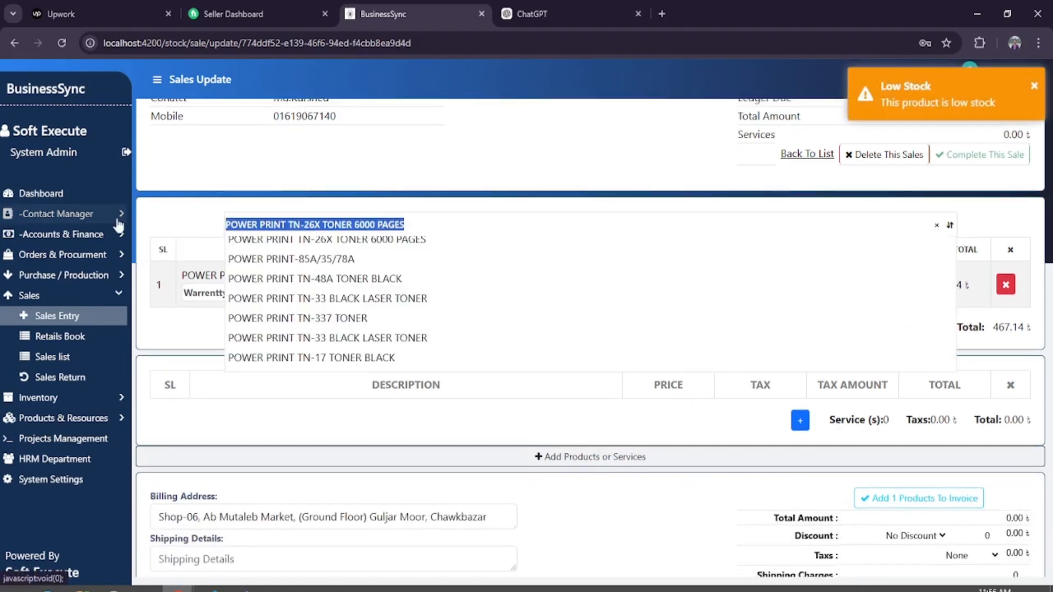
pyautogui.press('BackSpace')
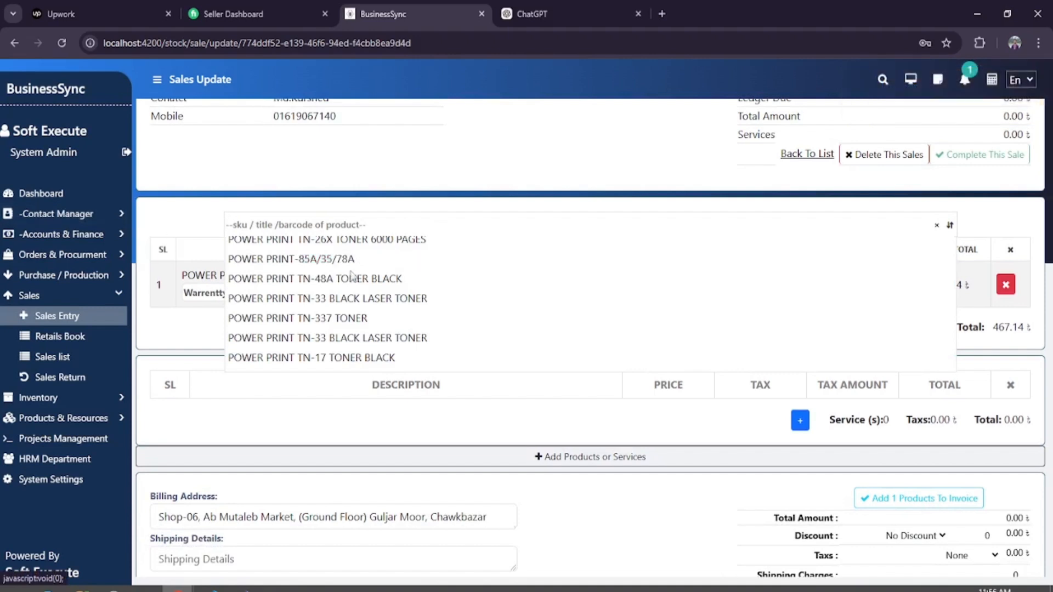
pyautogui.scroll(-5, 364, 307)
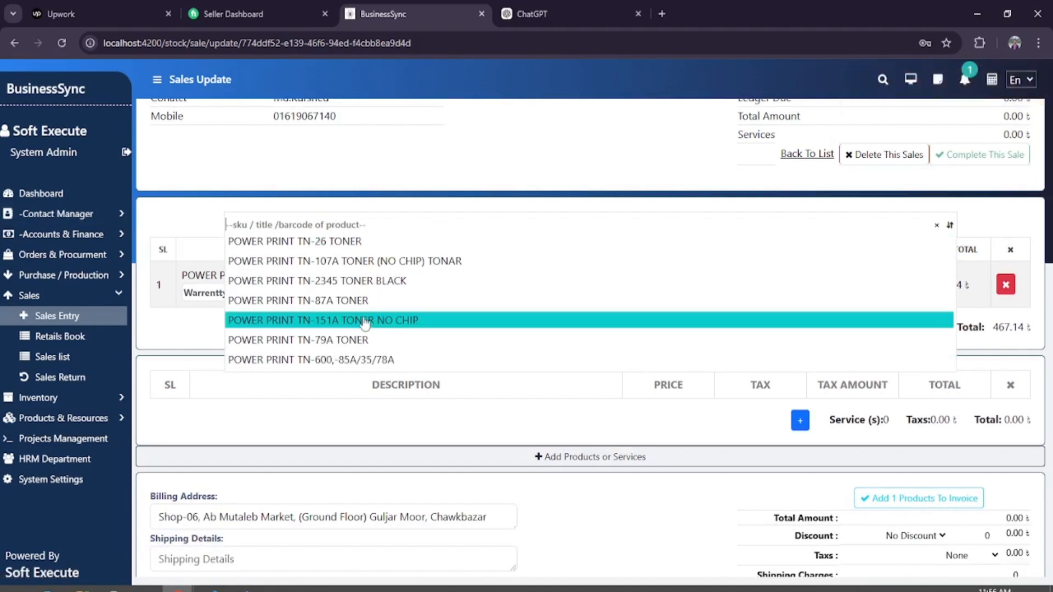
pyautogui.click(336, 300)
# Add KING 85 TONER with quantity 1 as the second product line and add both products to the invoice.
pyautogui.moveTo(373, 222); pyautogui.dragTo(222, 215)
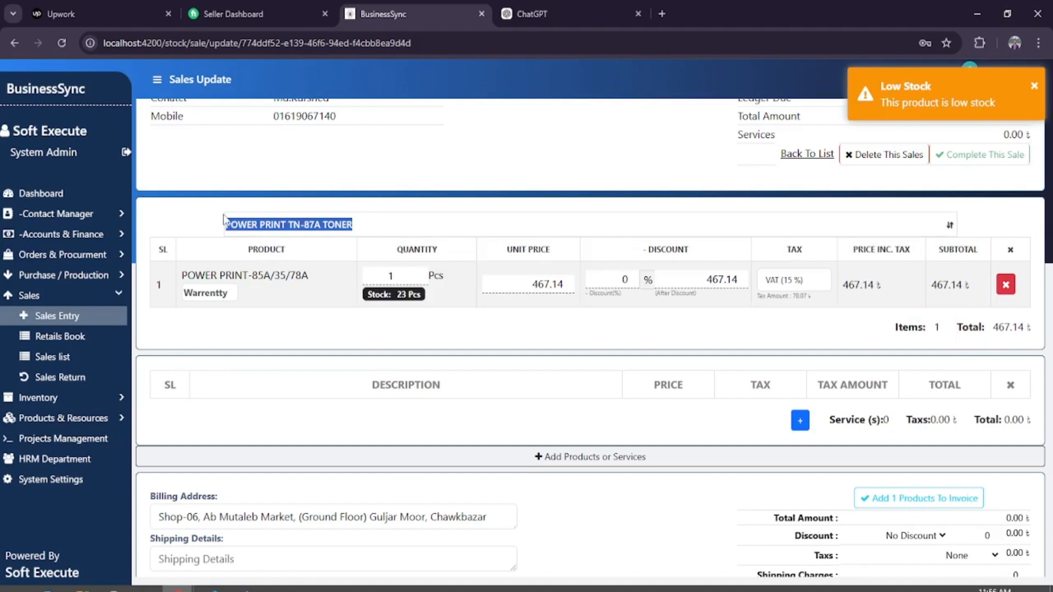
pyautogui.press('BackSpace')
pyautogui.scroll(-3, 359, 282)
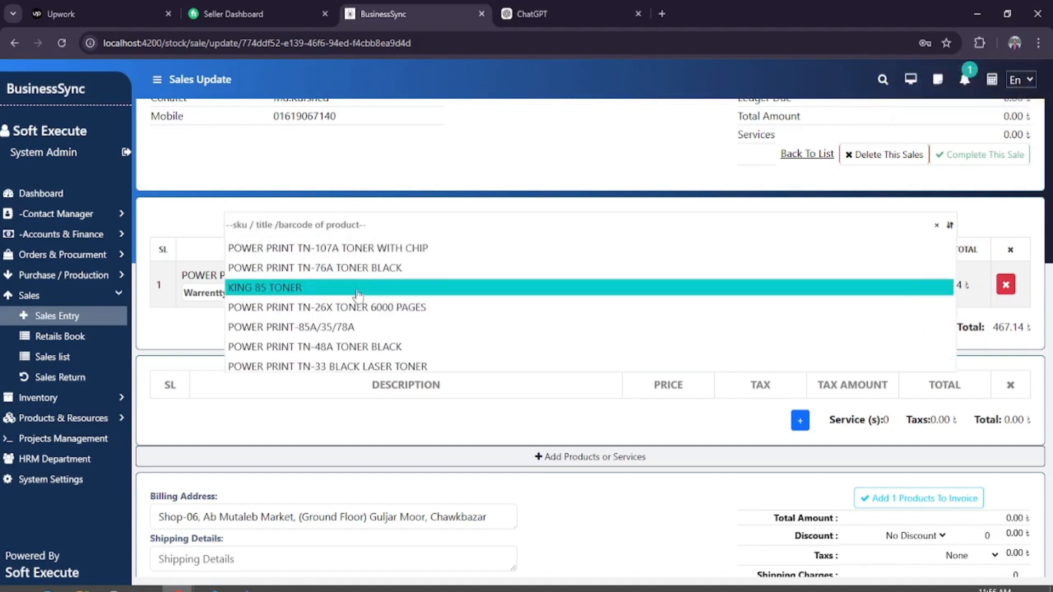
pyautogui.click(311, 288)
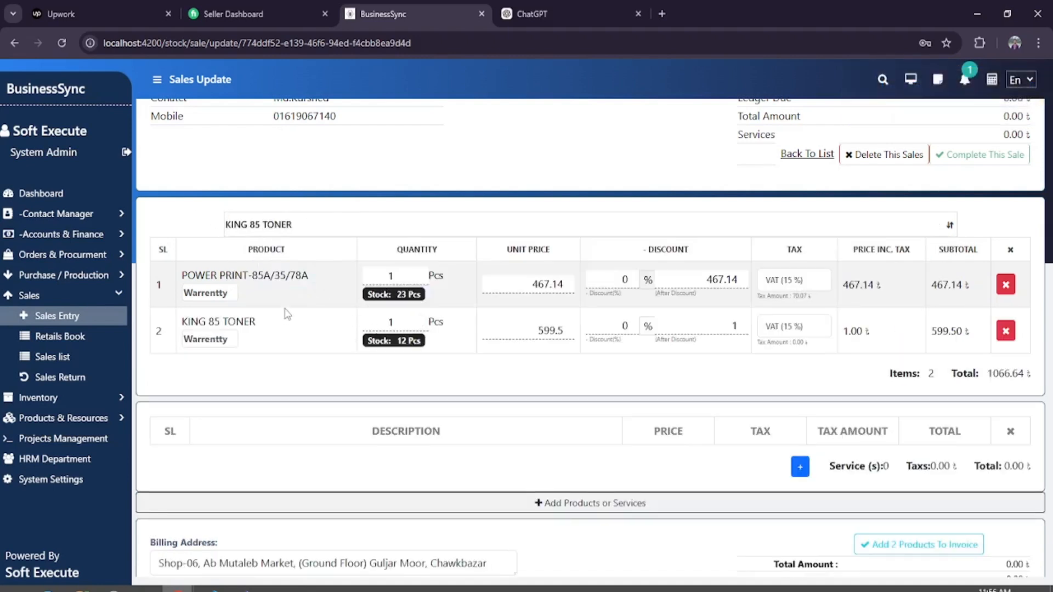
pyautogui.click(401, 321)
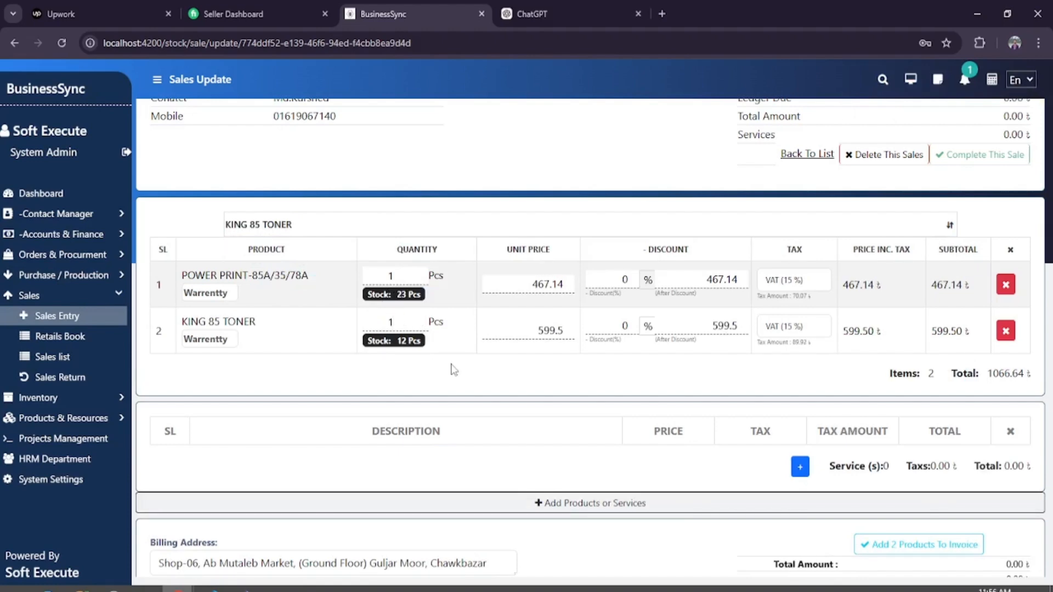
pyautogui.scroll(-2, 543, 300)
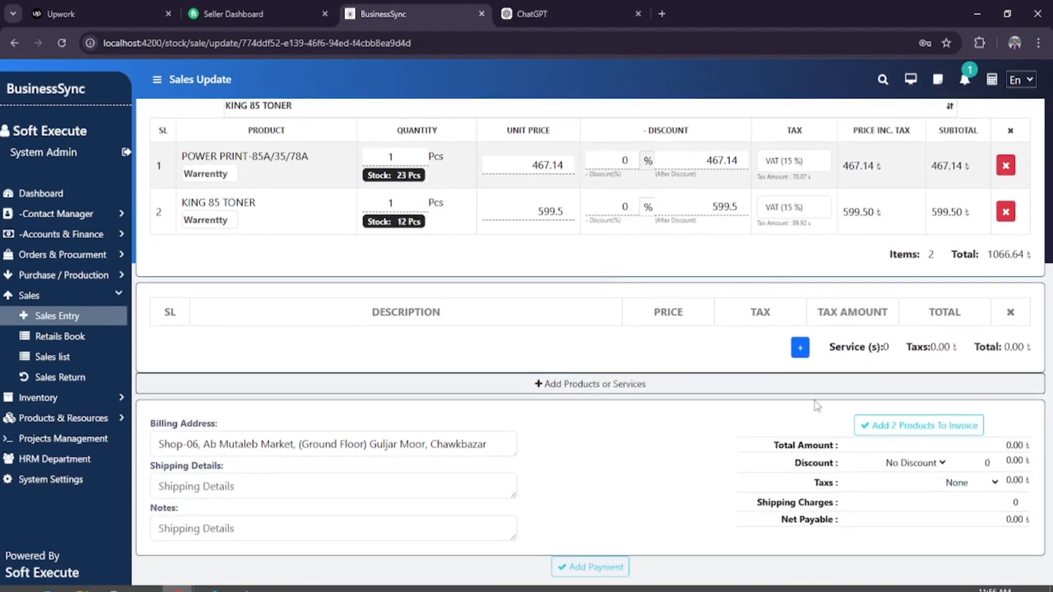
pyautogui.click(910, 430)
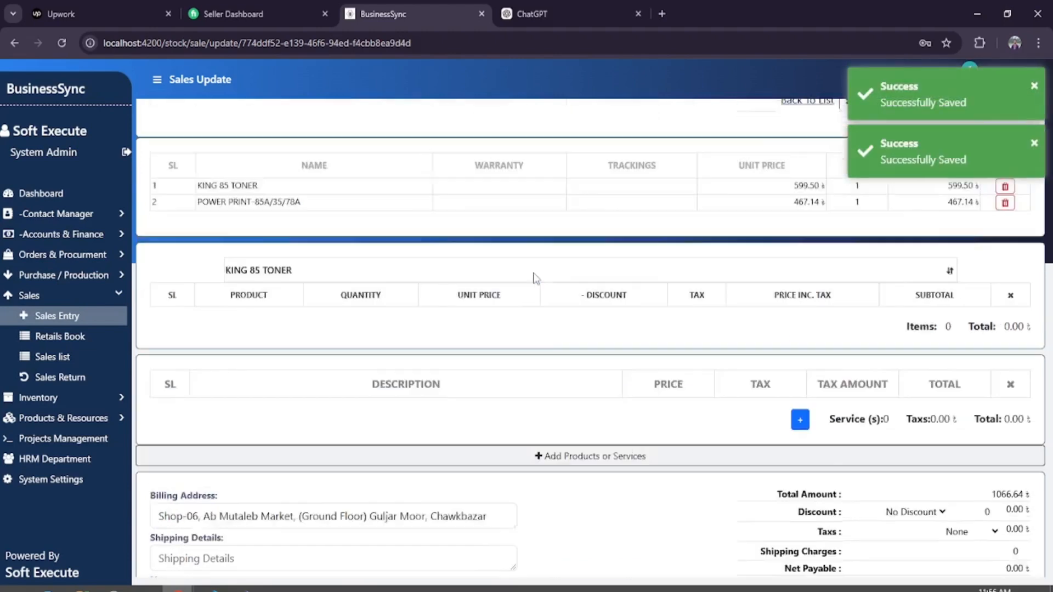
# Add a service line described as laptop services with a price of 300 and add it to the invoice.
pyautogui.scroll(-3, 698, 388)
pyautogui.click(799, 346)
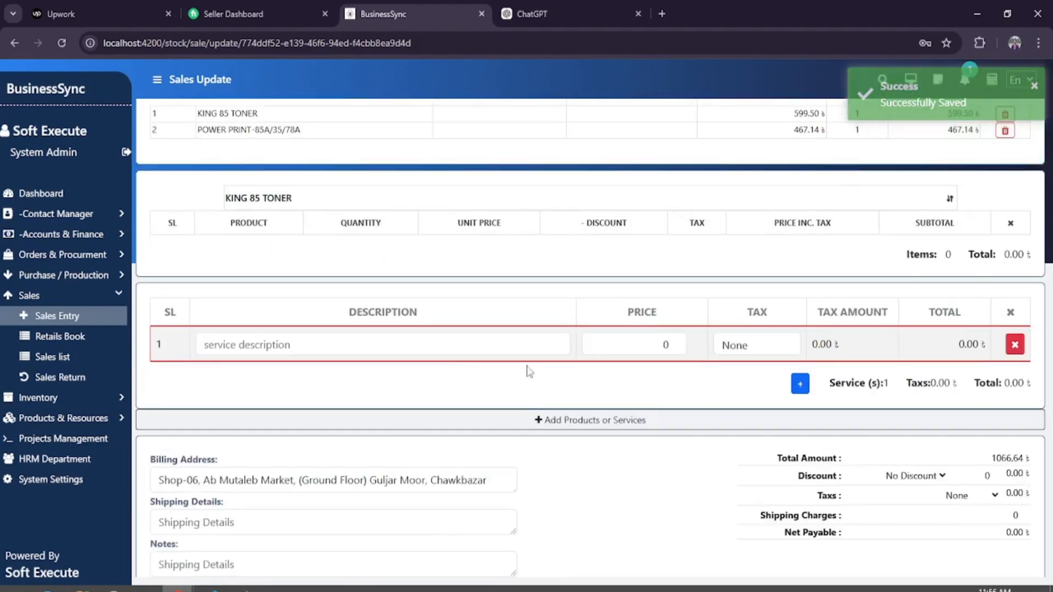
pyautogui.click(371, 336)
pyautogui.write('ser')
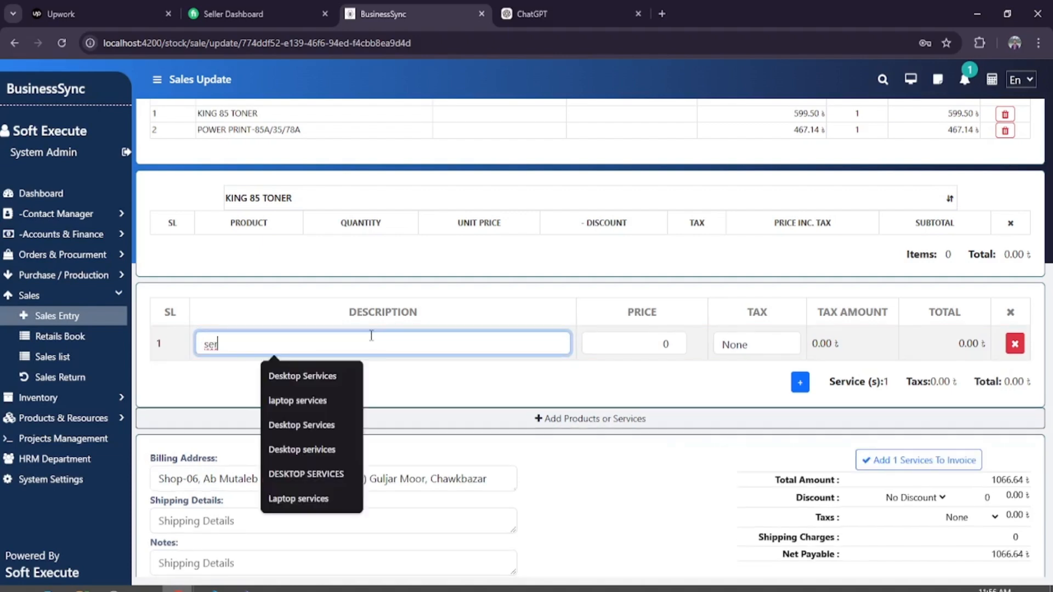
pyautogui.click(318, 403)
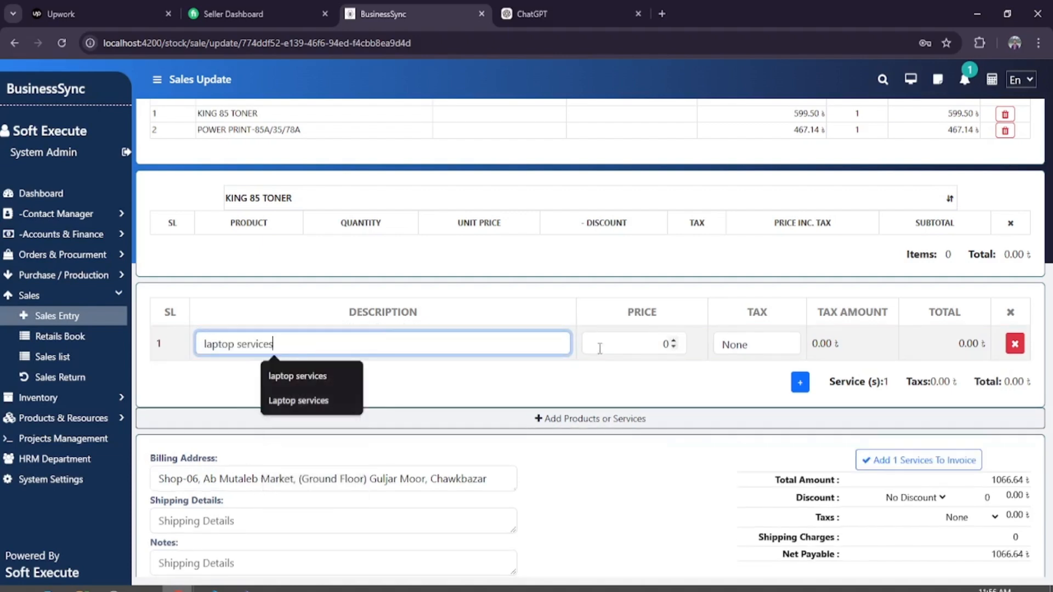
pyautogui.click(600, 344)
pyautogui.write('000')
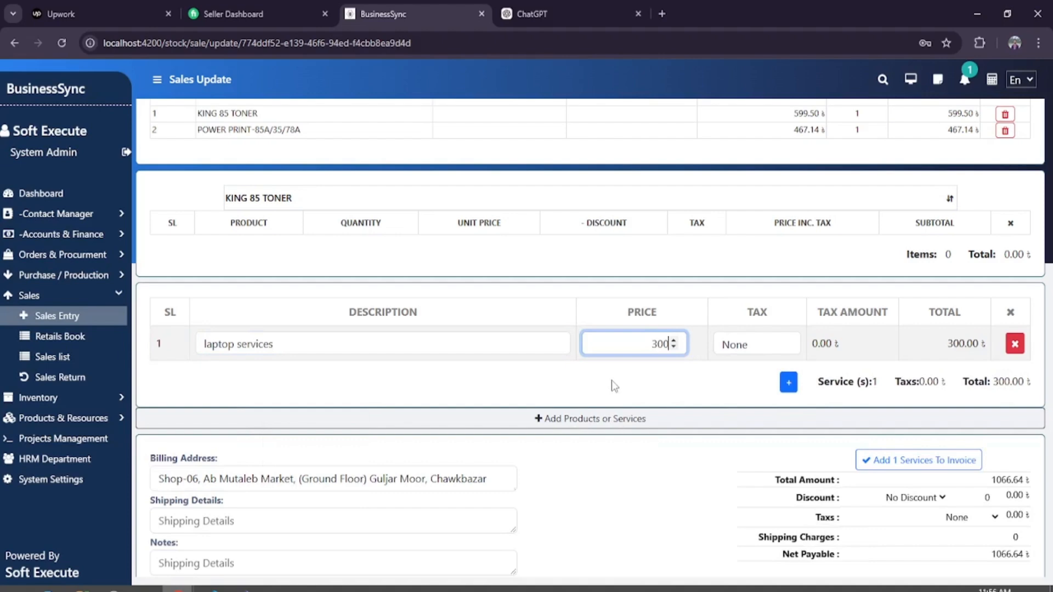
pyautogui.click(871, 460)
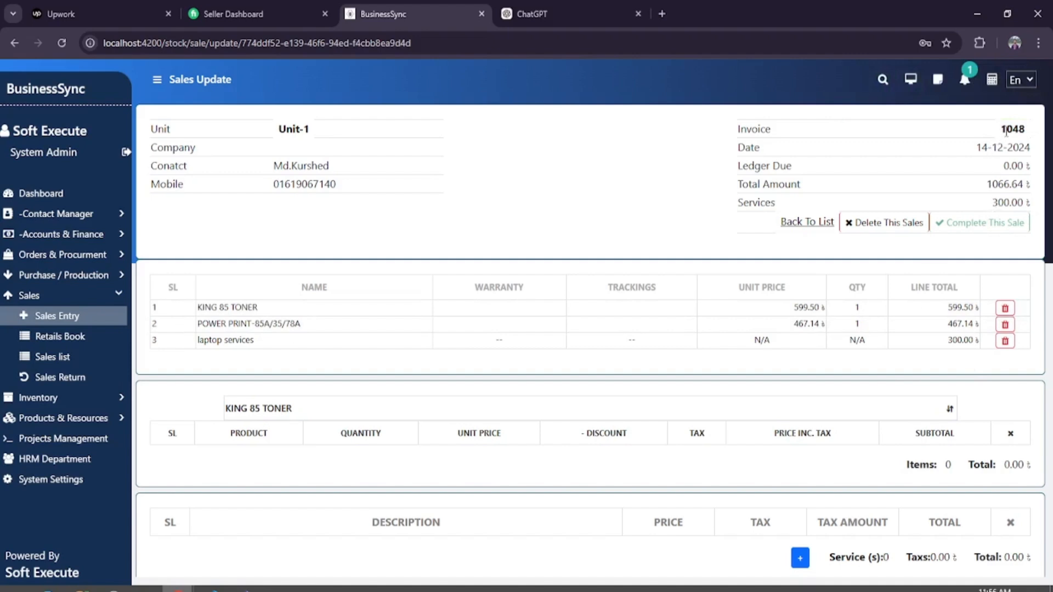
# Review the invoice summary, total amount, services value and payable section of the updated sale.
pyautogui.moveTo(737, 125); pyautogui.dragTo(1024, 185)
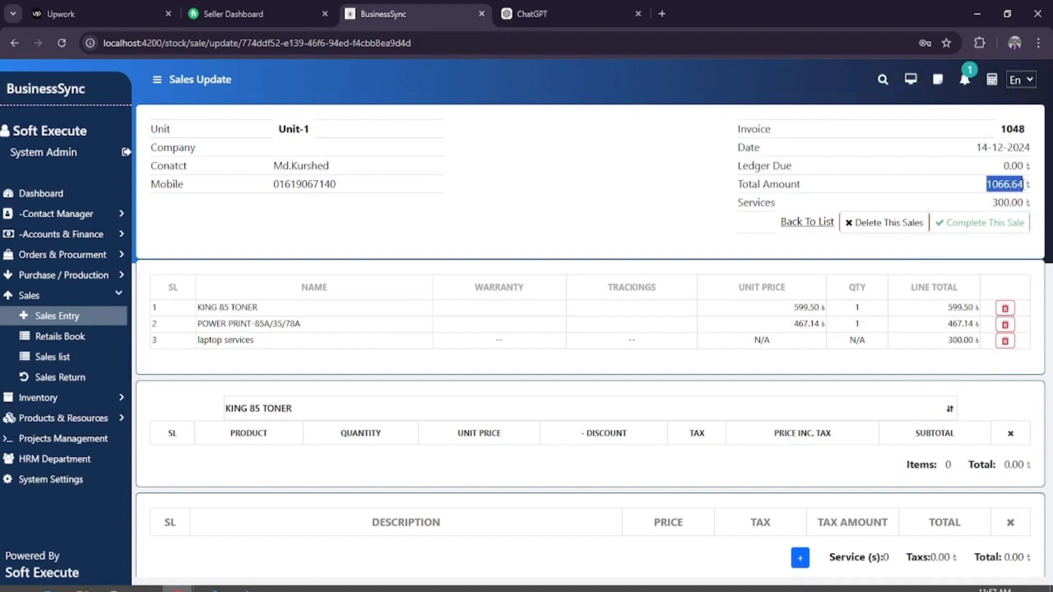
pyautogui.moveTo(712, 198); pyautogui.dragTo(991, 198)
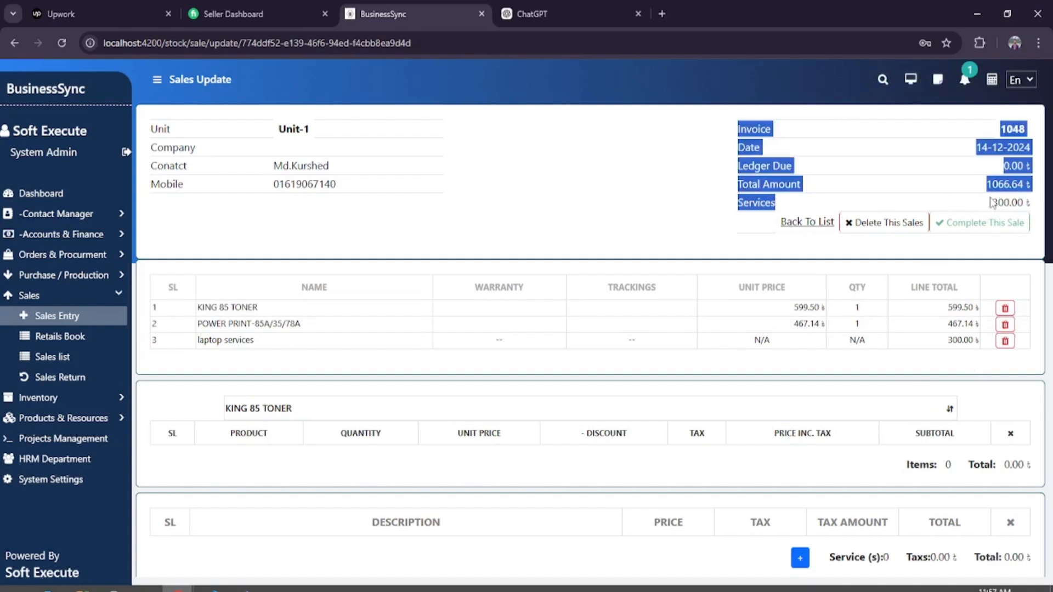
pyautogui.click(982, 202)
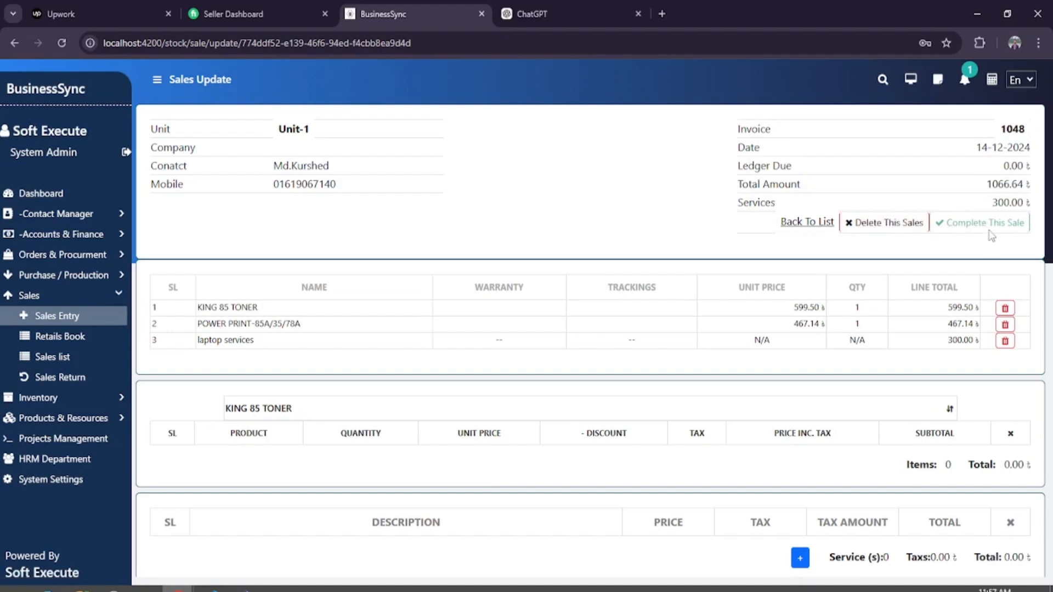
pyautogui.scroll(-4, 973, 356)
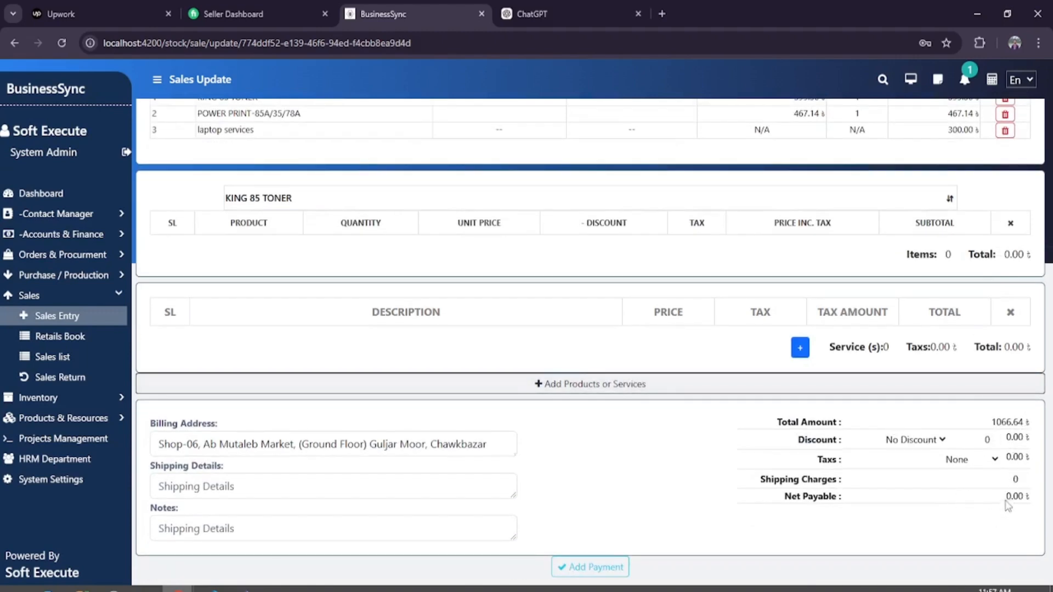
pyautogui.scroll(4, 1013, 496)
pyautogui.scroll(-4, 927, 466)
# Try the Fixed discount type on the sale and restore No Discount.
pyautogui.click(936, 443)
pyautogui.click(899, 477)
pyautogui.click(926, 442)
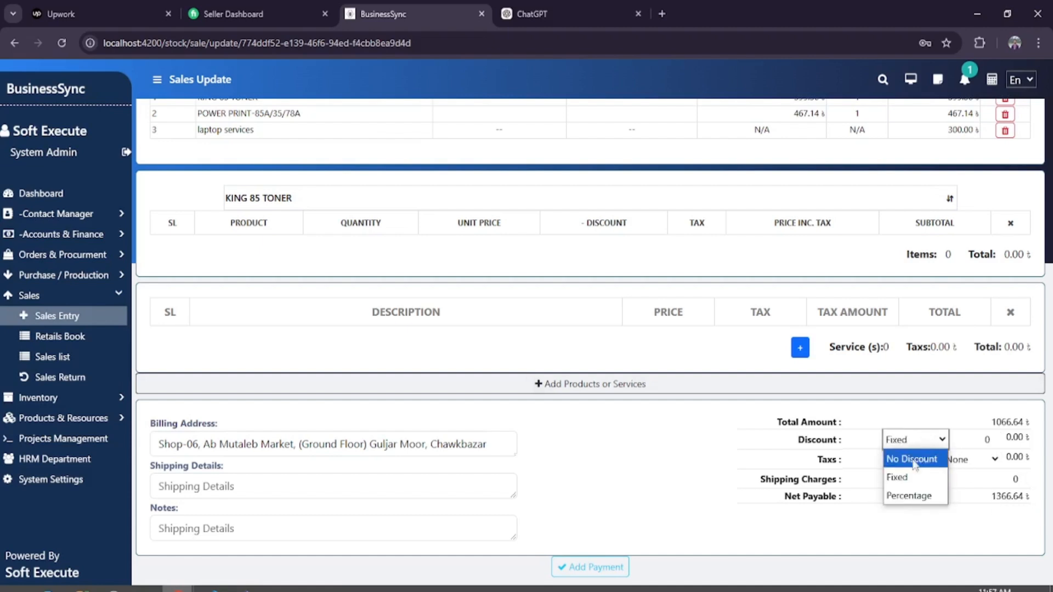
pyautogui.click(914, 464)
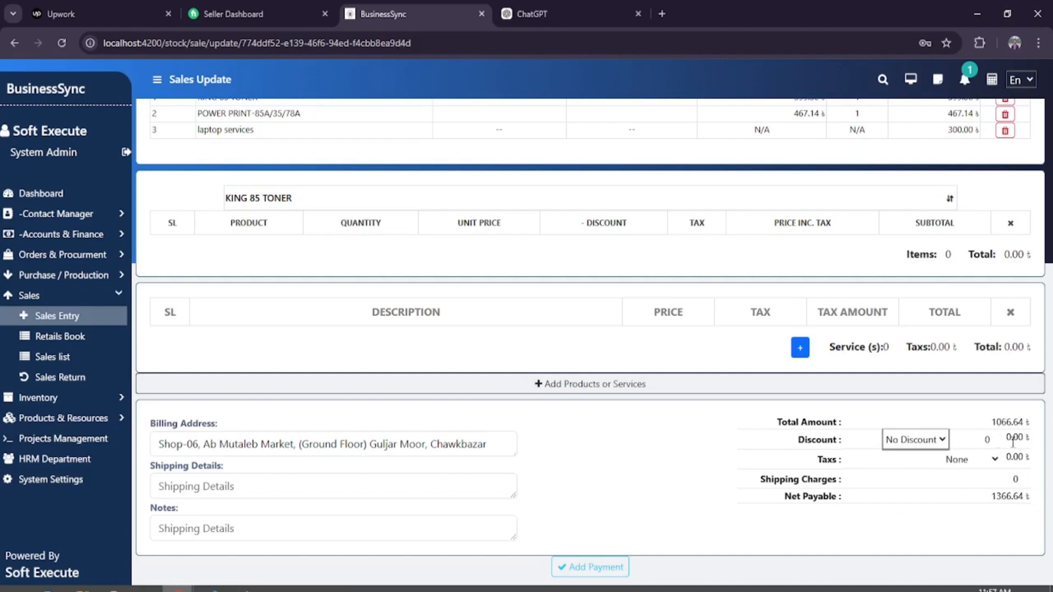
pyautogui.click(954, 530)
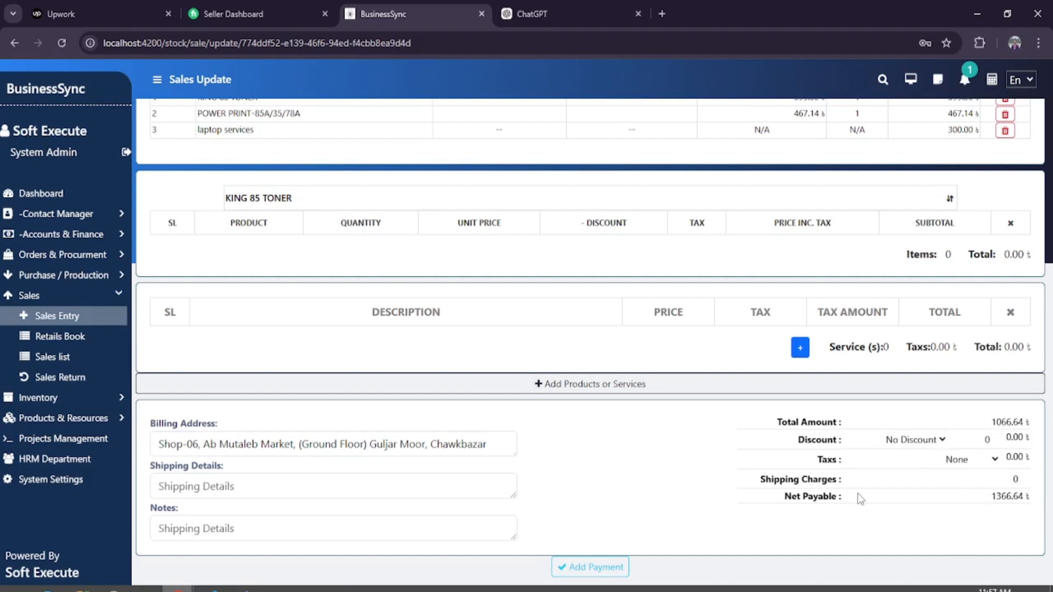
pyautogui.scroll(4, 945, 472)
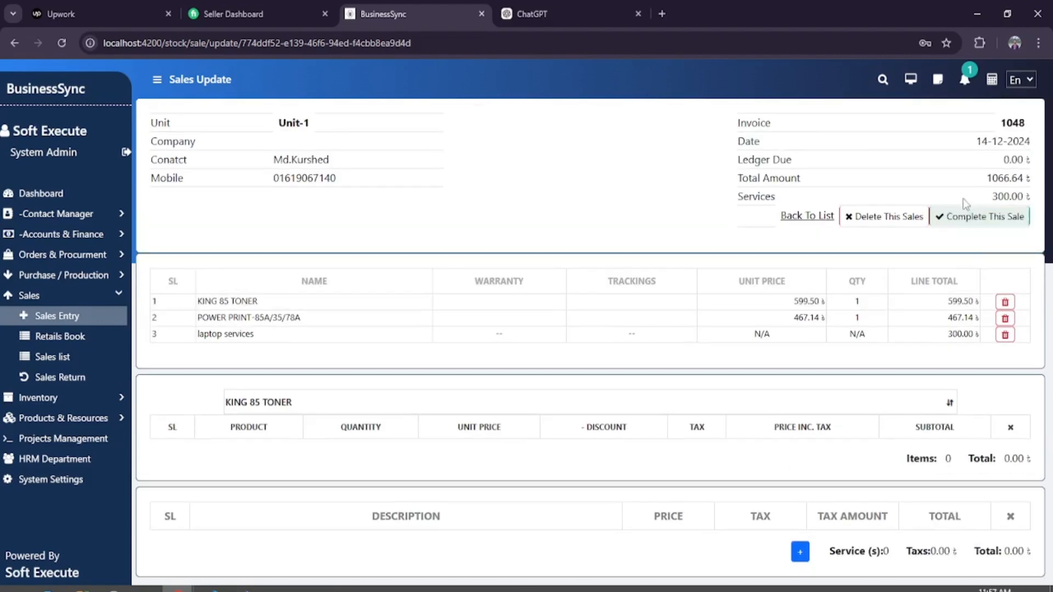
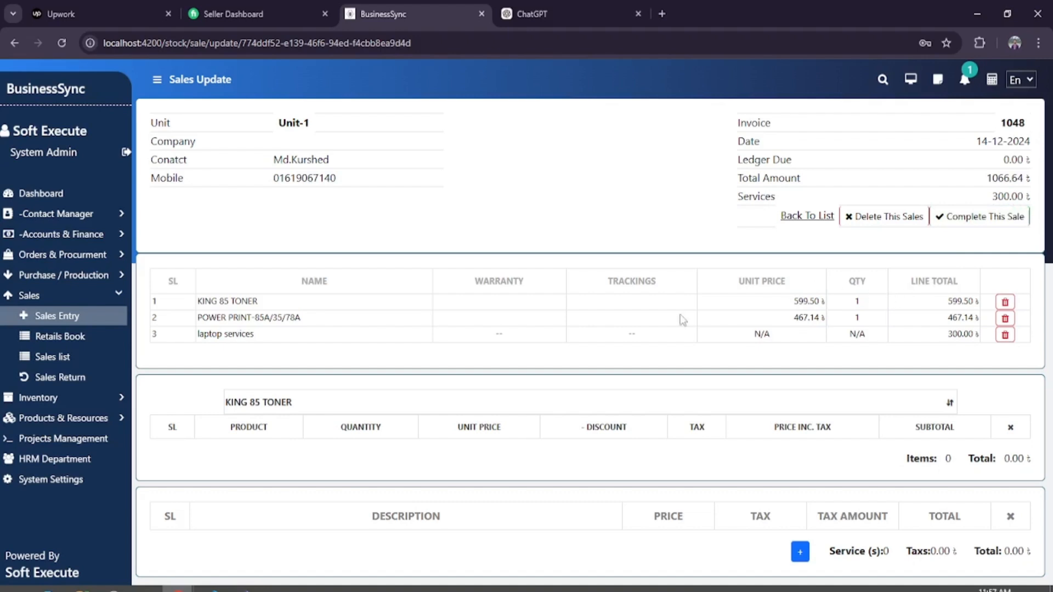
# Open the sales list and filter it to today's sales.
pyautogui.click(78, 343)
pyautogui.click(875, 230)
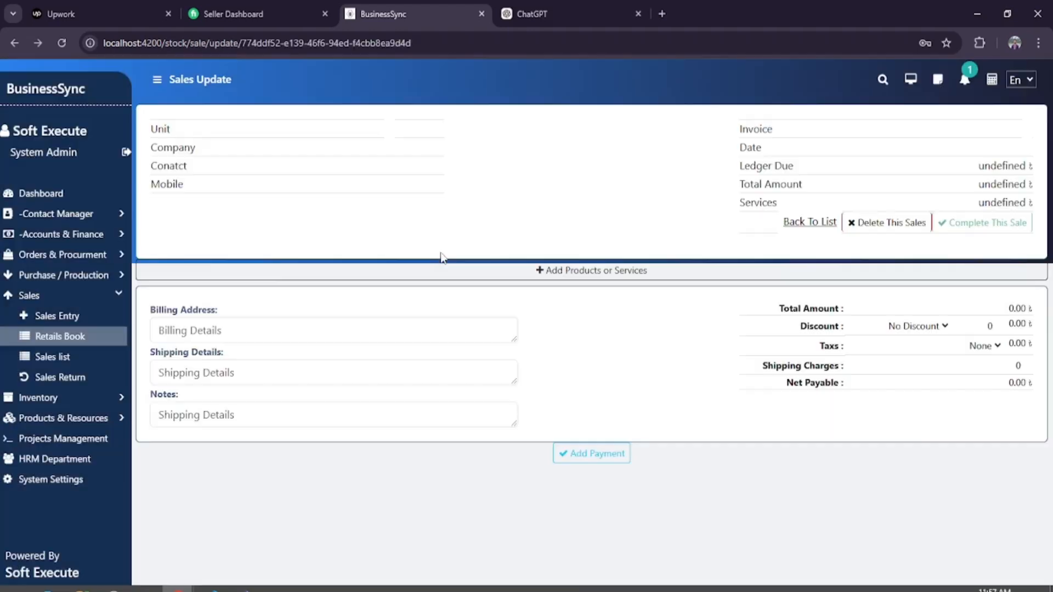
pyautogui.click(51, 356)
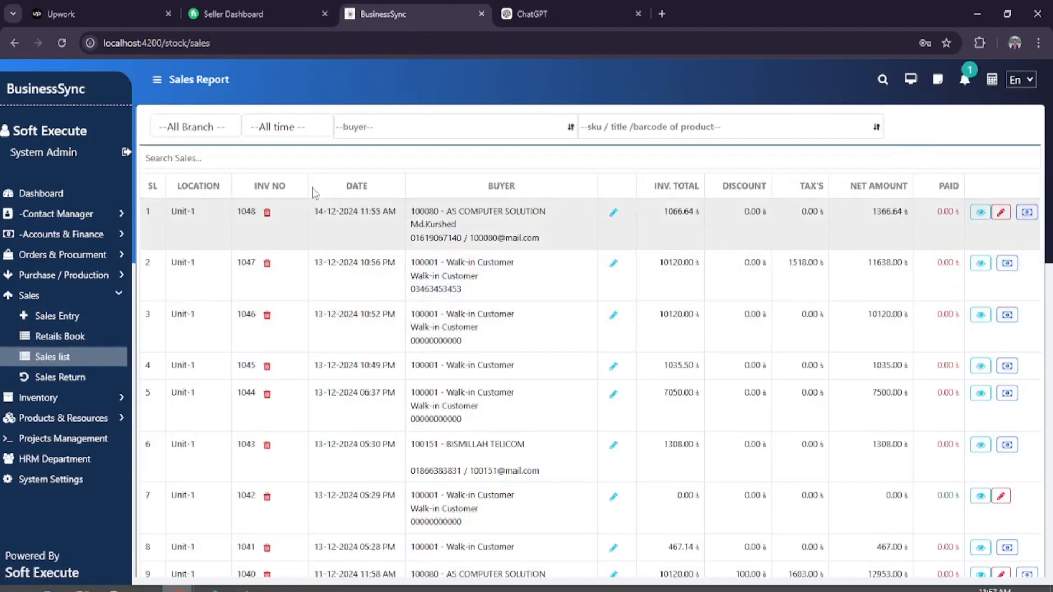
pyautogui.click(288, 130)
pyautogui.click(296, 165)
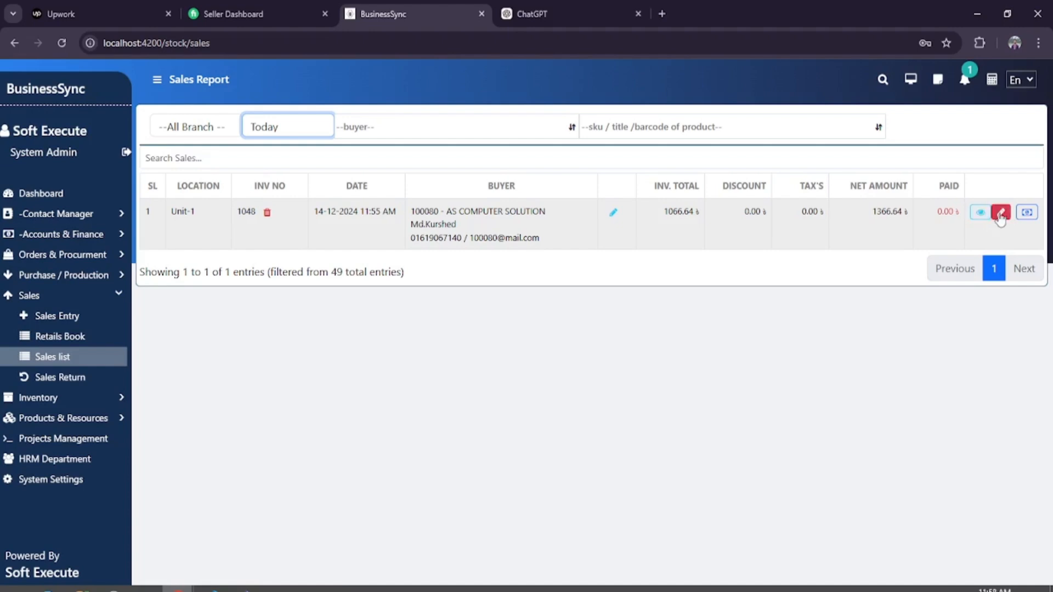
# Open the printable invoice of today's sale, look through its full layout and return to the sales list.
pyautogui.click(979, 213)
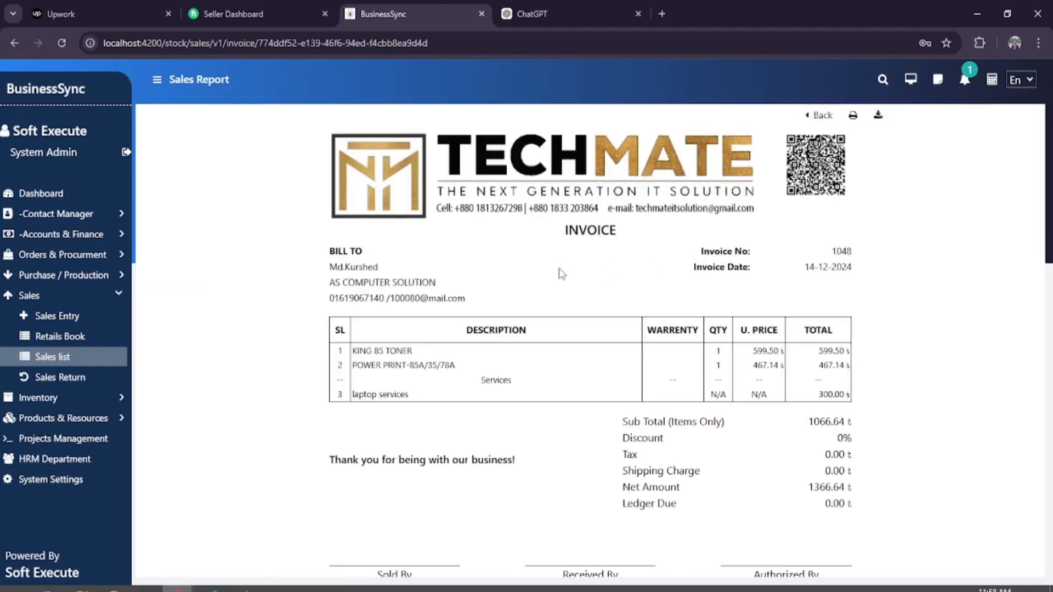
pyautogui.scroll(-3, 561, 273)
pyautogui.scroll(3, 562, 273)
pyautogui.scroll(-4, 514, 310)
pyautogui.scroll(4, 658, 236)
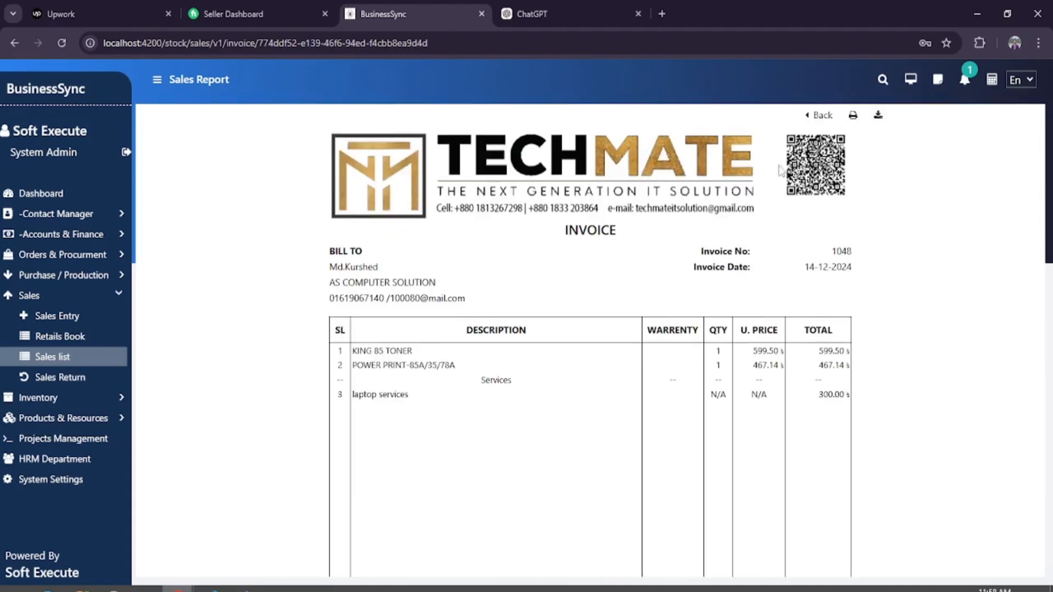
pyautogui.click(810, 115)
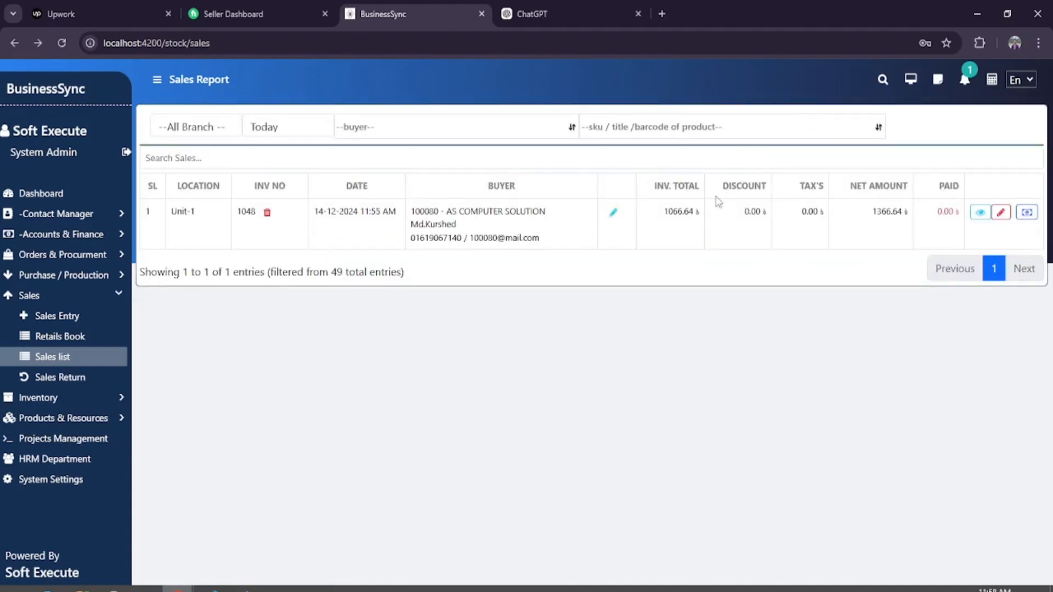
# Download the invoice of today's sale and reset the sales list's date filter to All time.
pyautogui.click(979, 213)
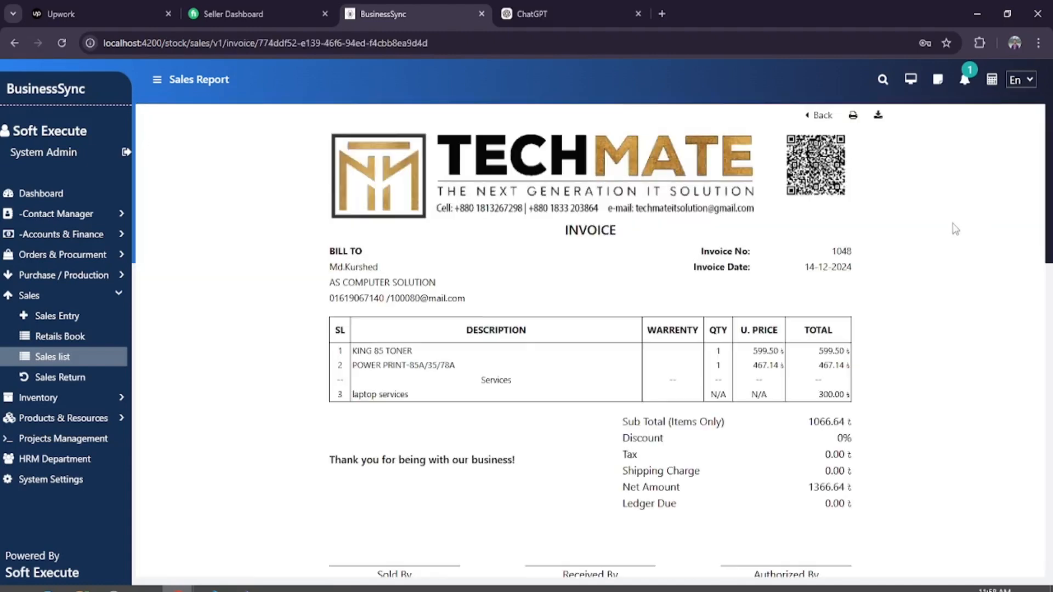
pyautogui.click(878, 115)
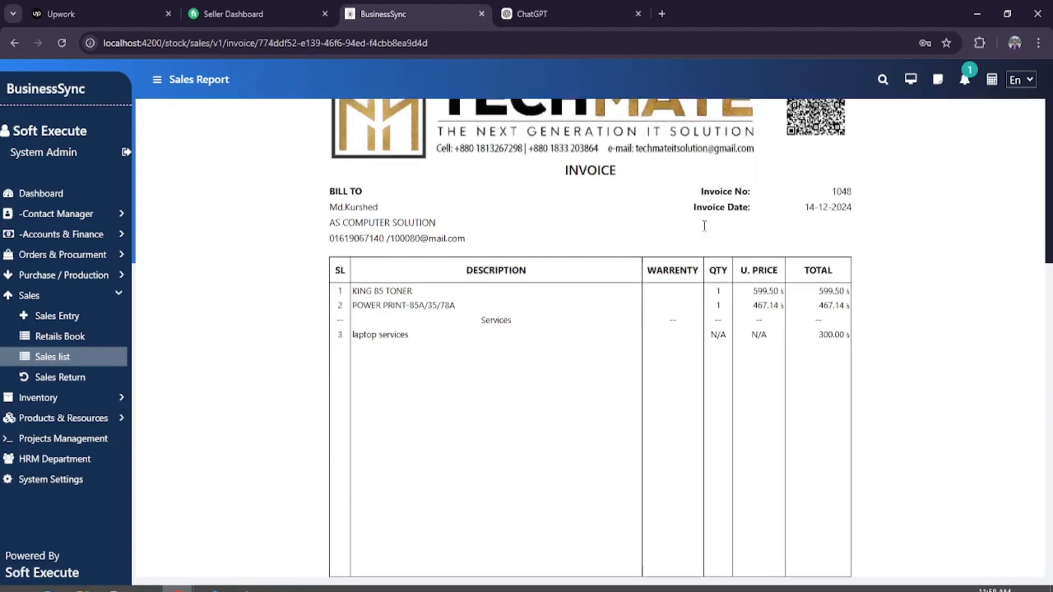
pyautogui.click(816, 115)
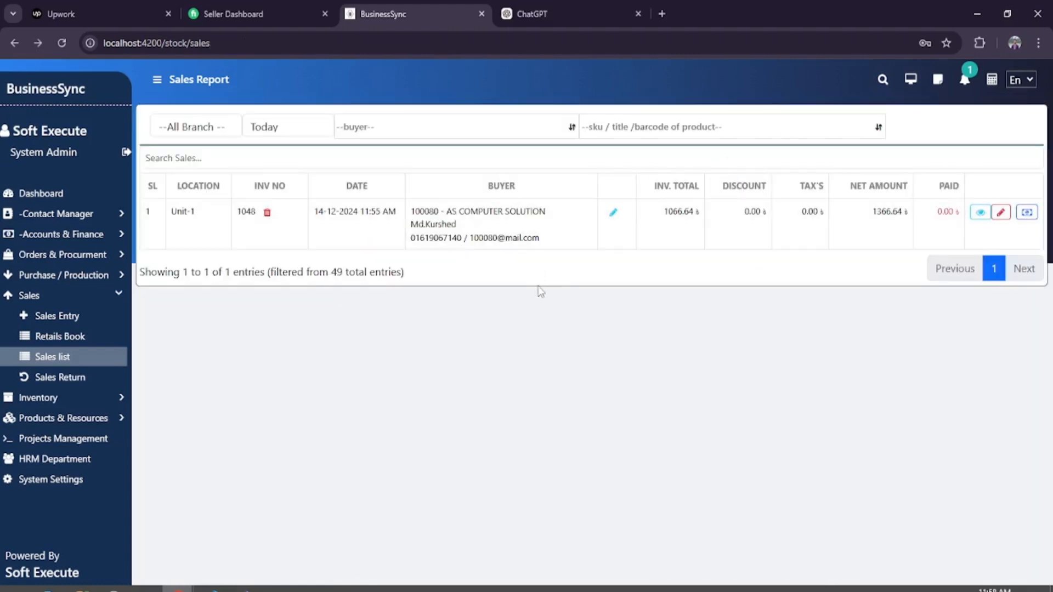
pyautogui.click(297, 131)
pyautogui.click(270, 145)
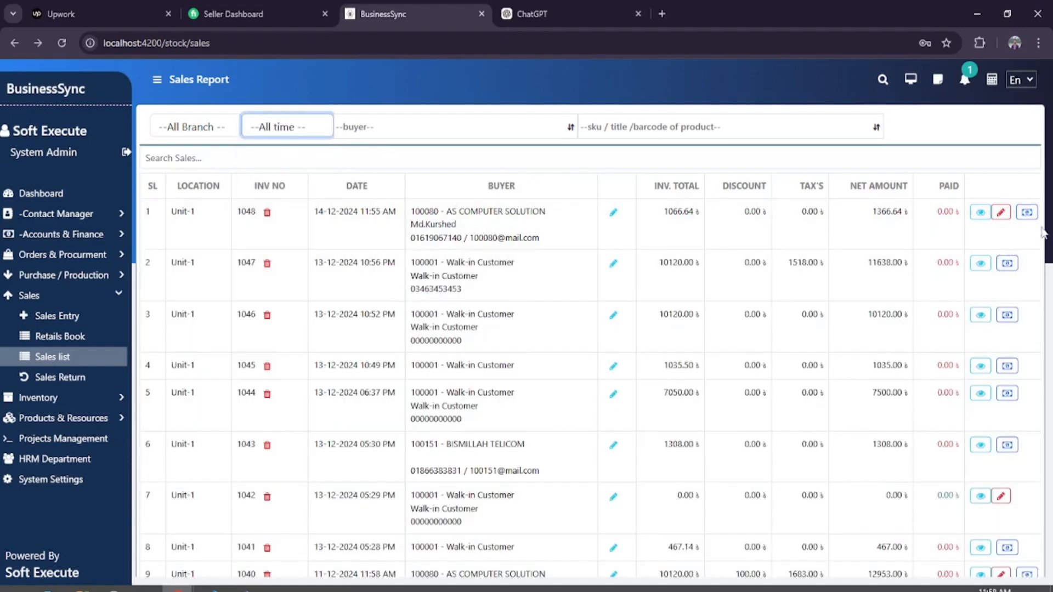
# Try the newest sale's bill collection form with the Petty Cash Unit 1 account and Sync with Accounts, and leave without submitting.
pyautogui.click(1027, 213)
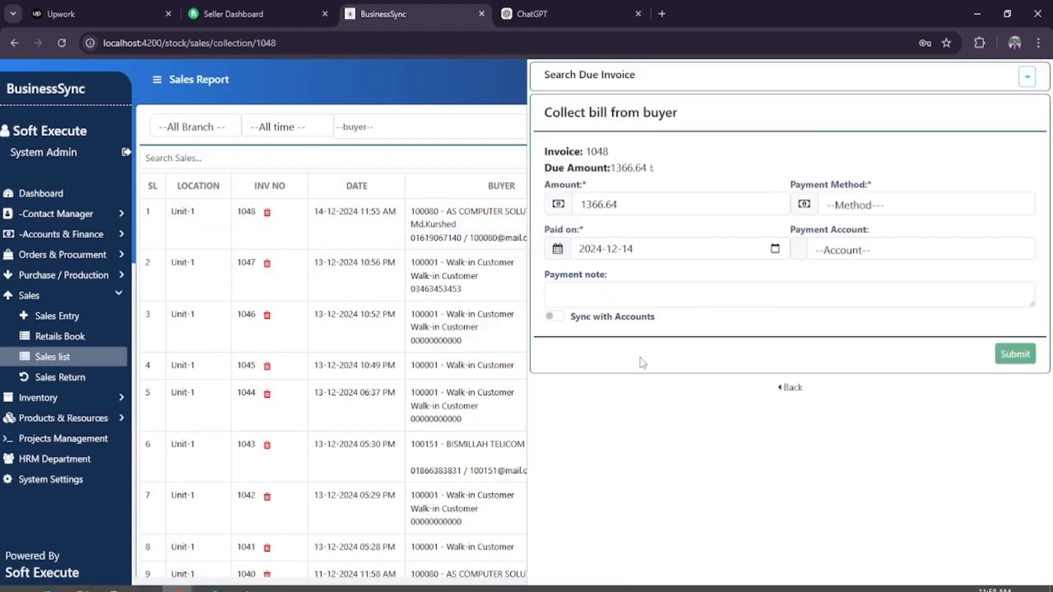
pyautogui.click(853, 252)
pyautogui.click(854, 291)
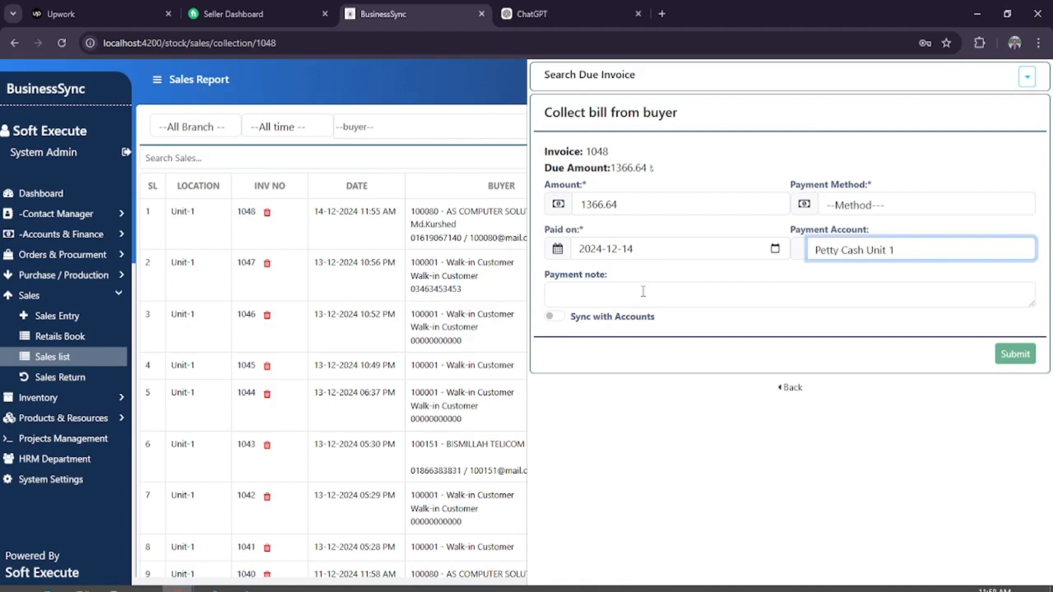
pyautogui.click(553, 318)
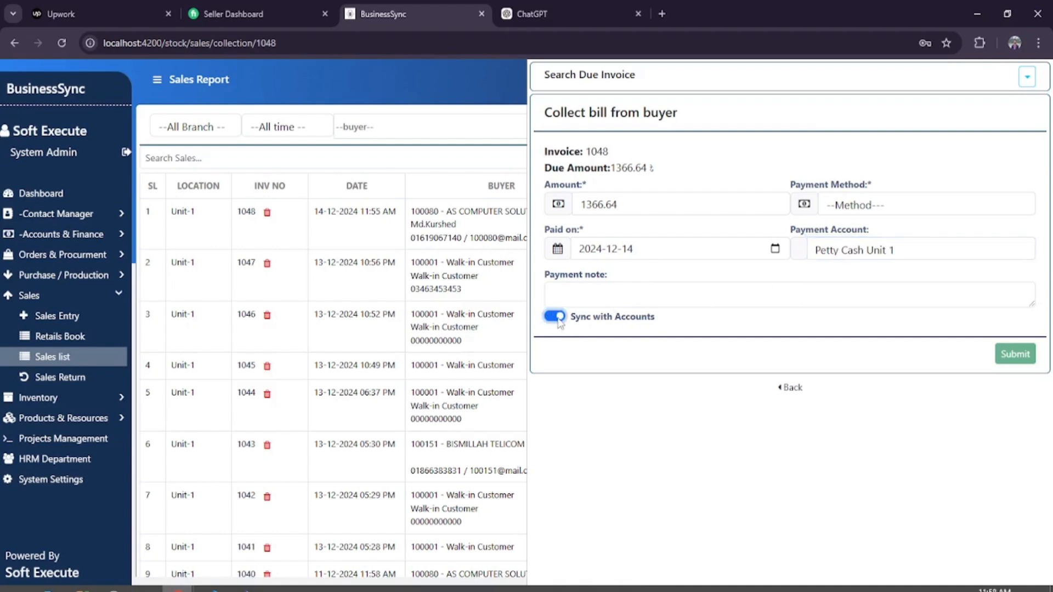
pyautogui.click(553, 318)
pyautogui.click(789, 390)
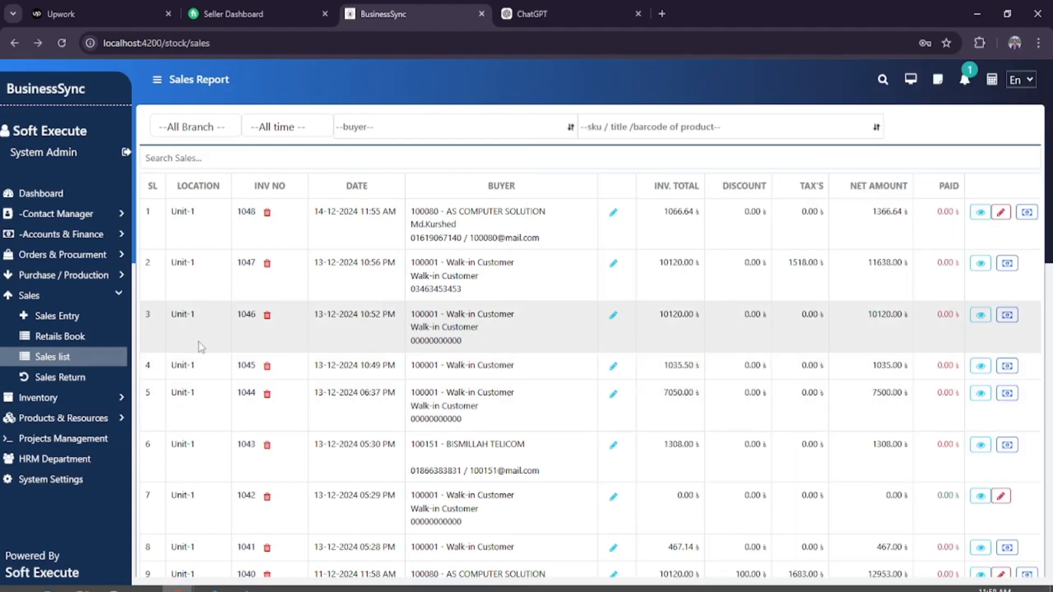
# Open the retail sales book for Unit-1 and view its new item form and sold items.
pyautogui.click(82, 334)
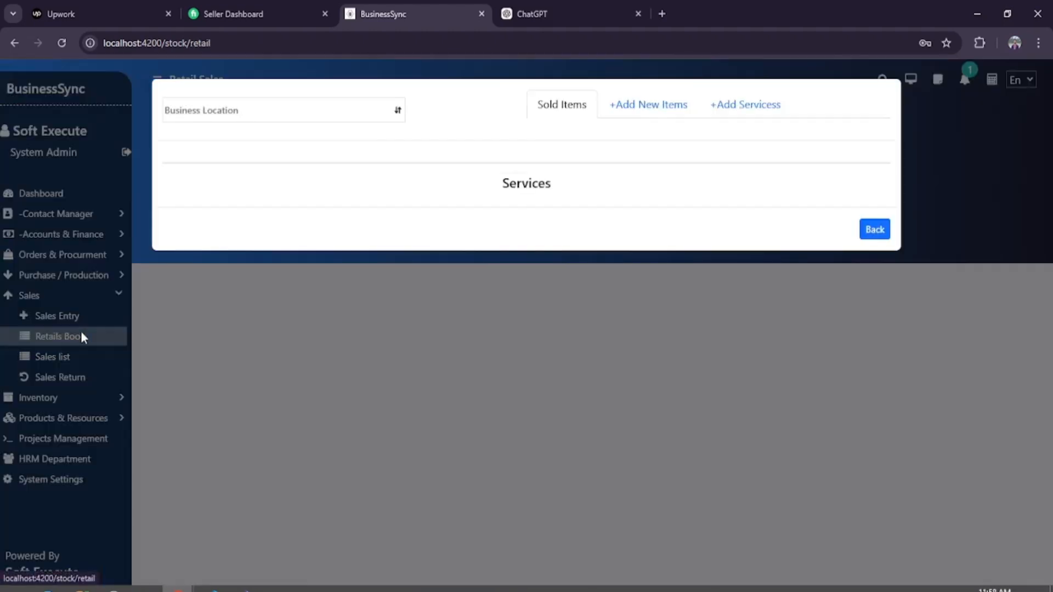
pyautogui.click(314, 105)
pyautogui.click(202, 140)
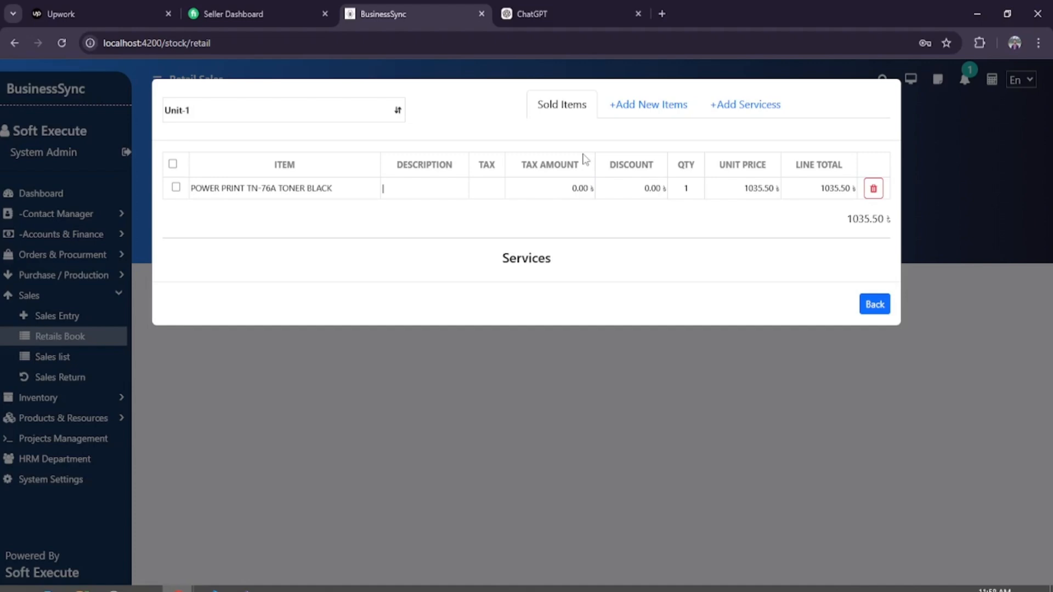
pyautogui.click(618, 102)
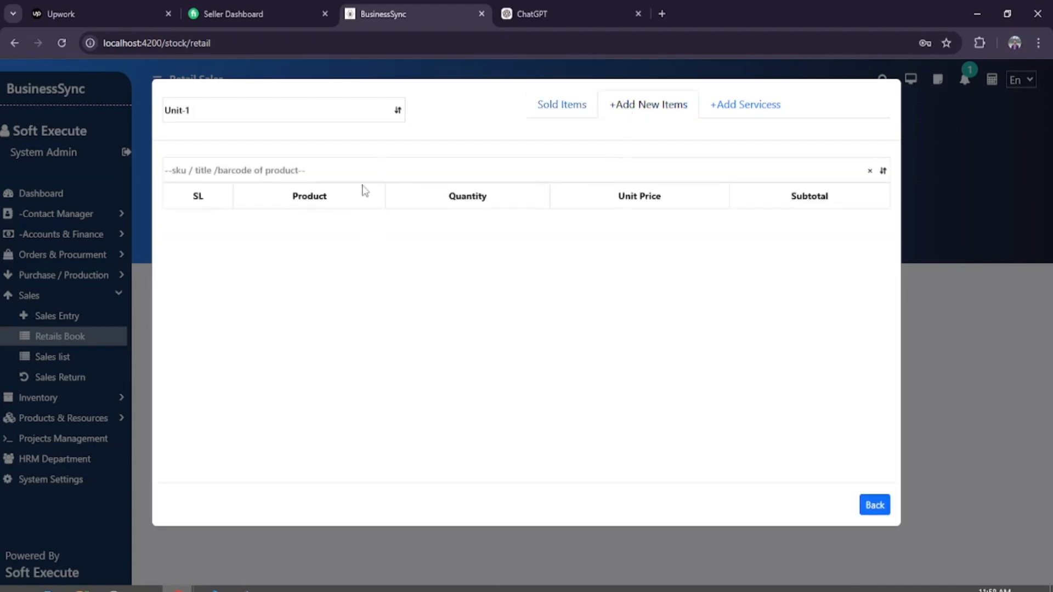
pyautogui.click(557, 105)
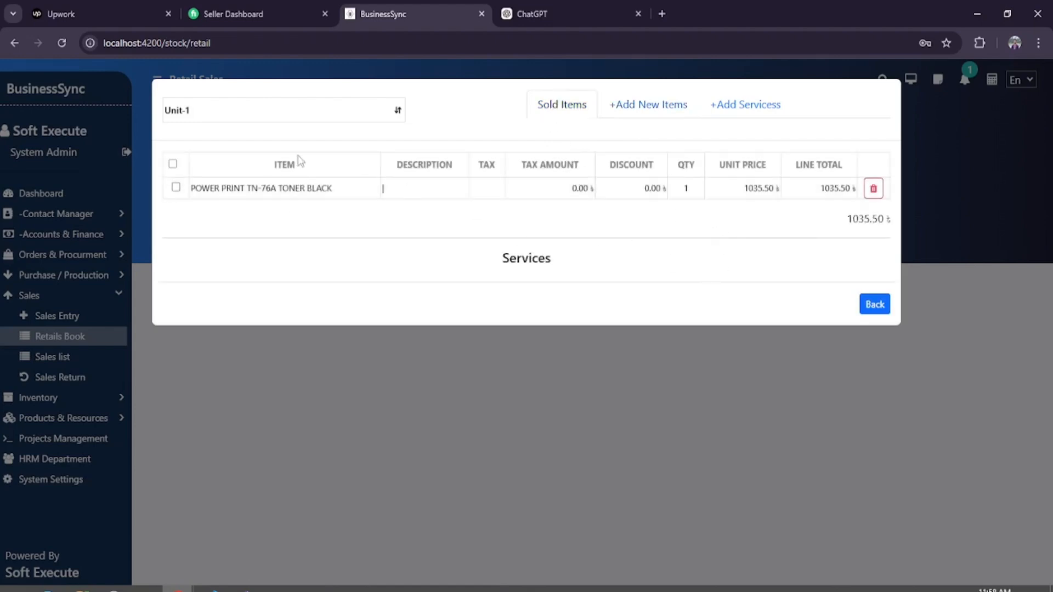
# Try selecting all sold retail items with Walk-in Customer as buyer, view the service entry form, and leave without generating an invoice.
pyautogui.click(173, 164)
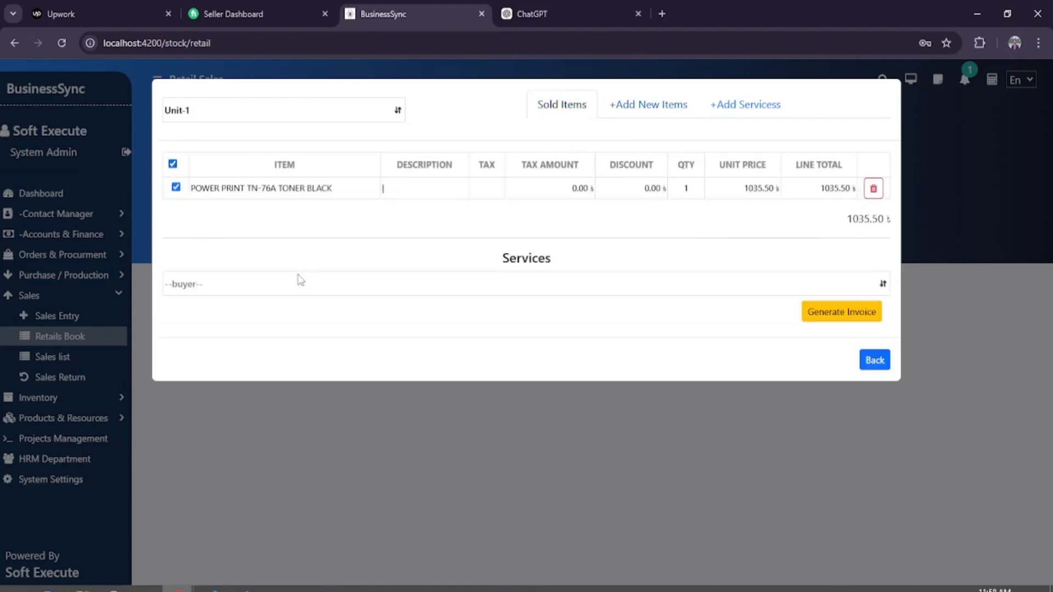
pyautogui.click(283, 284)
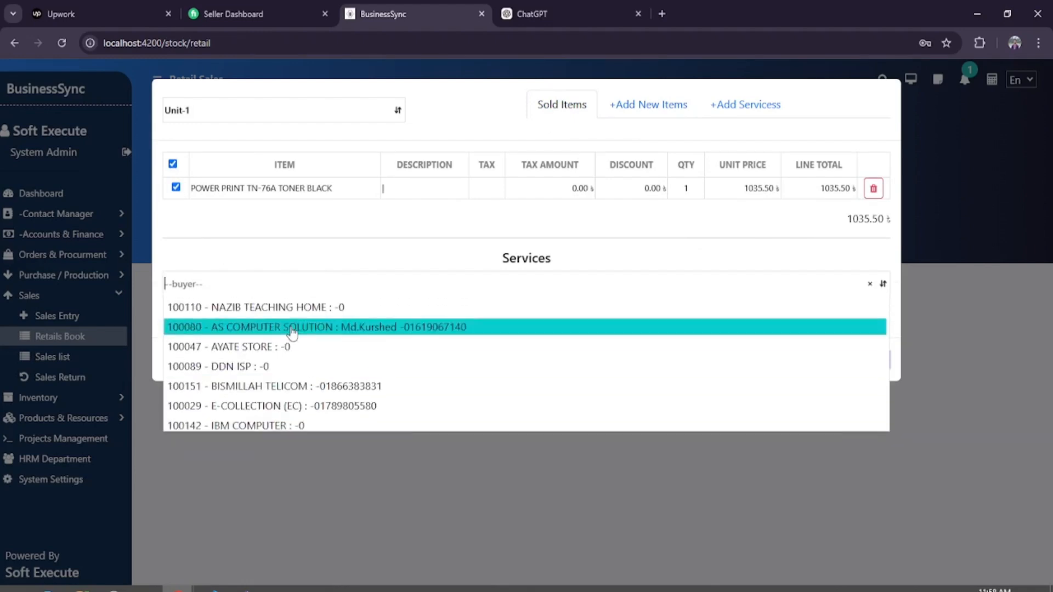
pyautogui.write('walk')
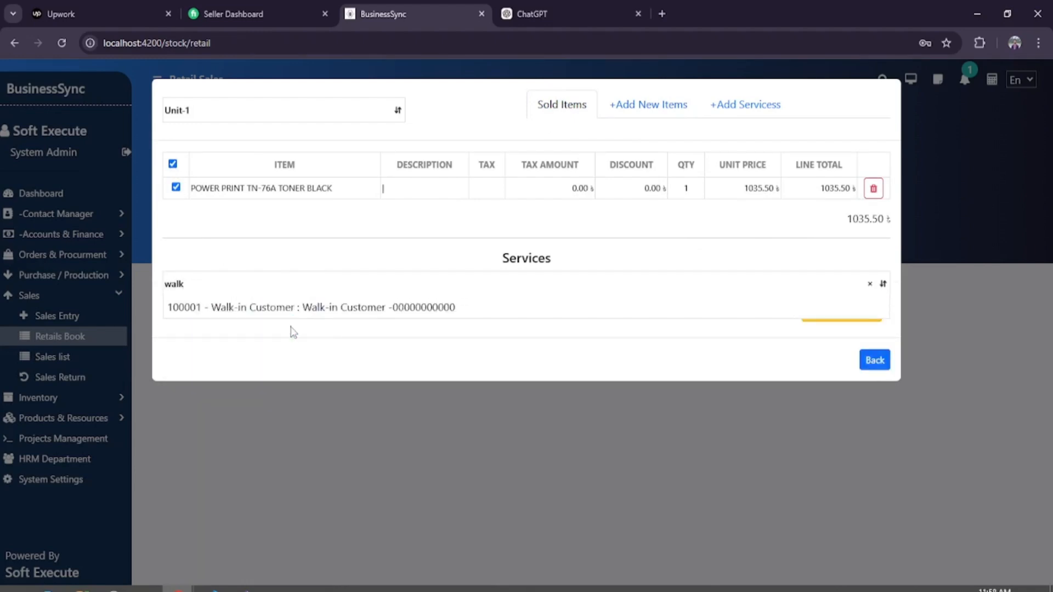
pyautogui.click(395, 308)
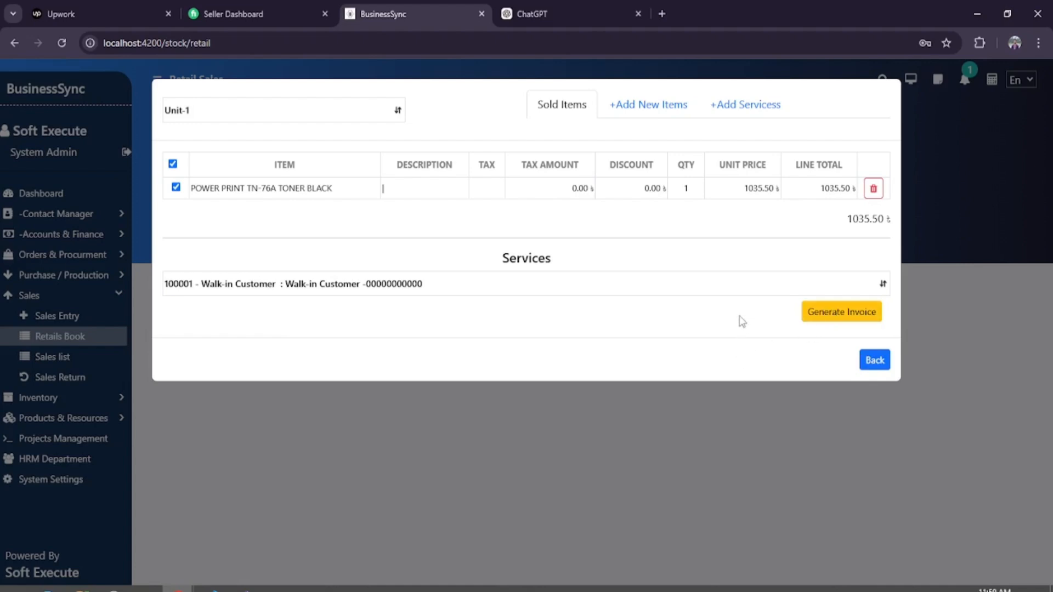
pyautogui.click(735, 106)
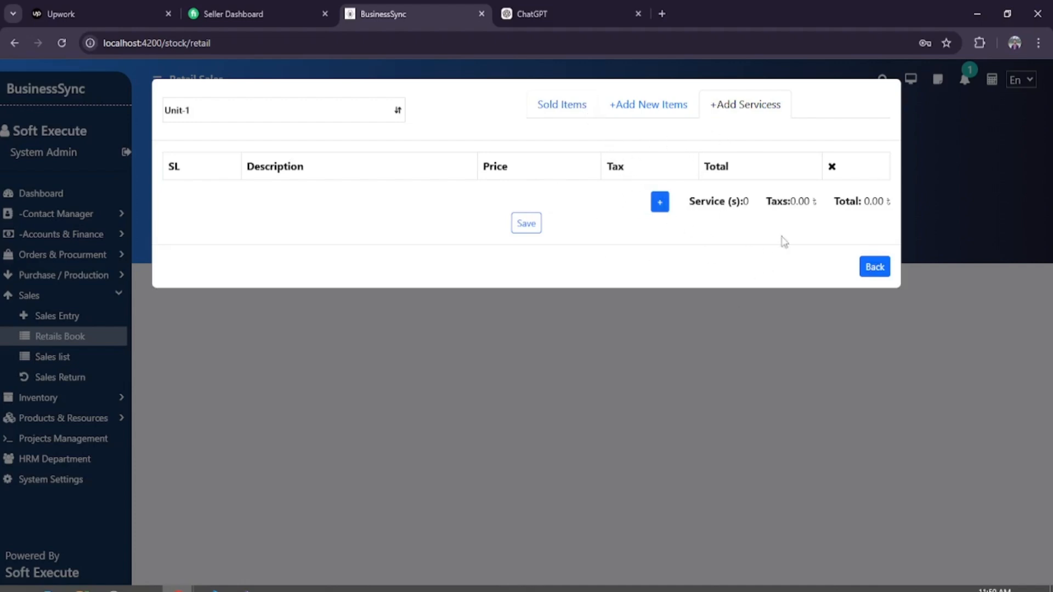
pyautogui.click(876, 274)
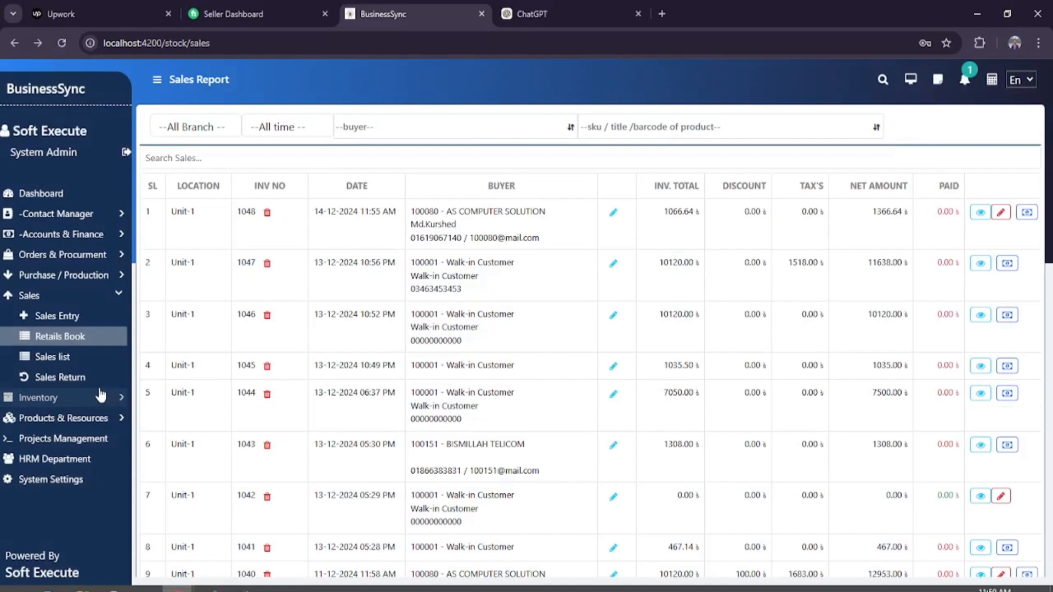
# View the Sales Return page and open the Balance Inventory page.
pyautogui.click(78, 381)
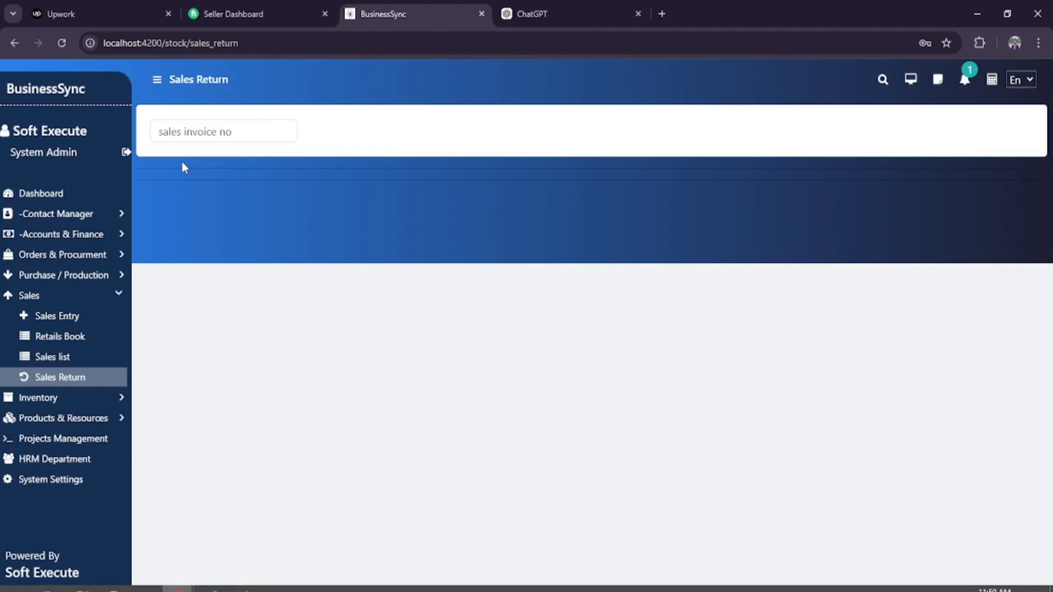
pyautogui.click(49, 299)
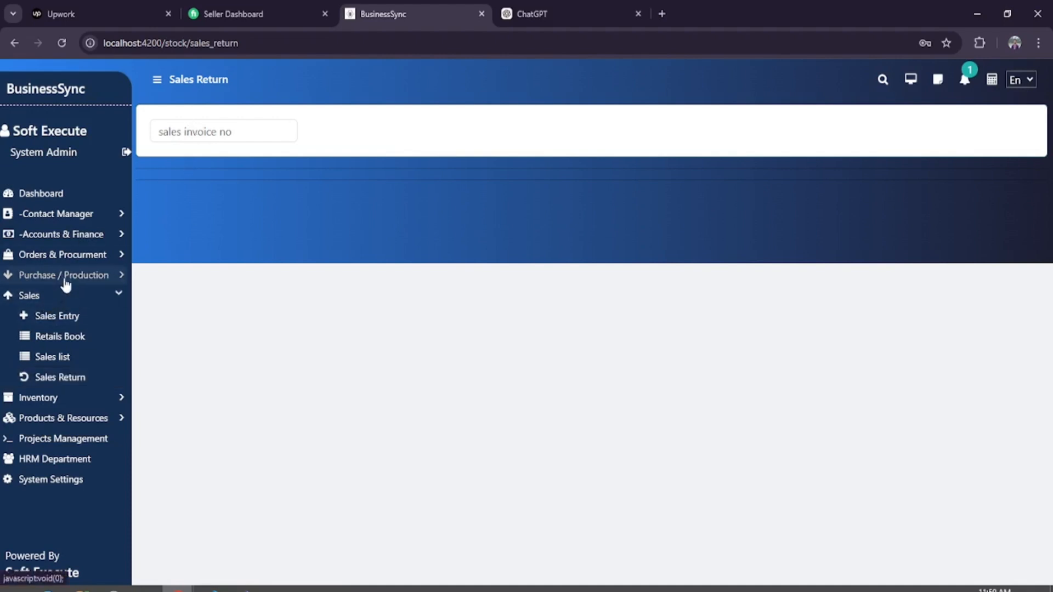
pyautogui.click(73, 406)
pyautogui.click(103, 340)
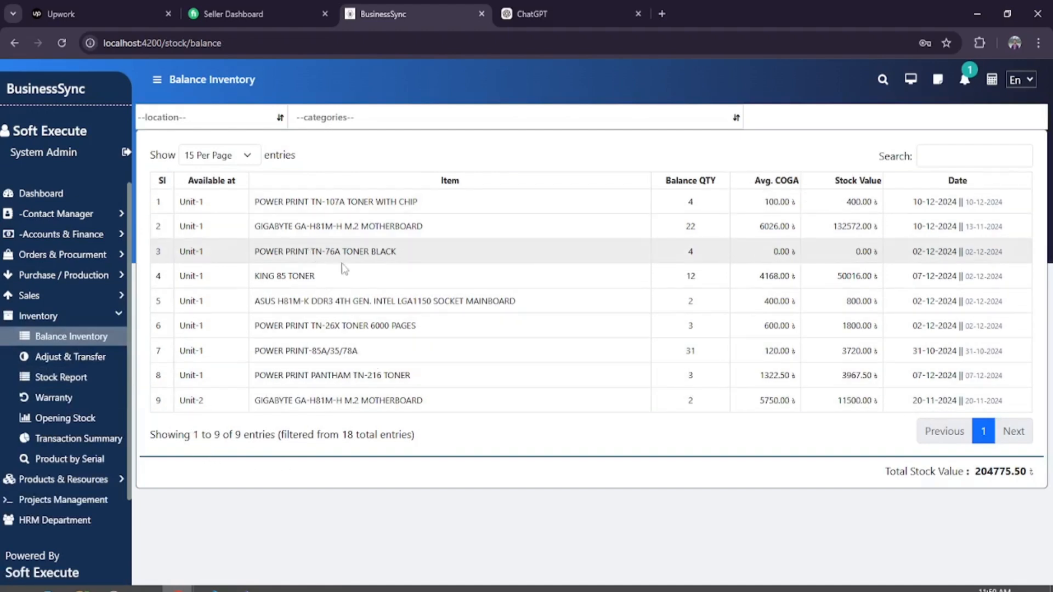
# Filter the balance inventory to Unit-1 and examine its entry count and total stock value.
pyautogui.click(231, 118)
pyautogui.click(192, 138)
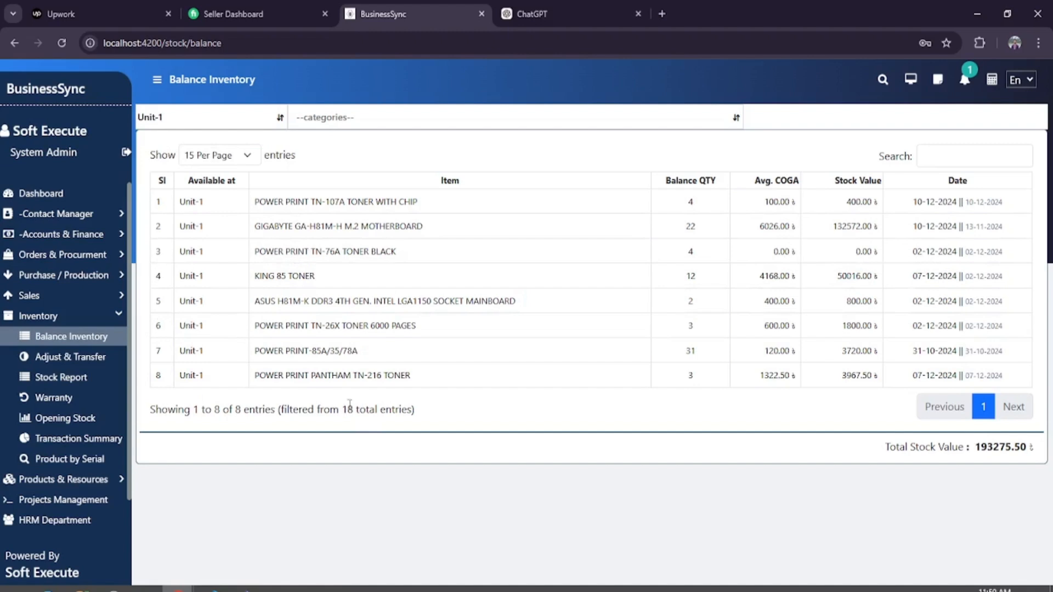
pyautogui.moveTo(342, 409); pyautogui.dragTo(473, 416)
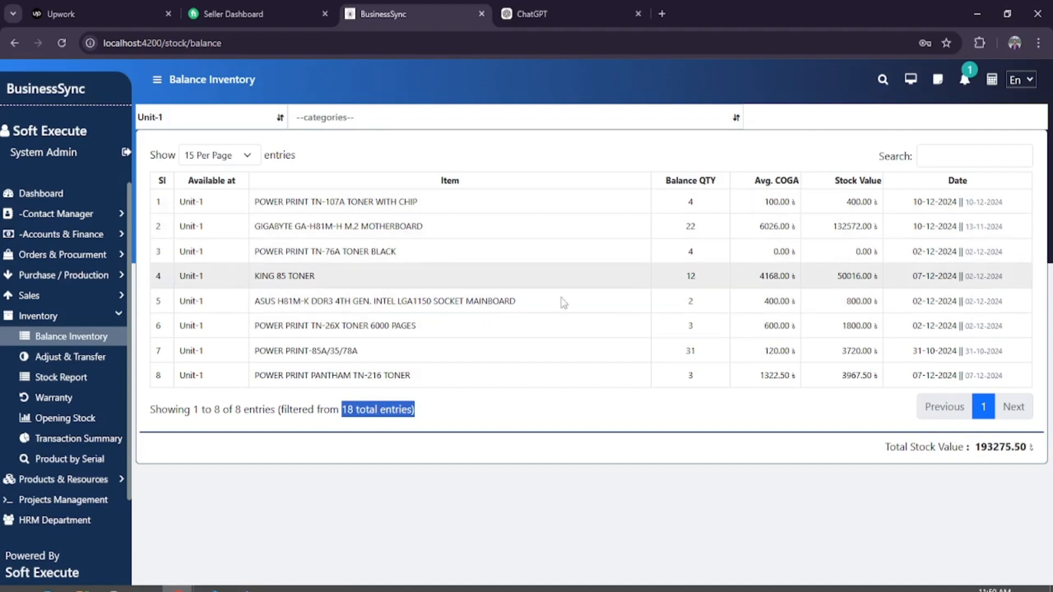
pyautogui.moveTo(972, 447); pyautogui.dragTo(1042, 448)
pyautogui.click(1024, 449)
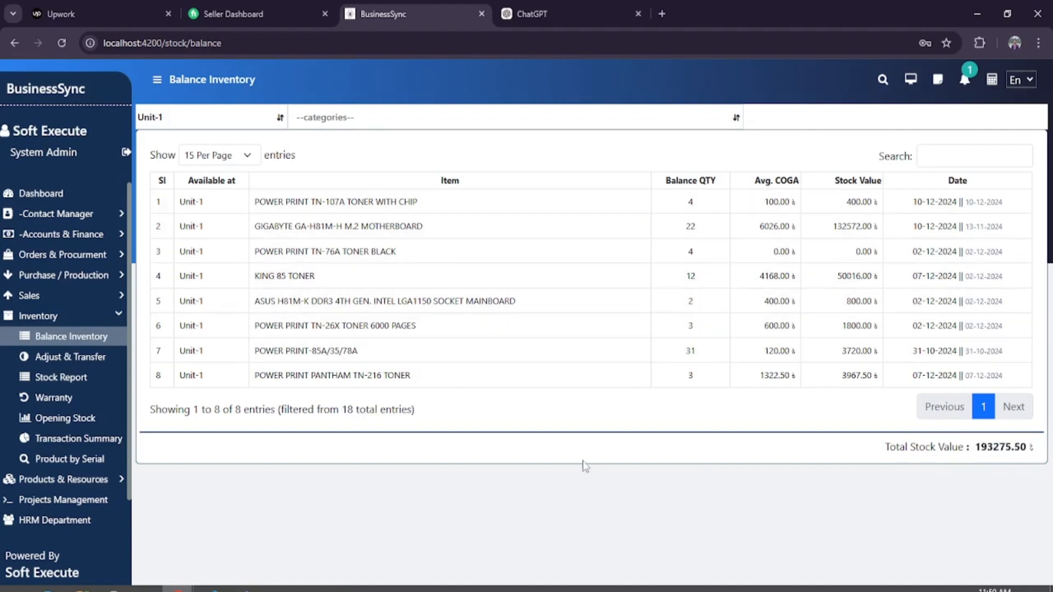
# Show the balance inventory for Unit-2, return it to Unit-1, and look through the category filter options without choosing one.
pyautogui.click(199, 116)
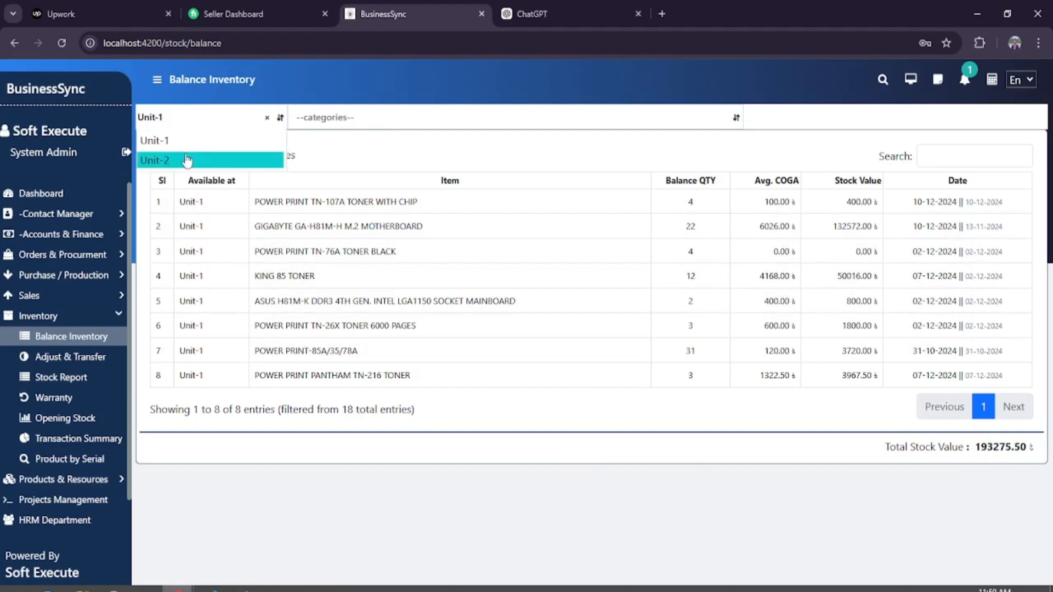
pyautogui.click(190, 160)
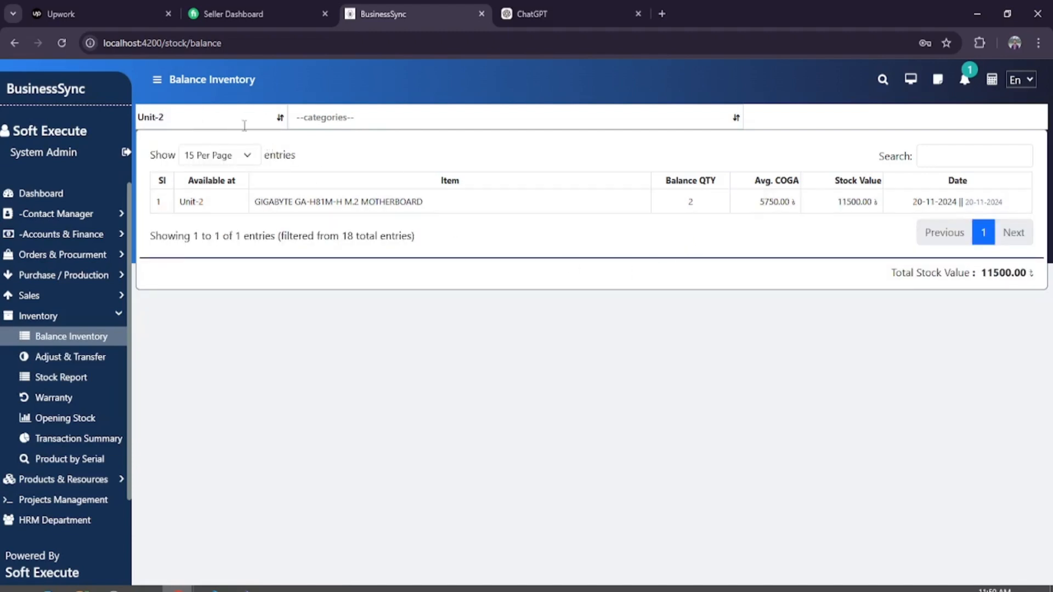
pyautogui.click(229, 119)
pyautogui.click(175, 146)
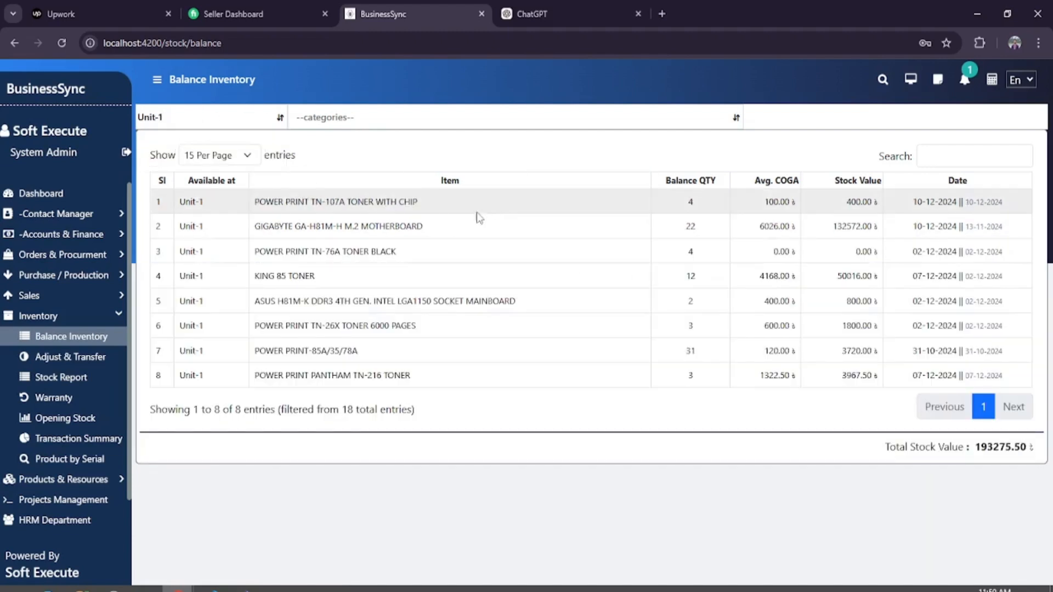
pyautogui.click(461, 118)
pyautogui.scroll(-7, 410, 231)
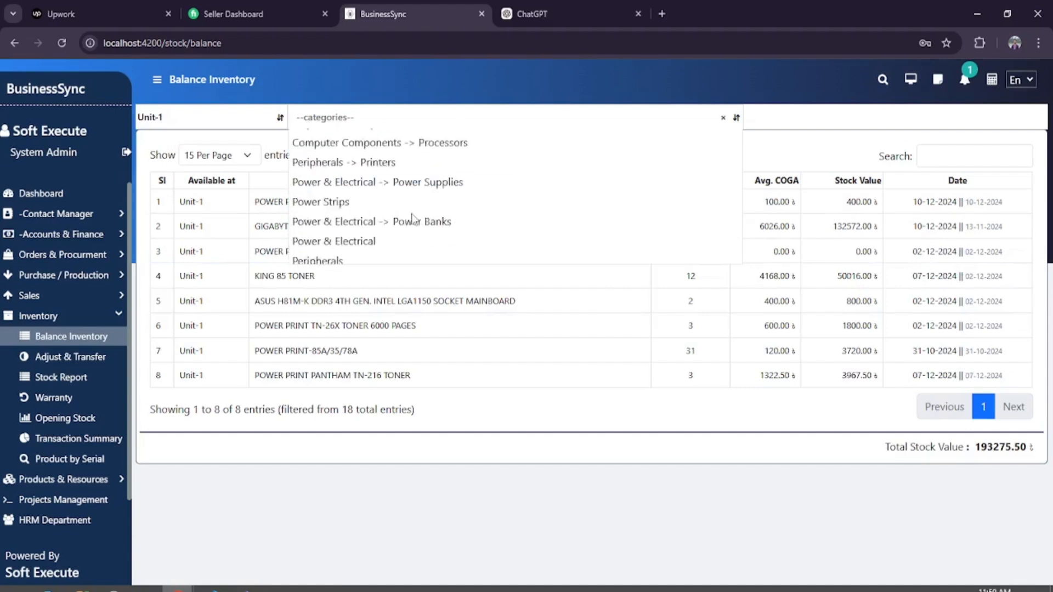
pyautogui.click(362, 118)
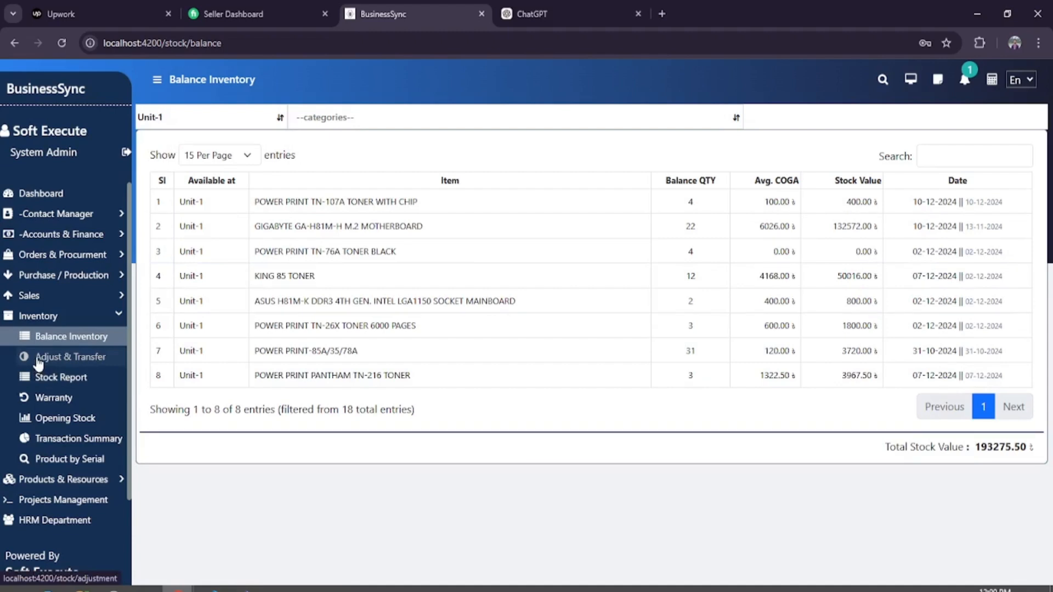
# Look up POWER PRINT TN-76A TONER BLACK in Adjust & Transfer and examine the production entry's remaining quantity.
pyautogui.click(38, 358)
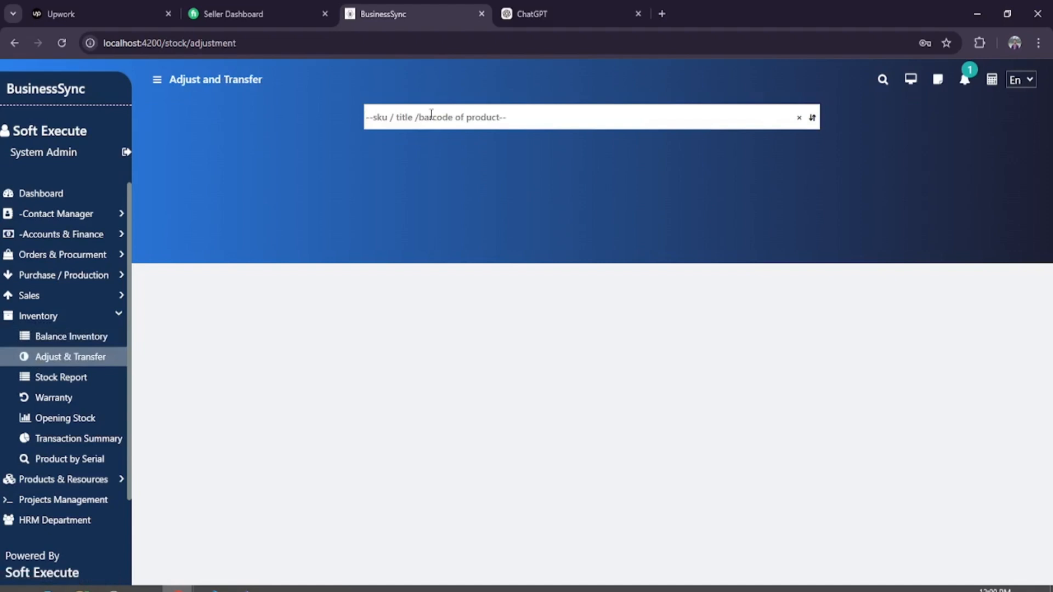
pyautogui.write('toner')
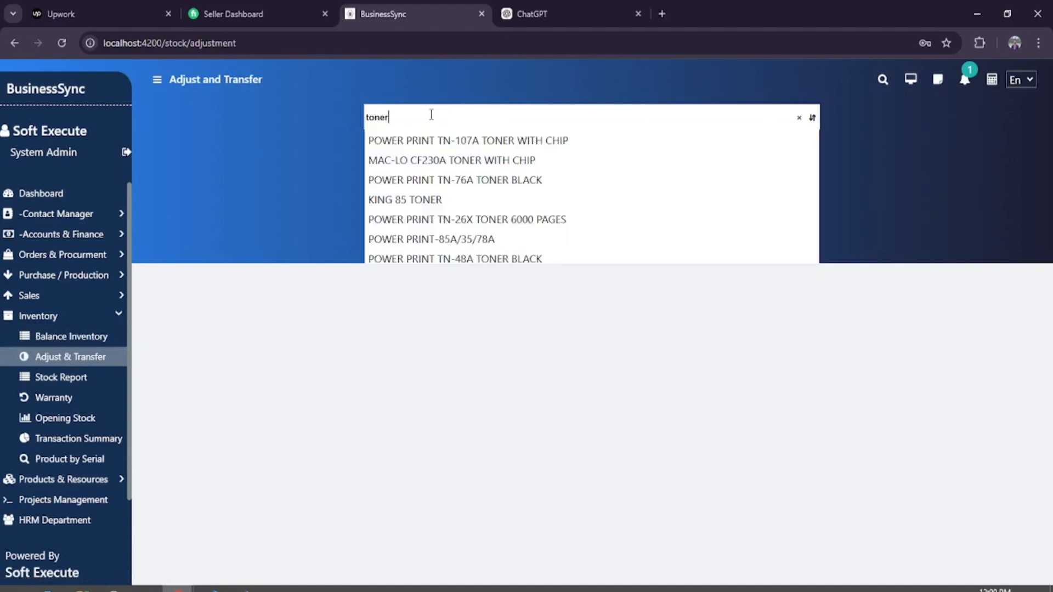
pyautogui.click(462, 179)
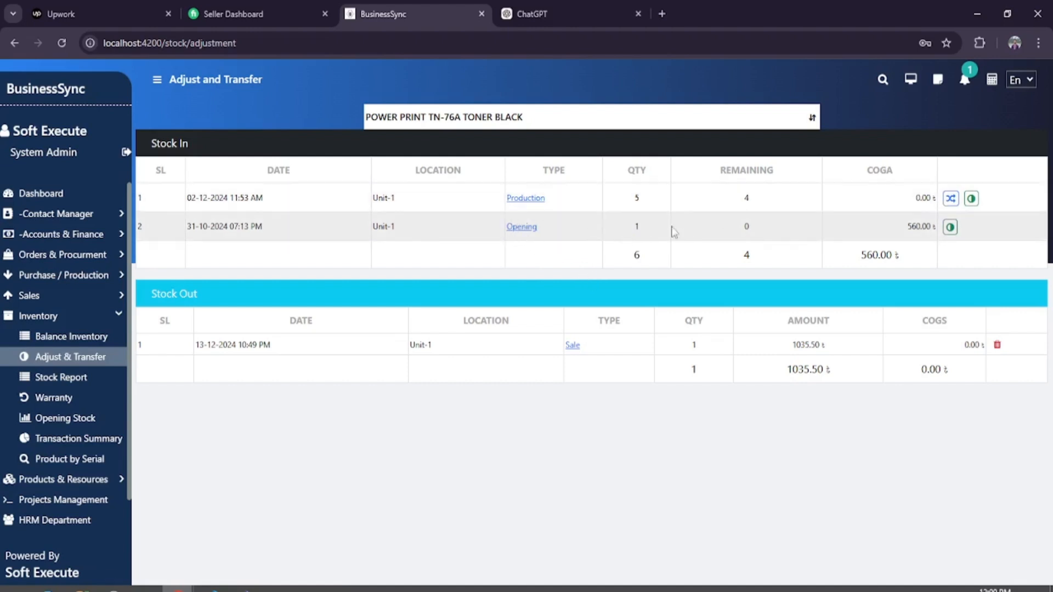
pyautogui.doubleClick(747, 199)
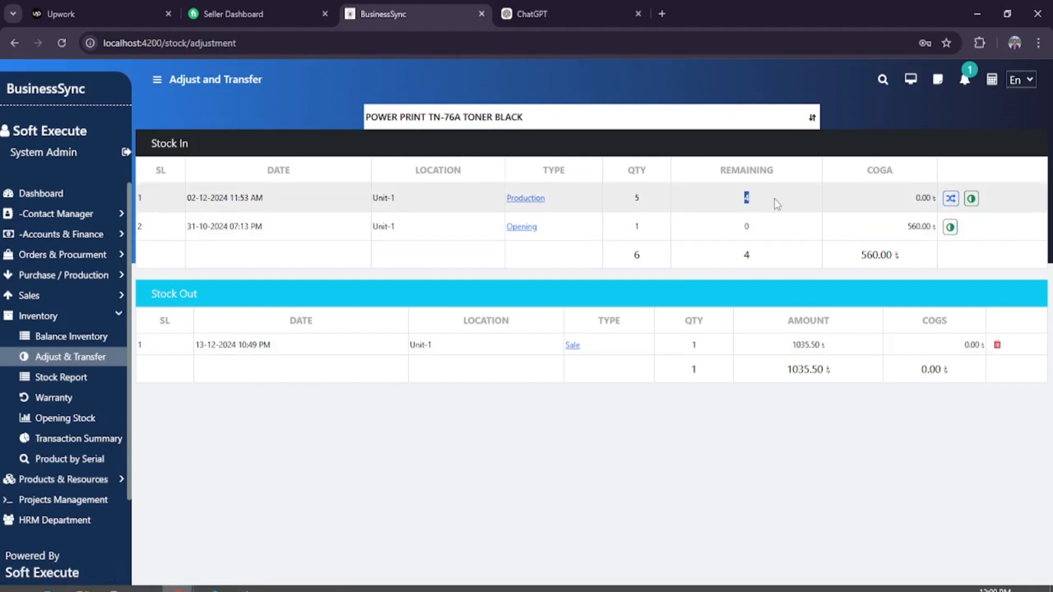
# View the inventory transfer form for the toner's production entry and its destination options, and close it without transferring.
pyautogui.click(951, 200)
pyautogui.click(431, 378)
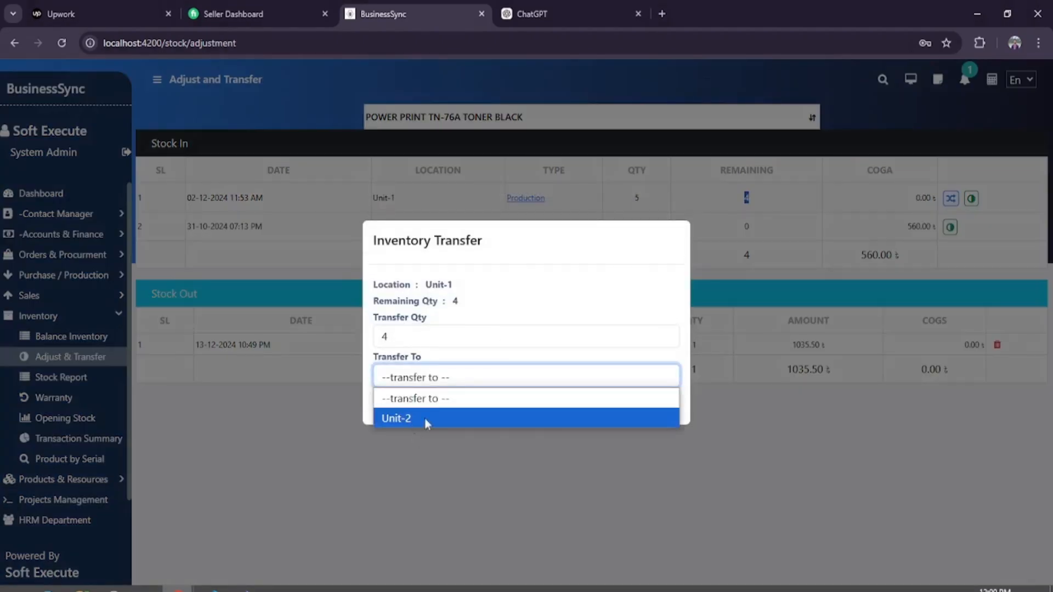
pyautogui.click(696, 357)
pyautogui.click(614, 403)
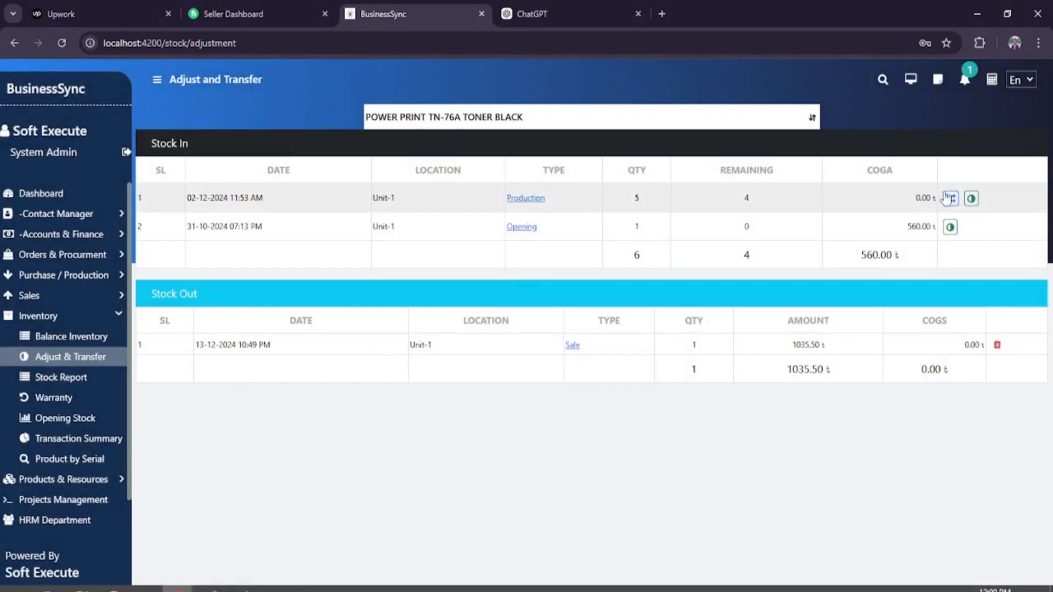
# View the inventory adjustment form for the toner's production entry, checking its remaining quantity field, and close it without submitting.
pyautogui.moveTo(745, 205); pyautogui.dragTo(773, 203)
pyautogui.click(972, 198)
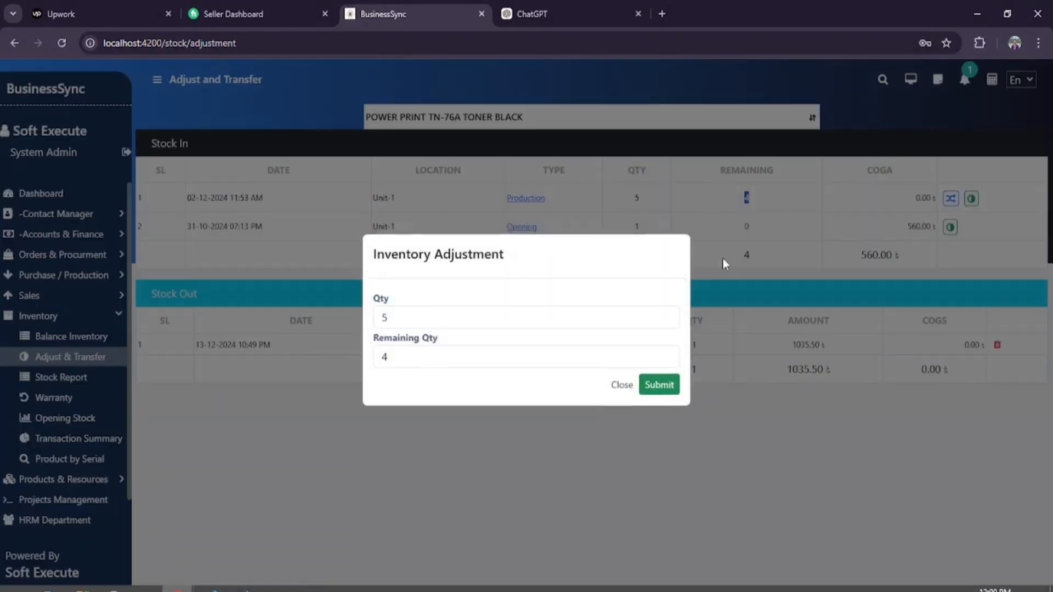
pyautogui.moveTo(394, 359); pyautogui.dragTo(378, 359)
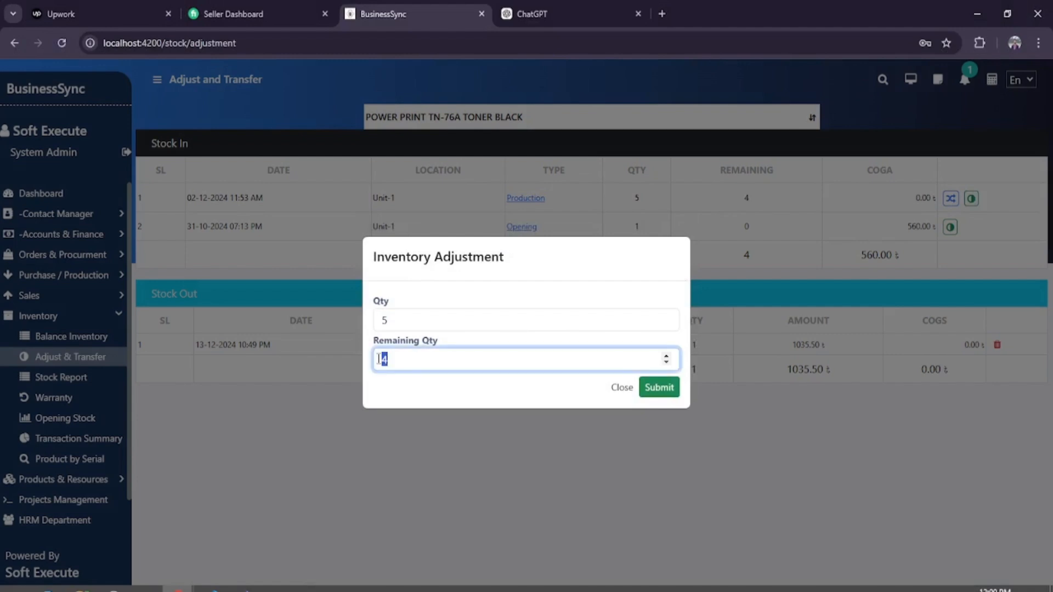
pyautogui.click(619, 389)
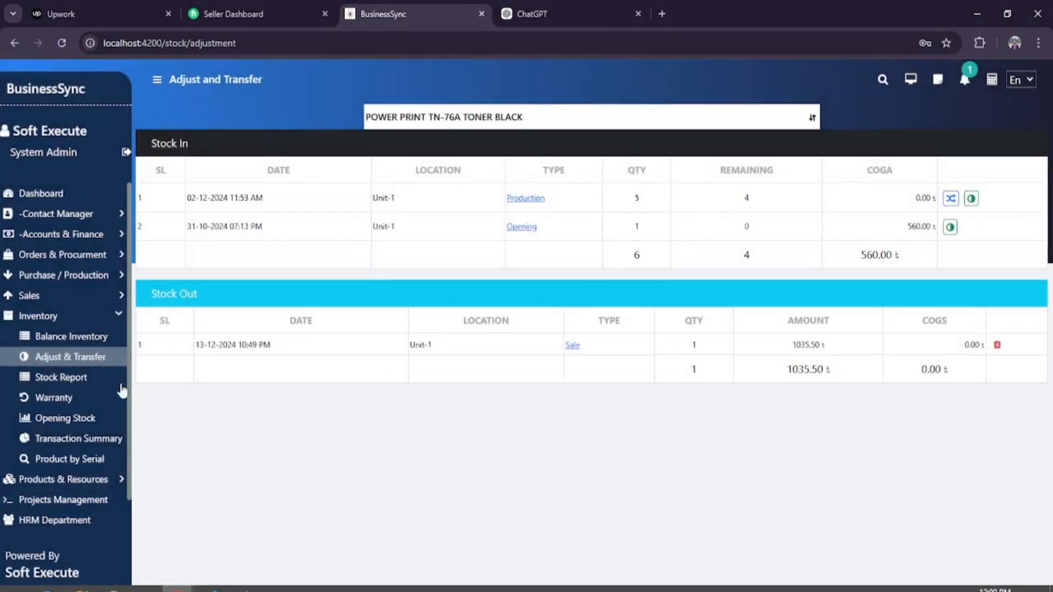
# Open the Sales Items Wise stock report and examine the sold items, including the GIGABYTE motherboard's serial numbers.
pyautogui.click(71, 381)
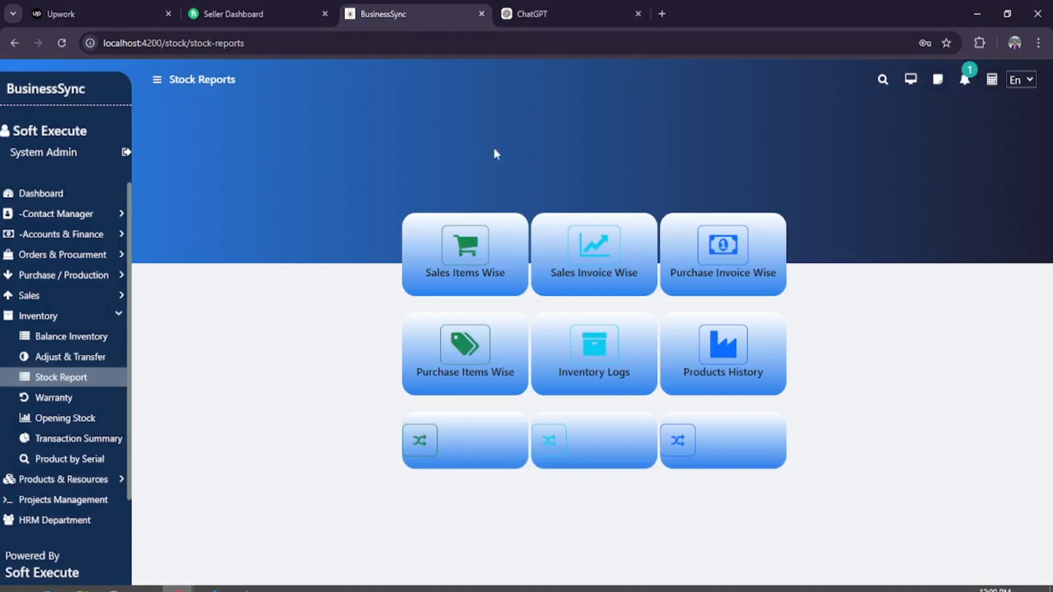
pyautogui.click(474, 247)
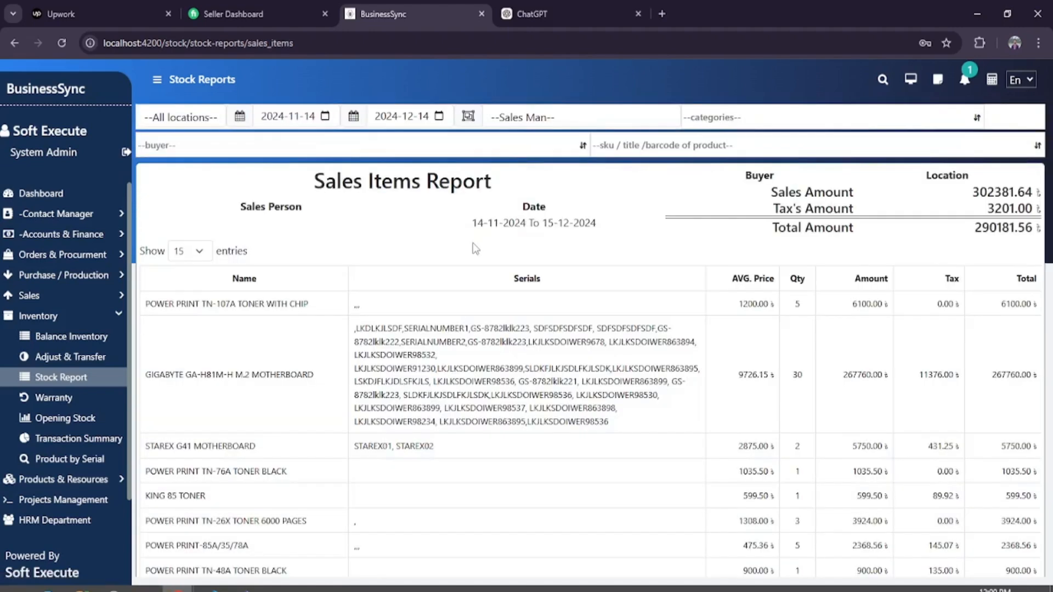
pyautogui.scroll(-2, 460, 258)
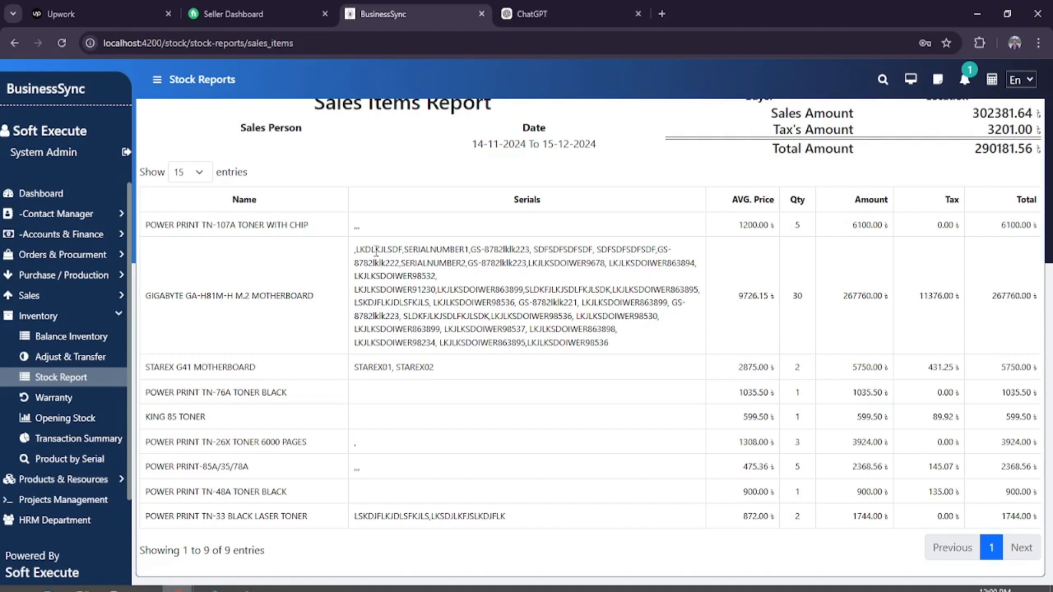
pyautogui.moveTo(356, 248); pyautogui.dragTo(451, 364)
pyautogui.click(501, 354)
pyautogui.scroll(1, 521, 260)
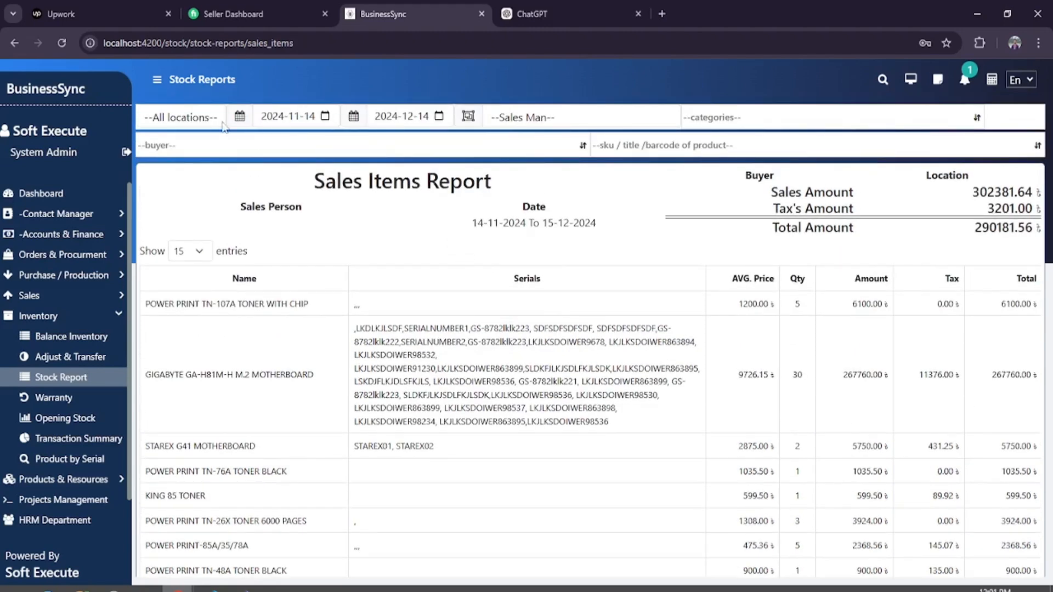
# Filter the Sales Items Report to the Unit-1 location and look through the listed items.
pyautogui.click(203, 121)
pyautogui.click(156, 155)
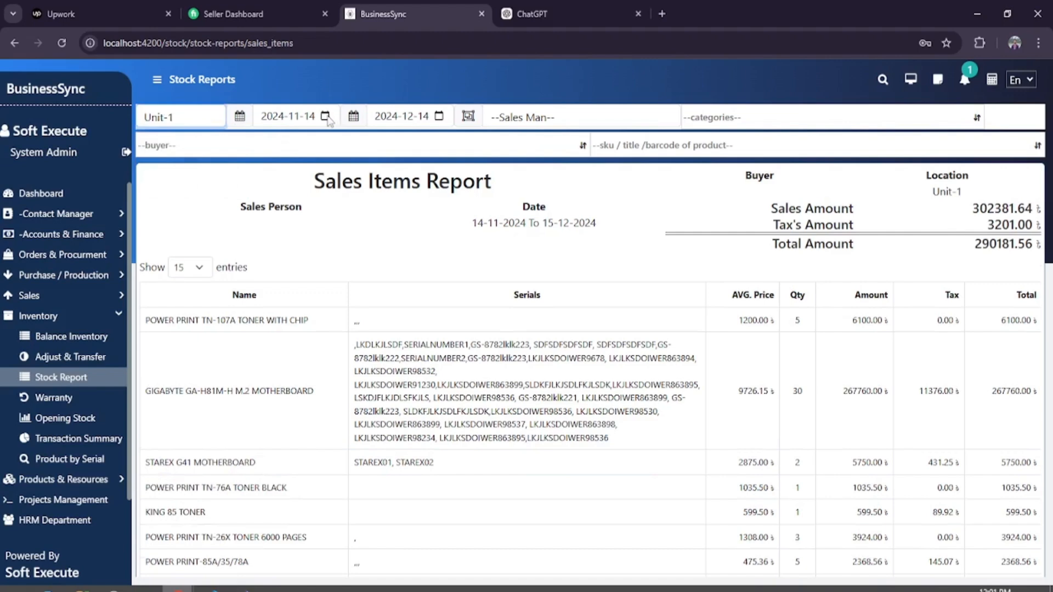
pyautogui.scroll(-2, 713, 351)
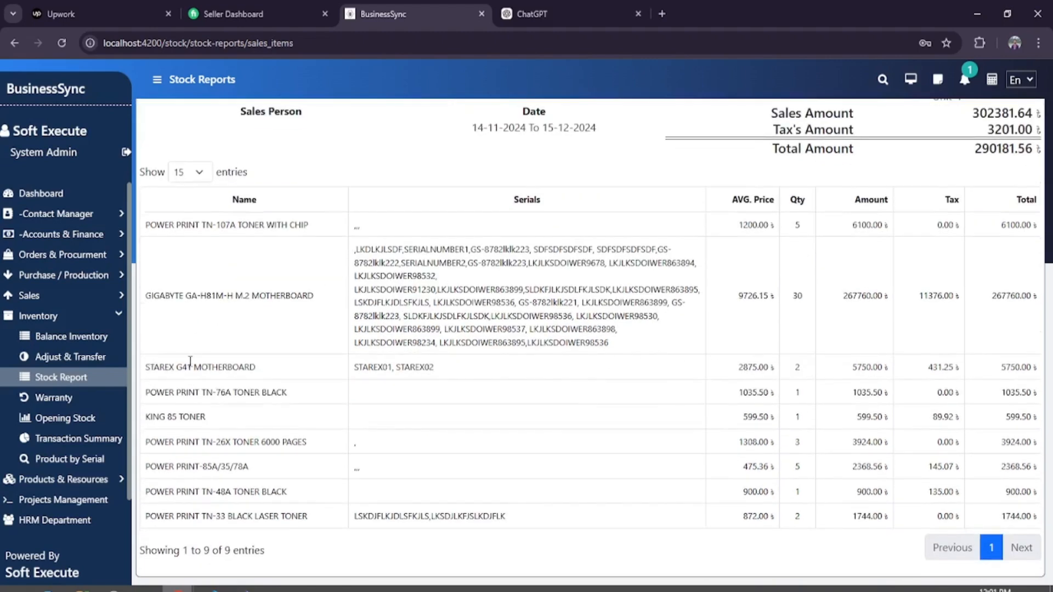
# Return to the stock reports overview, view the Warranty list, and open its new entry form.
pyautogui.click(62, 378)
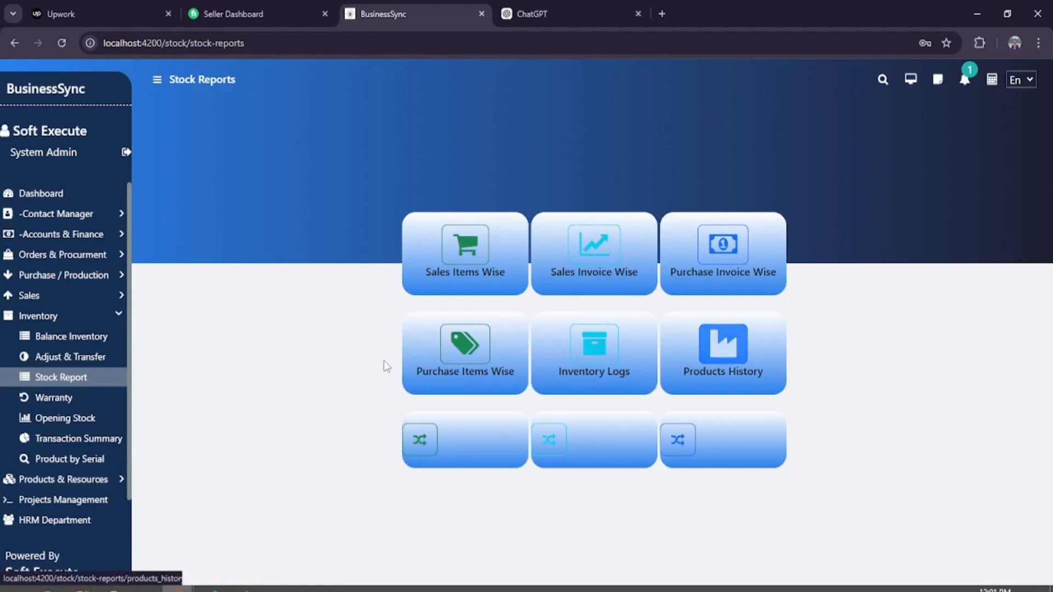
pyautogui.click(68, 406)
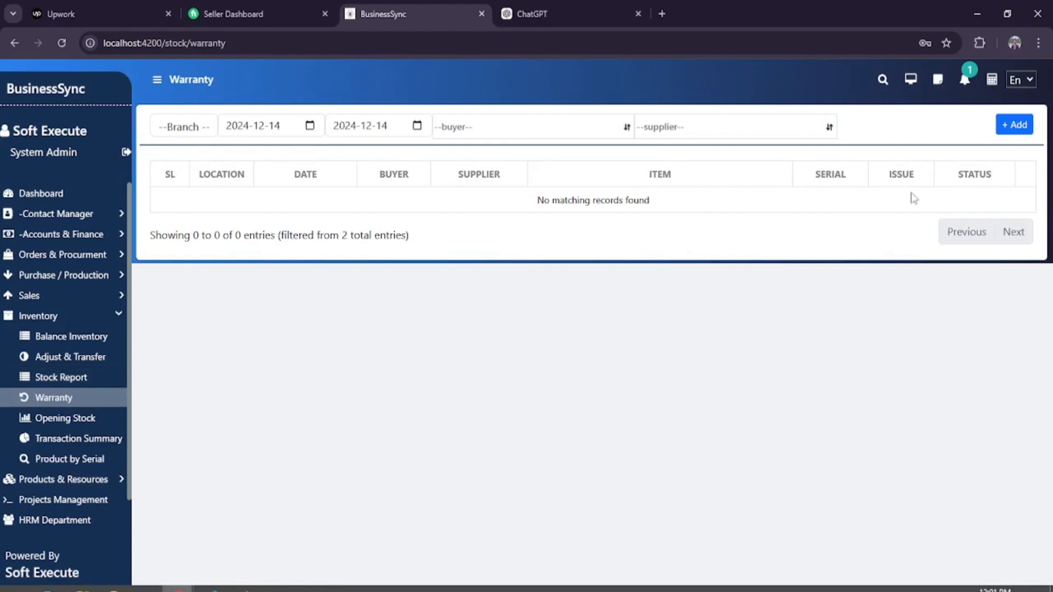
pyautogui.click(1016, 125)
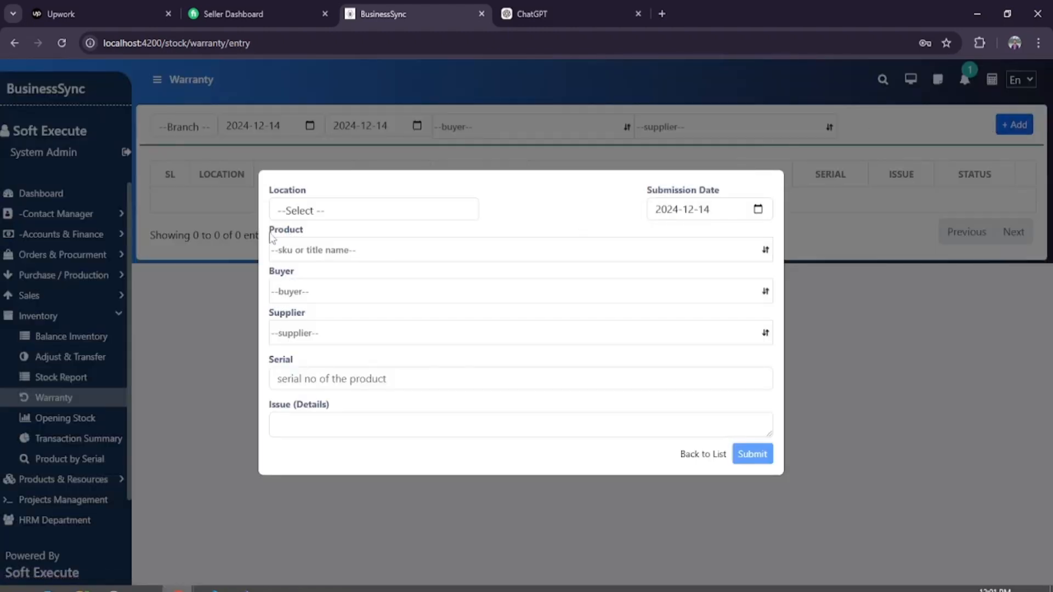
# Set the warranty entry's location to Unit-1 and its product to POWER PRINT TN-107A TONER WITH CHIP.
pyautogui.click(336, 216)
pyautogui.click(285, 246)
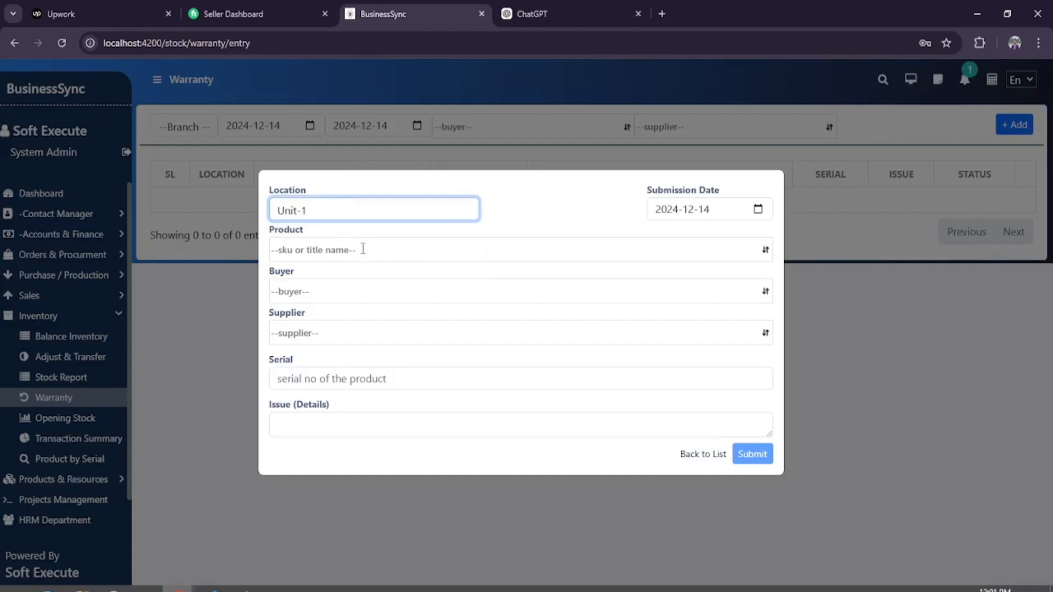
pyautogui.click(362, 249)
pyautogui.write('toner')
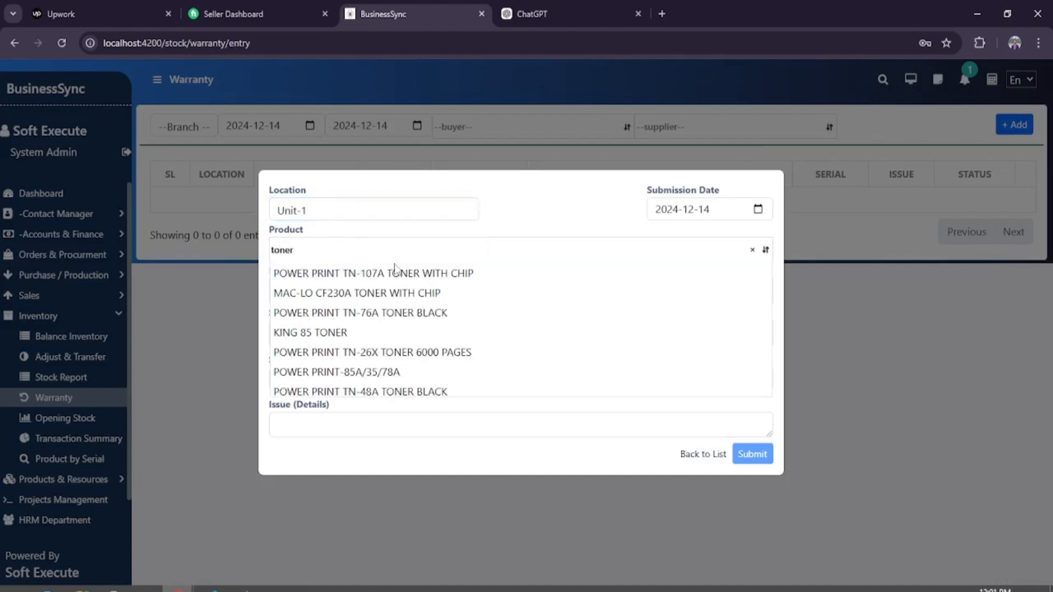
pyautogui.click(396, 274)
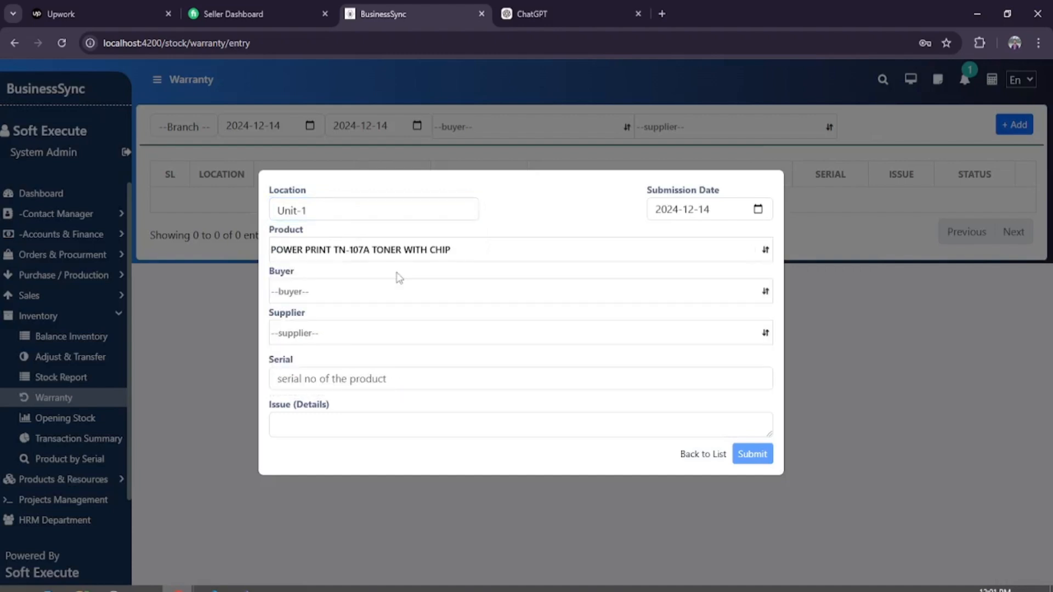
# Choose a buyer for the warranty entry, check the Serial and Issue fields, and return to the list without submitting.
pyautogui.click(373, 297)
pyautogui.click(371, 314)
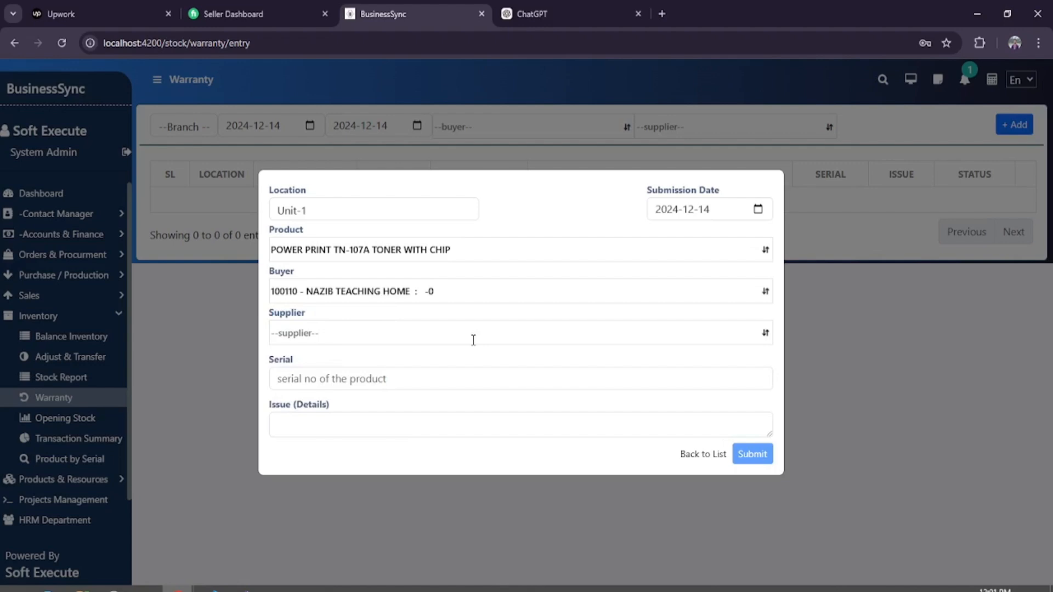
pyautogui.click(438, 373)
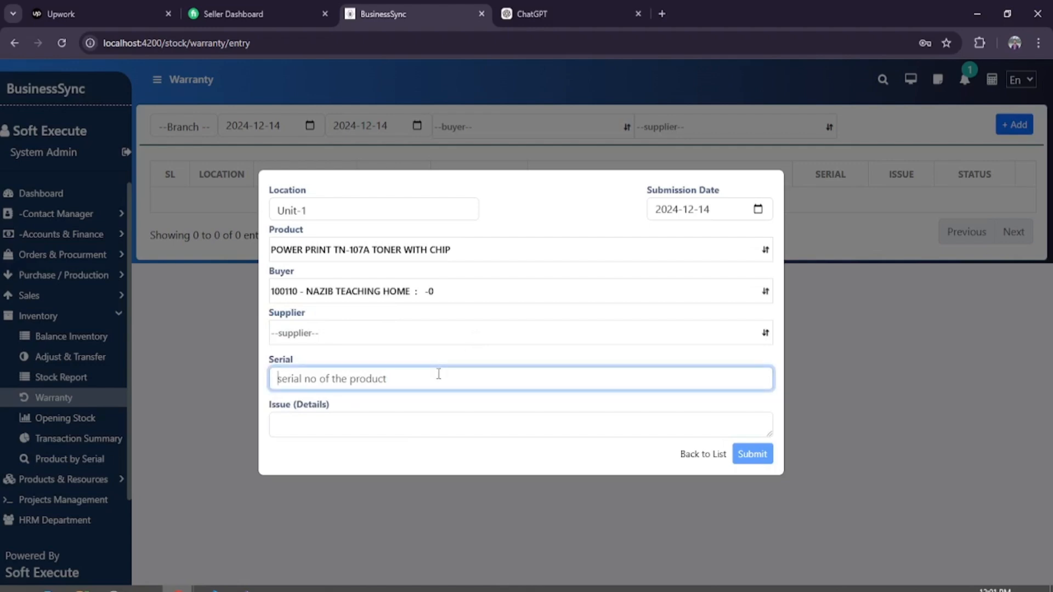
pyautogui.click(394, 417)
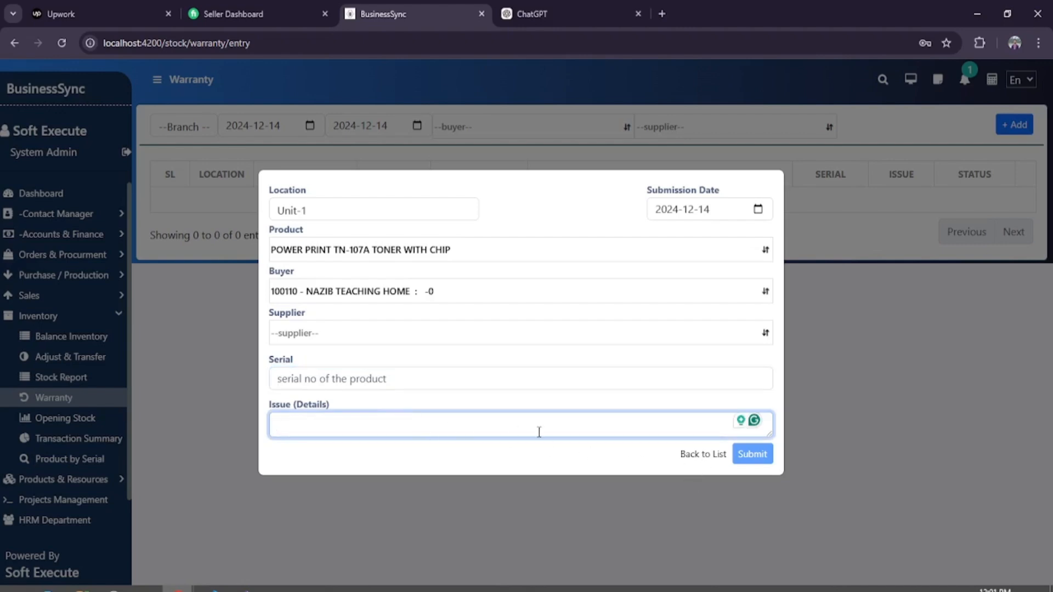
pyautogui.click(699, 455)
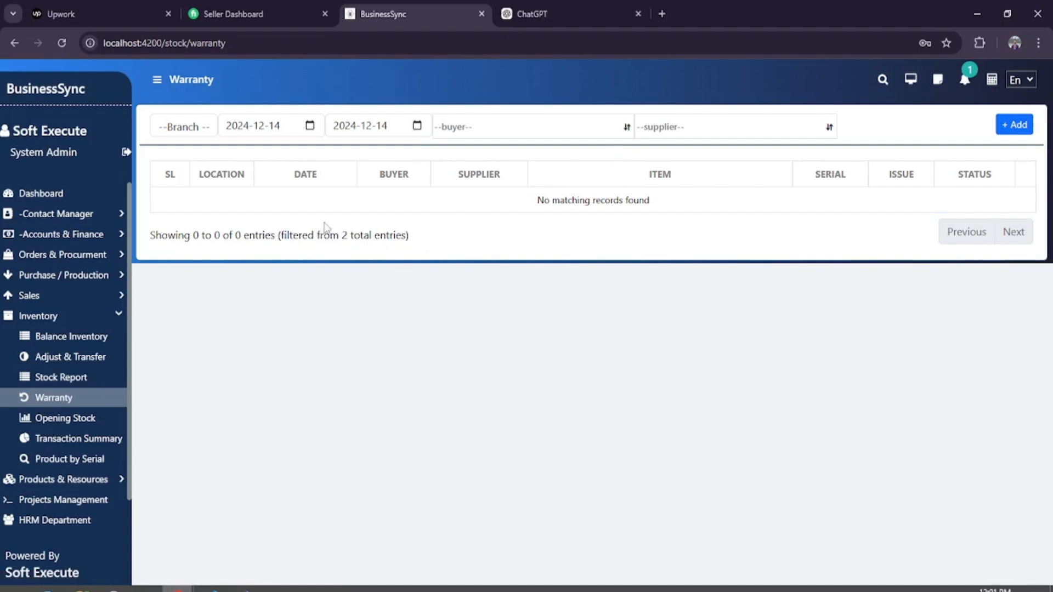
# Open Opening Stock for Unit-1 and try the Webcam Accessories and Peripherals -> Webcams categories.
pyautogui.click(74, 422)
pyautogui.click(228, 115)
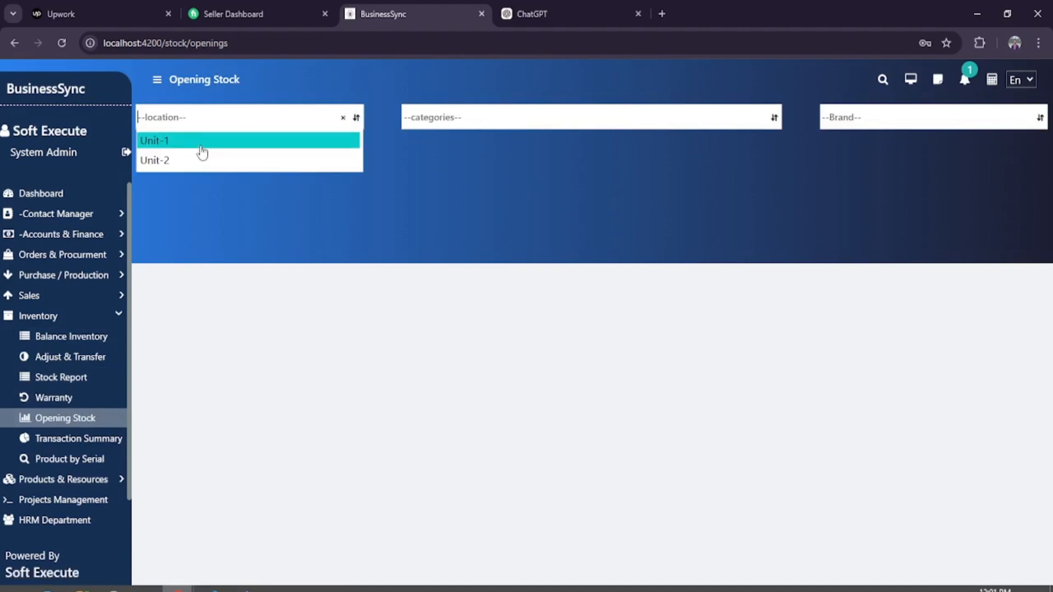
pyautogui.click(201, 139)
pyautogui.click(506, 119)
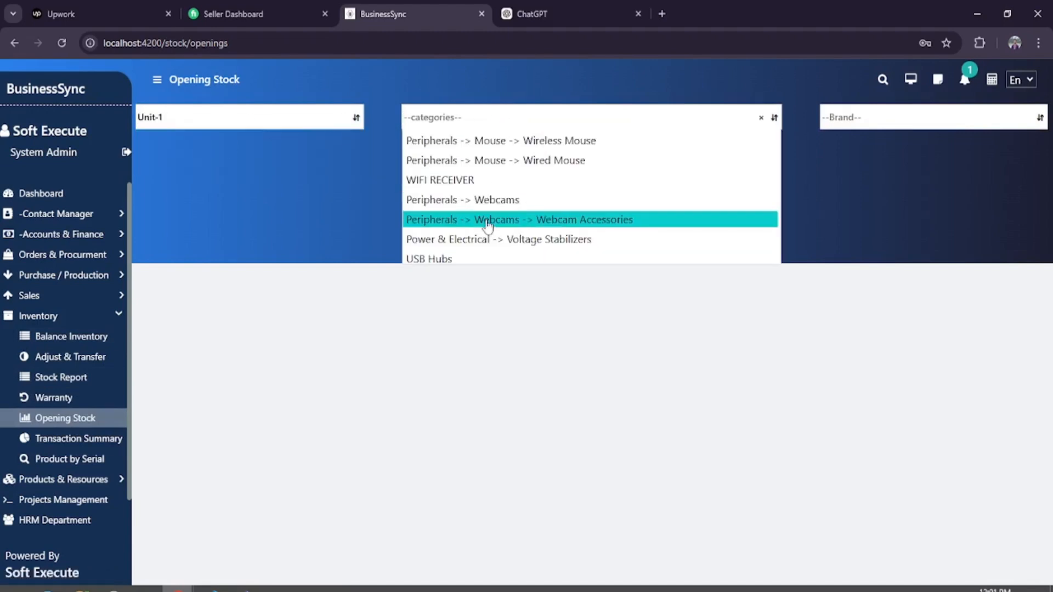
pyautogui.click(482, 221)
pyautogui.click(633, 116)
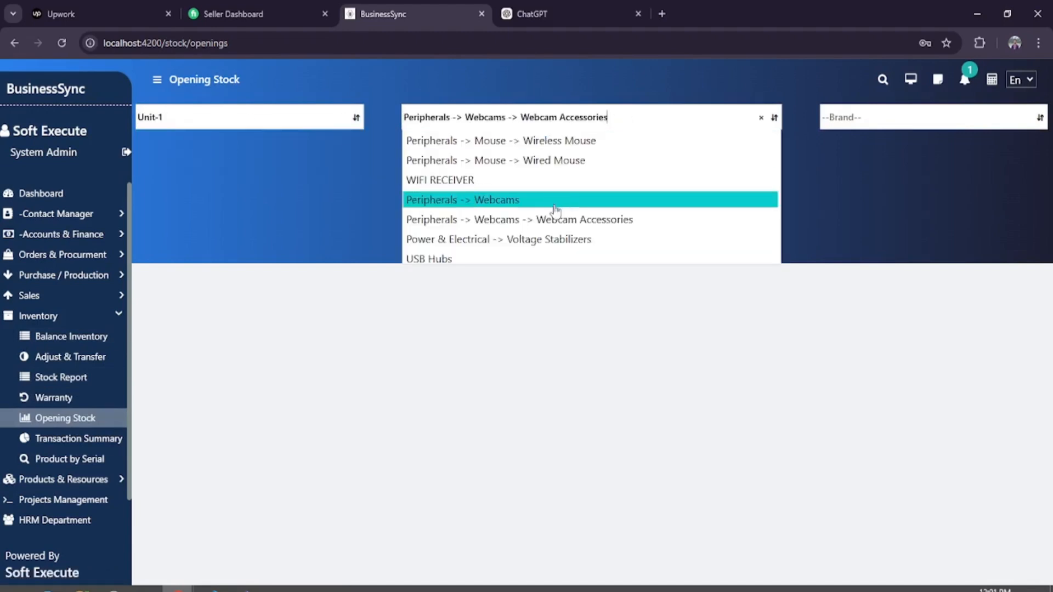
pyautogui.click(560, 197)
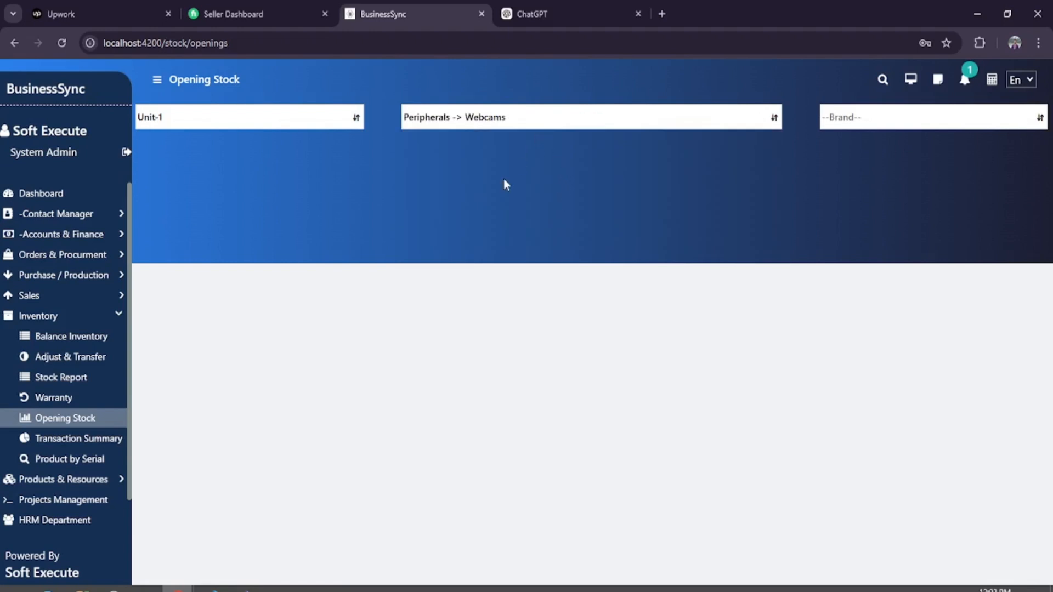
# Try the Opening Stock category filter with Storage Devices -> USB Drives and USB Hubs.
pyautogui.click(519, 119)
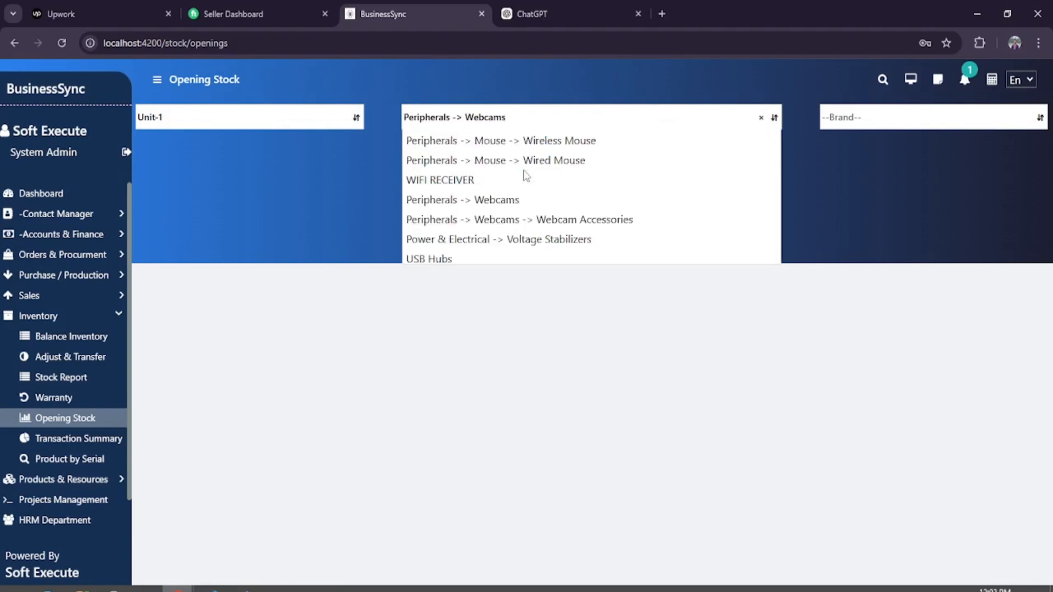
pyautogui.scroll(-2, 527, 175)
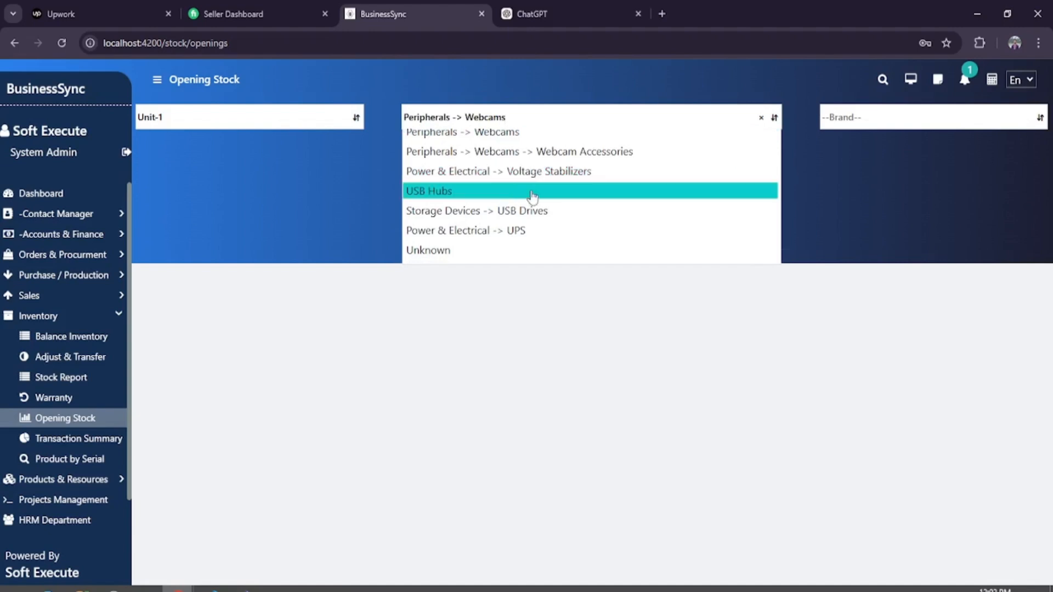
pyautogui.click(519, 213)
pyautogui.click(546, 118)
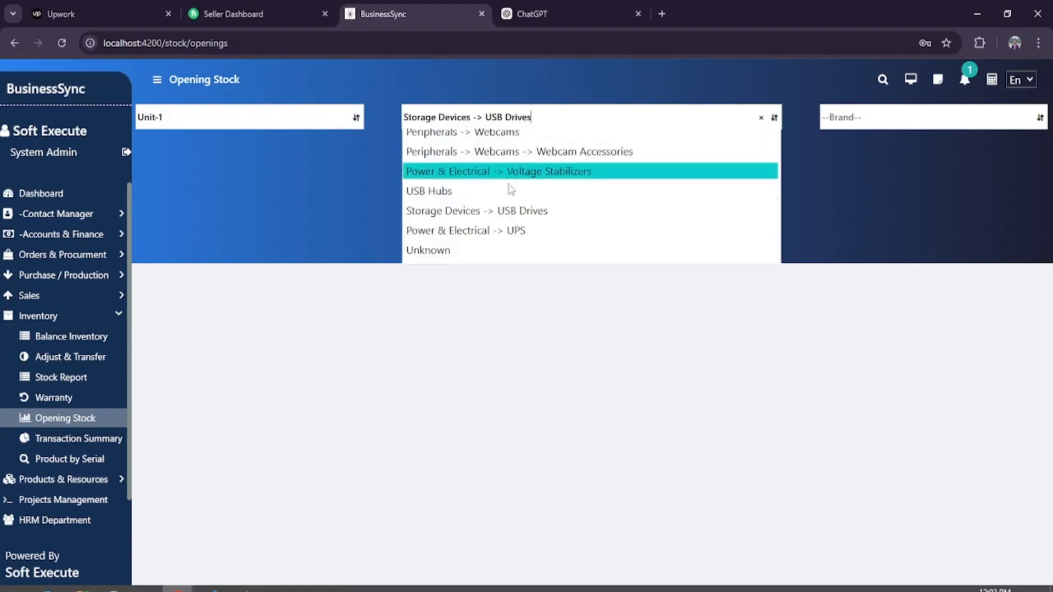
pyautogui.click(483, 197)
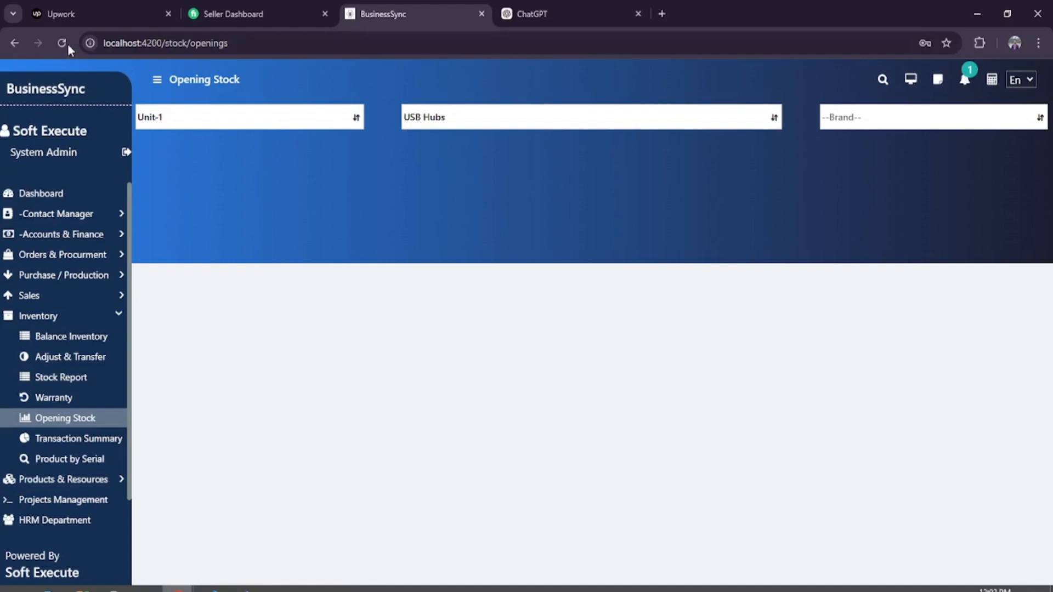
# Reset the Opening Stock filters by reopening the page, and select Unit-1 with the Peripherals -> Mouse -> Wired Mouse category.
pyautogui.click(61, 400)
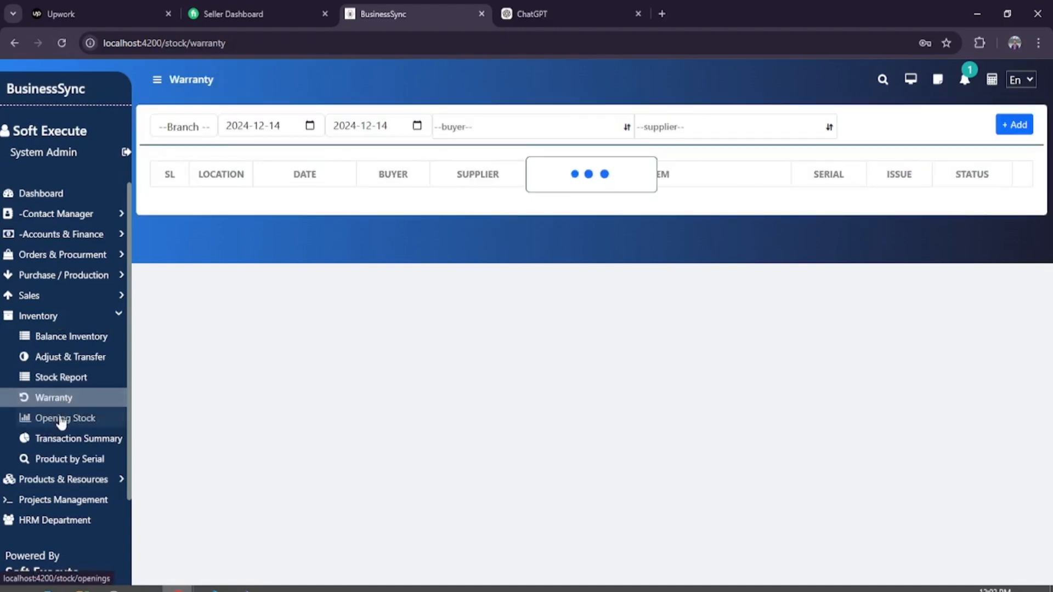
pyautogui.click(63, 419)
pyautogui.click(243, 114)
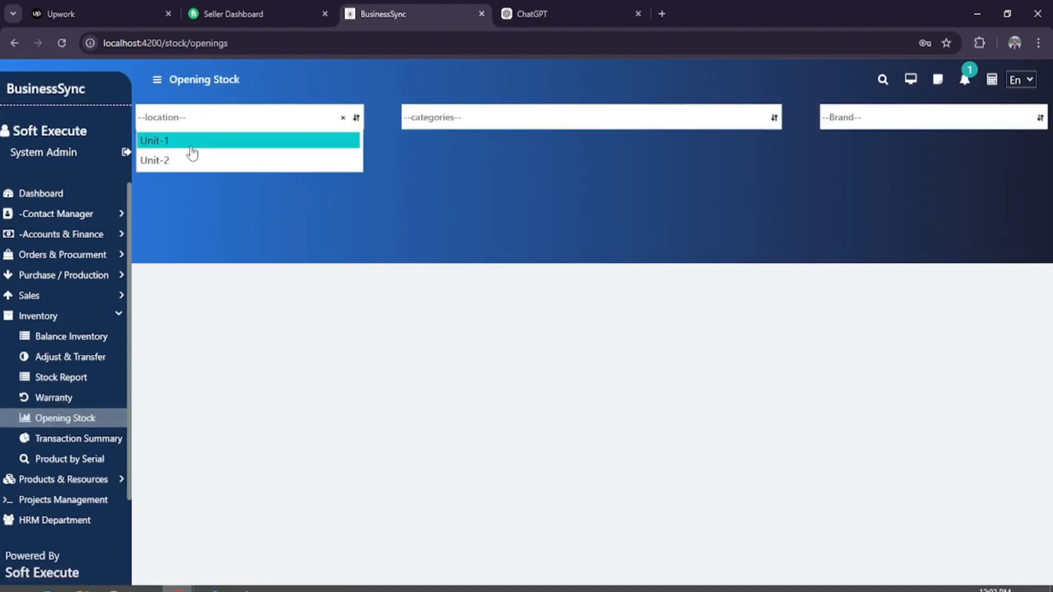
pyautogui.click(187, 145)
pyautogui.click(480, 116)
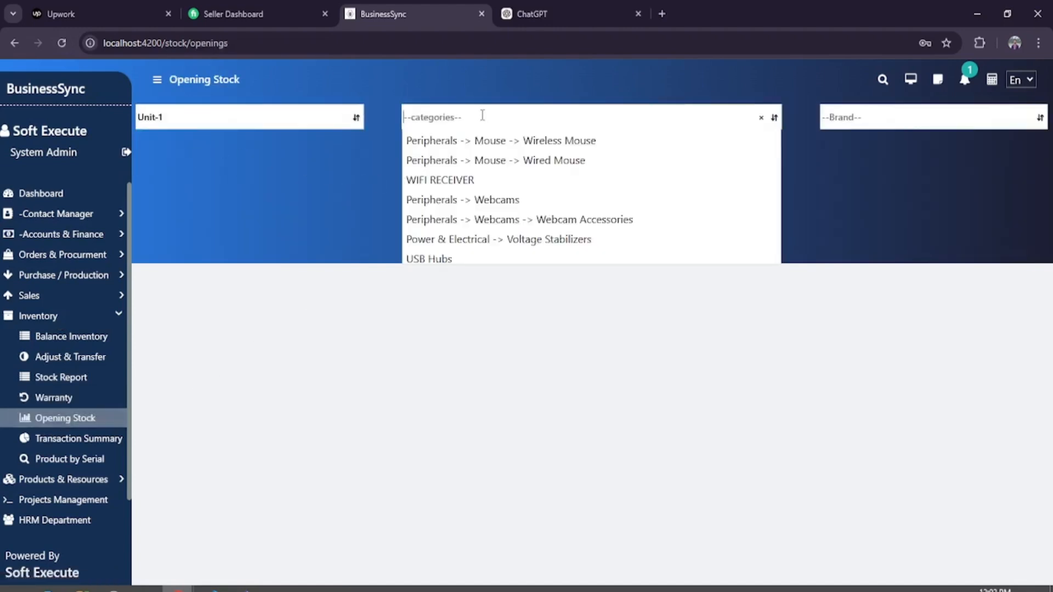
pyautogui.click(516, 160)
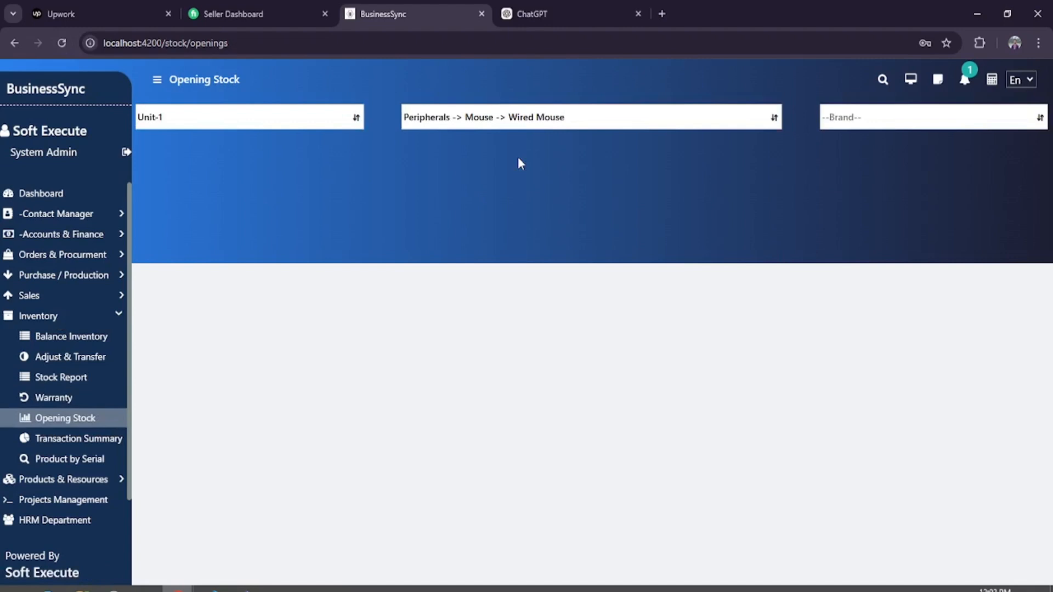
# Filter Unit-1's opening stock to the Peripherals -> Printers -> Toner category and examine the quantities and COGA values.
pyautogui.click(606, 116)
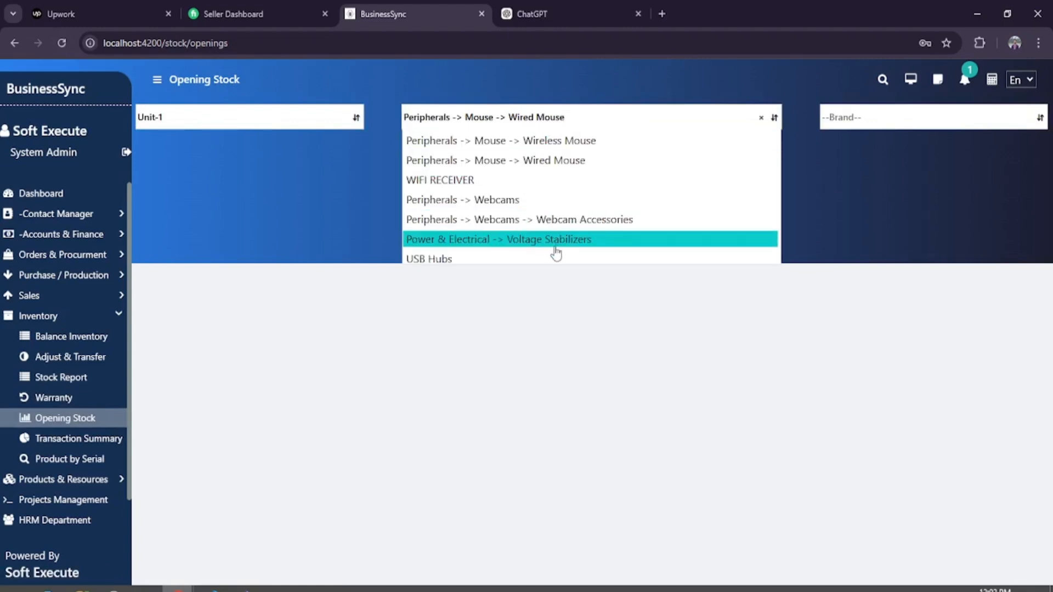
pyautogui.scroll(-3, 547, 250)
pyautogui.scroll(1, 531, 221)
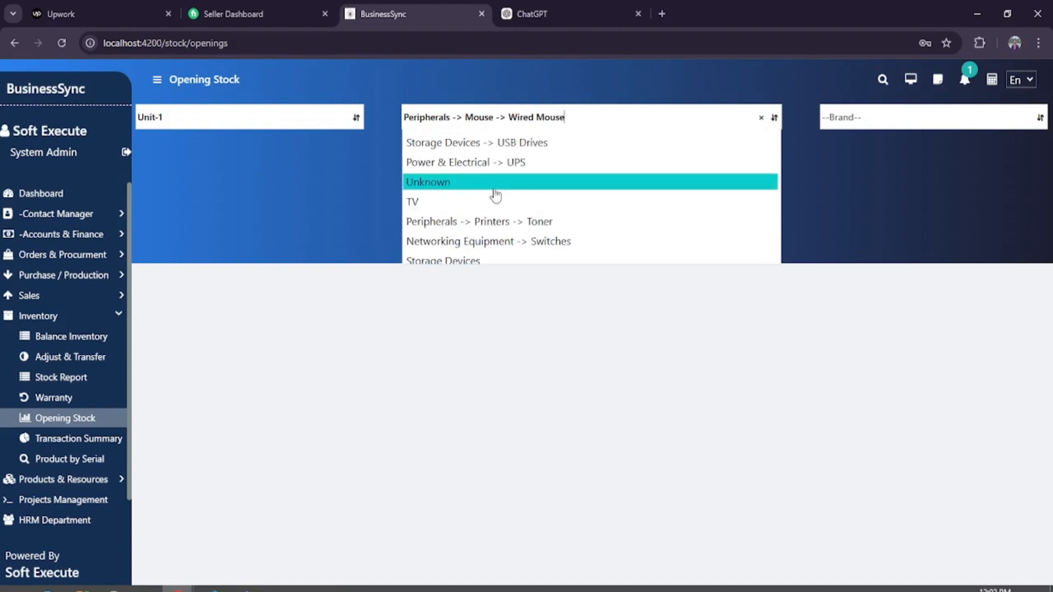
pyautogui.moveTo(592, 117); pyautogui.dragTo(349, 105)
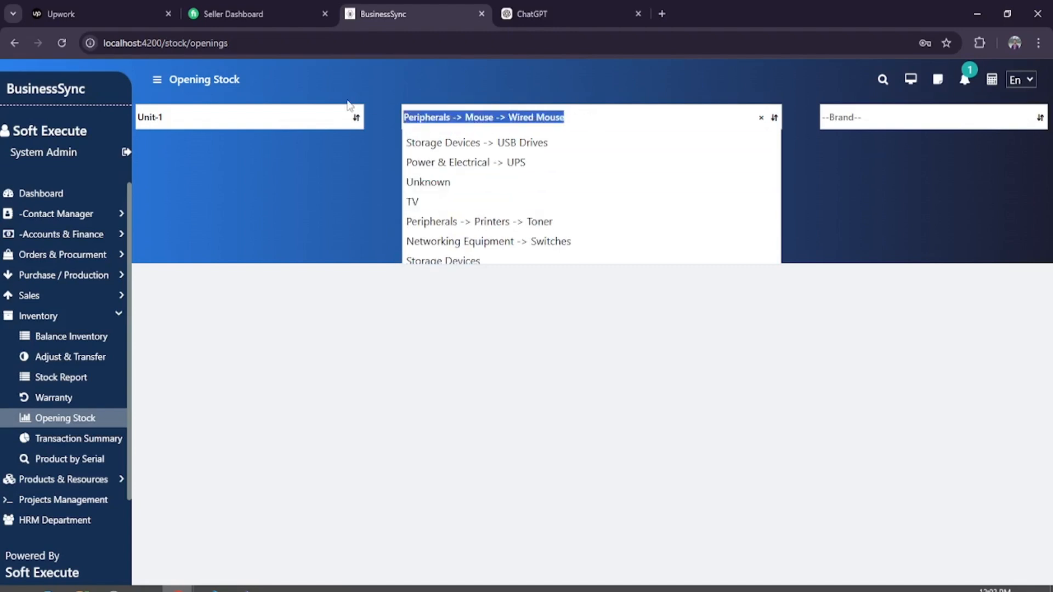
pyautogui.write('toner')
pyautogui.click(505, 141)
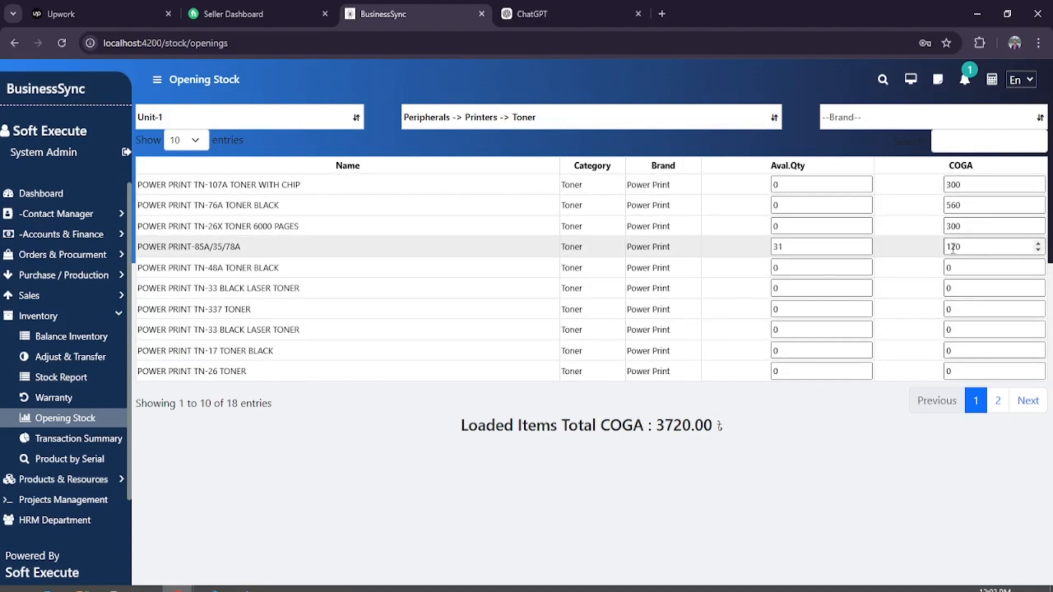
# Open the inventory Transaction Summary and view the Unit-1 day book closing for 2024-12-14.
pyautogui.click(91, 445)
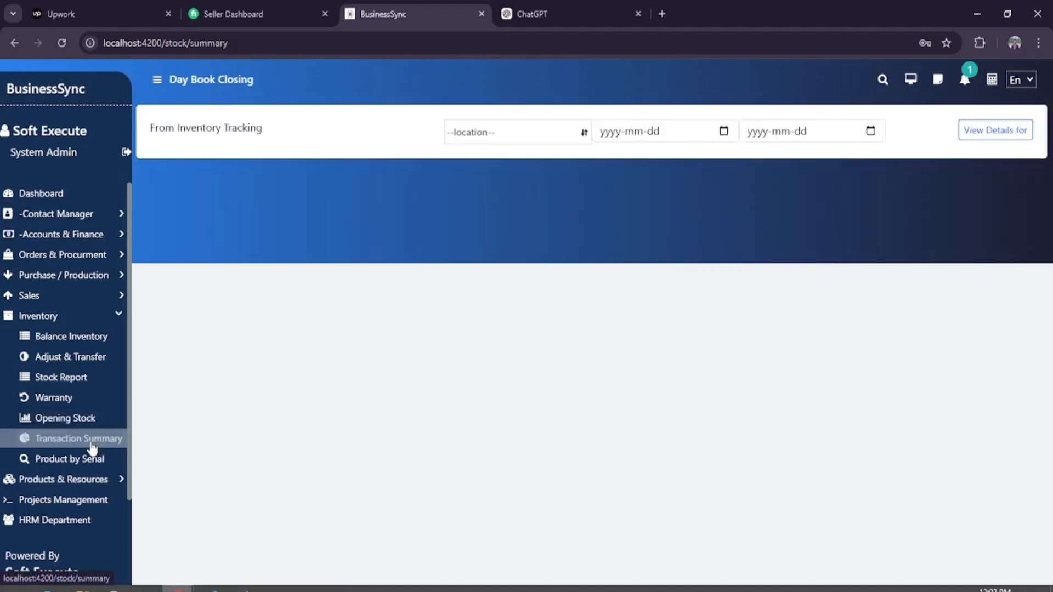
pyautogui.click(494, 133)
pyautogui.click(483, 157)
pyautogui.click(699, 140)
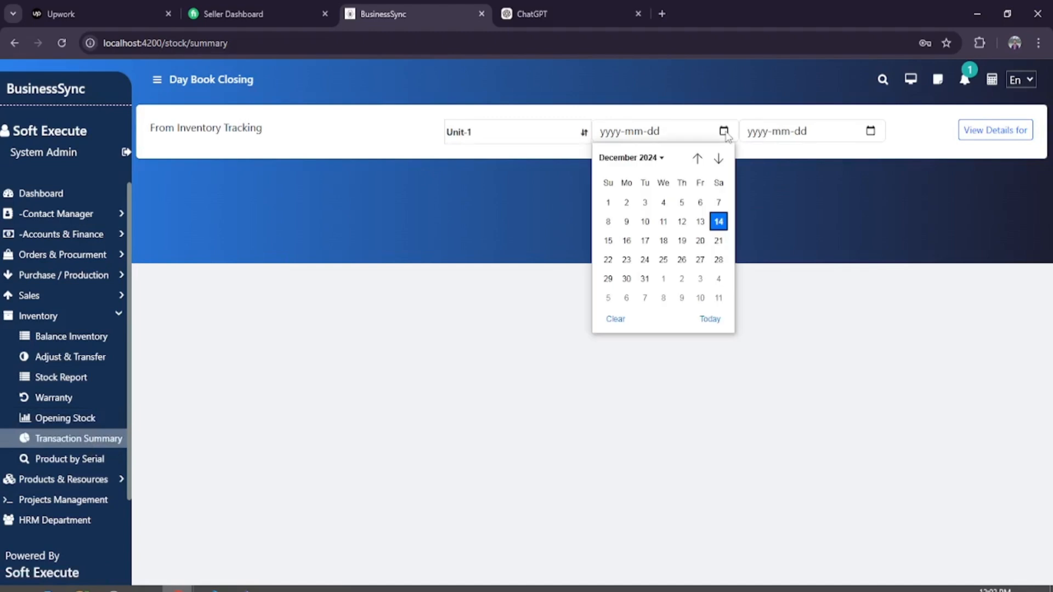
pyautogui.click(719, 218)
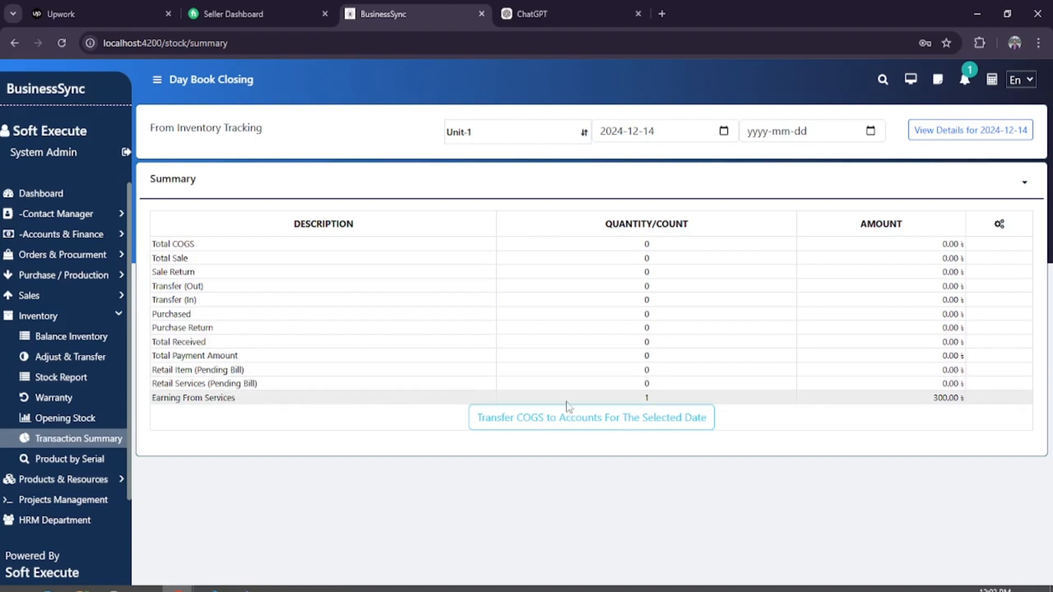
# Set the day book date to 2024-12-13, load its details, and examine the total profit and profit percentage of the sales.
pyautogui.click(654, 134)
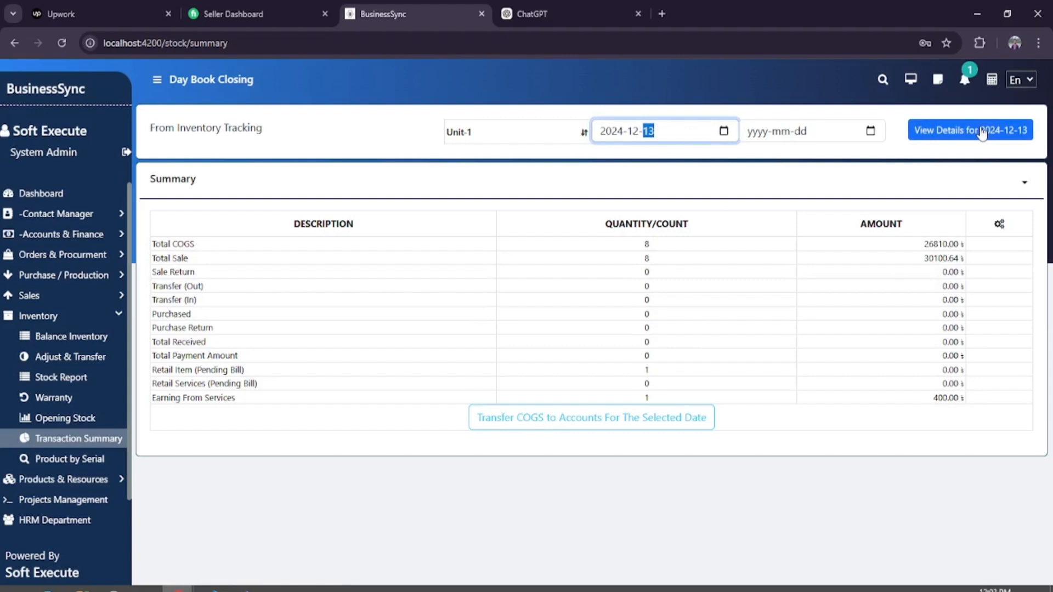
pyautogui.click(933, 131)
pyautogui.scroll(-2, 708, 281)
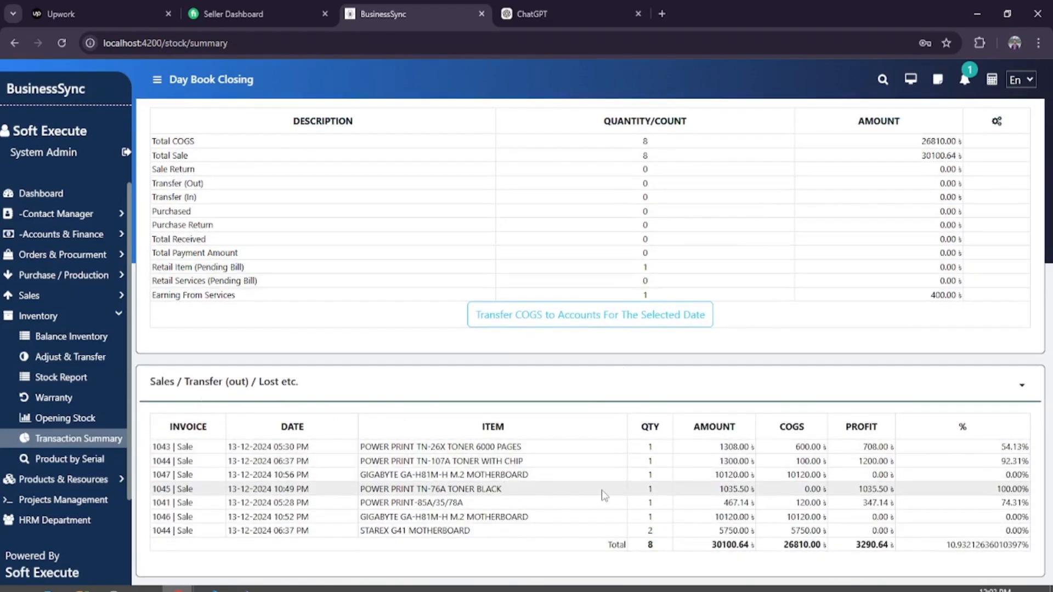
pyautogui.doubleClick(860, 544)
pyautogui.moveTo(944, 546); pyautogui.dragTo(1040, 550)
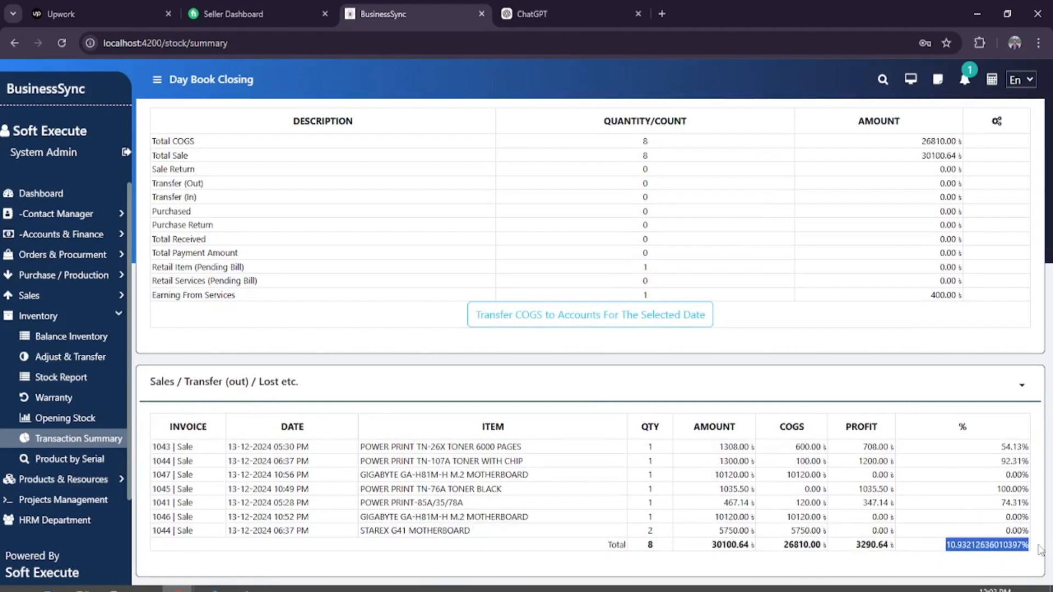
pyautogui.scroll(2, 683, 272)
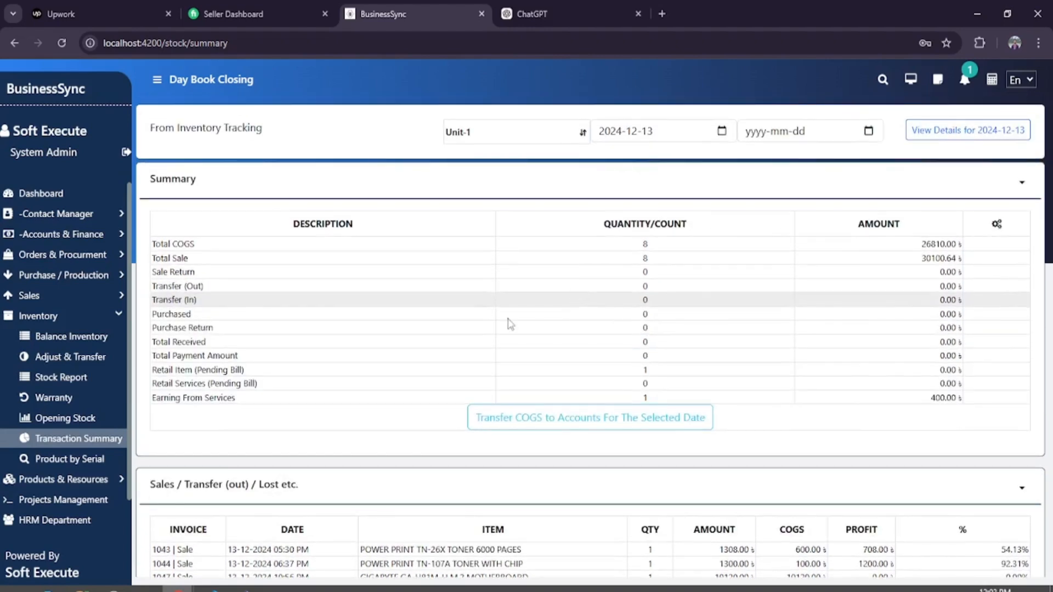
# View the Product by Serial page, and examine the charts and latest transactions on the Accounts & Finance dashboard.
pyautogui.click(62, 460)
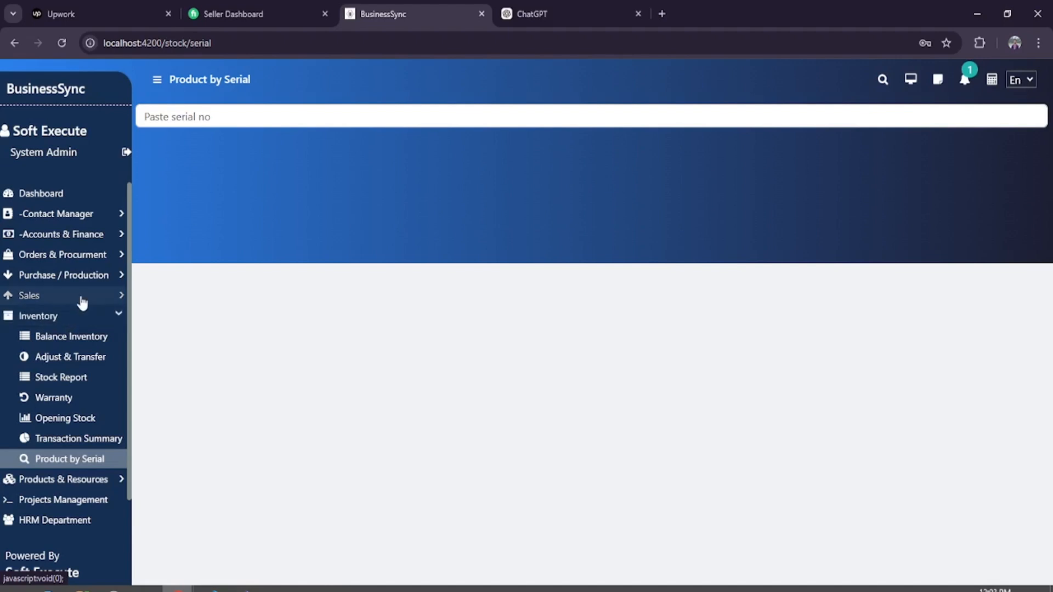
pyautogui.click(97, 241)
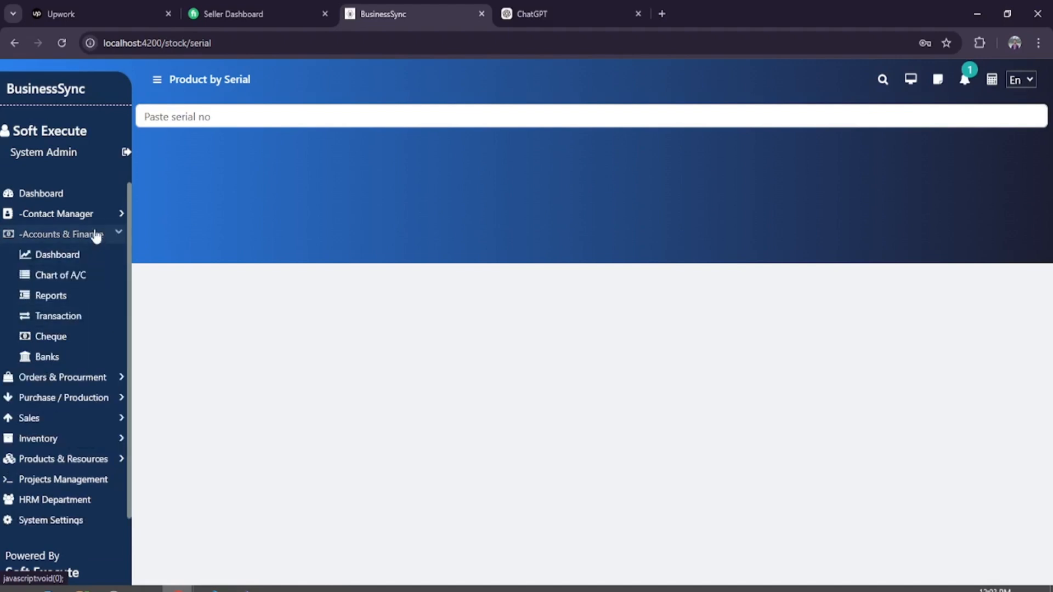
pyautogui.click(66, 252)
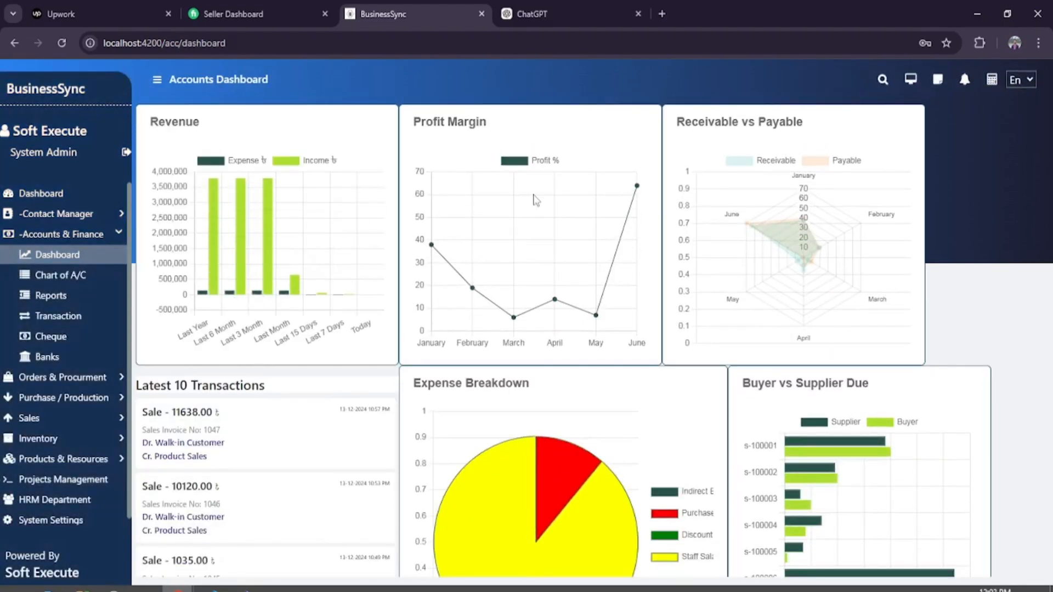
pyautogui.scroll(-2, 684, 388)
pyautogui.scroll(-1, 684, 388)
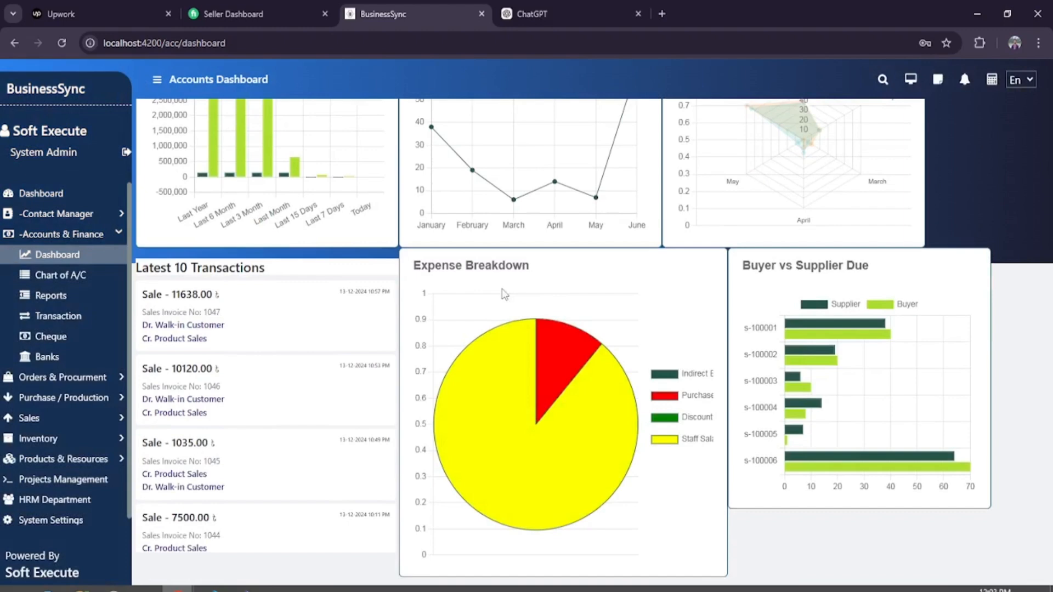
pyautogui.scroll(2, 311, 270)
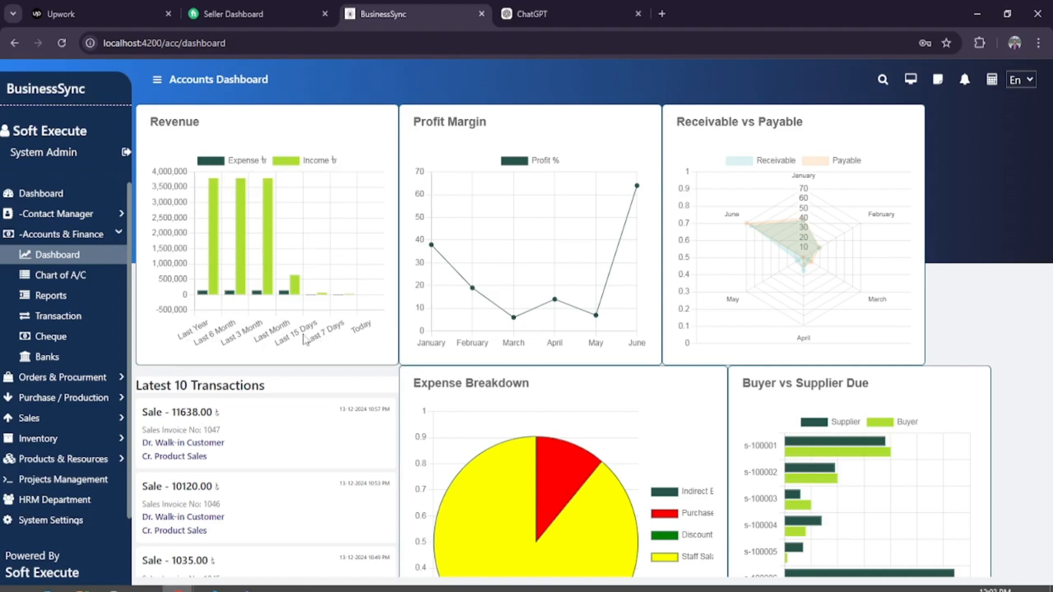
# Open the Chart of Accounts and examine the ledgers and categories in the Assets, Income and Liabilities groups.
pyautogui.click(70, 279)
pyautogui.scroll(-15, 313, 268)
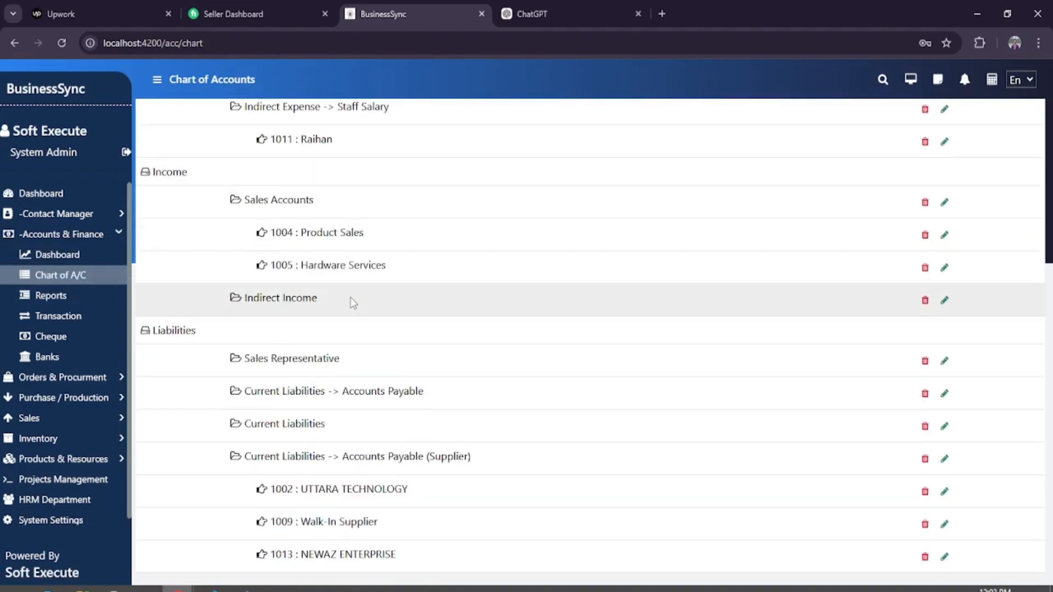
pyautogui.doubleClick(174, 330)
pyautogui.scroll(3, 437, 383)
pyautogui.scroll(12, 437, 383)
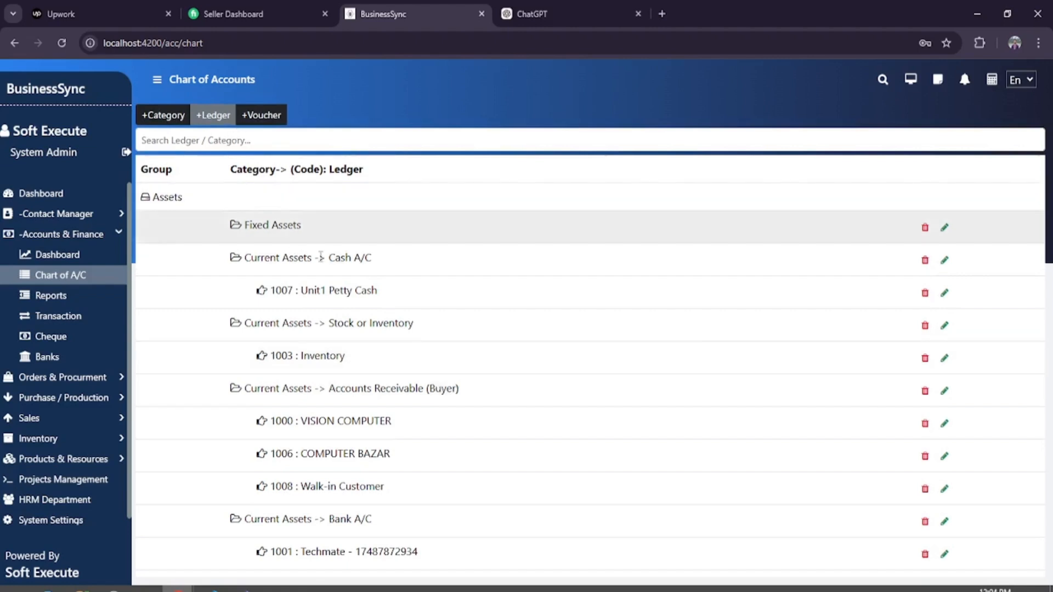
# Start a new ledger category of type Assets under the parent category Current Assets -> Stock or Inventory.
pyautogui.click(163, 115)
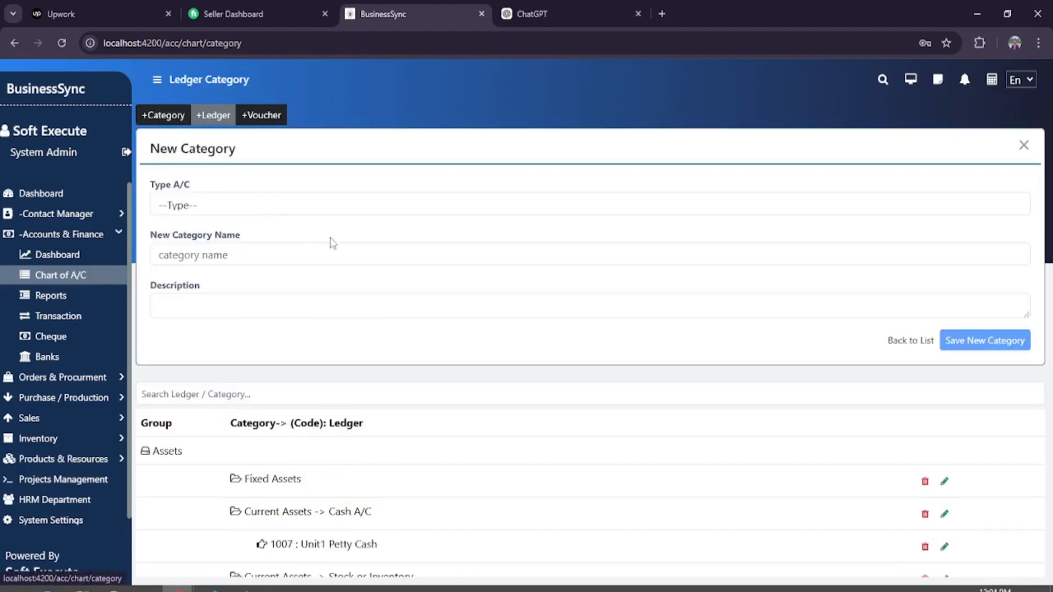
pyautogui.click(244, 207)
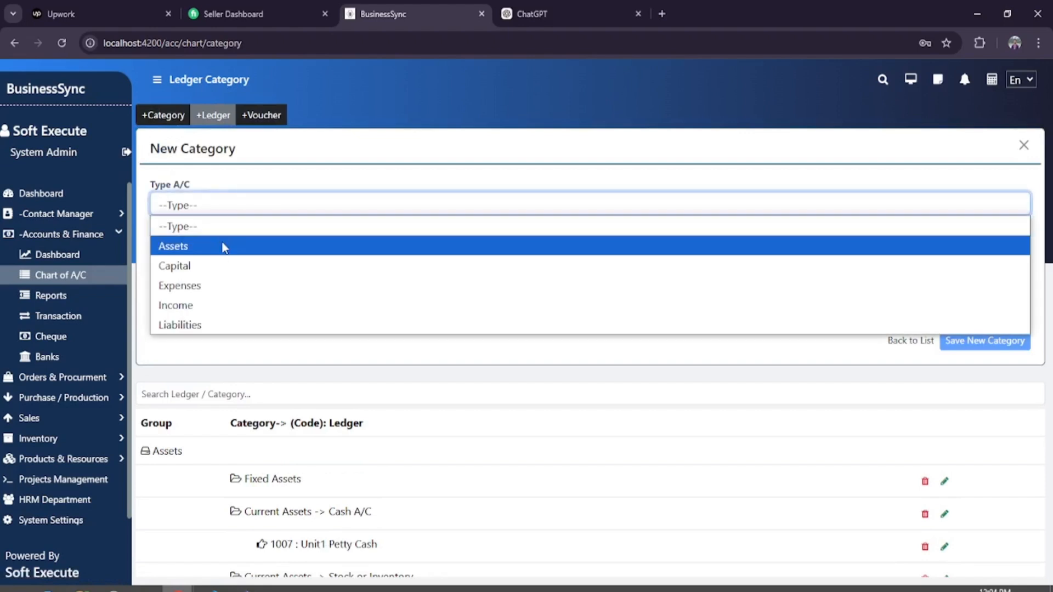
pyautogui.click(223, 244)
pyautogui.click(268, 245)
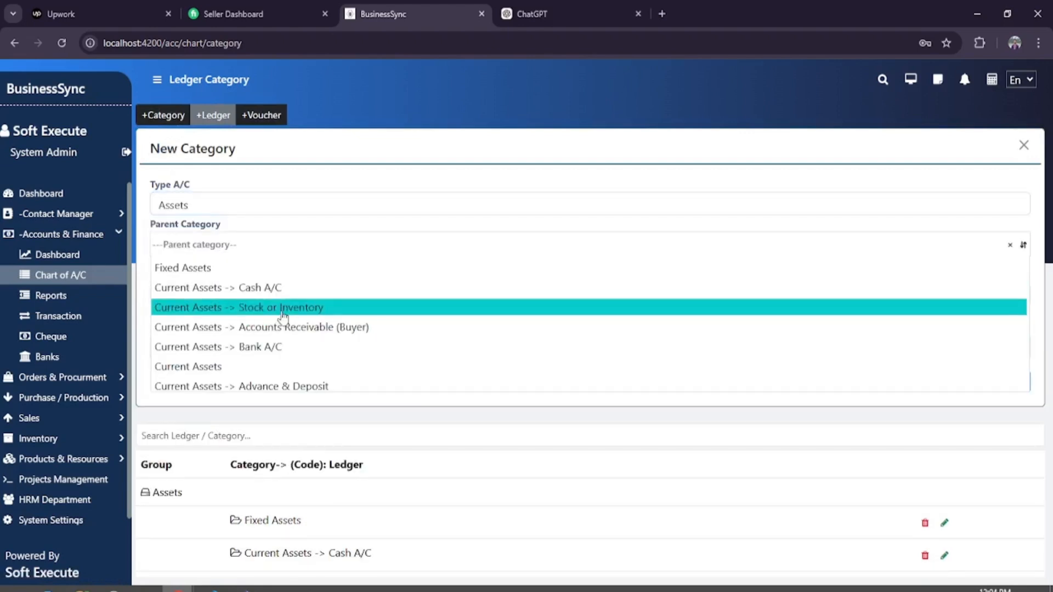
pyautogui.click(277, 308)
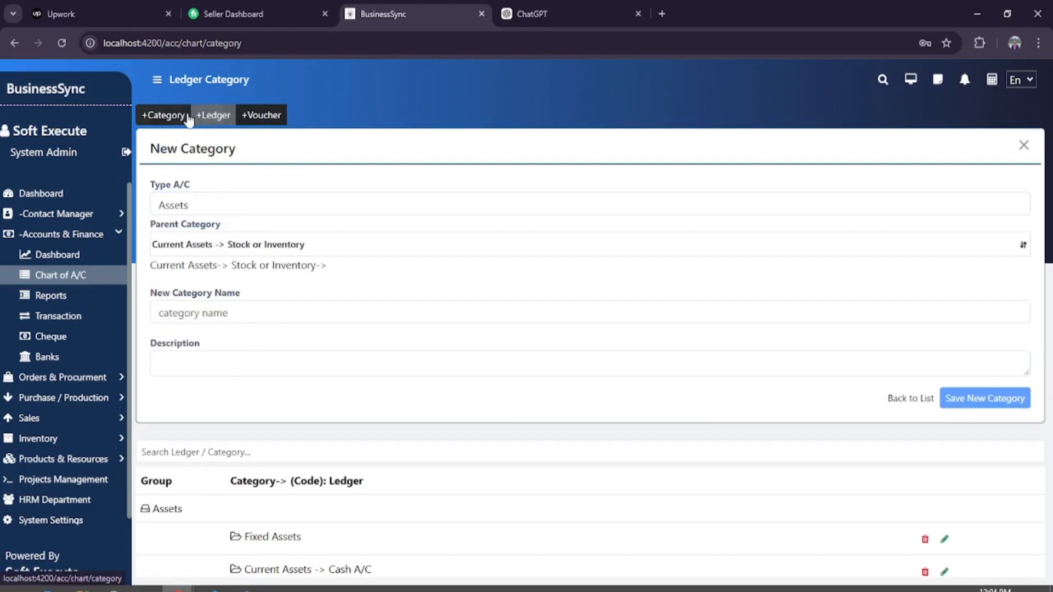
# Start a new ledger of type Assets in the Current Assets -> Bank A/C category, and return to the ledger list without saving.
pyautogui.click(213, 114)
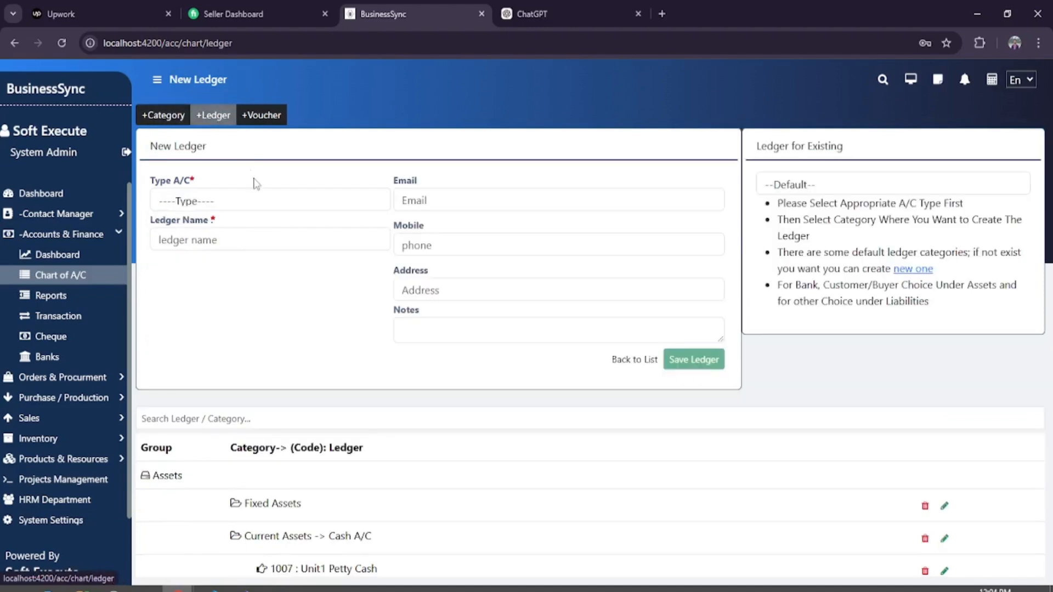
pyautogui.click(226, 203)
pyautogui.click(212, 243)
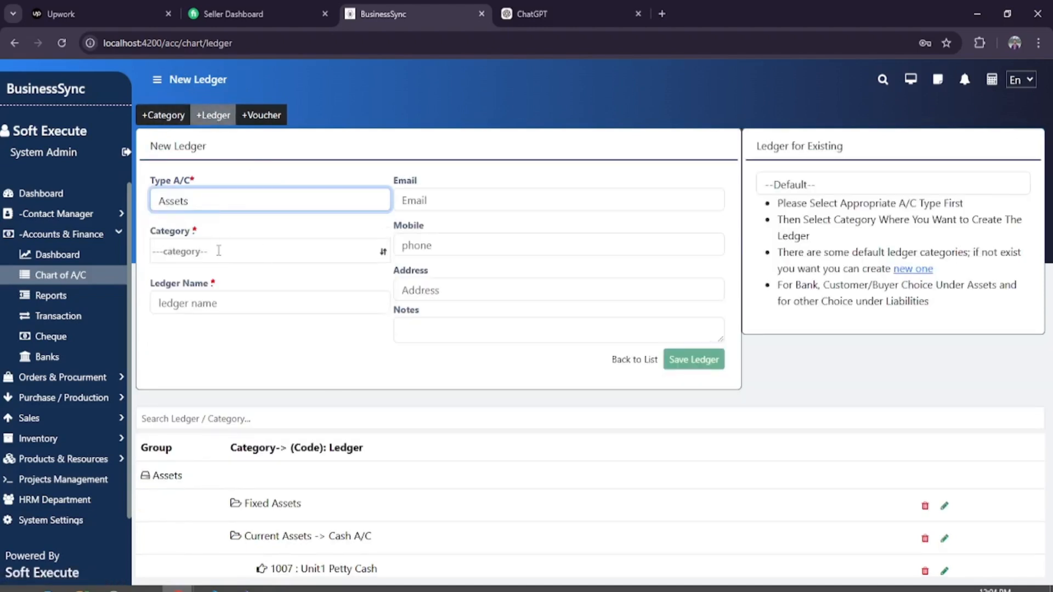
pyautogui.click(219, 251)
pyautogui.click(277, 353)
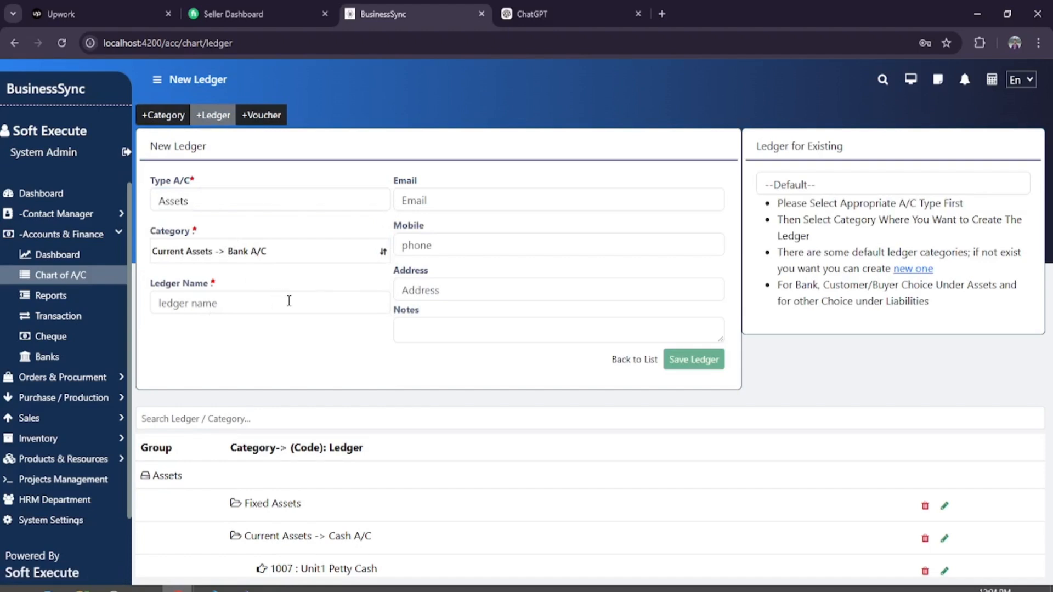
pyautogui.click(611, 360)
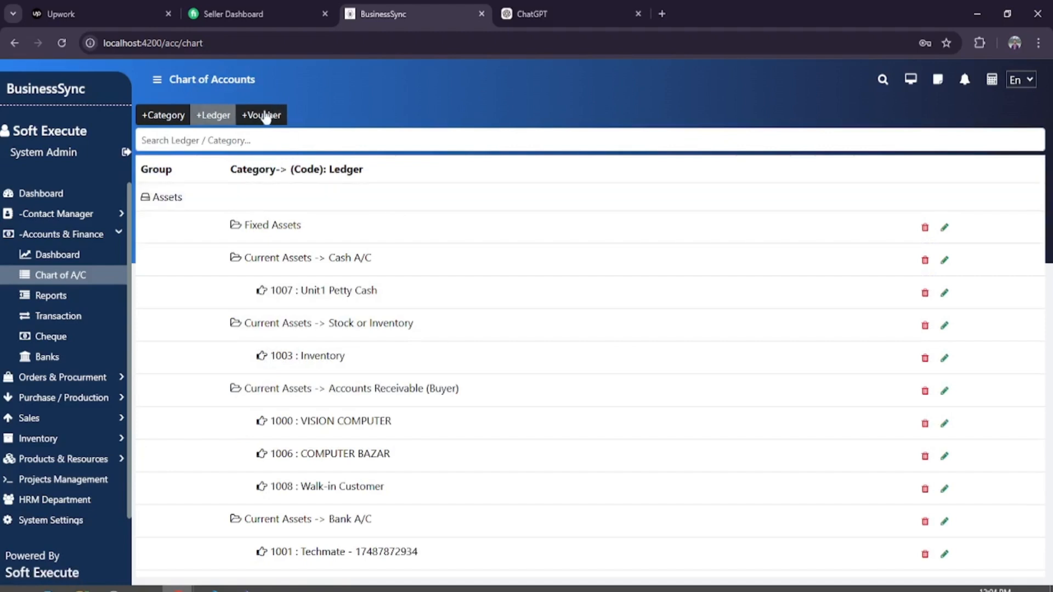
# View the voucher types and examine their debit and credit labels.
pyautogui.click(269, 115)
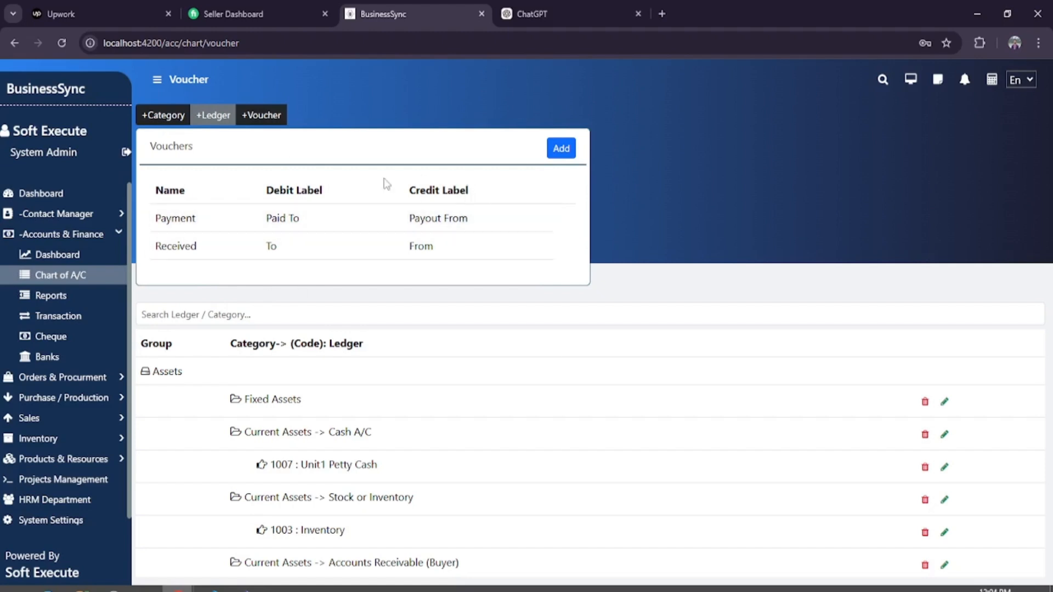
pyautogui.moveTo(266, 191); pyautogui.dragTo(342, 201)
pyautogui.moveTo(409, 192); pyautogui.dragTo(488, 195)
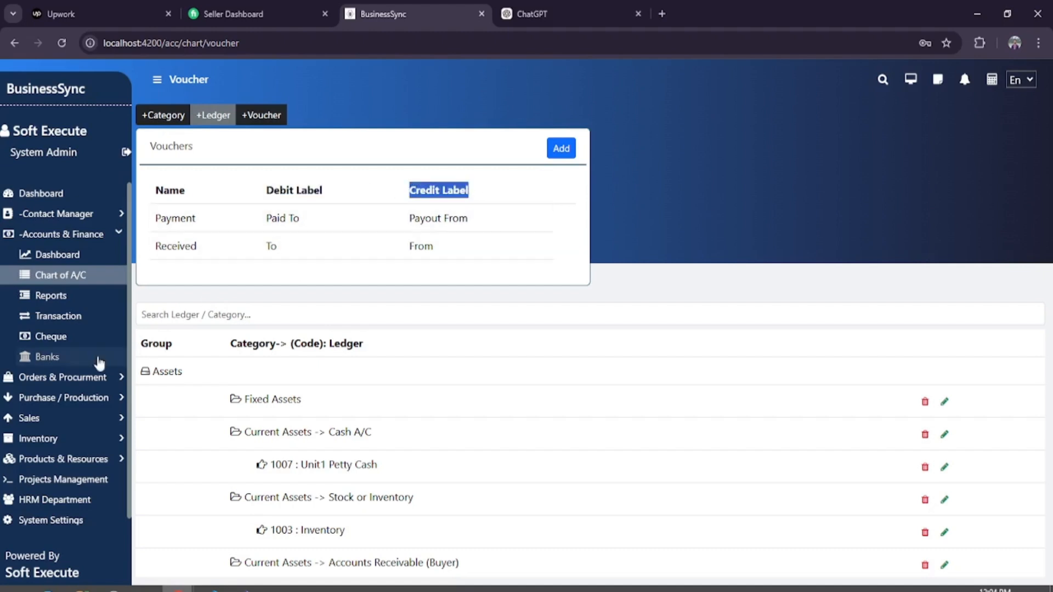
# Open the transaction entry form and select branch Unit-1 with the Payment voucher type.
pyautogui.click(58, 317)
pyautogui.click(384, 134)
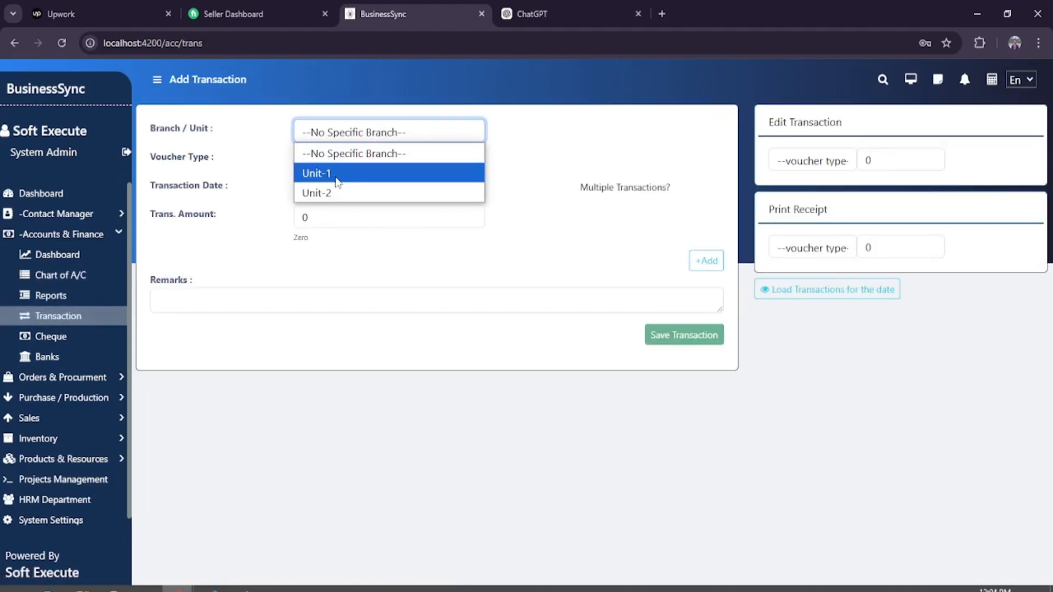
pyautogui.click(334, 177)
pyautogui.click(391, 161)
pyautogui.click(373, 199)
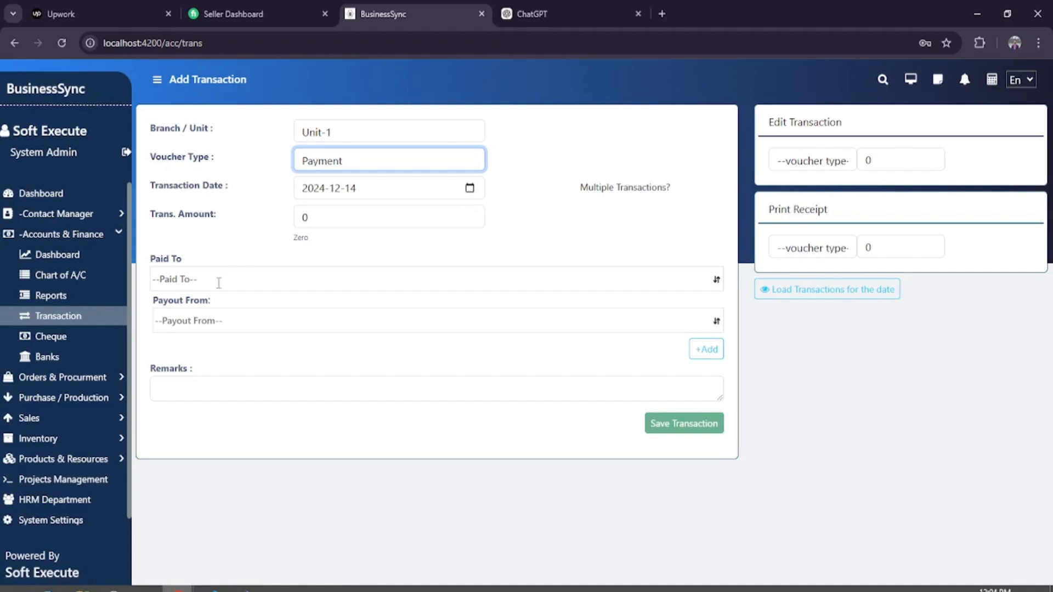
# Set the payout source to the Inventory ledger and the paid-to ledger to Hardware Services.
pyautogui.moveTo(157, 267); pyautogui.dragTo(235, 264)
pyautogui.click(169, 263)
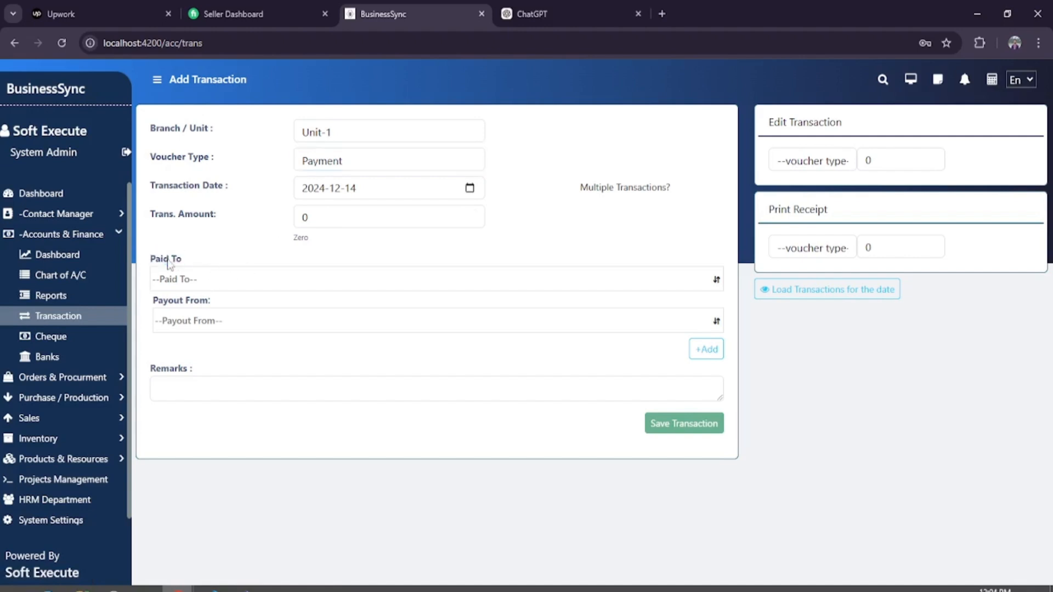
pyautogui.moveTo(147, 311); pyautogui.dragTo(243, 307)
pyautogui.click(236, 317)
pyautogui.click(237, 382)
pyautogui.click(269, 282)
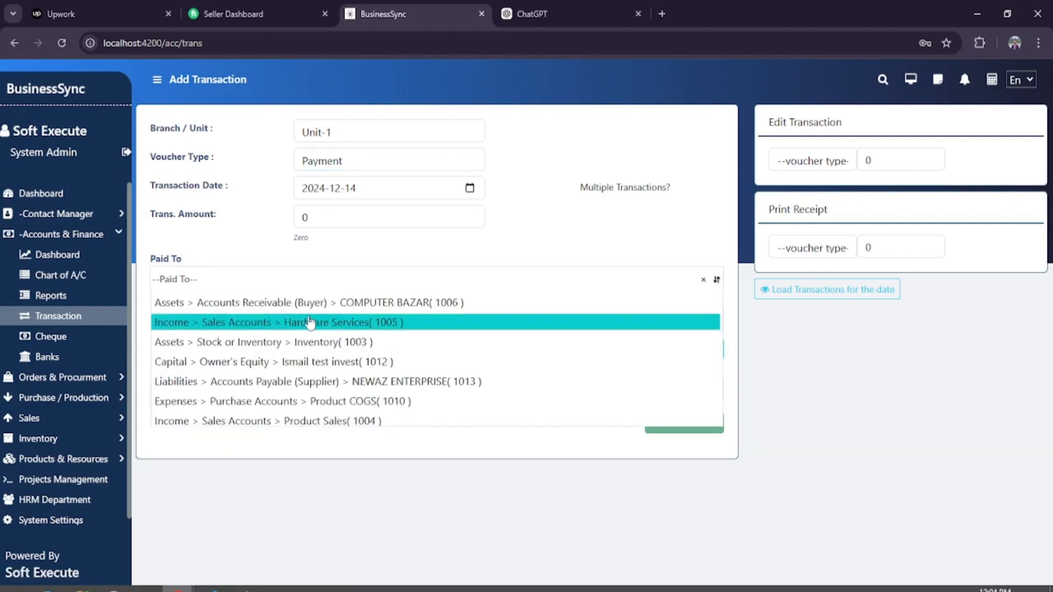
pyautogui.click(280, 322)
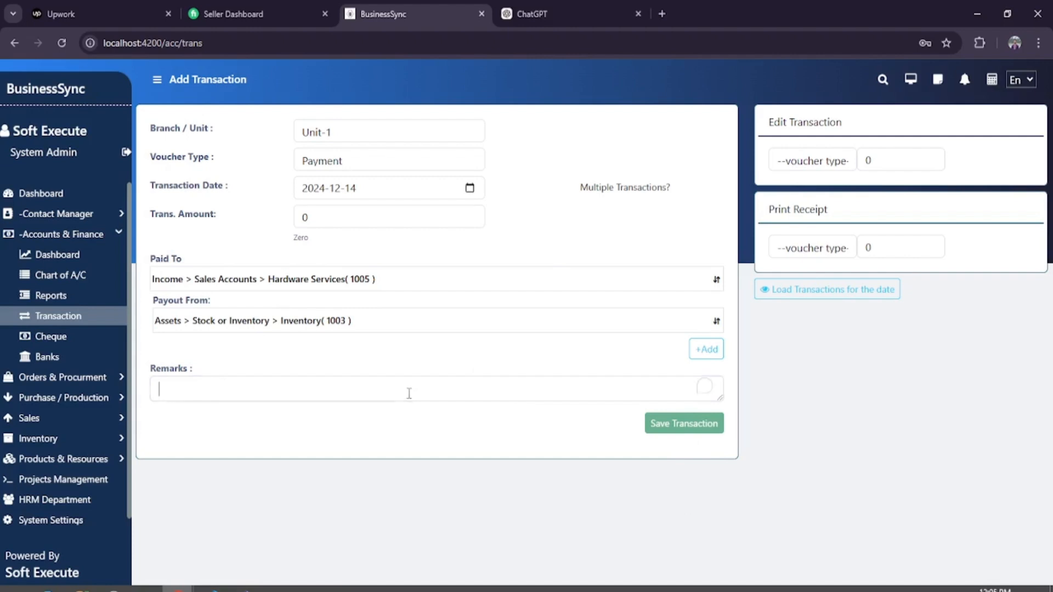
# Enter the remark "sdf" and set the transaction amount to 1212.
pyautogui.write('sdf')
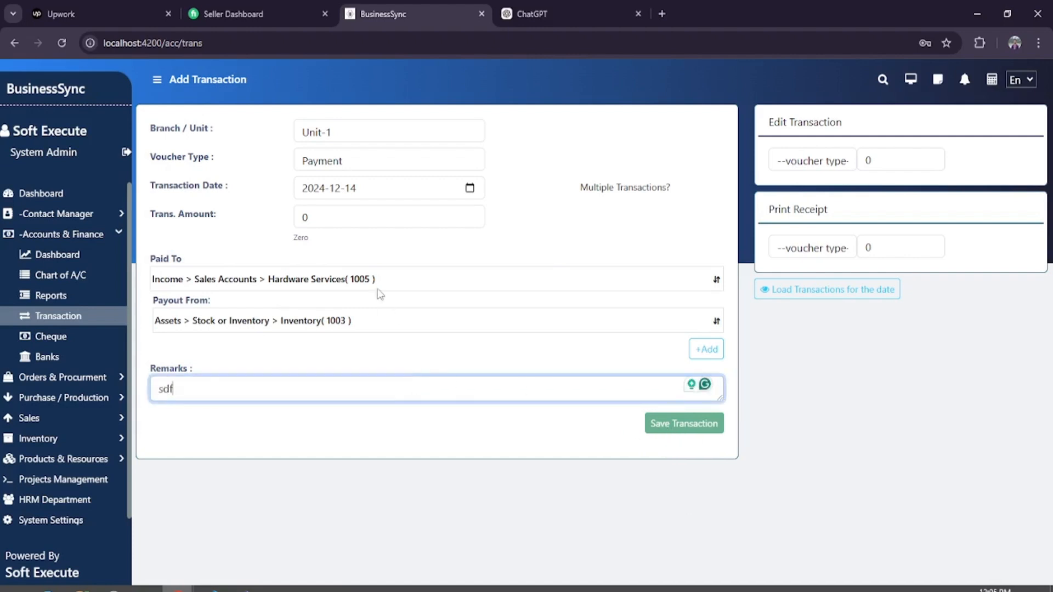
pyautogui.moveTo(341, 216); pyautogui.dragTo(260, 213)
pyautogui.write('1212')
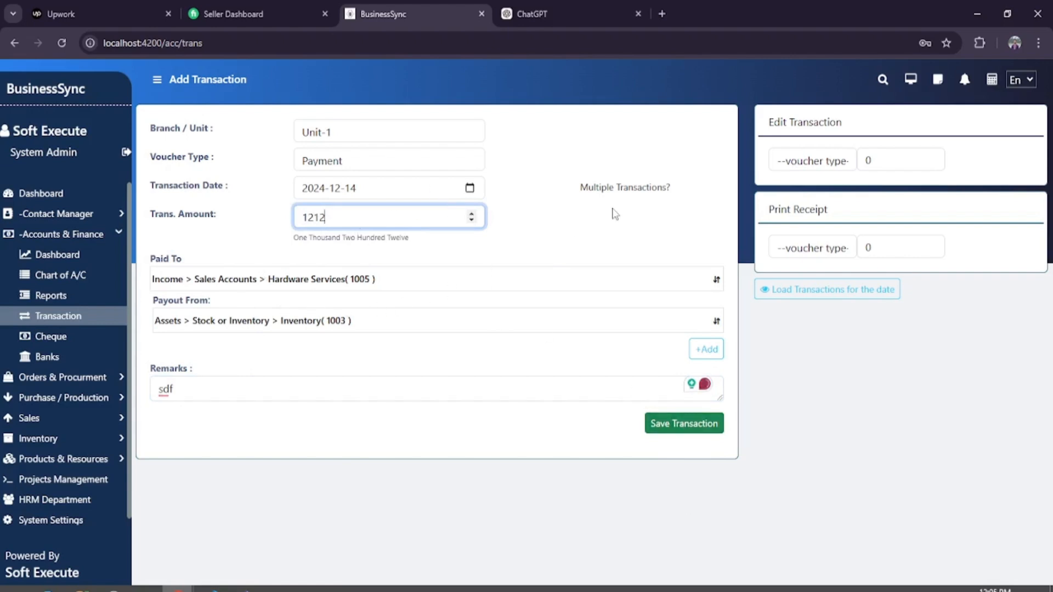
# Switch to multiple transactions and add the Inventory, NEWAZ ENTERPRISE and UTTARA TECHNOLOGY ledgers as entry lines.
pyautogui.click(610, 189)
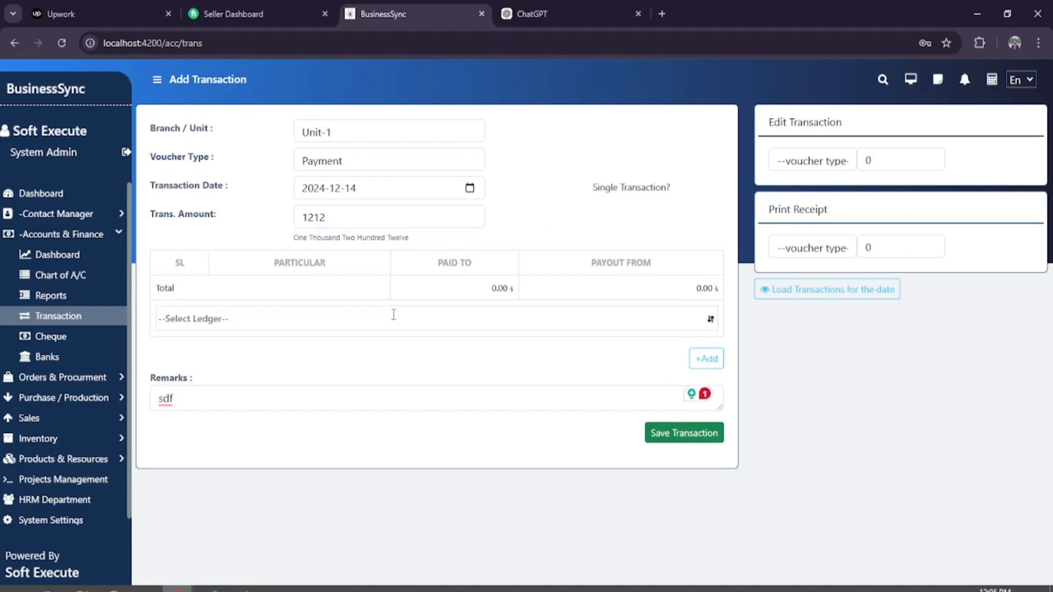
pyautogui.click(352, 317)
pyautogui.click(320, 369)
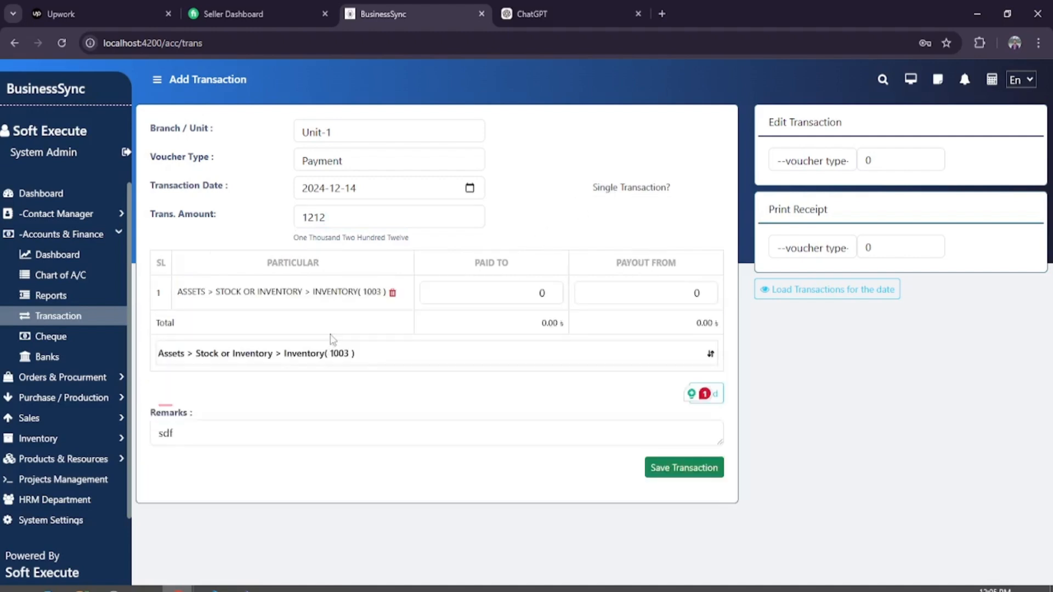
pyautogui.click(407, 357)
pyautogui.click(365, 439)
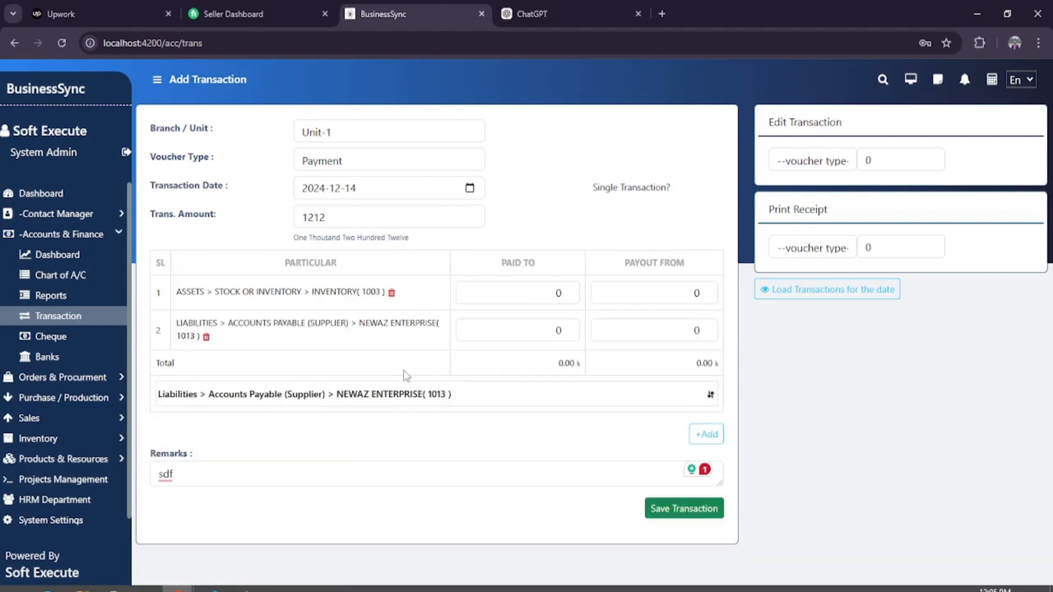
pyautogui.click(465, 390)
pyautogui.scroll(-3, 409, 549)
pyautogui.click(371, 481)
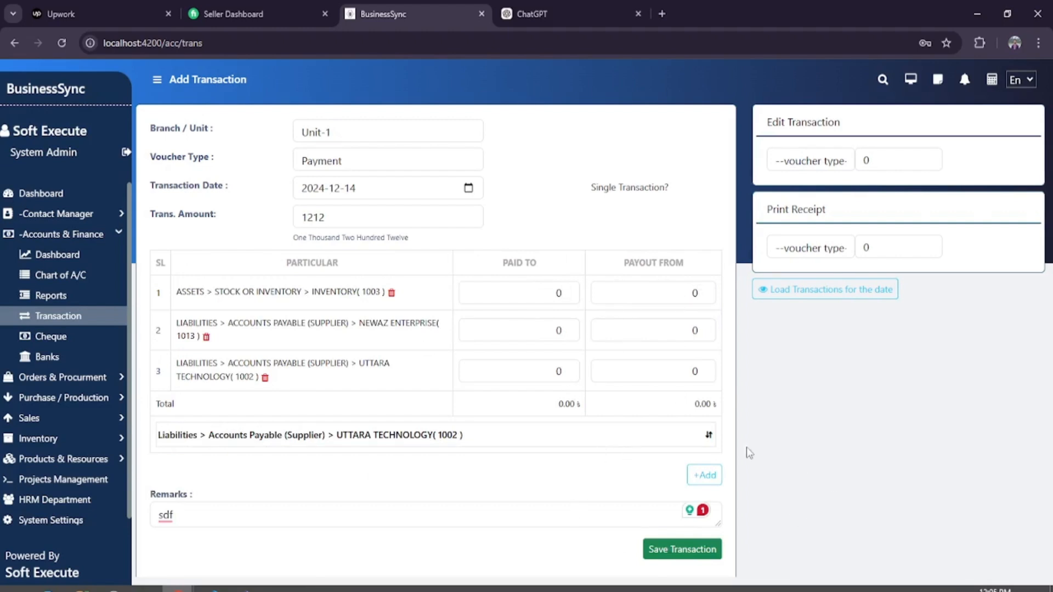
# Set the Print Receipt voucher type to Payment and switch the entry back to a single transaction.
pyautogui.click(828, 251)
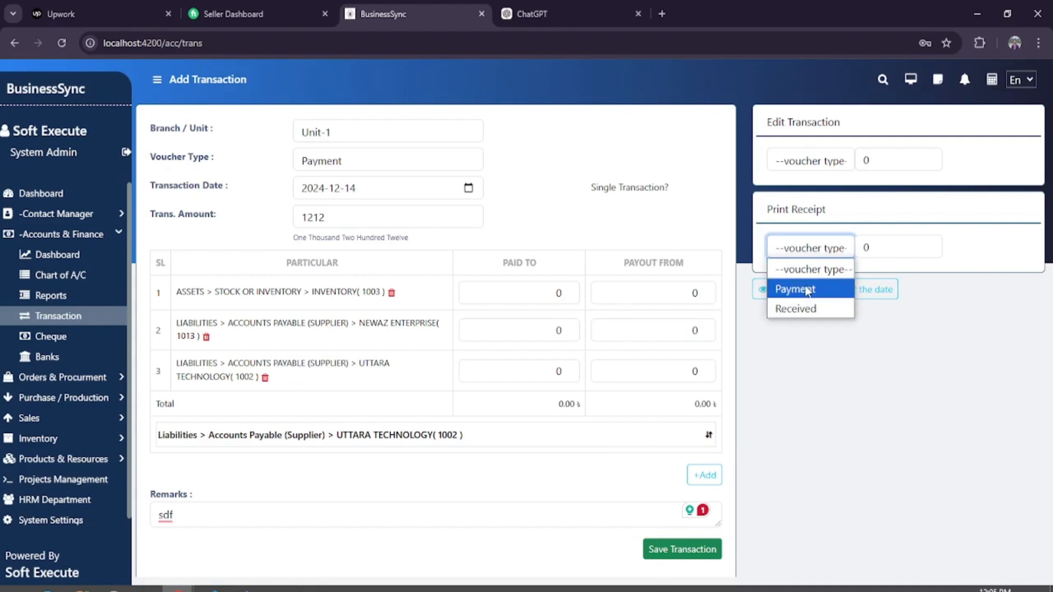
pyautogui.click(808, 290)
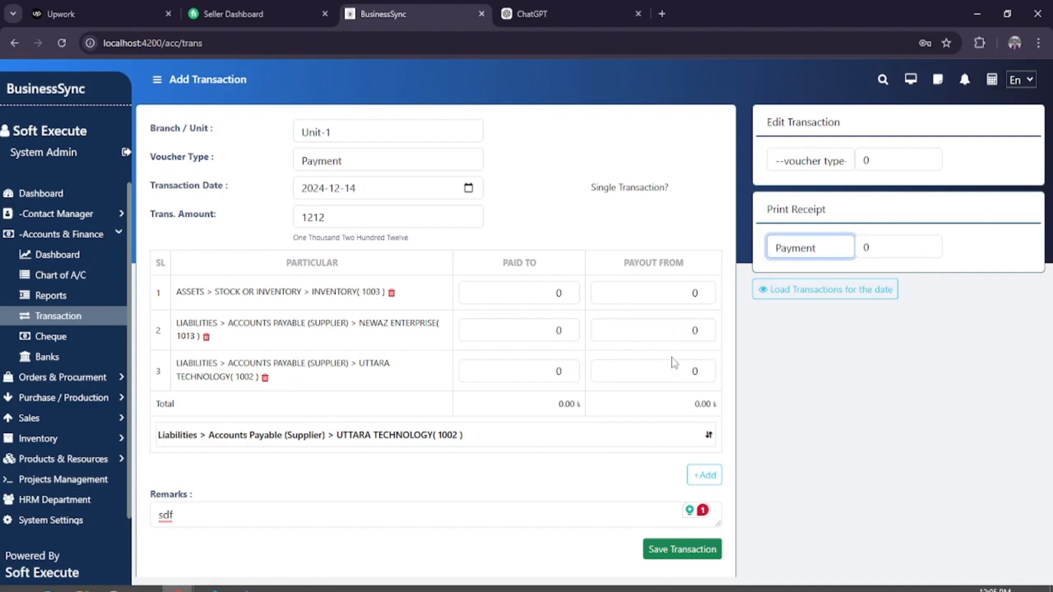
pyautogui.scroll(-1, 674, 362)
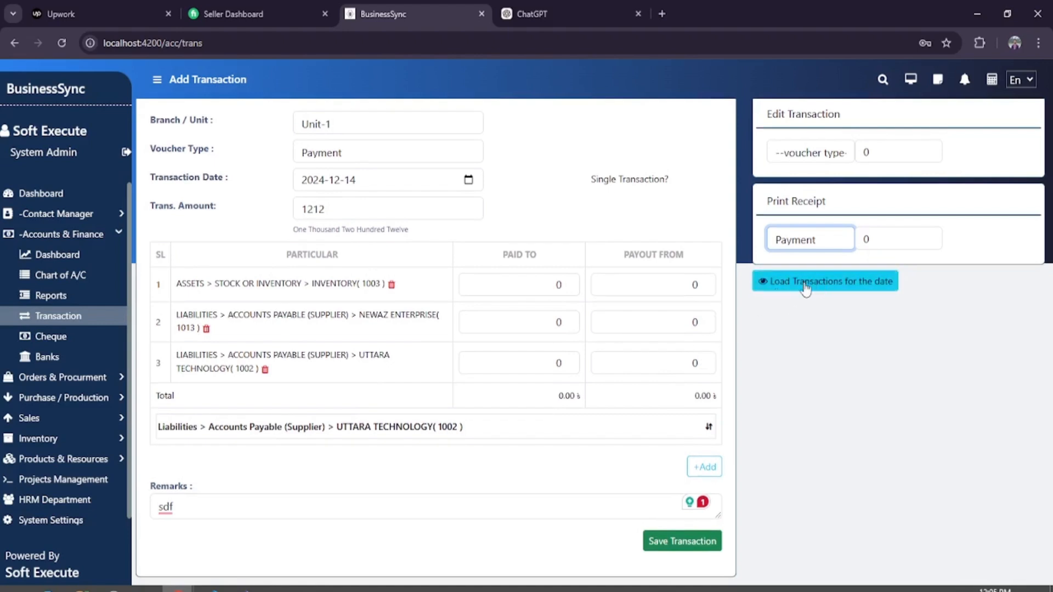
pyautogui.click(621, 181)
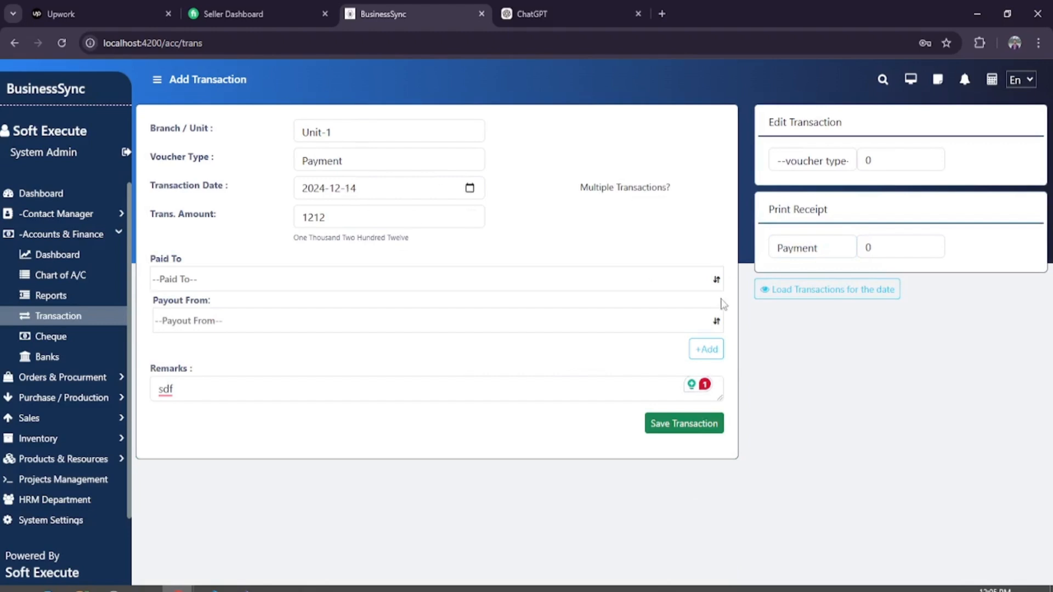
# Load the transactions for the date, change the date to 2024-12-13, and examine the listed vouchers and amounts.
pyautogui.click(804, 291)
pyautogui.click(350, 189)
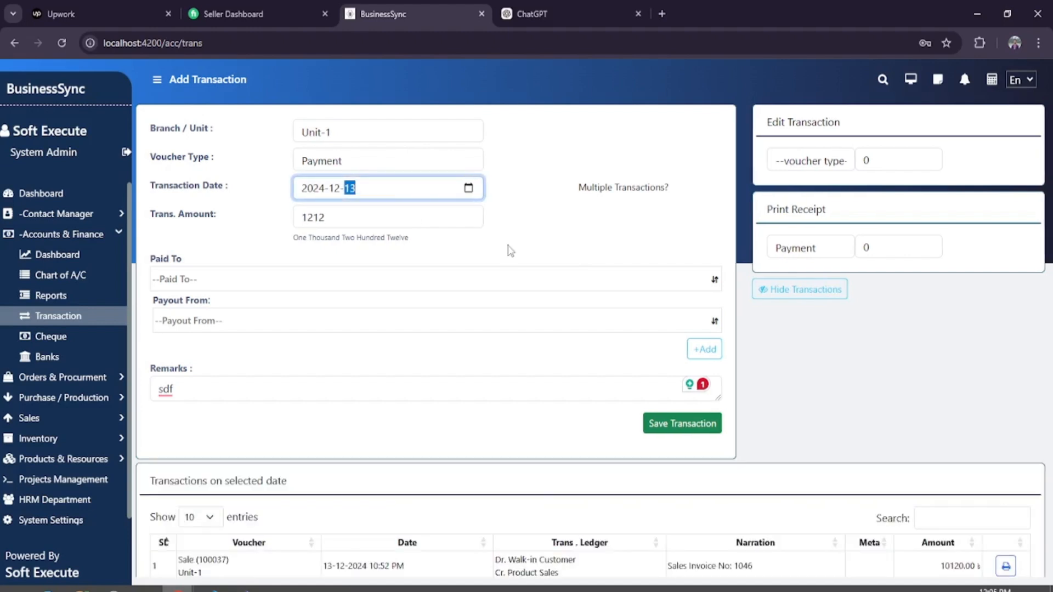
pyautogui.scroll(-4, 542, 397)
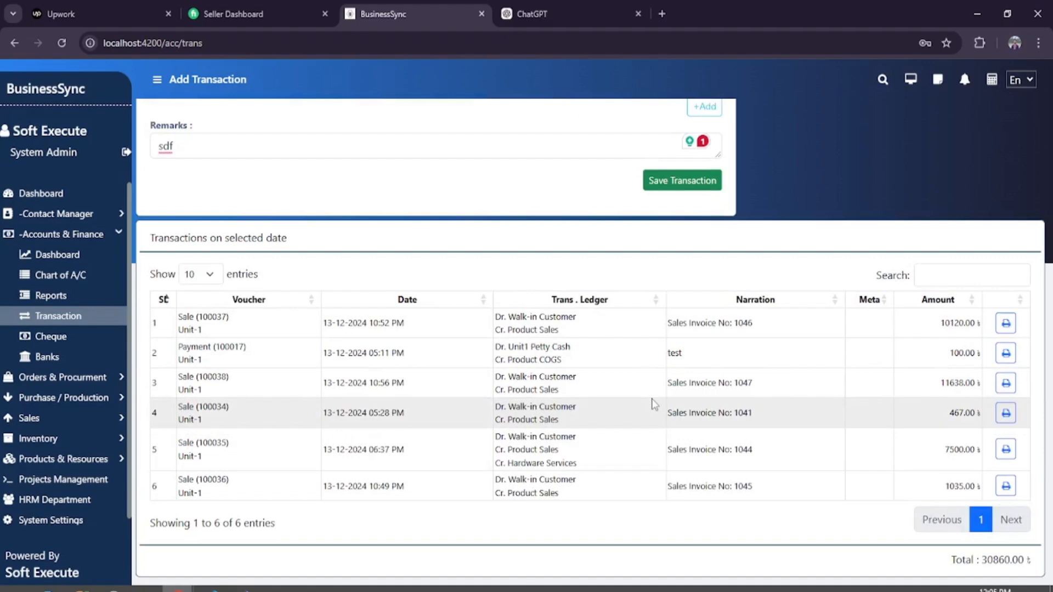
pyautogui.scroll(2, 779, 417)
pyautogui.scroll(-3, 782, 418)
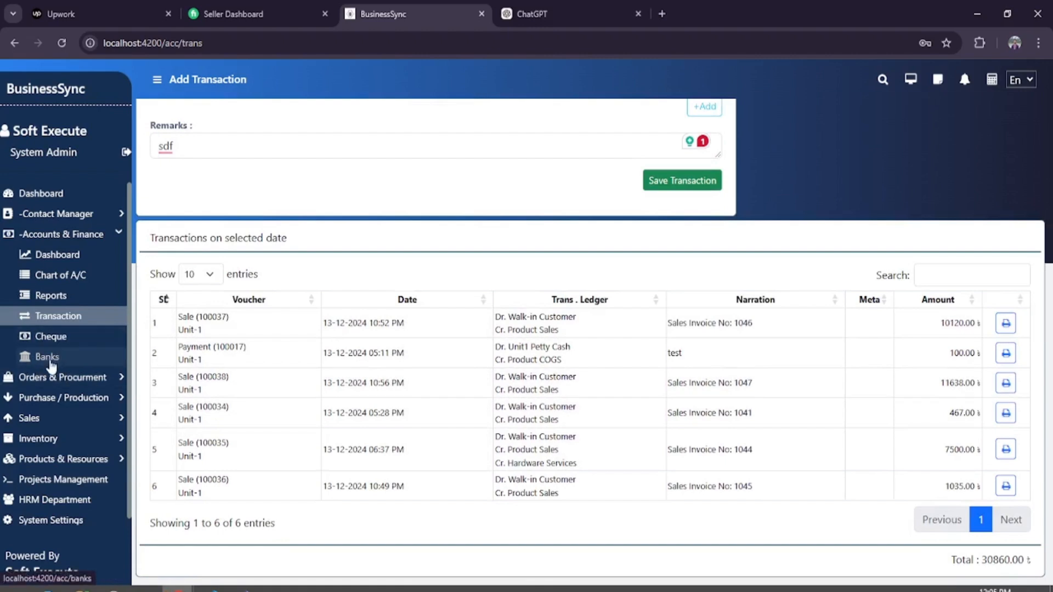
# Open the Balance Sheet report from the accounts reports and view it for Unit-1 and for Unit-2.
pyautogui.click(57, 297)
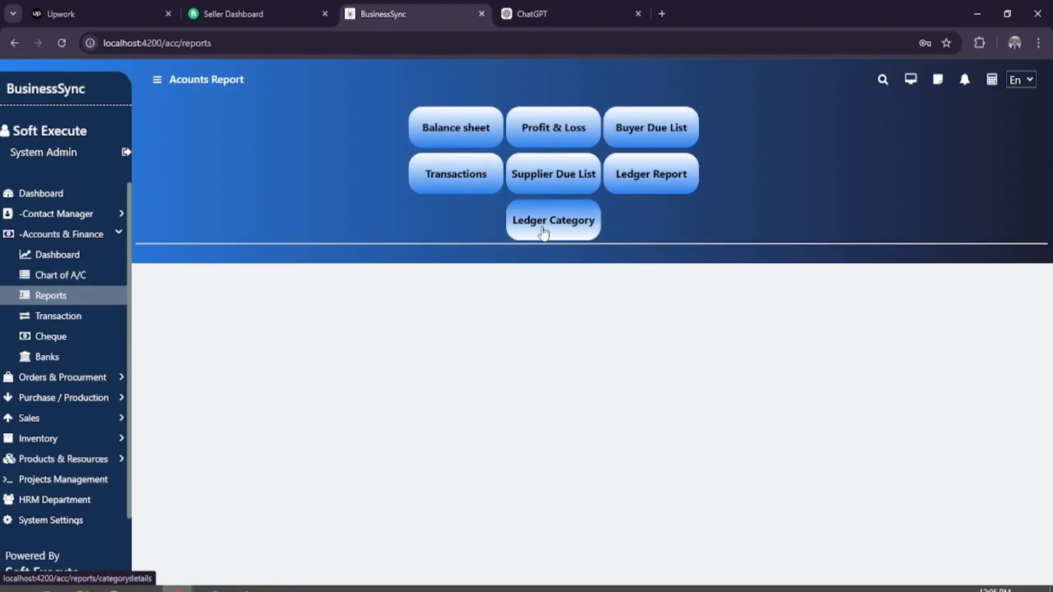
pyautogui.click(465, 130)
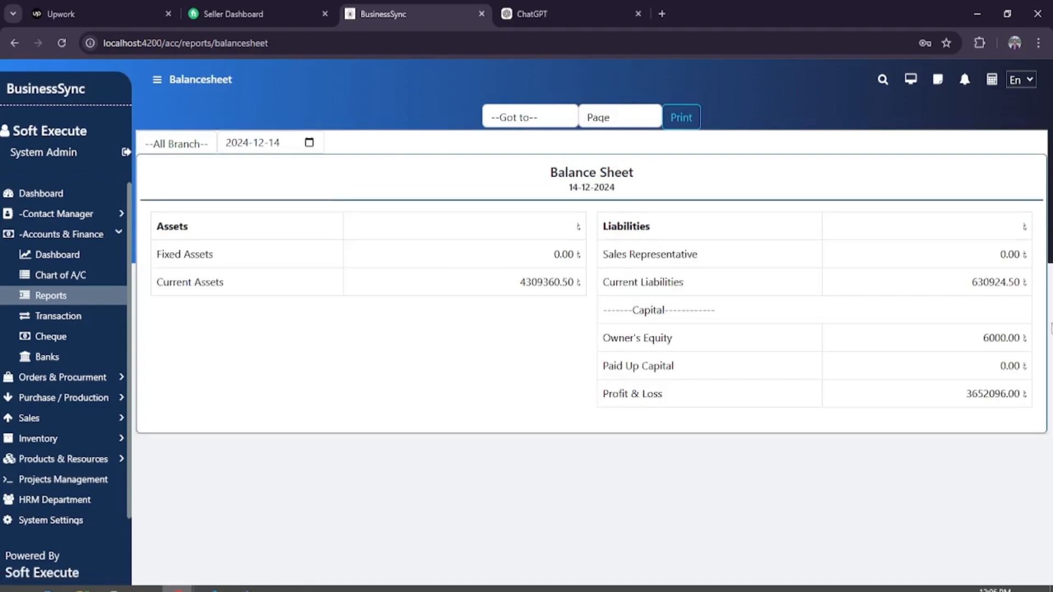
pyautogui.click(193, 145)
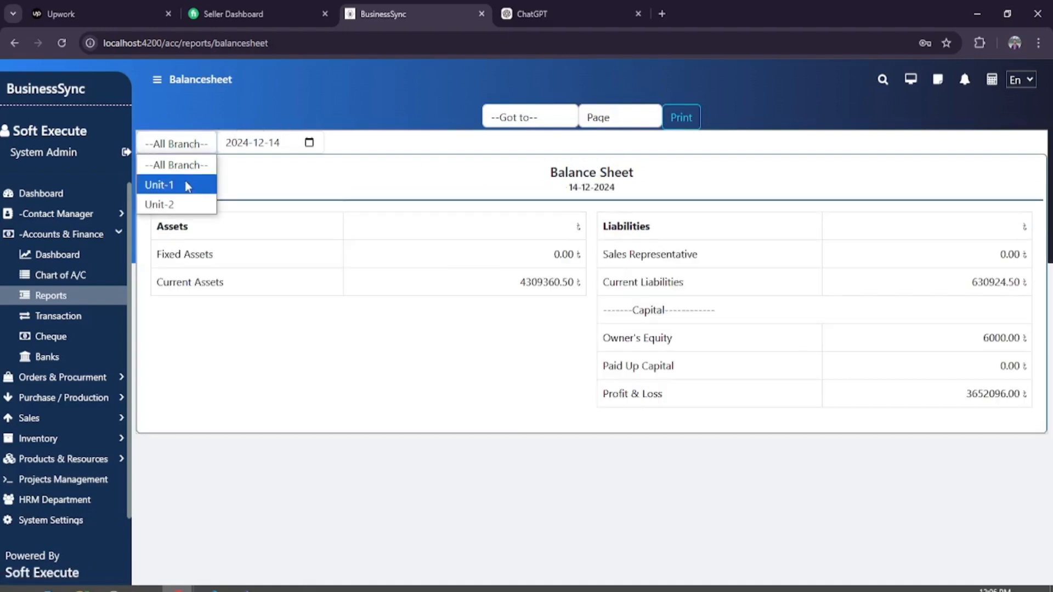
pyautogui.click(188, 184)
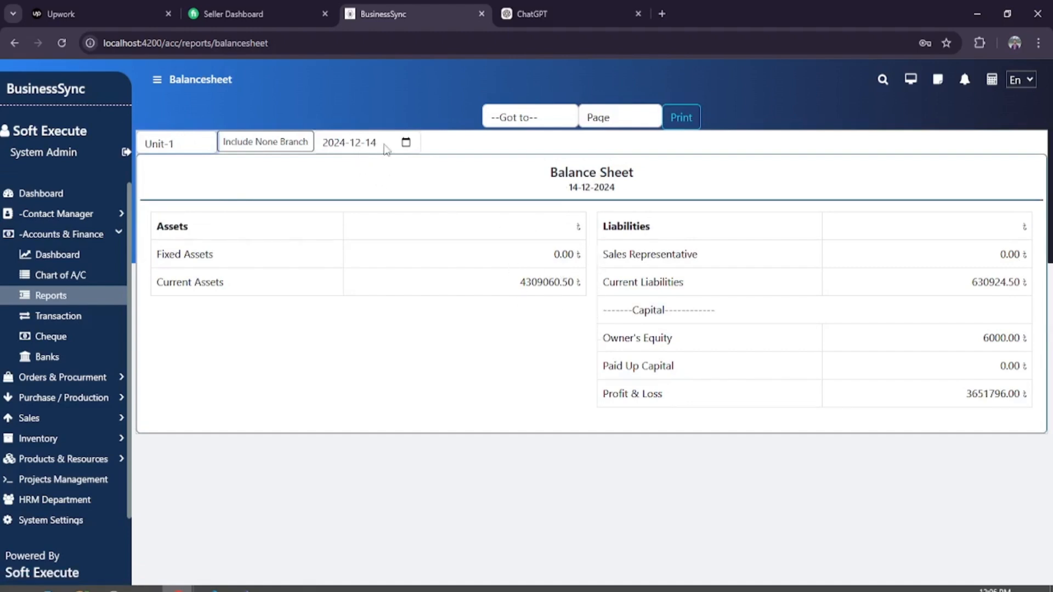
pyautogui.click(183, 154)
pyautogui.click(169, 204)
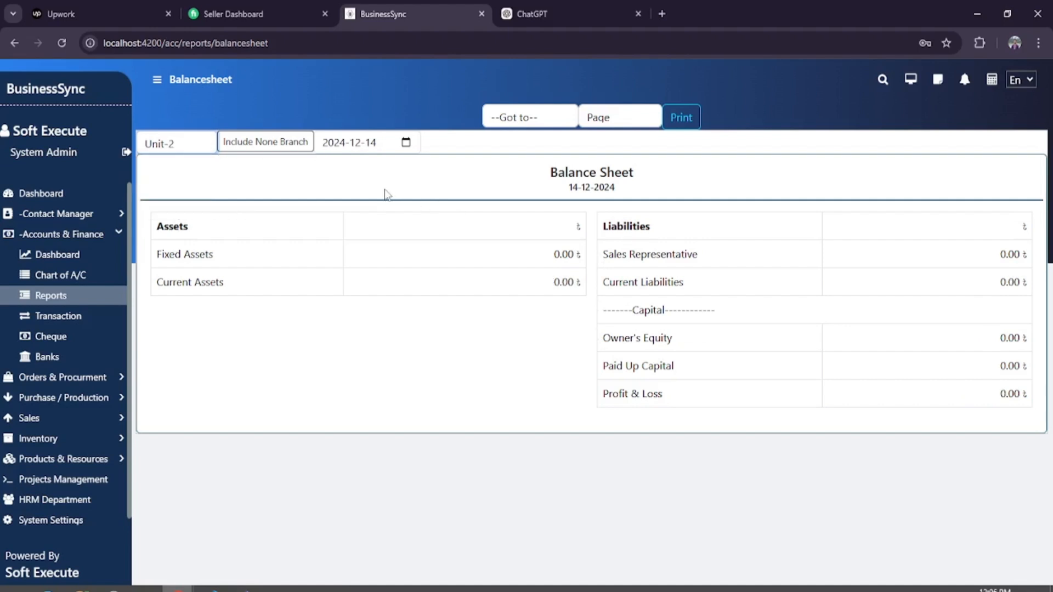
# Include entries without a branch in the Unit-2 Balance Sheet and examine the Current Assets and Profit & Loss amounts.
pyautogui.click(278, 151)
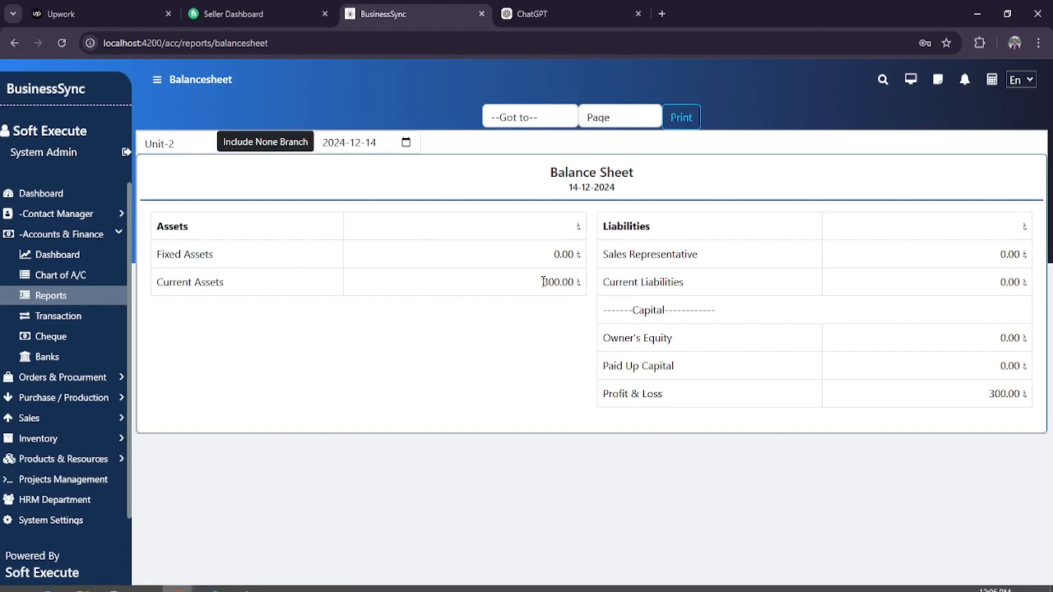
pyautogui.moveTo(542, 282); pyautogui.dragTo(562, 282)
pyautogui.moveTo(987, 394); pyautogui.dragTo(1028, 395)
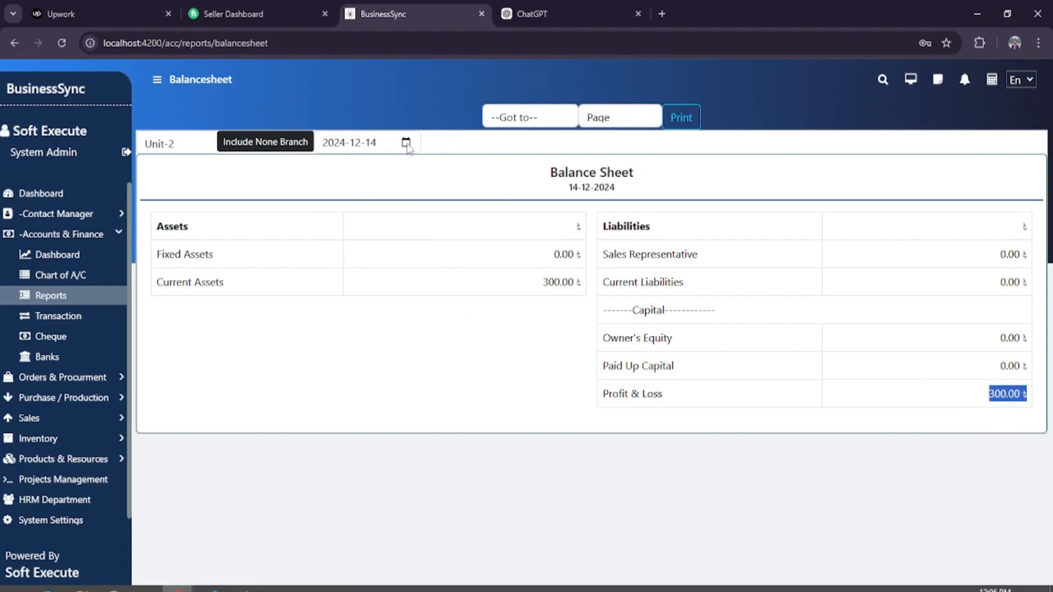
# Open the Profit & Loss report and check its branch filter, keeping it on all branches.
pyautogui.click(544, 122)
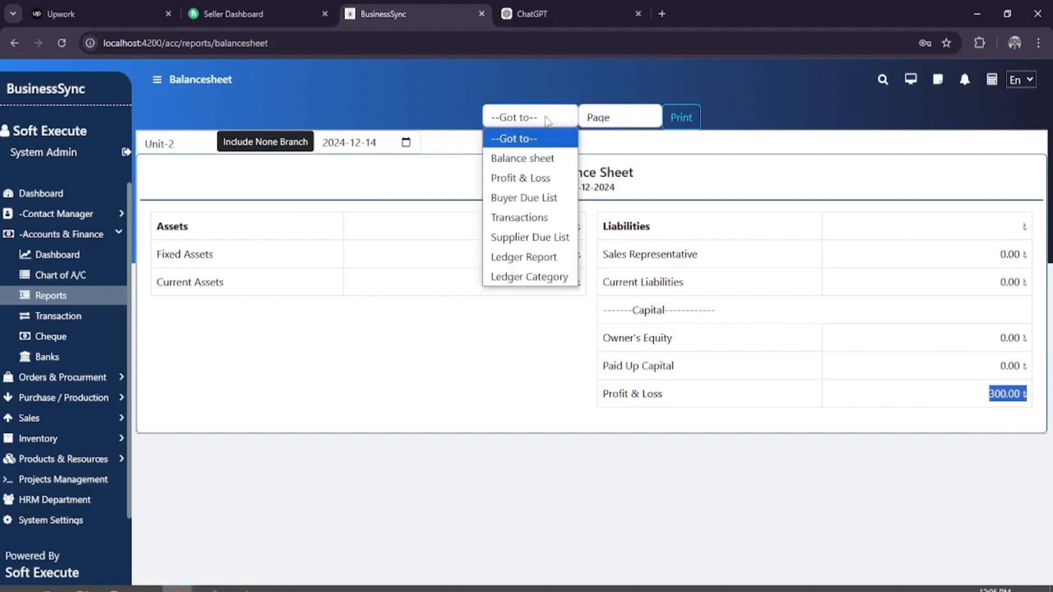
pyautogui.click(520, 179)
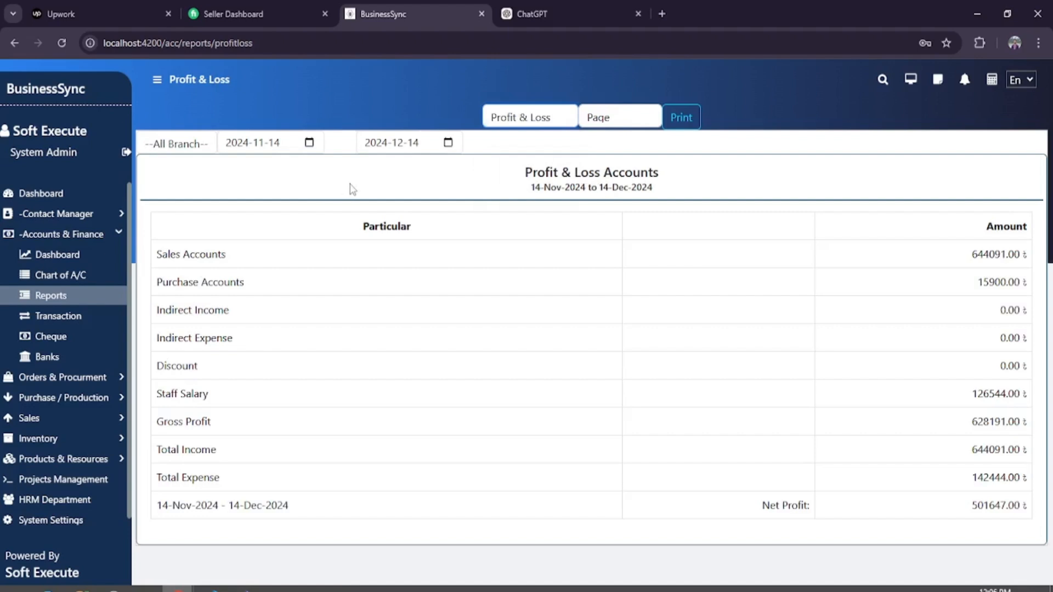
pyautogui.click(178, 146)
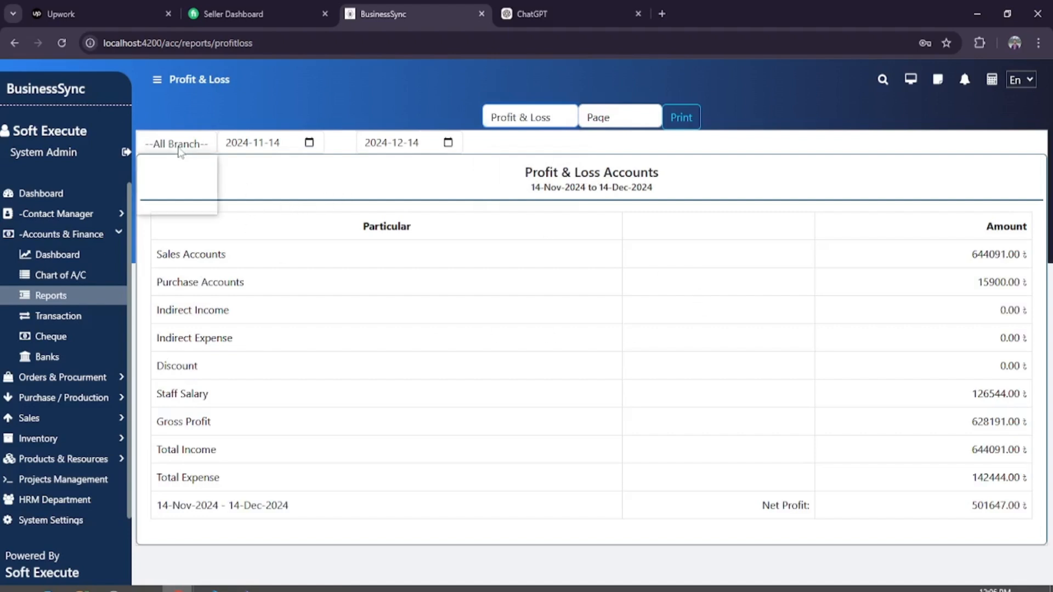
pyautogui.click(178, 147)
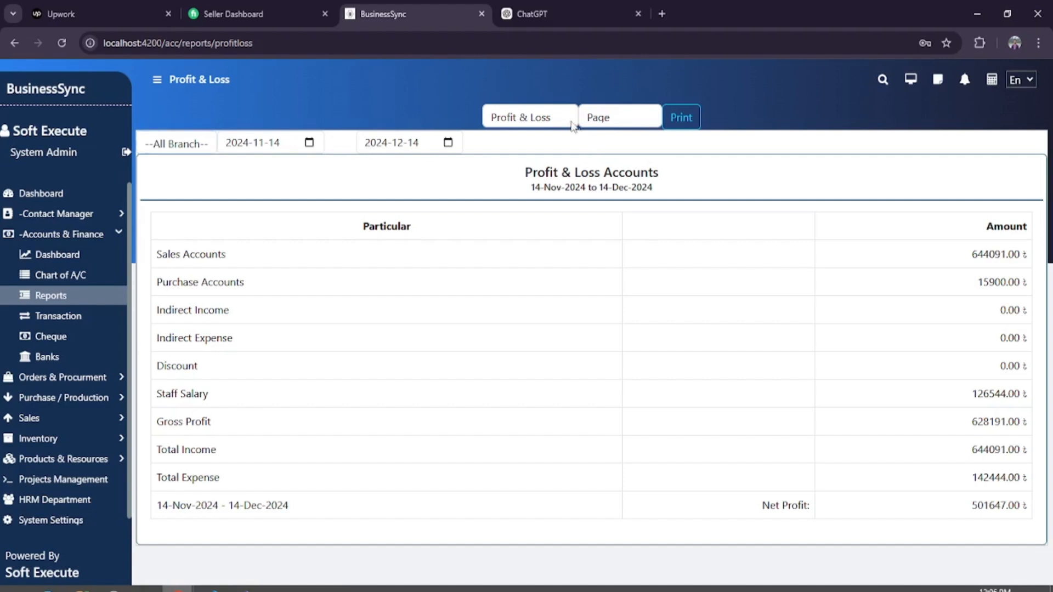
# Open the Buyer Due List report, set the page to A4 landscape, and preview its printout without saving.
pyautogui.click(549, 123)
pyautogui.click(523, 199)
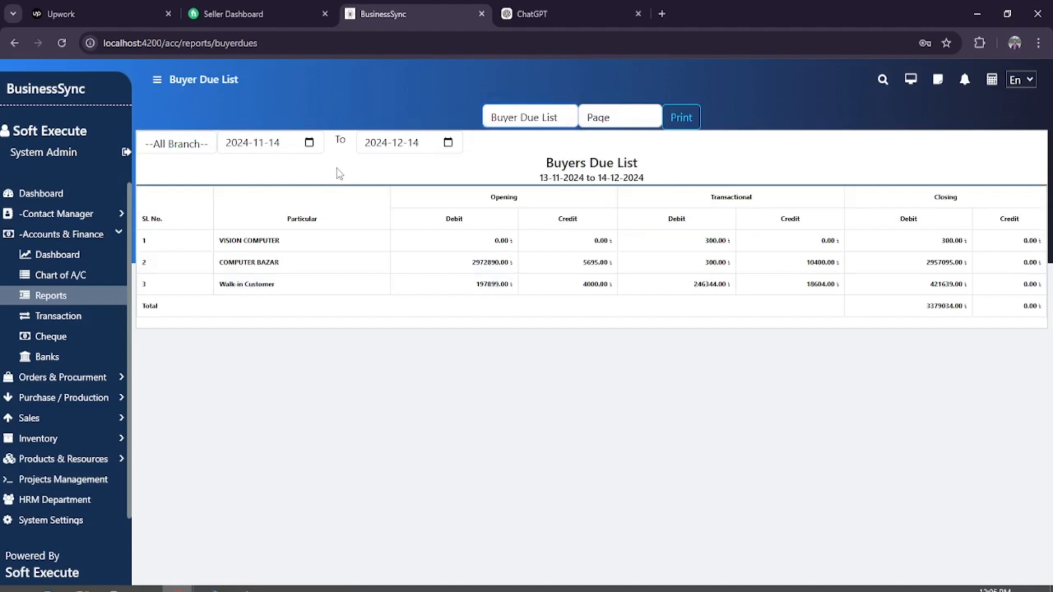
pyautogui.click(627, 125)
pyautogui.click(624, 174)
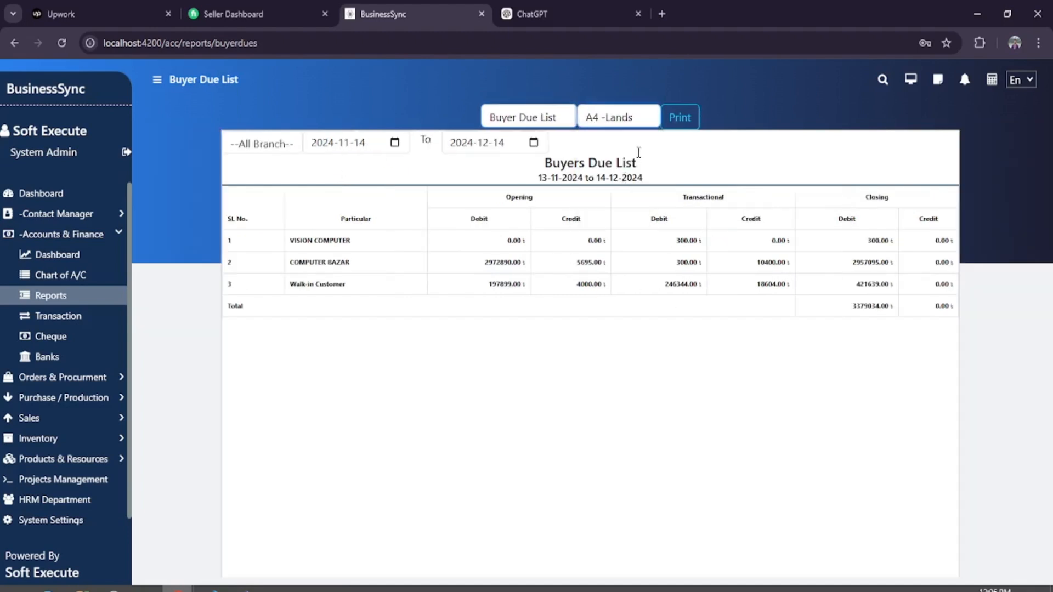
pyautogui.click(680, 118)
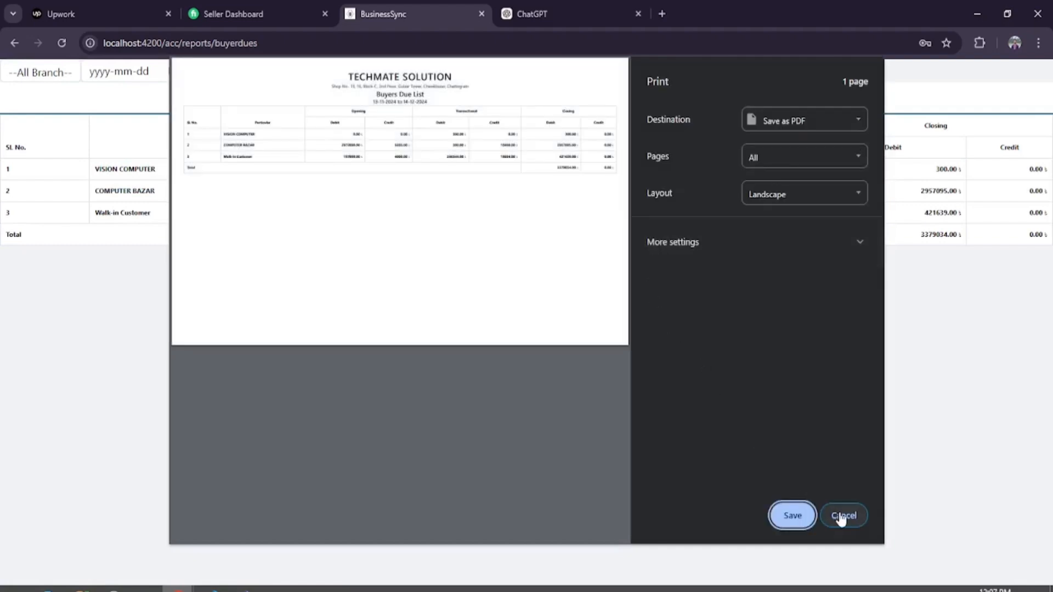
pyautogui.click(843, 516)
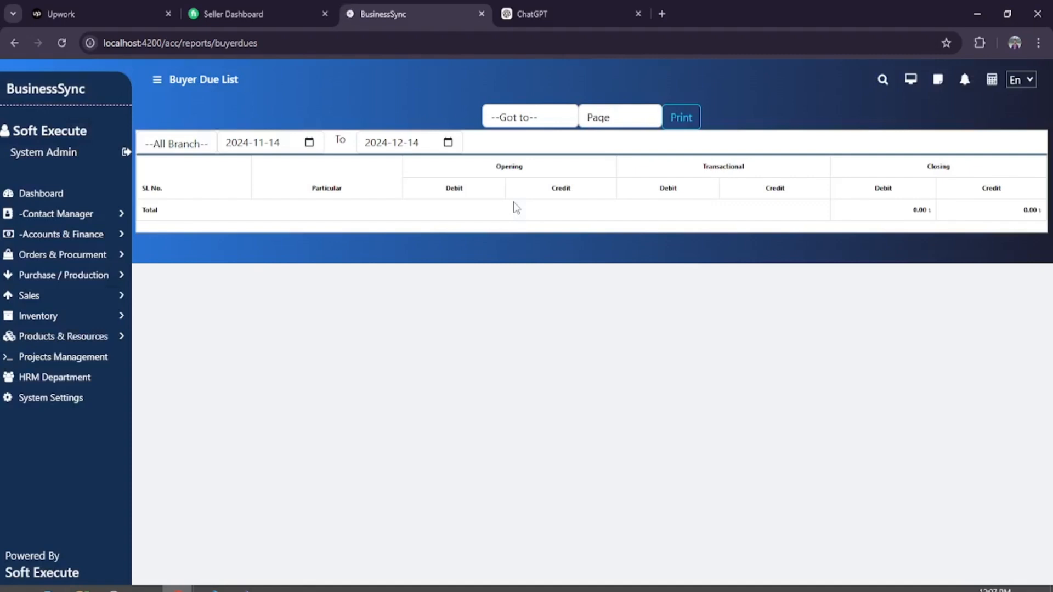
# Open the Transactions report and view the history filtered by Payment vouchers and by Received vouchers.
pyautogui.click(542, 117)
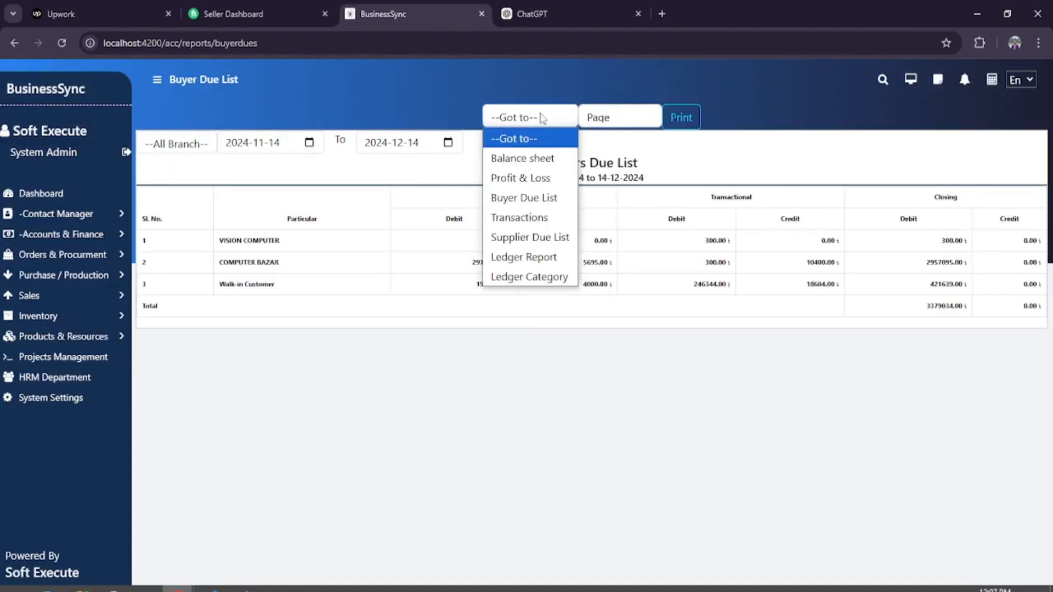
pyautogui.click(540, 218)
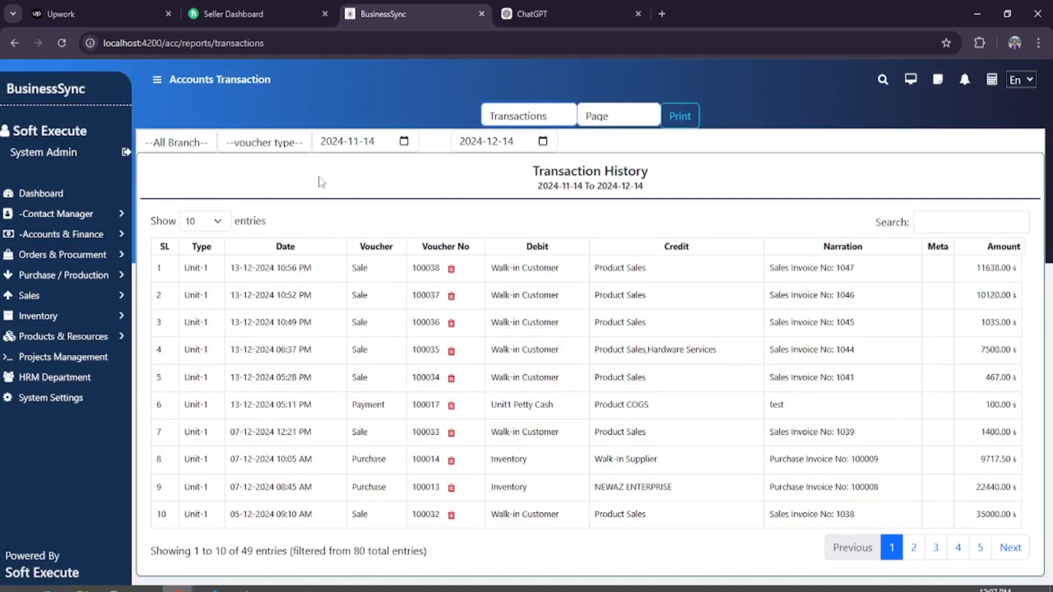
pyautogui.click(265, 143)
pyautogui.click(262, 184)
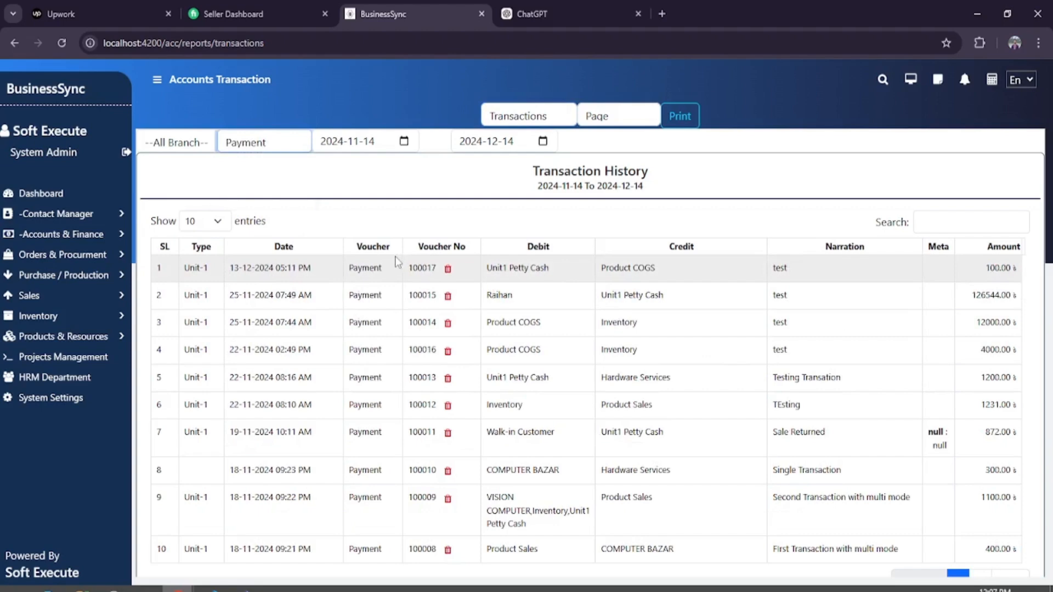
pyautogui.click(289, 150)
pyautogui.click(257, 200)
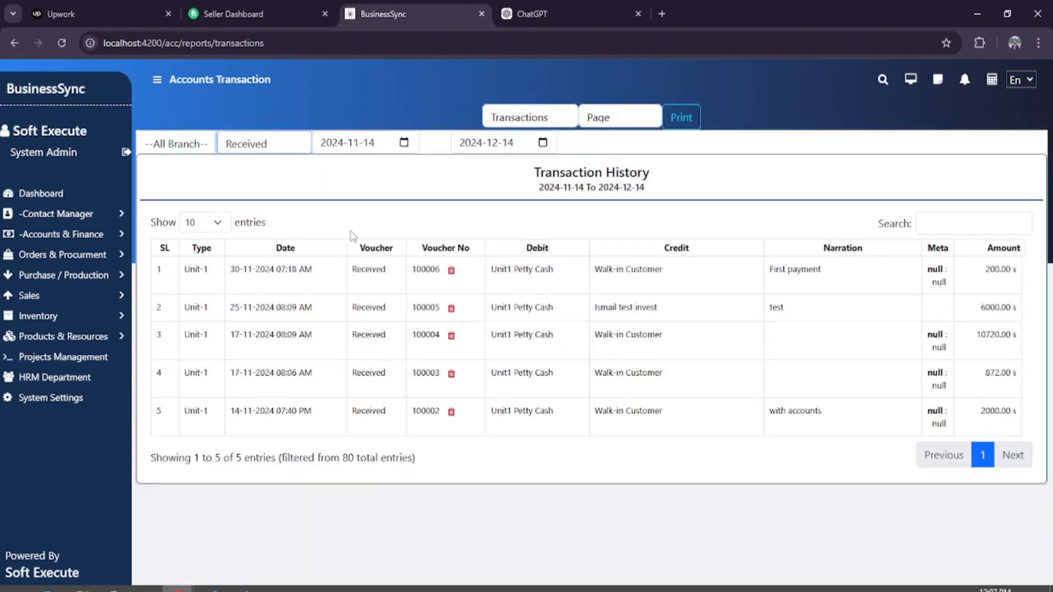
# Clear the voucher type filter and limit the transaction history to the Unit-1 branch.
pyautogui.click(278, 145)
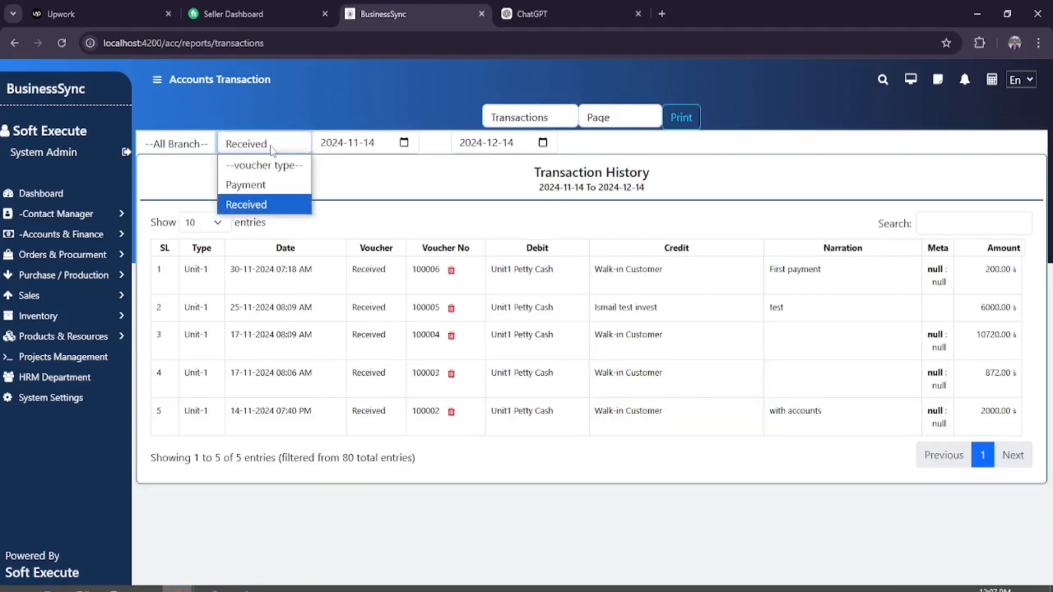
pyautogui.click(283, 164)
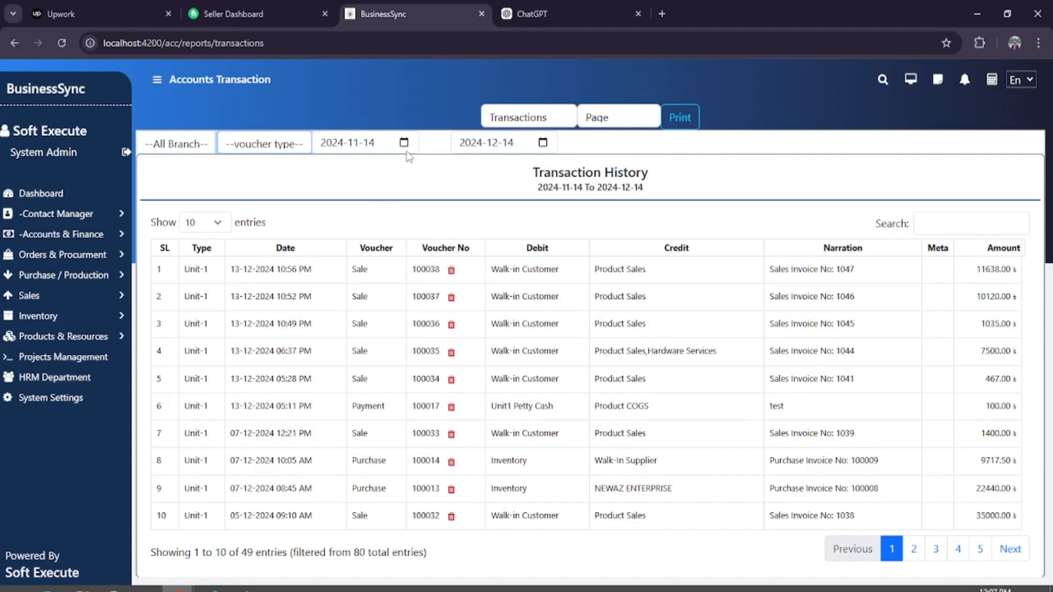
pyautogui.click(199, 152)
pyautogui.click(201, 182)
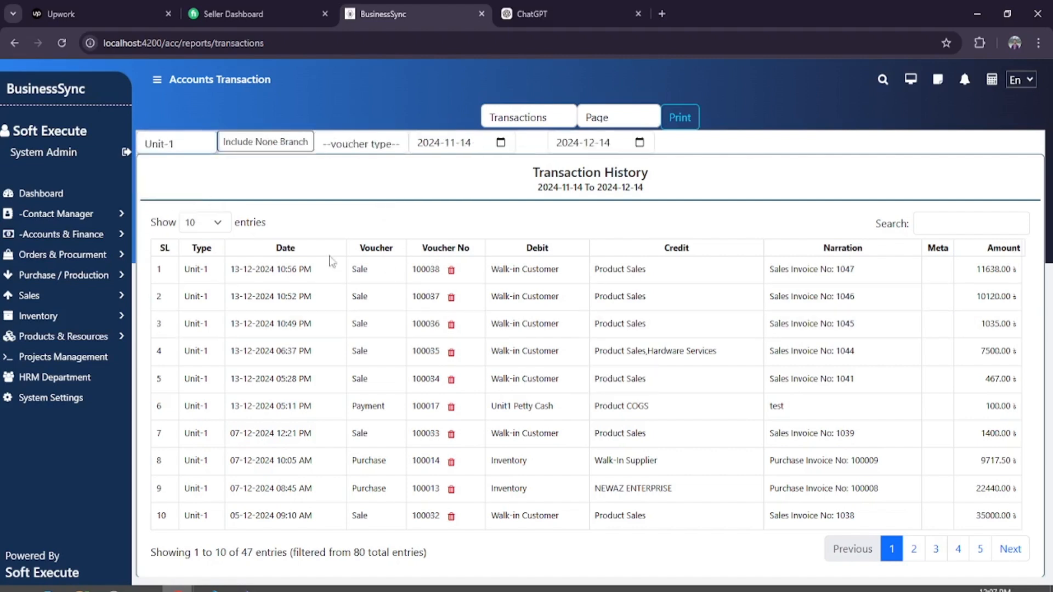
# Open the Ledger Report and load the Hardware Services ledger under Income > Sales Accounts.
pyautogui.click(555, 117)
pyautogui.click(524, 257)
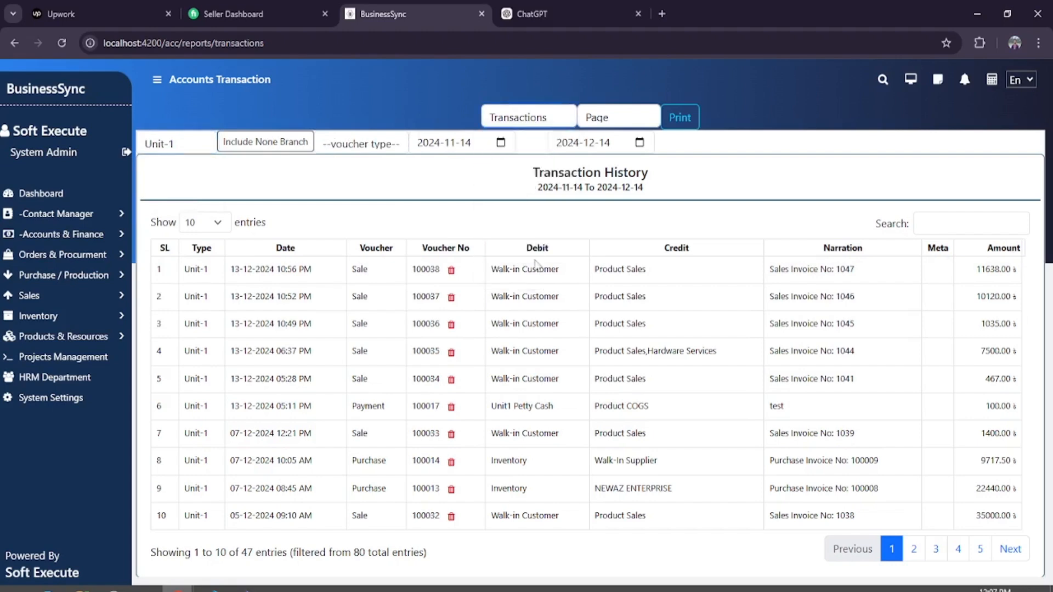
pyautogui.click(352, 143)
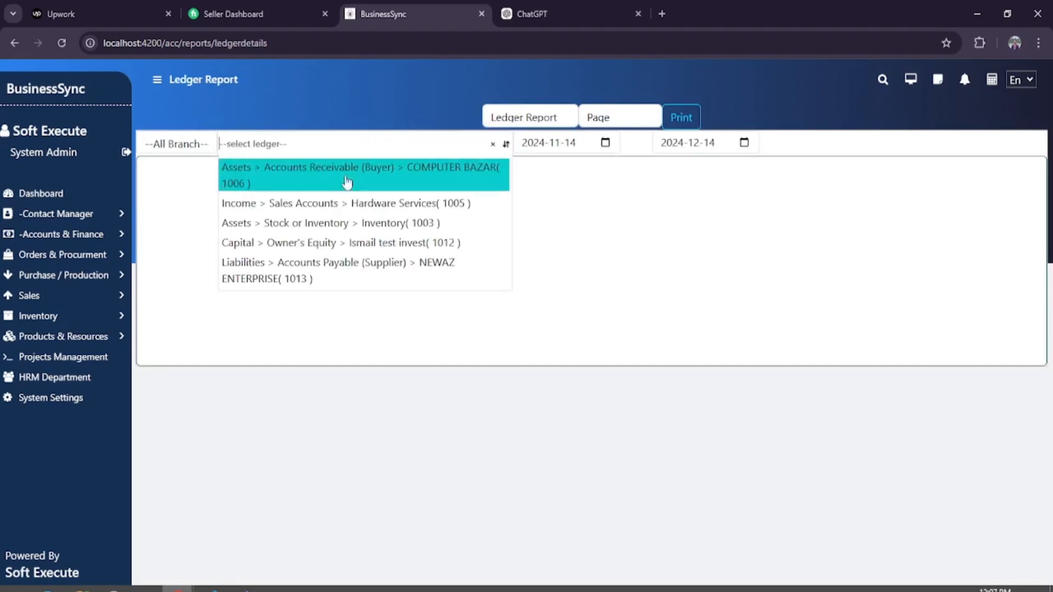
pyautogui.click(436, 203)
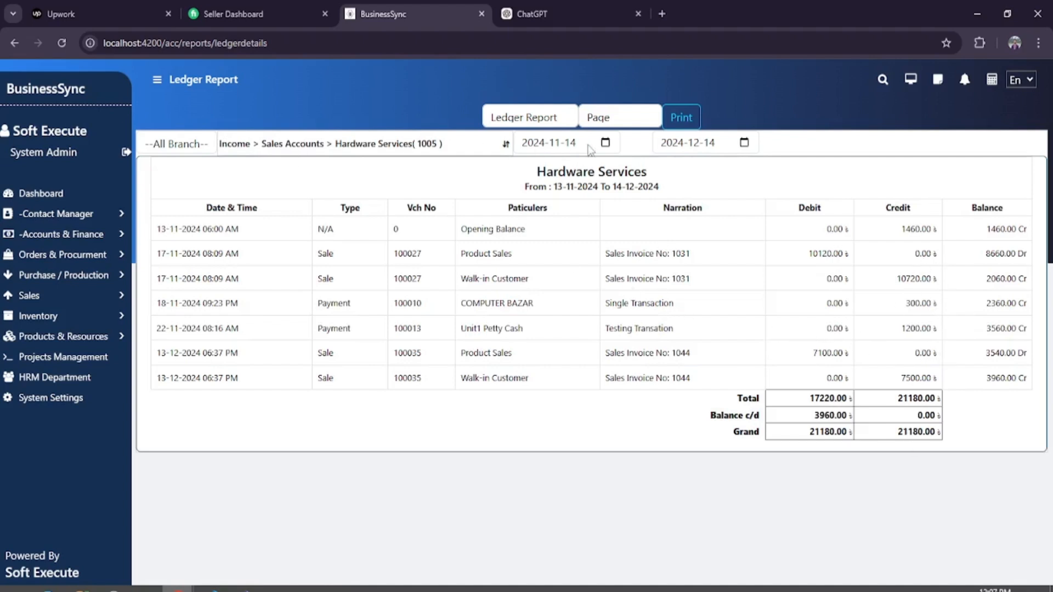
# Set the start date of the Hardware Services ledger report to 2024-12-10.
pyautogui.click(606, 144)
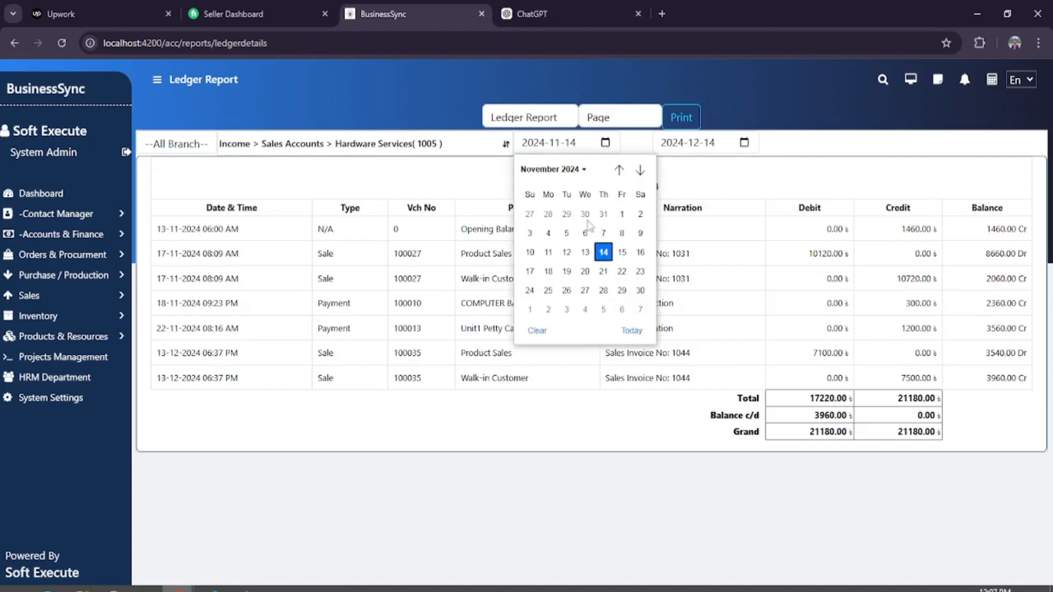
pyautogui.click(639, 170)
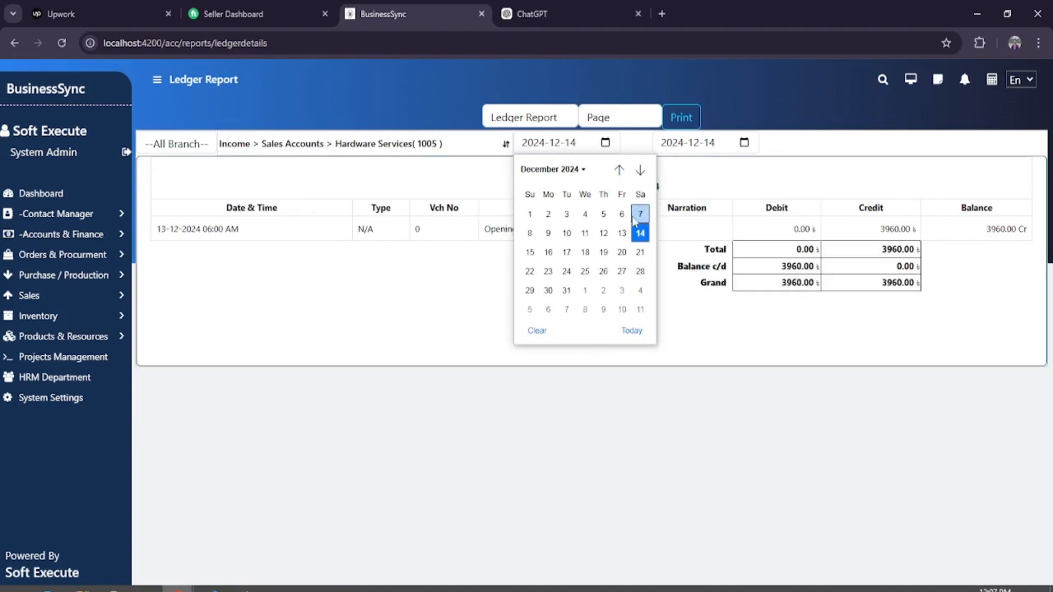
pyautogui.click(568, 233)
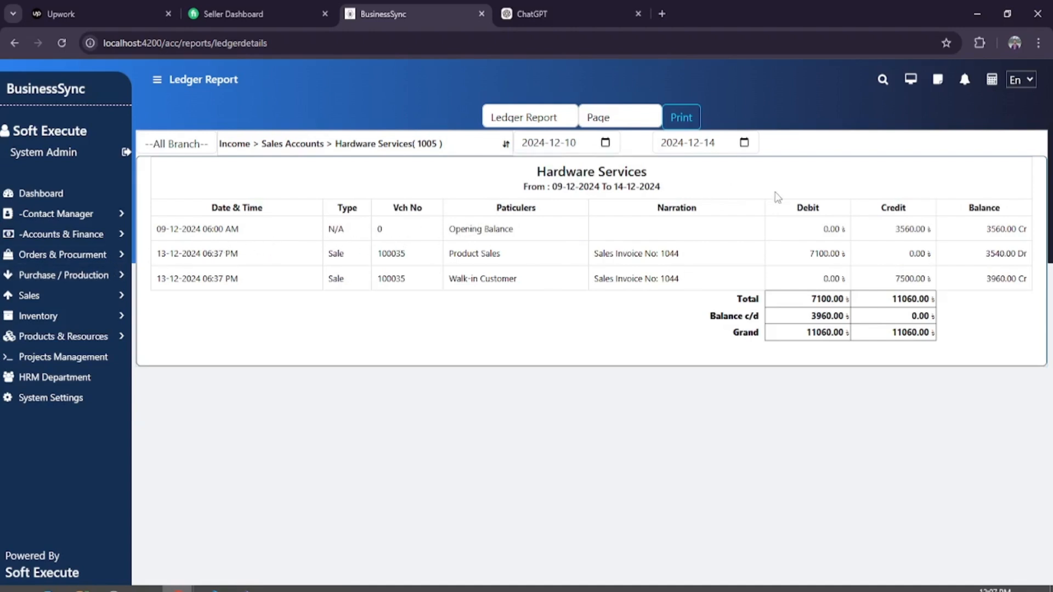
# Open the point-of-sale screen and select AS COMPUTER SOLUTION as the buyer.
pyautogui.click(910, 81)
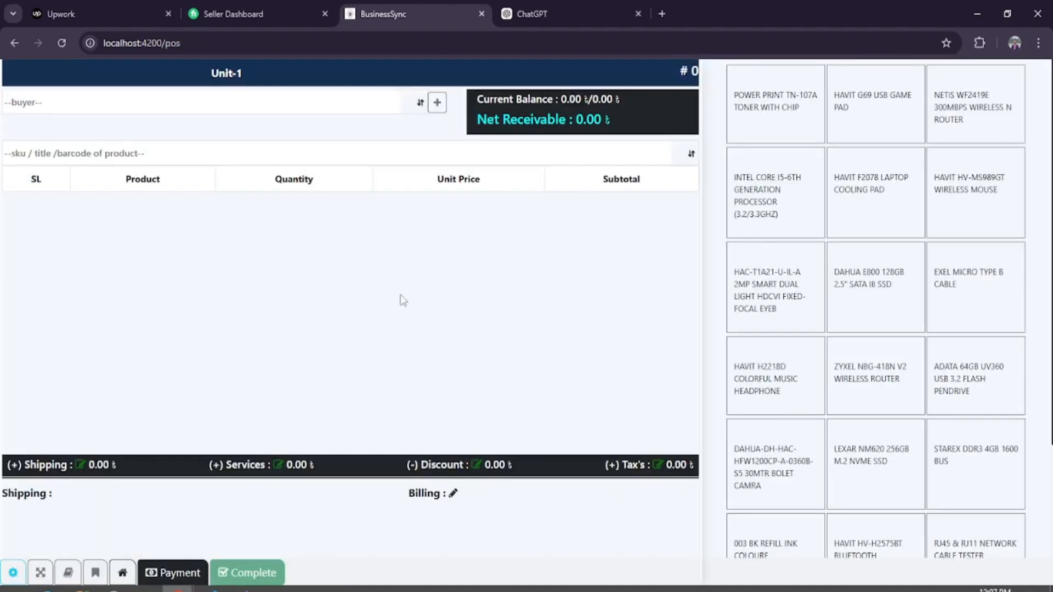
pyautogui.click(140, 102)
pyautogui.click(162, 144)
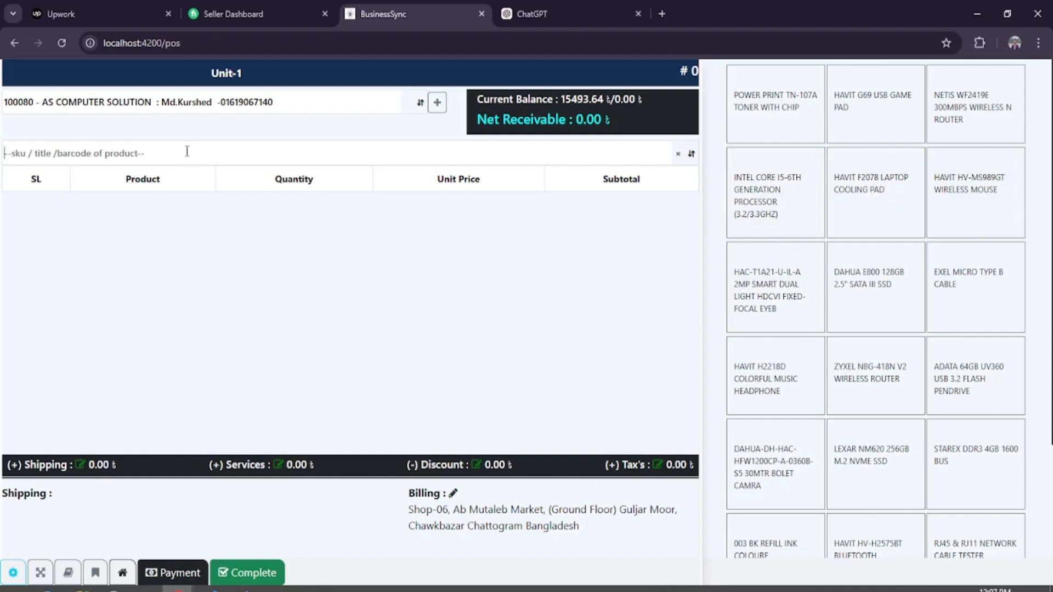
# Search products for "tone", try to add POWER PRINT TN-76A TONER BLACK to the sale, and clear the product selection.
pyautogui.write('tone')
pyautogui.click(172, 199)
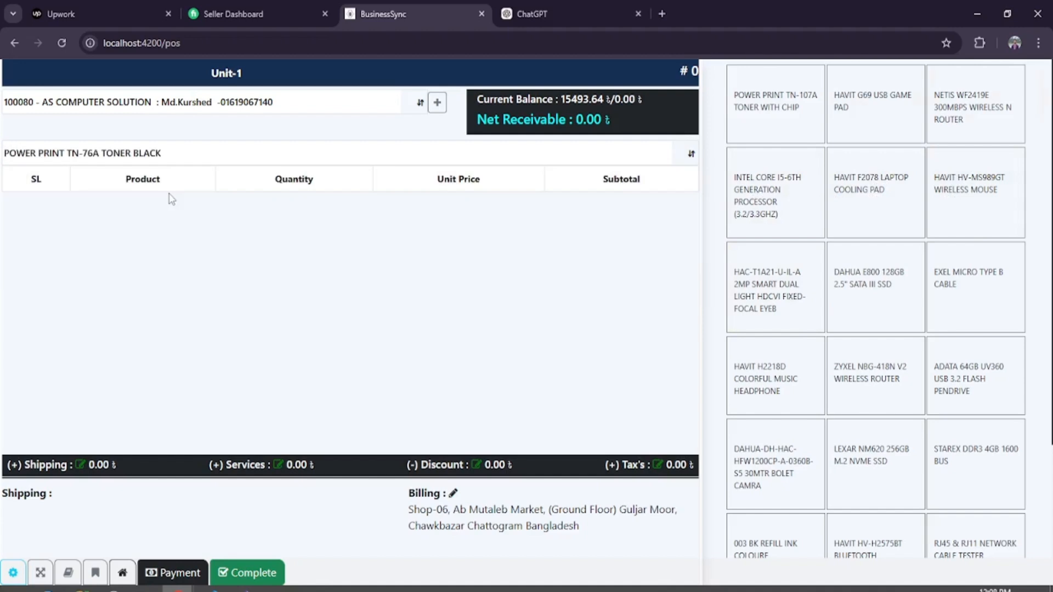
pyautogui.moveTo(205, 155); pyautogui.dragTo(2, 156)
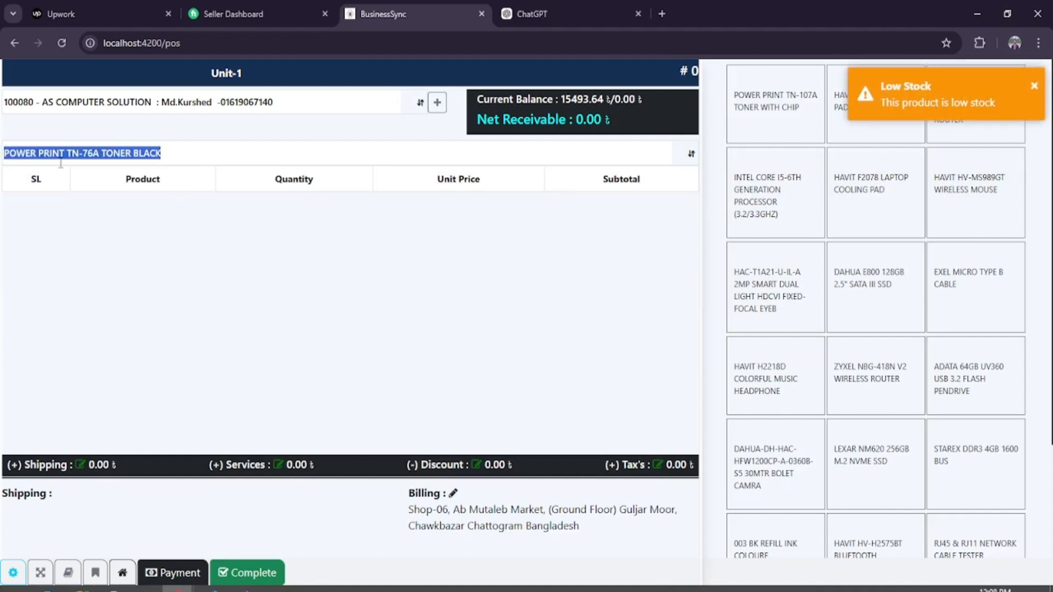
pyautogui.press('BackSpace')
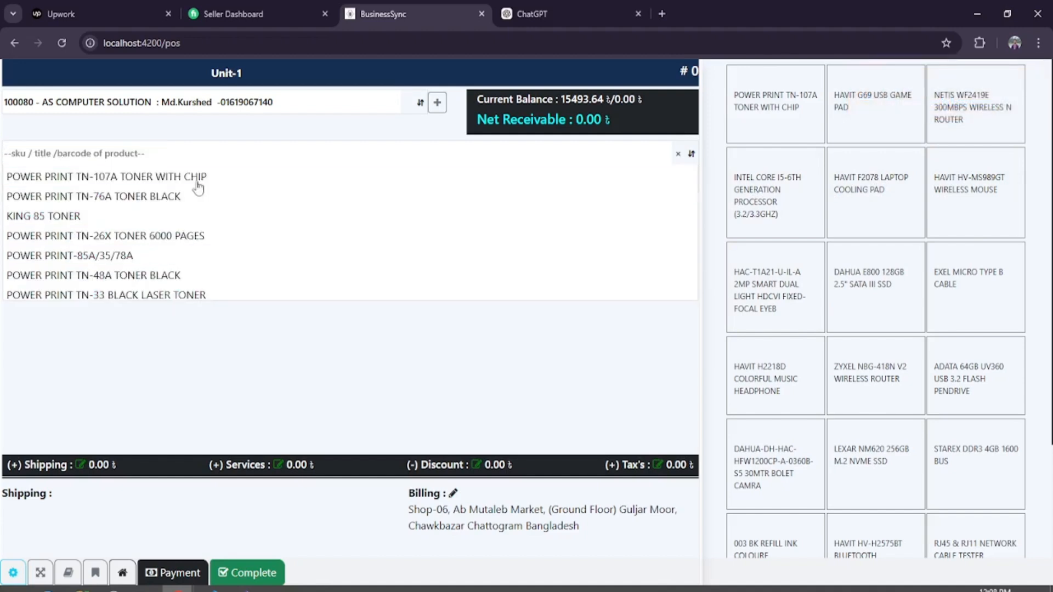
pyautogui.click(171, 158)
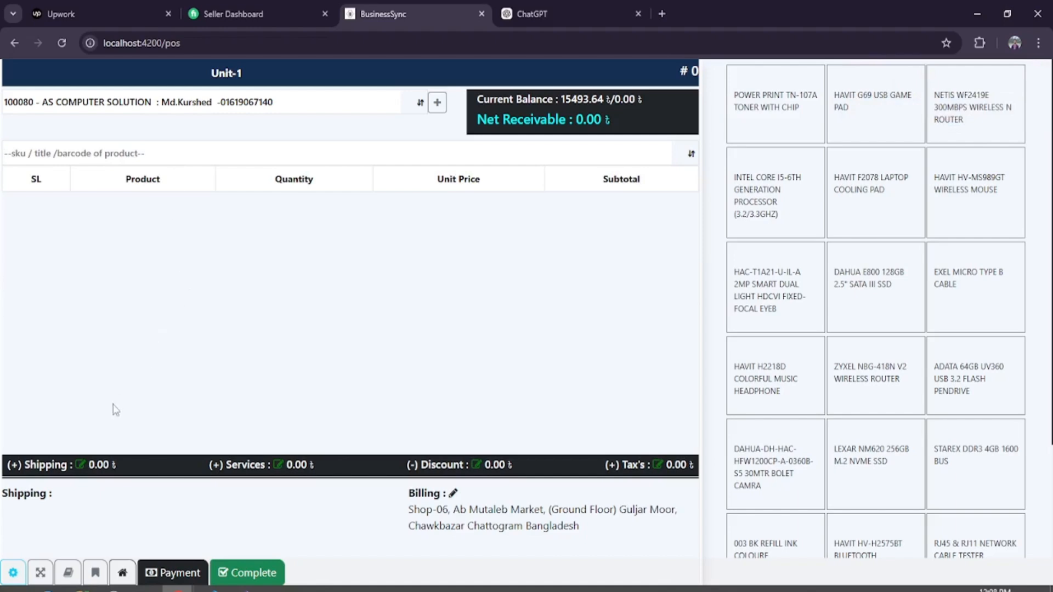
# Open the sale's shipping details, inspect the address and shipping charge fields, and accept them as they are.
pyautogui.click(81, 465)
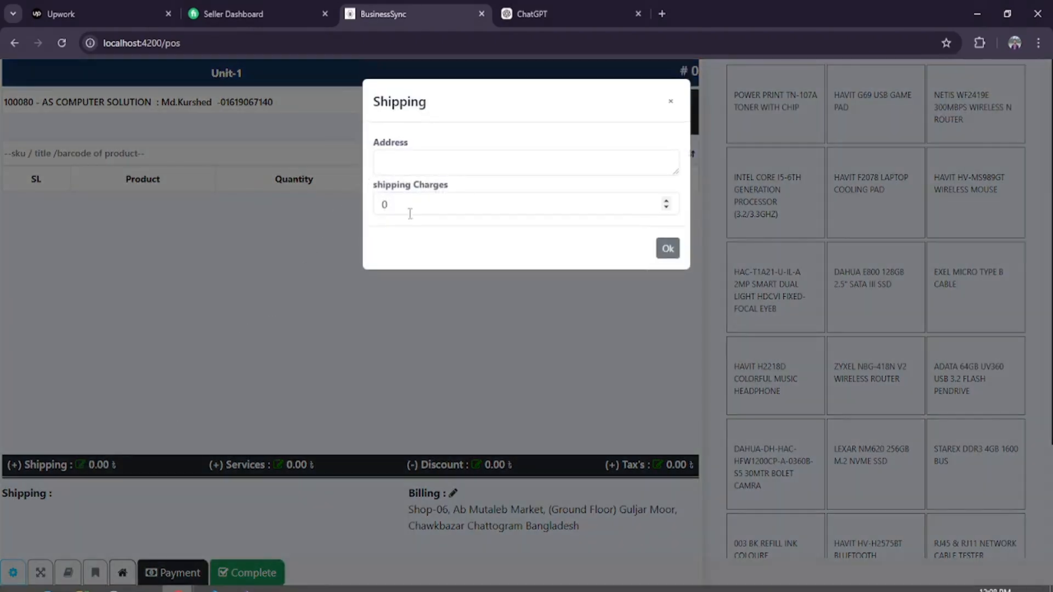
pyautogui.doubleClick(402, 205)
pyautogui.click(667, 249)
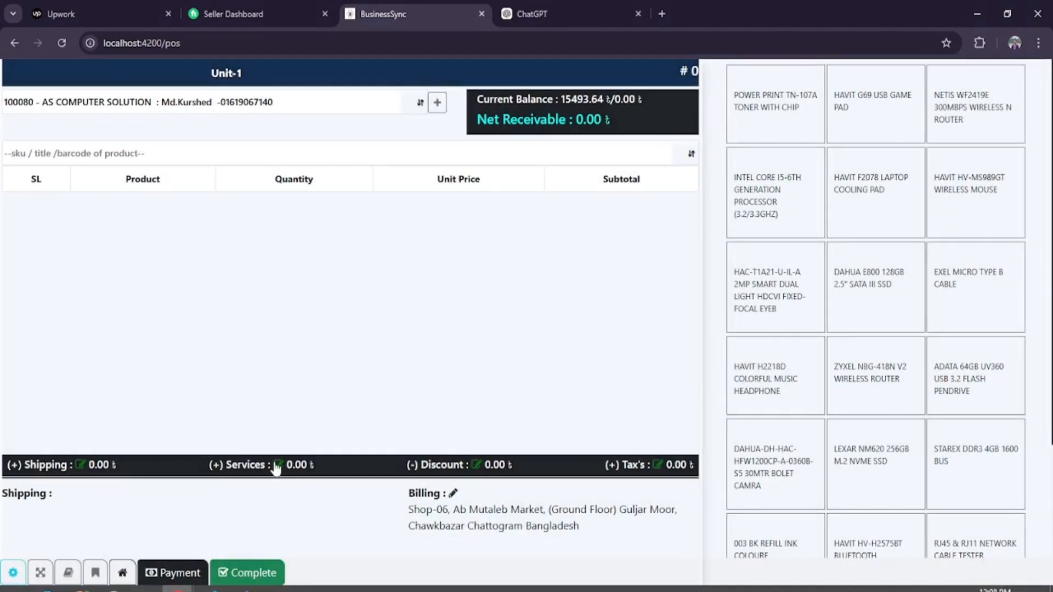
# Add a blank service line to the sale with its tax set to None and confirm the services.
pyautogui.click(277, 465)
pyautogui.click(660, 180)
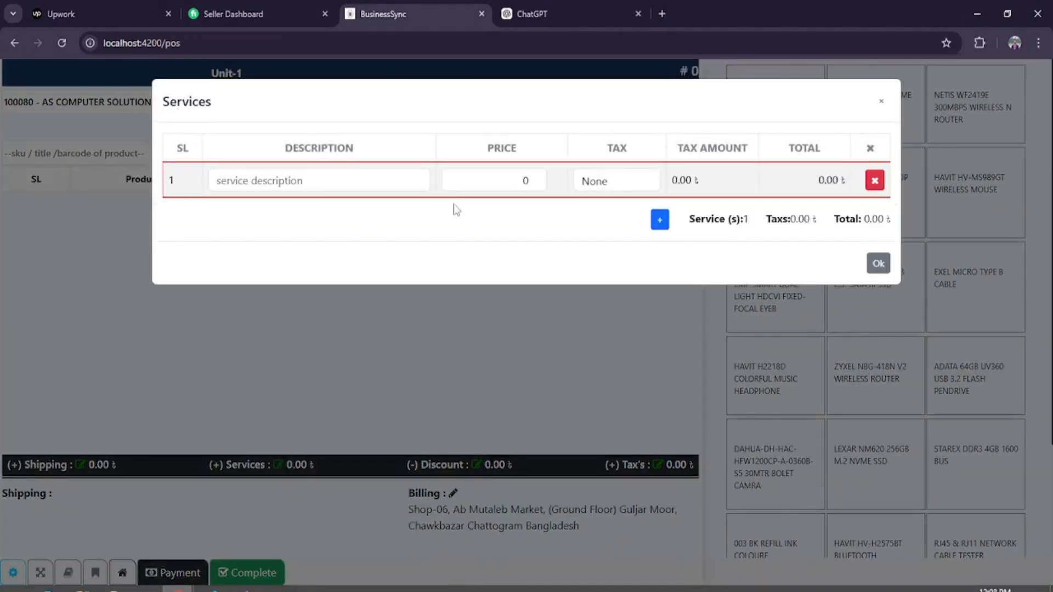
pyautogui.click(606, 186)
pyautogui.click(603, 199)
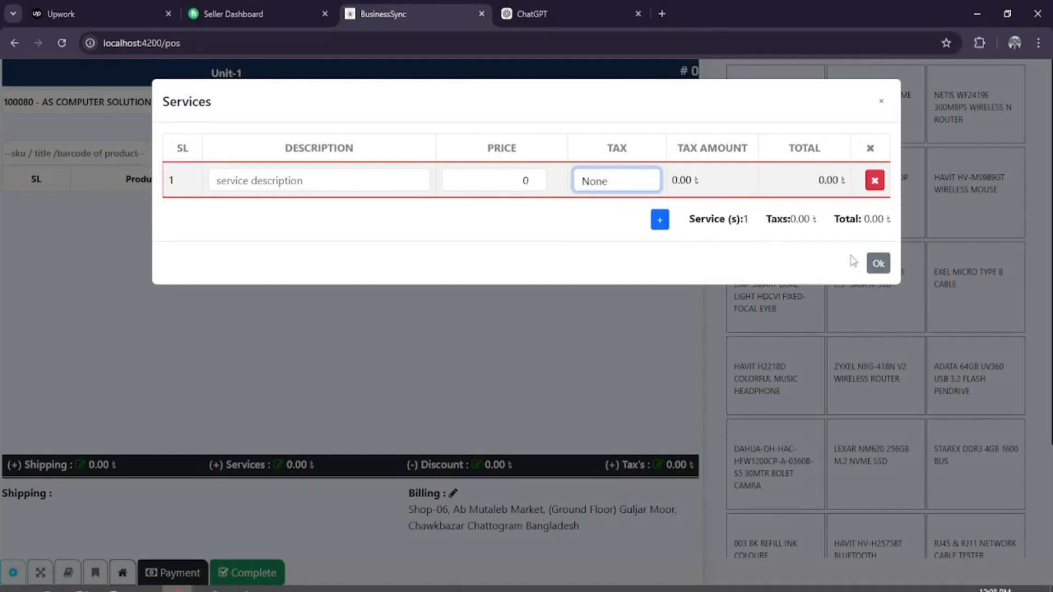
pyautogui.click(878, 263)
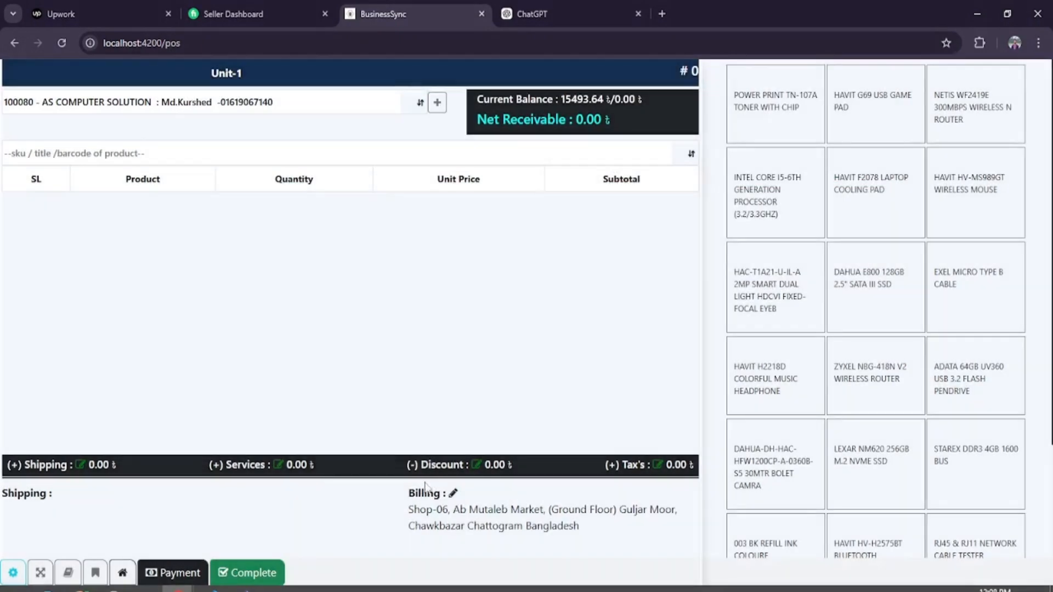
# Set the sale's discount type to Percentage and accept the discount.
pyautogui.click(476, 465)
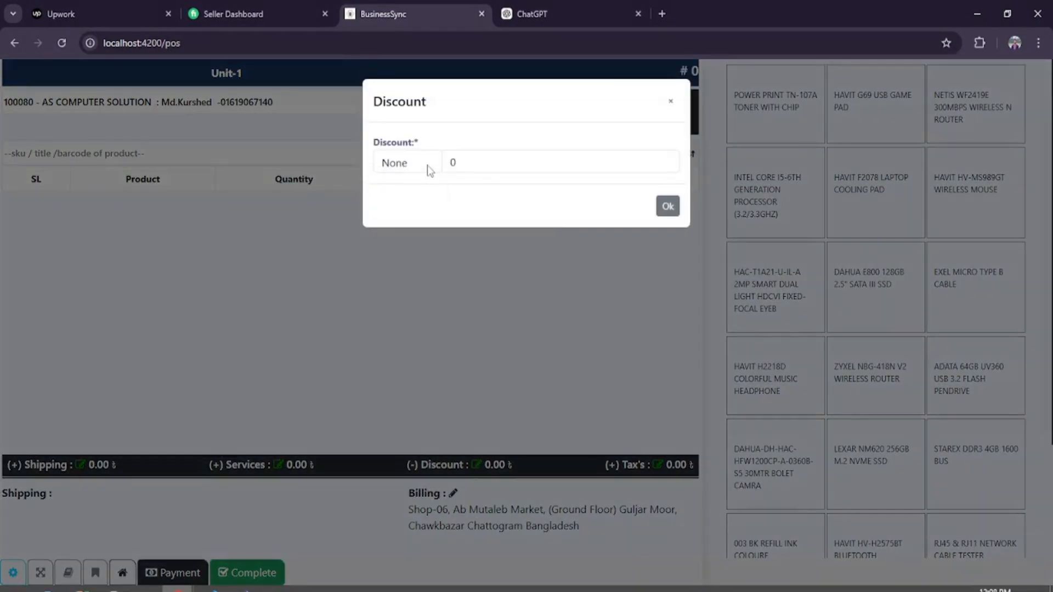
pyautogui.click(429, 170)
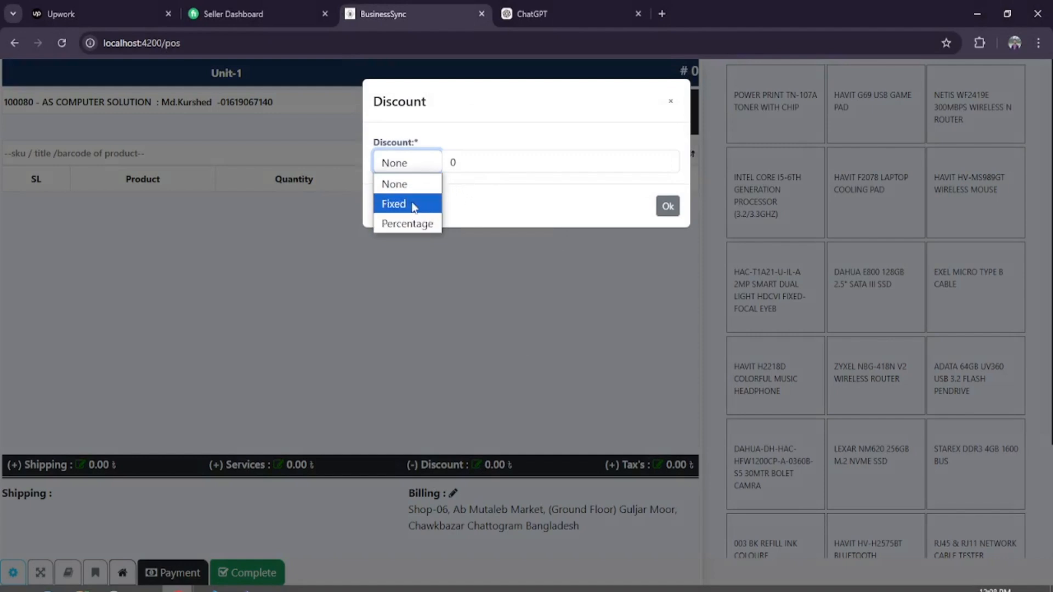
pyautogui.click(408, 223)
pyautogui.click(667, 206)
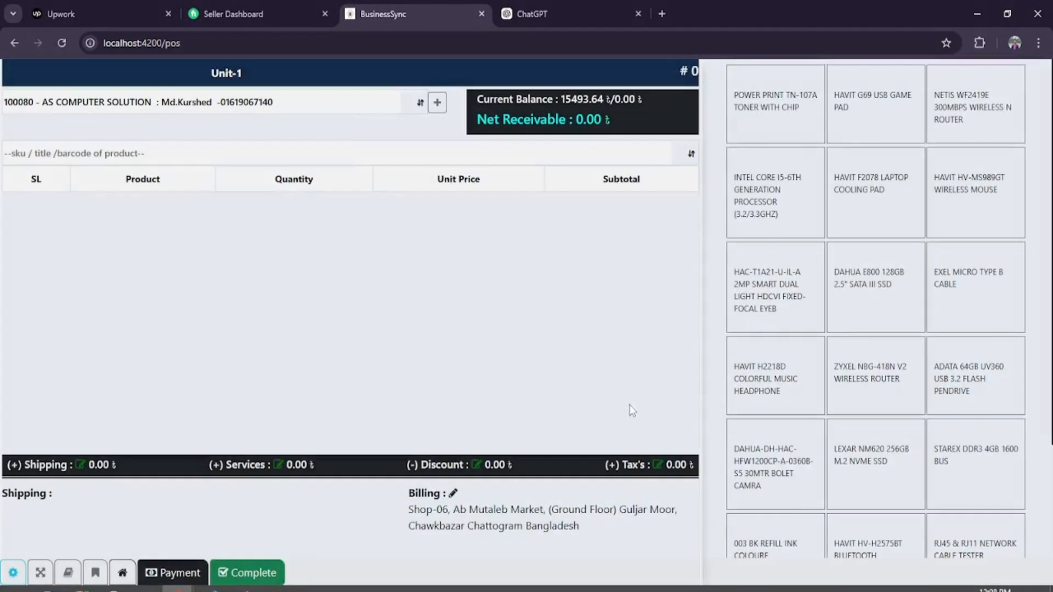
# Apply the VAT (15.00 %) order tax to the sale.
pyautogui.click(657, 465)
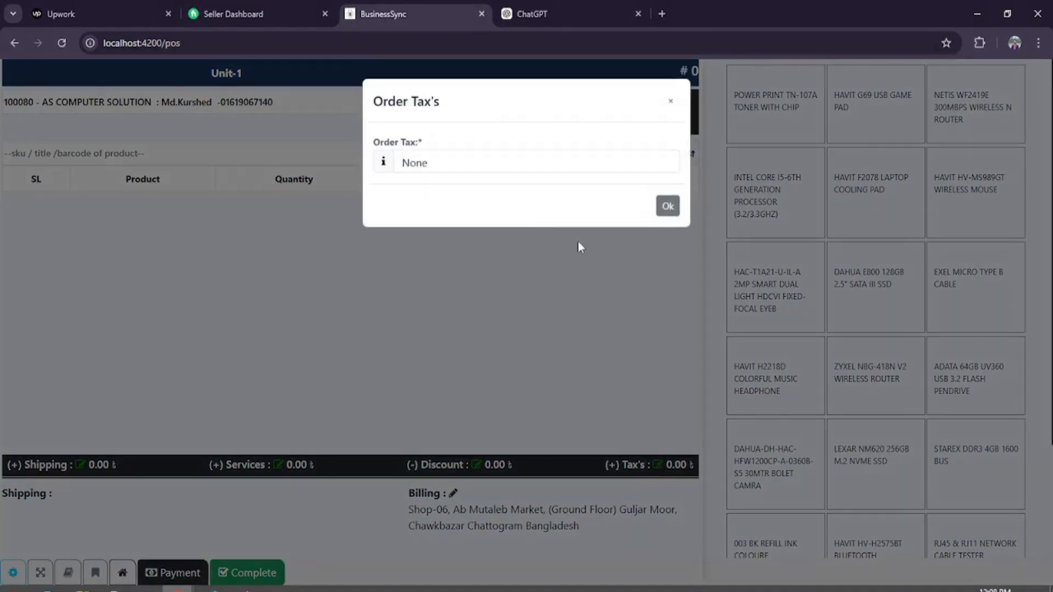
pyautogui.click(416, 165)
pyautogui.click(435, 203)
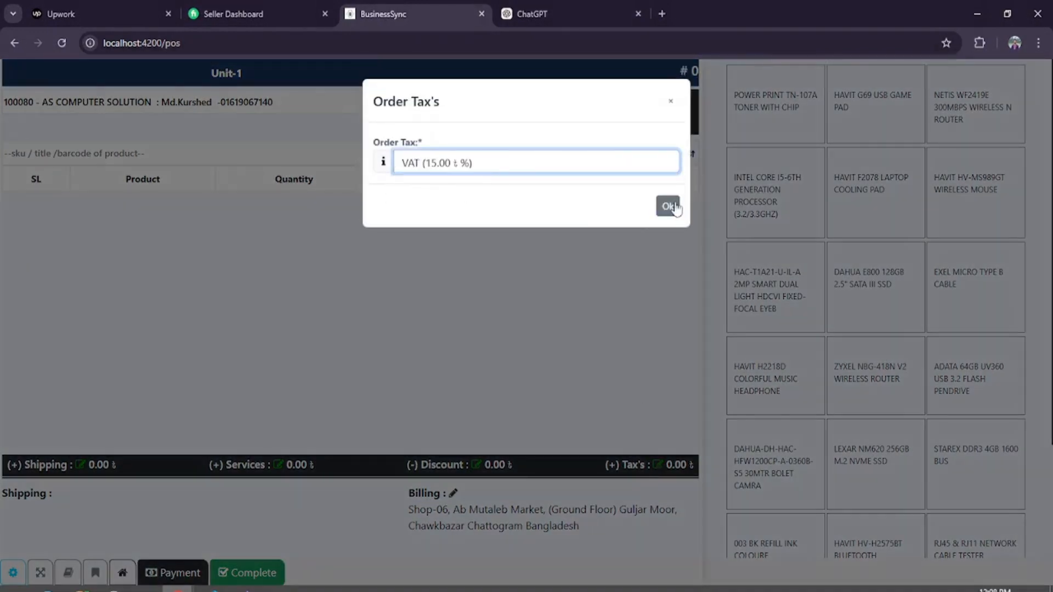
pyautogui.click(667, 207)
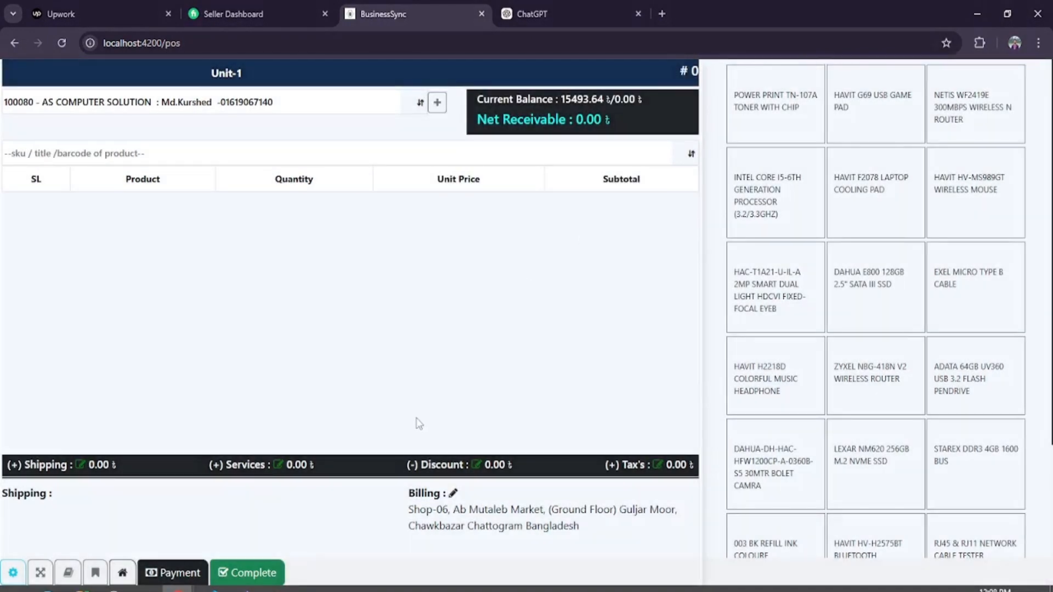
# Open the sale's billing address for editing and select its whole text.
pyautogui.click(453, 493)
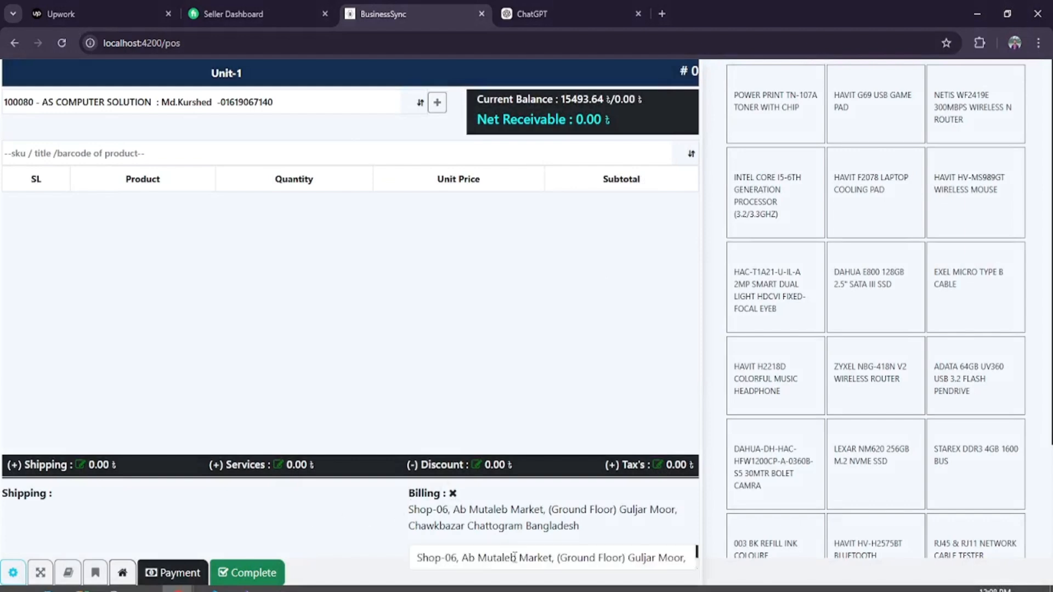
pyautogui.click(514, 557)
pyautogui.hotkey('ctrl', 'a')
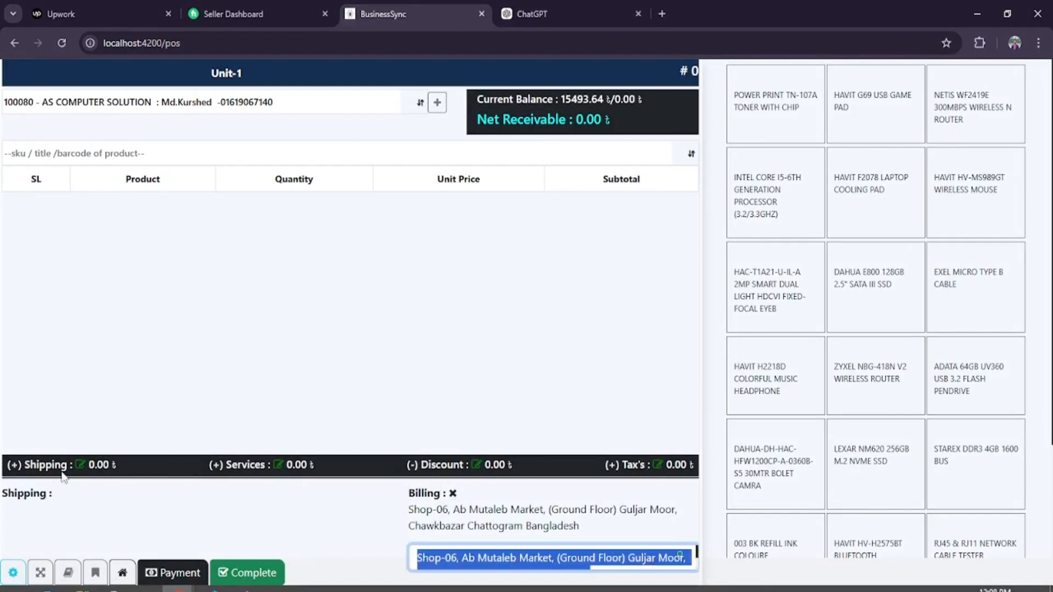
# Check the shipping address field of the sale again and accept the shipping details without entering anything.
pyautogui.click(80, 465)
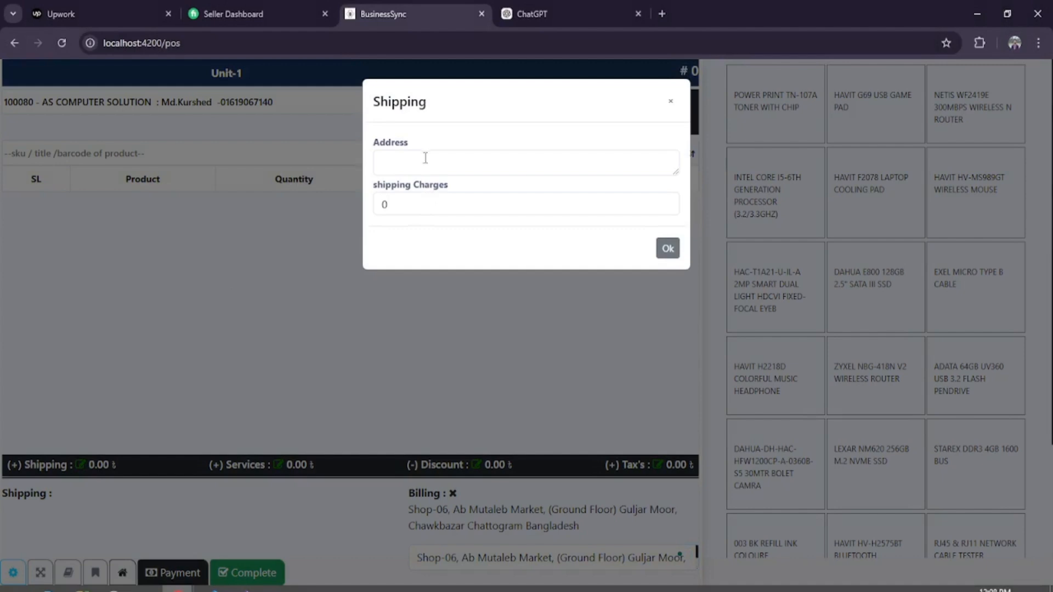
pyautogui.click(425, 160)
pyautogui.click(667, 248)
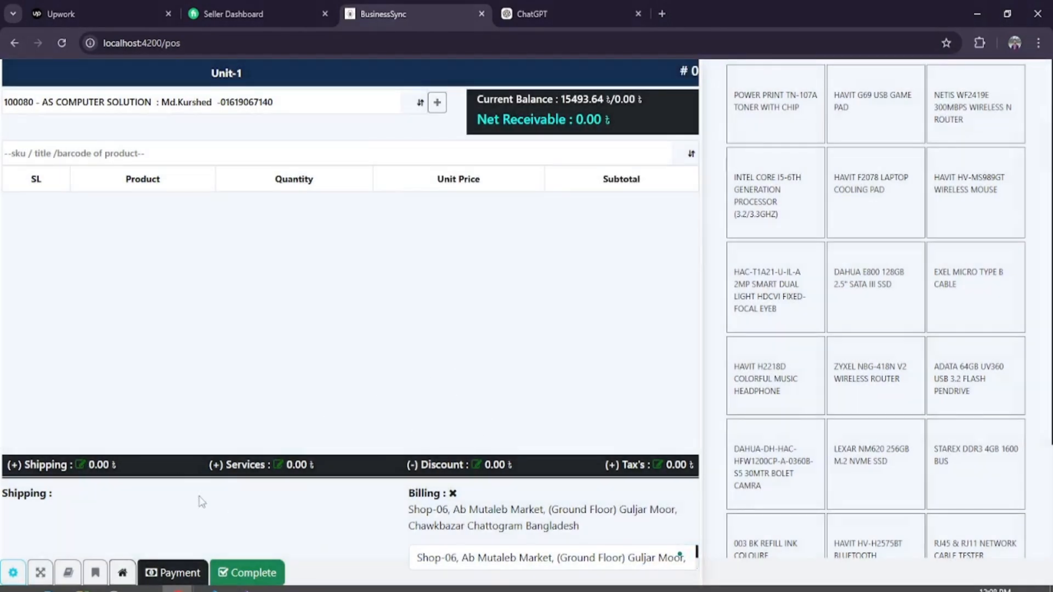
# Return to the dashboard, check the language selector, and open and close the built-in calculator.
pyautogui.click(123, 573)
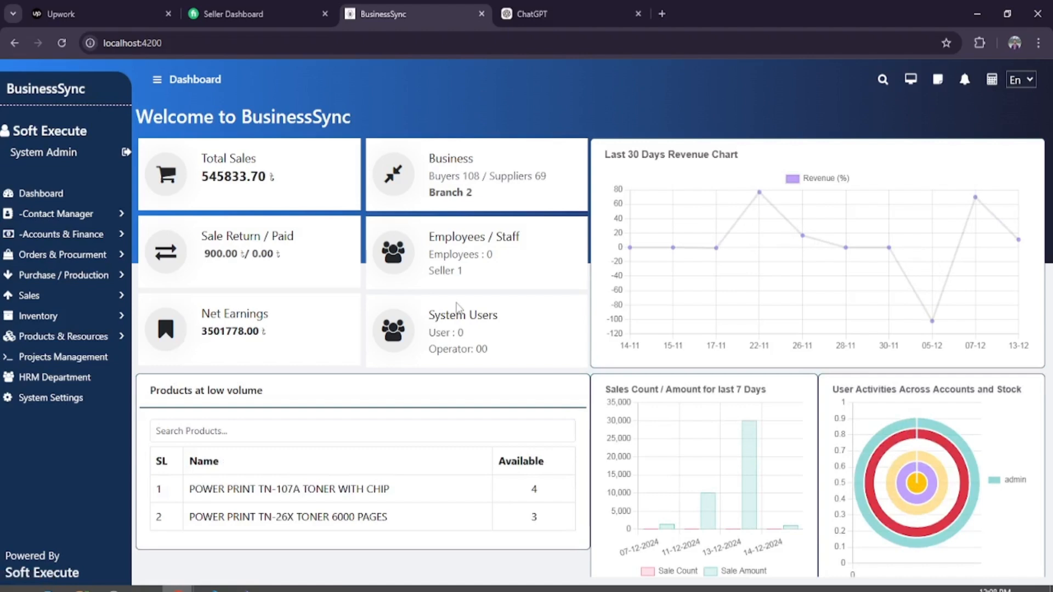
pyautogui.click(1033, 80)
pyautogui.click(1023, 81)
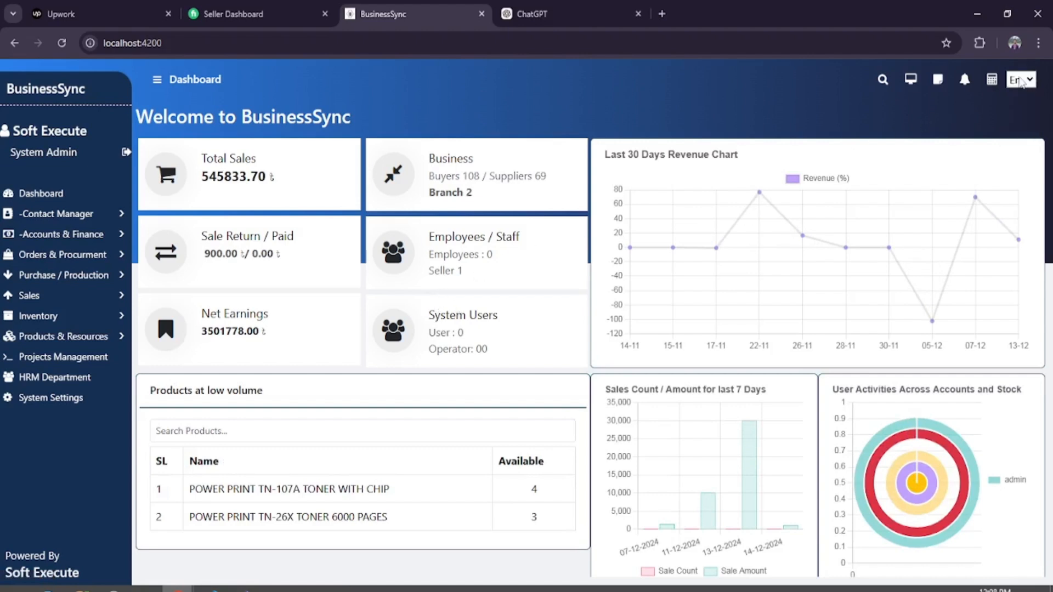
pyautogui.click(992, 81)
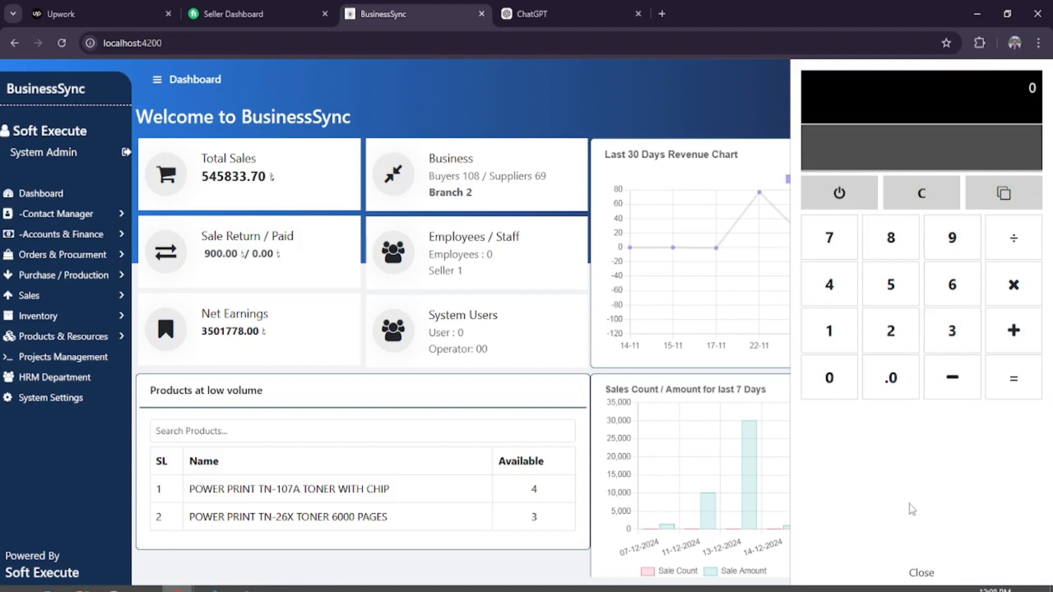
pyautogui.click(922, 574)
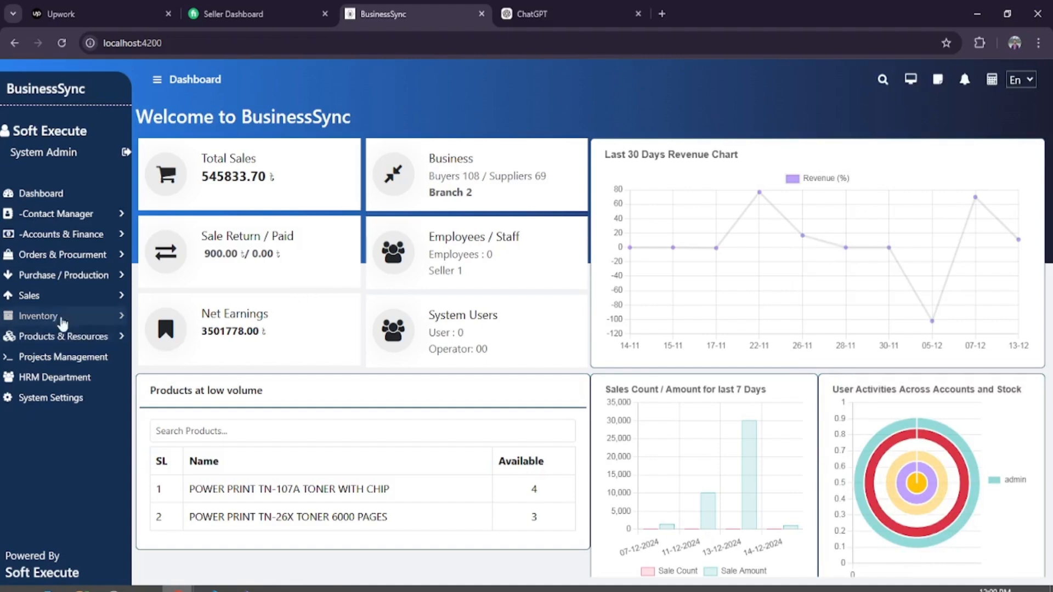
# Start a new sales entry for business location Unit-1, search products for "toner", and add KING 85 TONER.
pyautogui.click(57, 298)
pyautogui.click(58, 319)
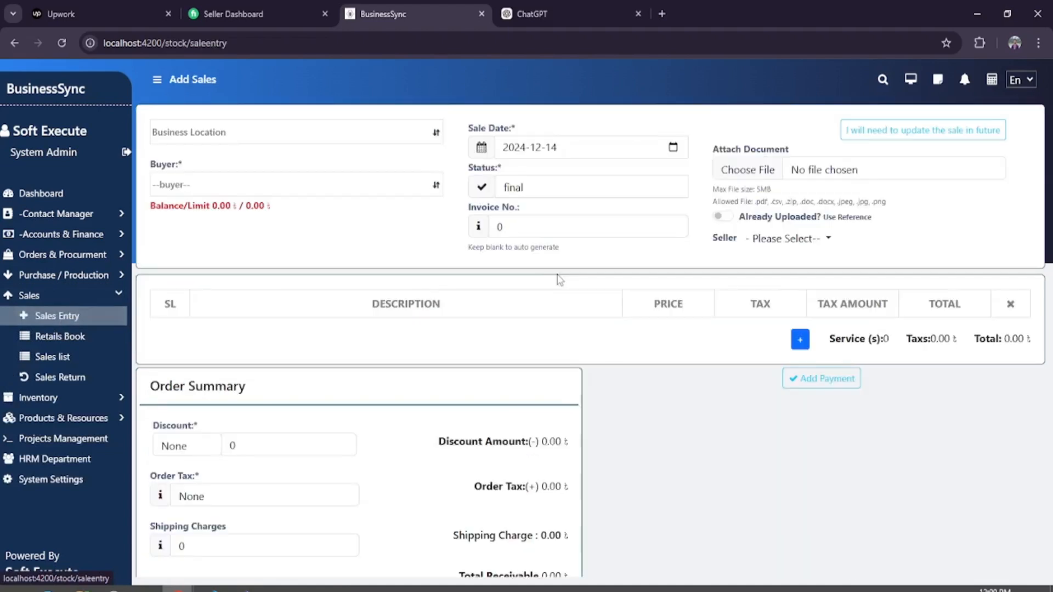
pyautogui.click(246, 134)
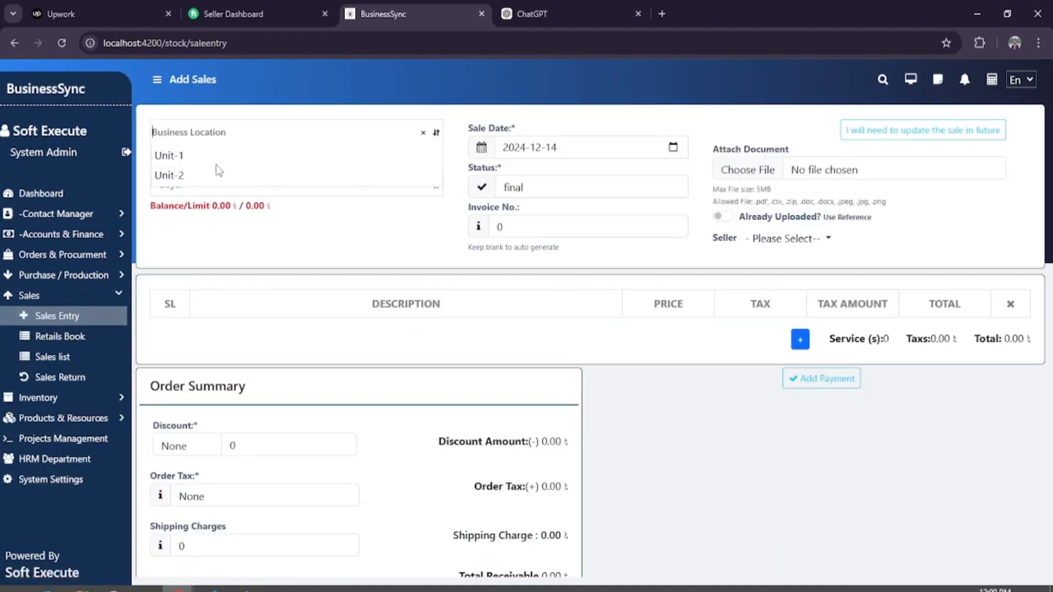
pyautogui.click(218, 156)
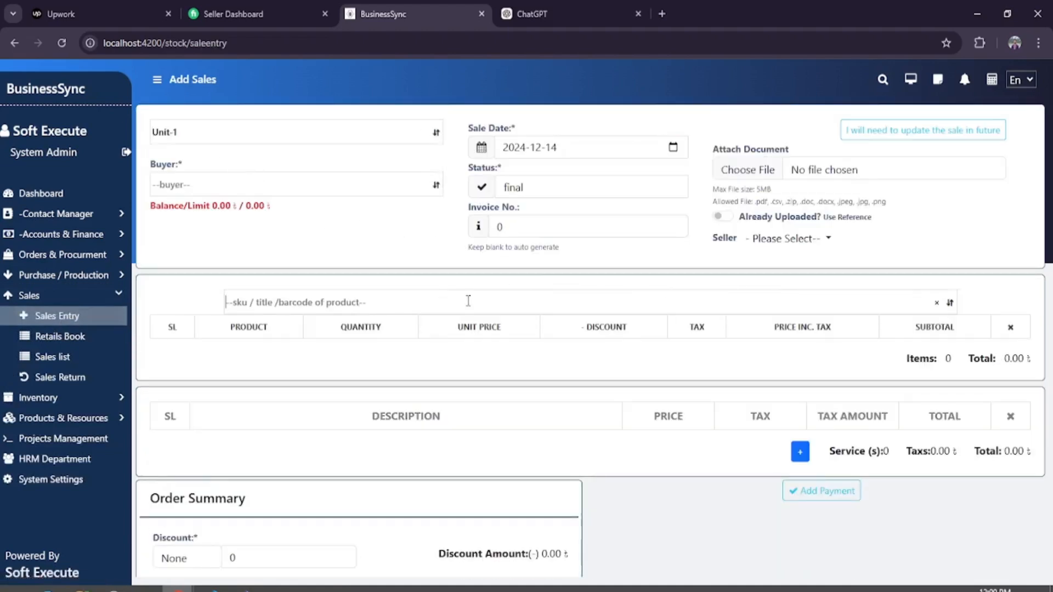
pyautogui.write('toner')
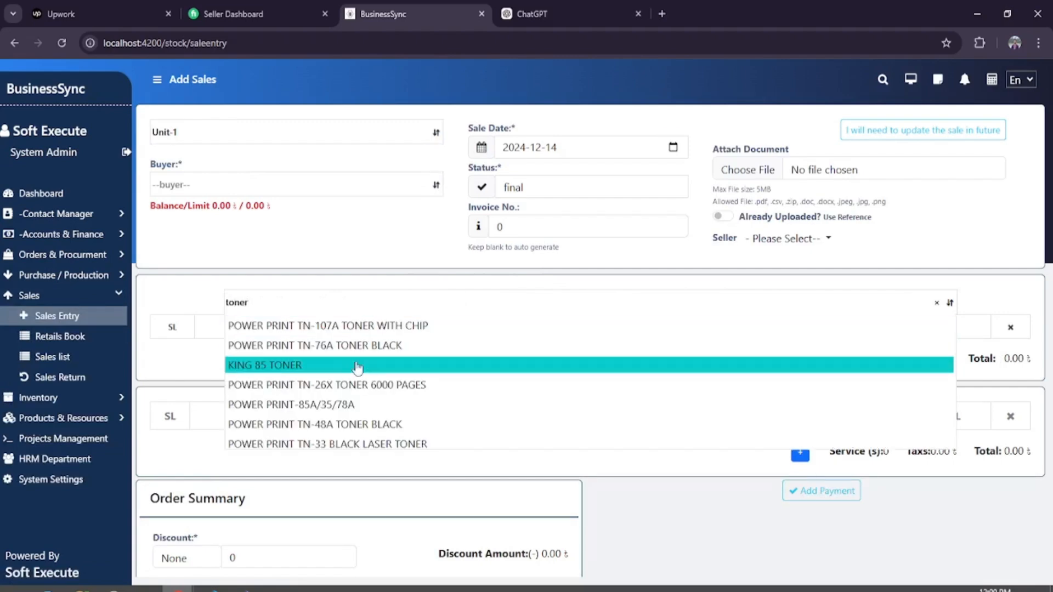
pyautogui.click(322, 368)
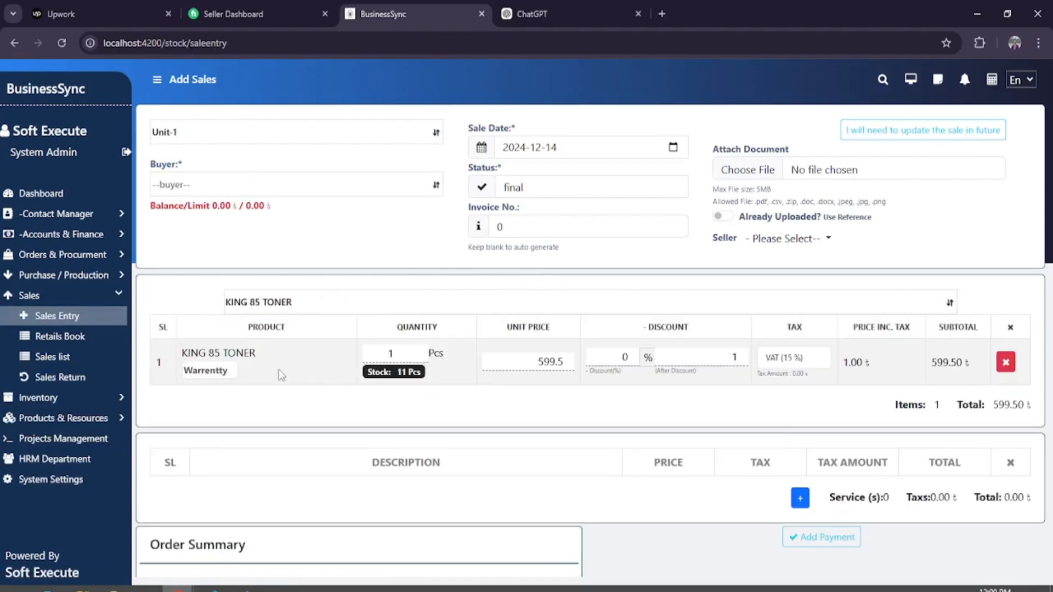
# View the stock batches of KING 85 TONER, examine the Production batch's remaining quantity, and close the list.
pyautogui.click(164, 357)
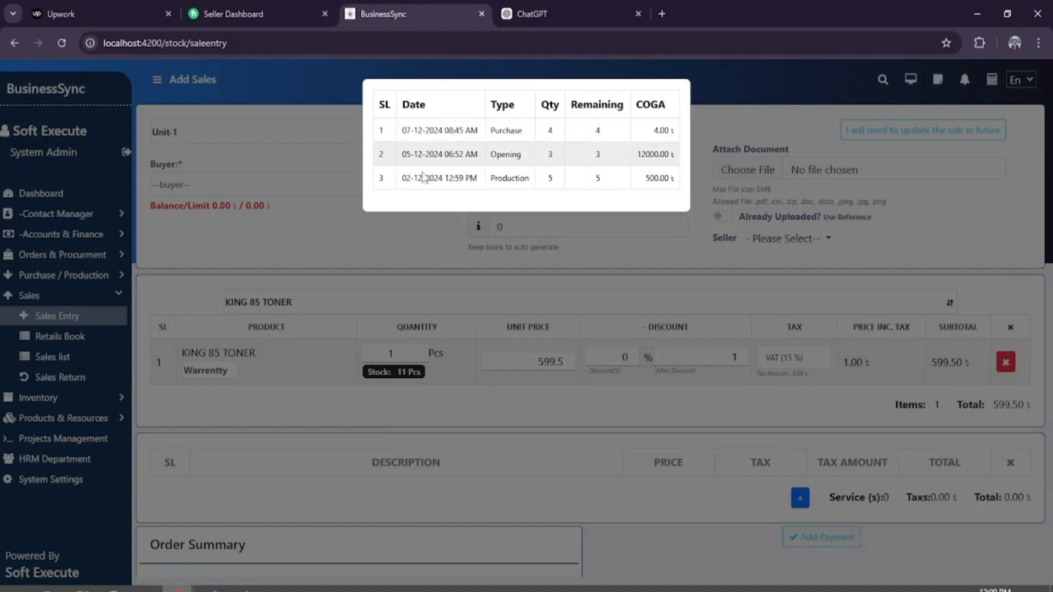
pyautogui.moveTo(403, 183); pyautogui.dragTo(581, 181)
pyautogui.click(591, 183)
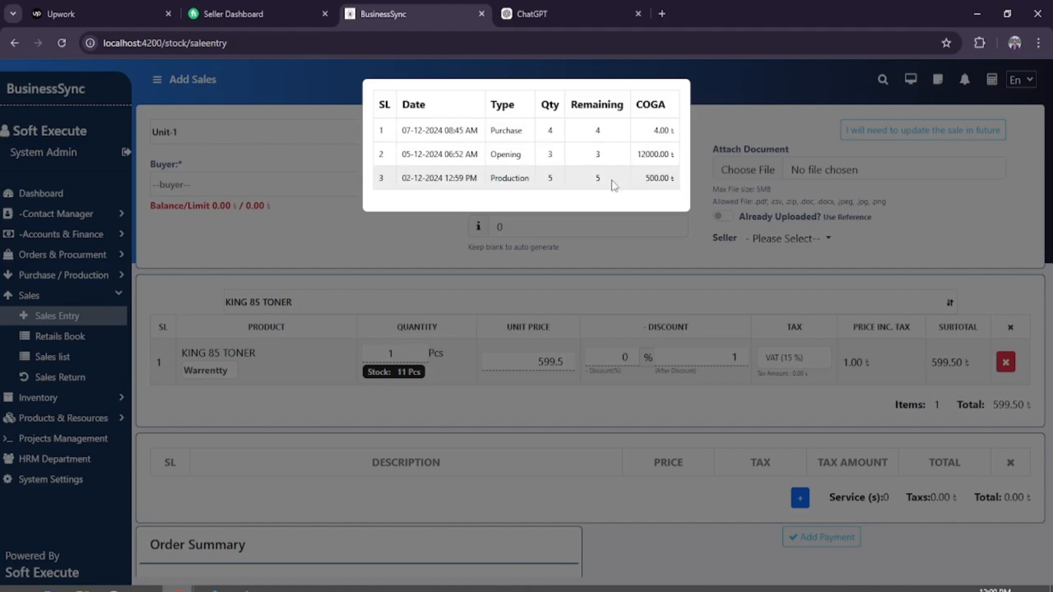
pyautogui.click(789, 138)
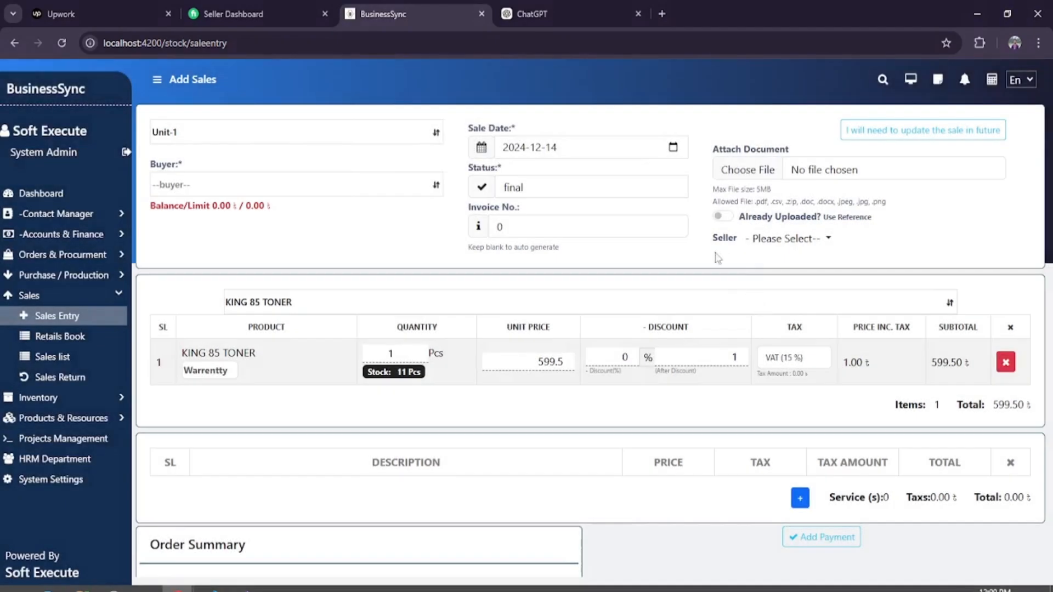
# Go back to the dashboard and look over its summary cards, low-volume products and charts.
pyautogui.click(58, 196)
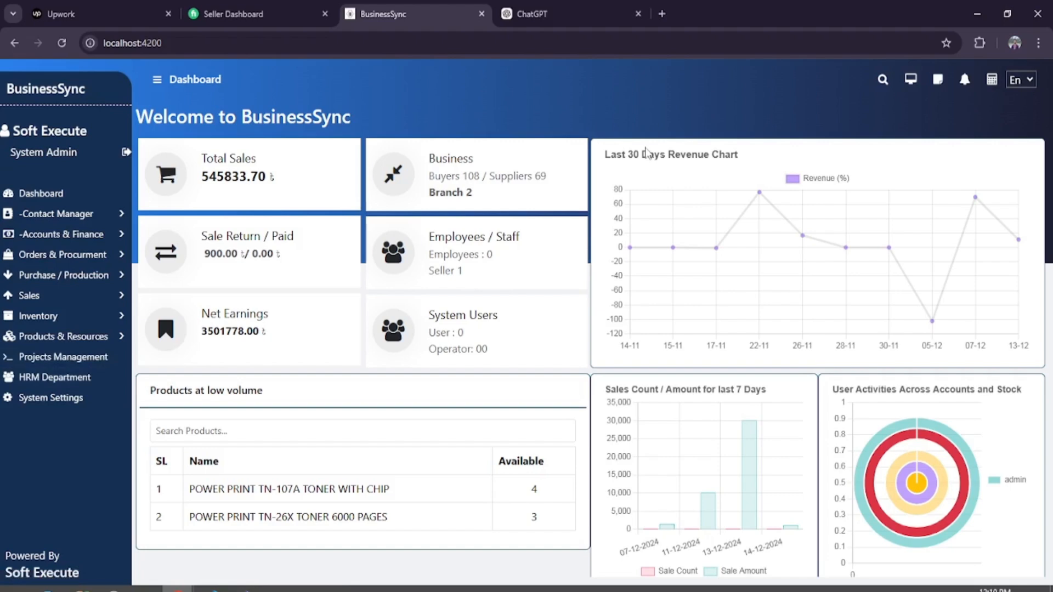
pyautogui.scroll(-3, 652, 159)
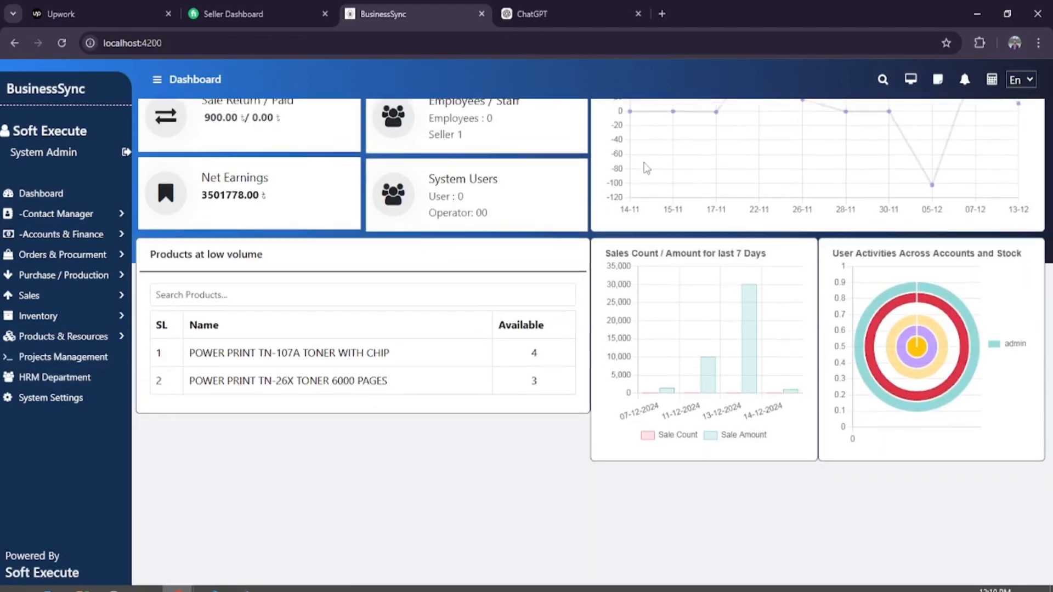
pyautogui.scroll(3, 658, 165)
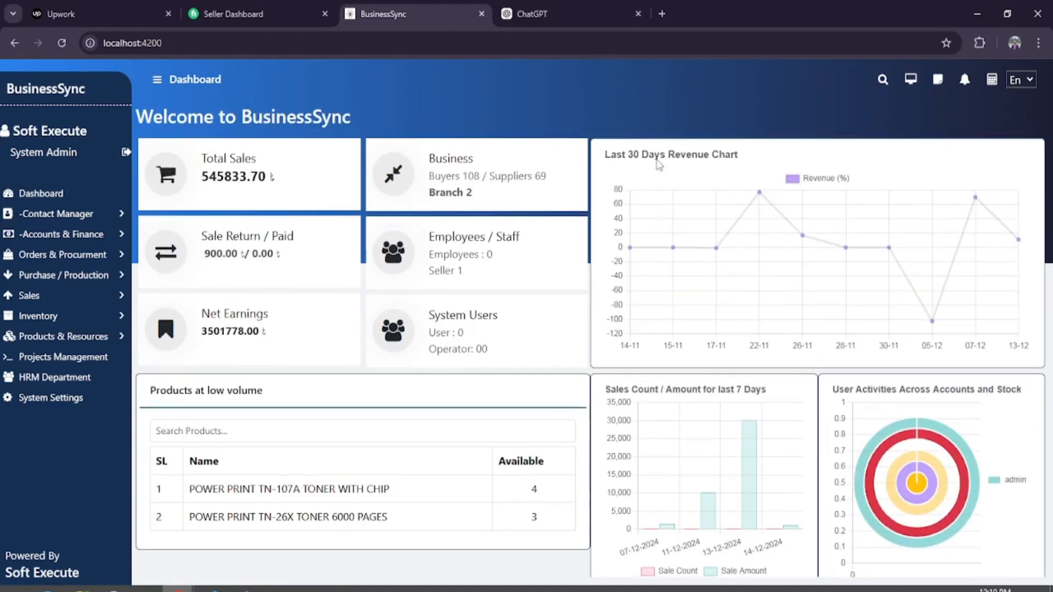